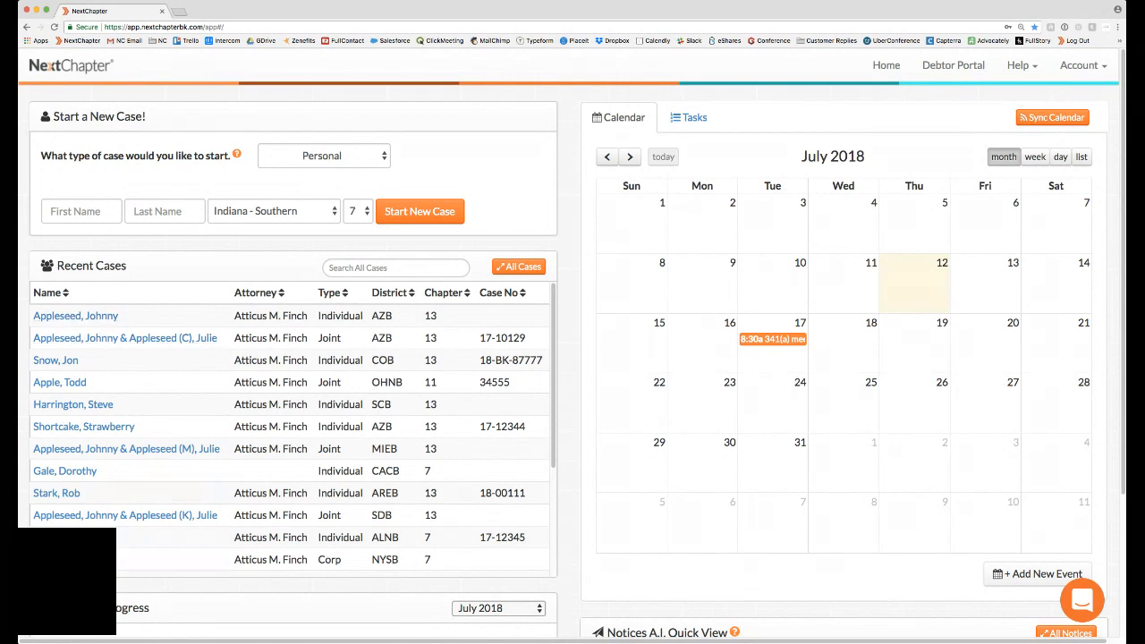
Try the Iowa - Southern district and Chapter 11 on the new-case form.
{"action": "left_click", "coordinate": [76, 211]}
{"action": "left_click", "coordinate": [135, 211]}
{"action": "left_click", "coordinate": [227, 216]}
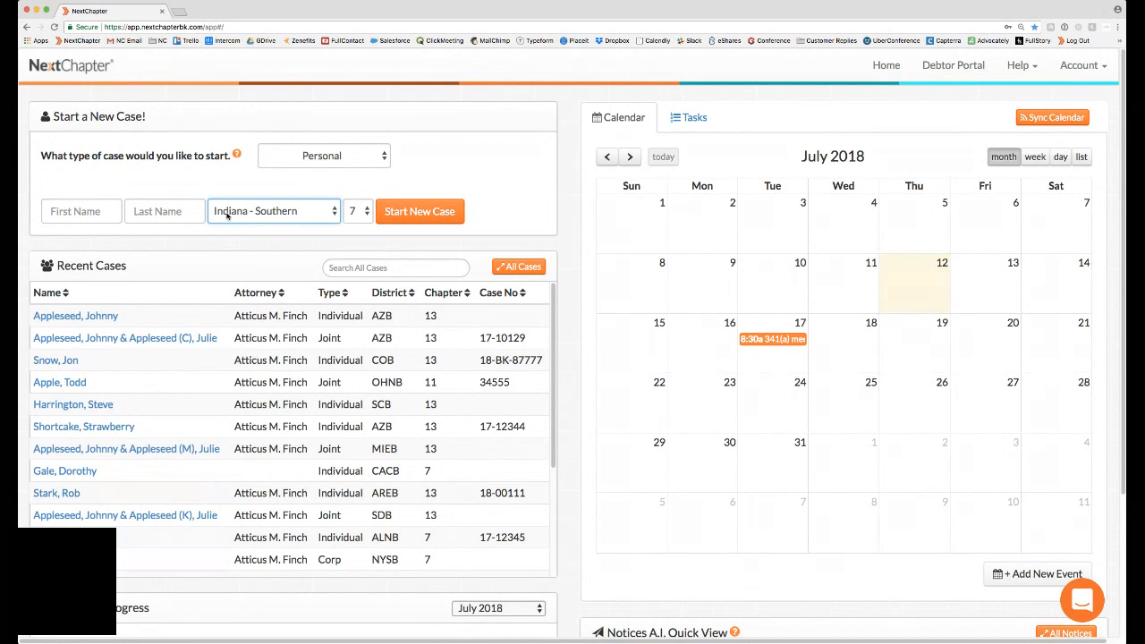
{"action": "left_click", "coordinate": [219, 247]}
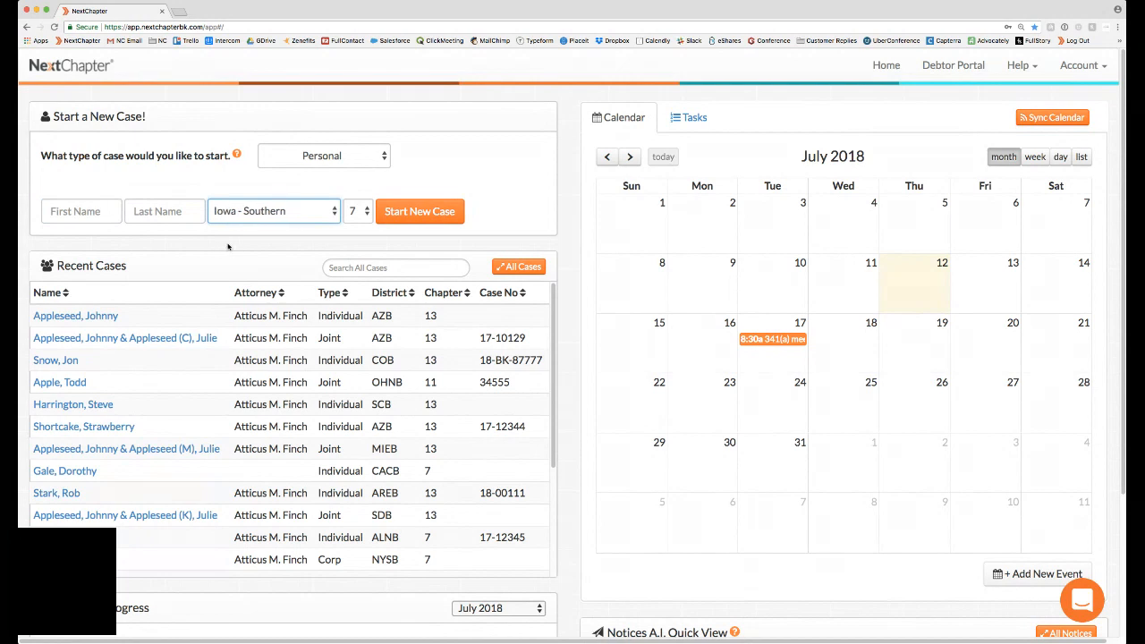
{"action": "left_click", "coordinate": [355, 222]}
{"action": "left_click", "coordinate": [355, 224]}
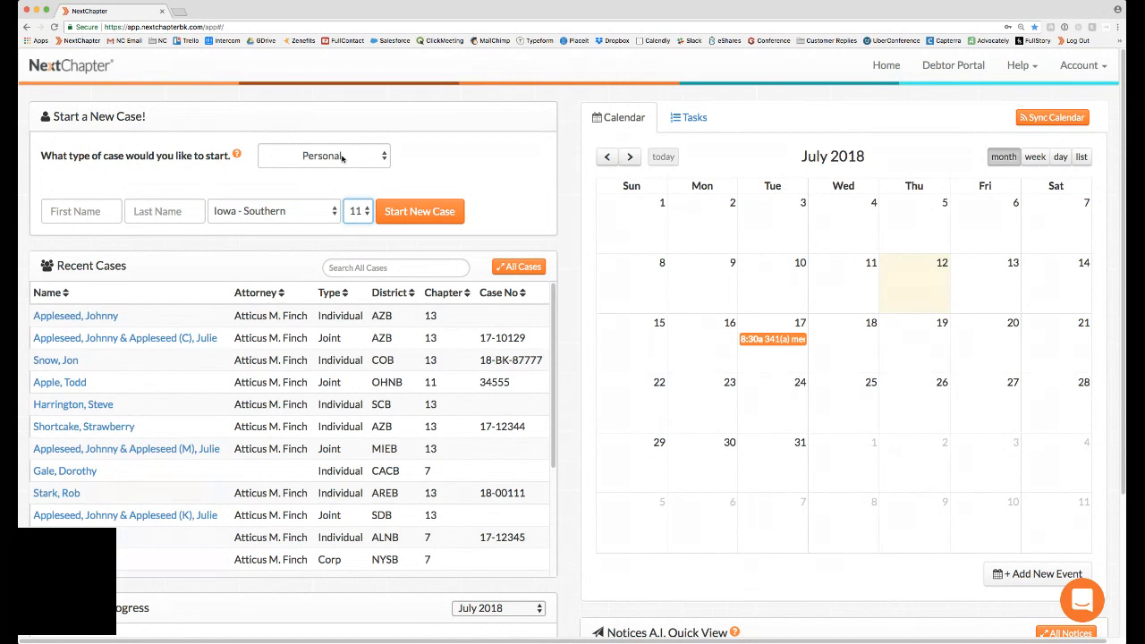
Switch the case type to Business and back to Personal, with Iowa - Northern and Chapter 7.
{"action": "left_click", "coordinate": [341, 157]}
{"action": "left_click", "coordinate": [336, 140]}
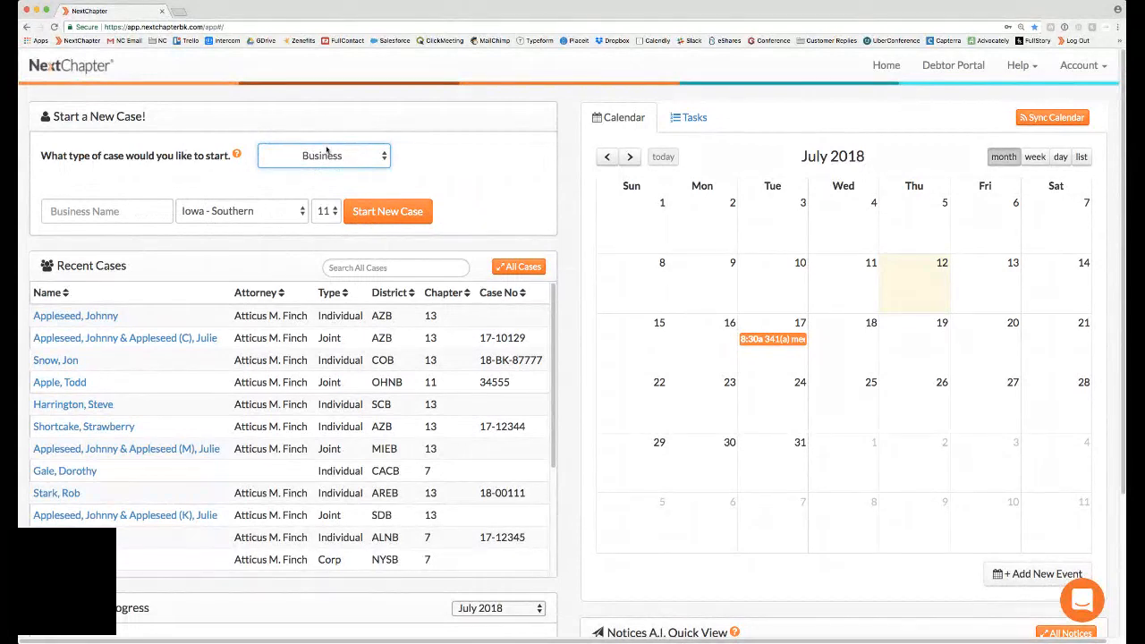
{"action": "left_click", "coordinate": [326, 150]}
{"action": "left_click", "coordinate": [268, 209]}
{"action": "left_click", "coordinate": [268, 195]}
{"action": "left_click", "coordinate": [354, 212]}
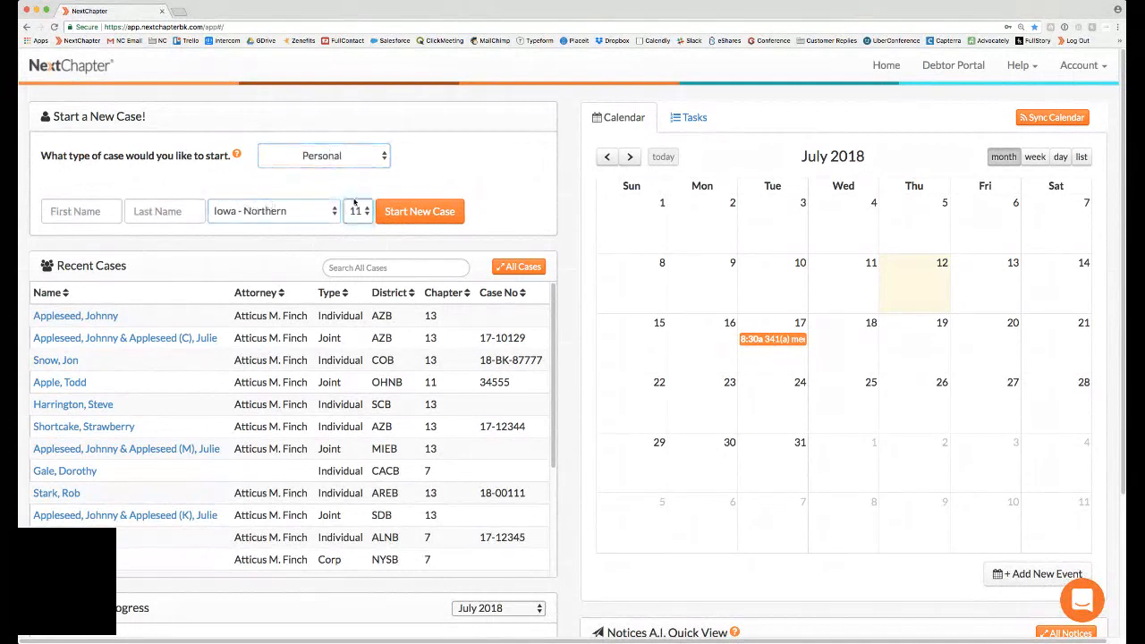
{"action": "left_click", "coordinate": [354, 202]}
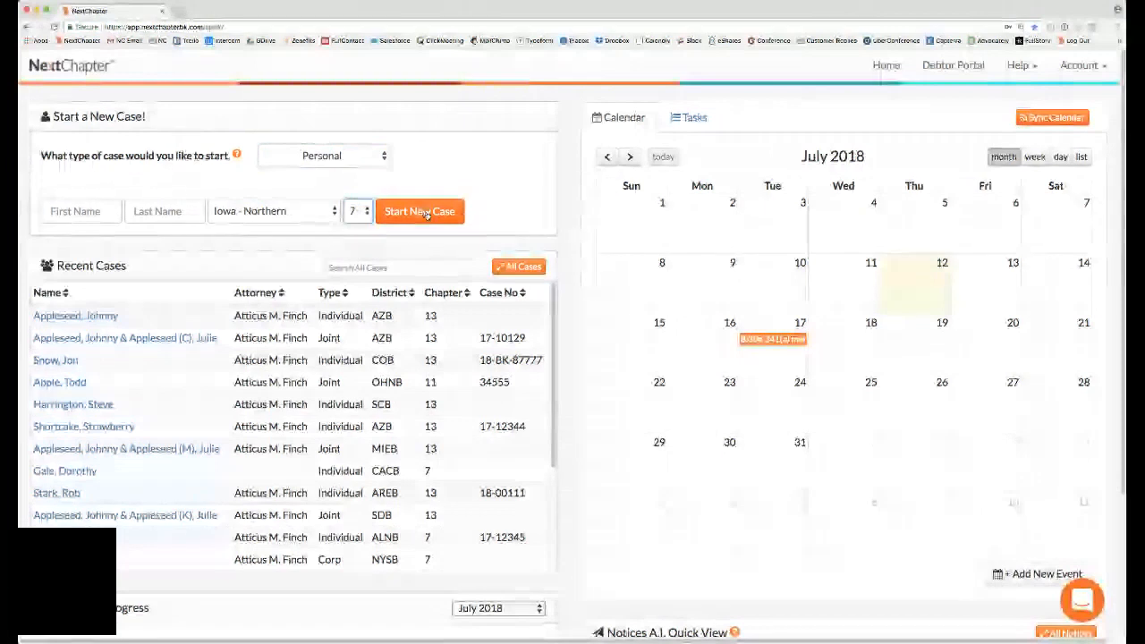
Open the first recent Chapter 13 case, review its status options, and show its empty Events list.
{"action": "left_click", "coordinate": [80, 322]}
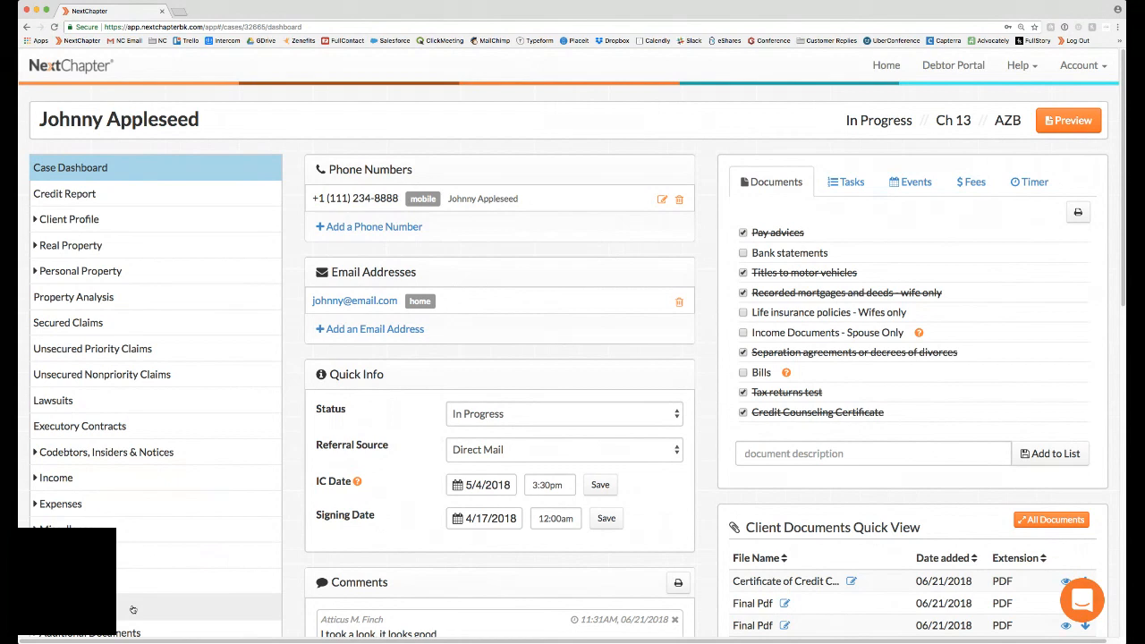
{"action": "scroll", "coordinate": [132, 609], "scroll_direction": "down", "scroll_amount": 2}
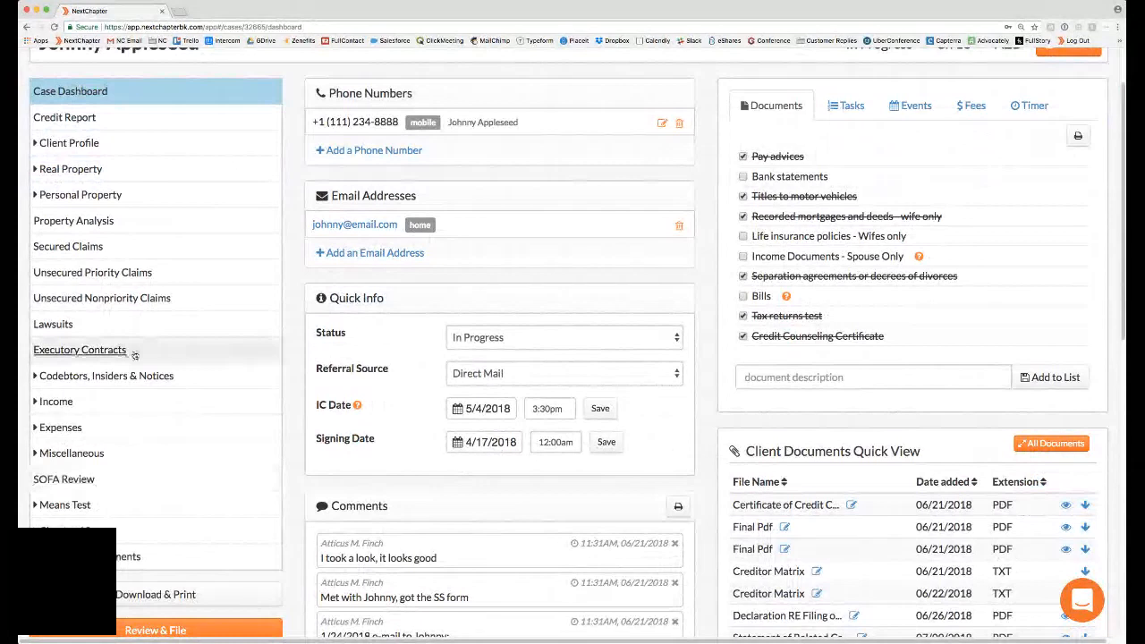
{"action": "scroll", "coordinate": [490, 288], "scroll_direction": "down", "scroll_amount": 1}
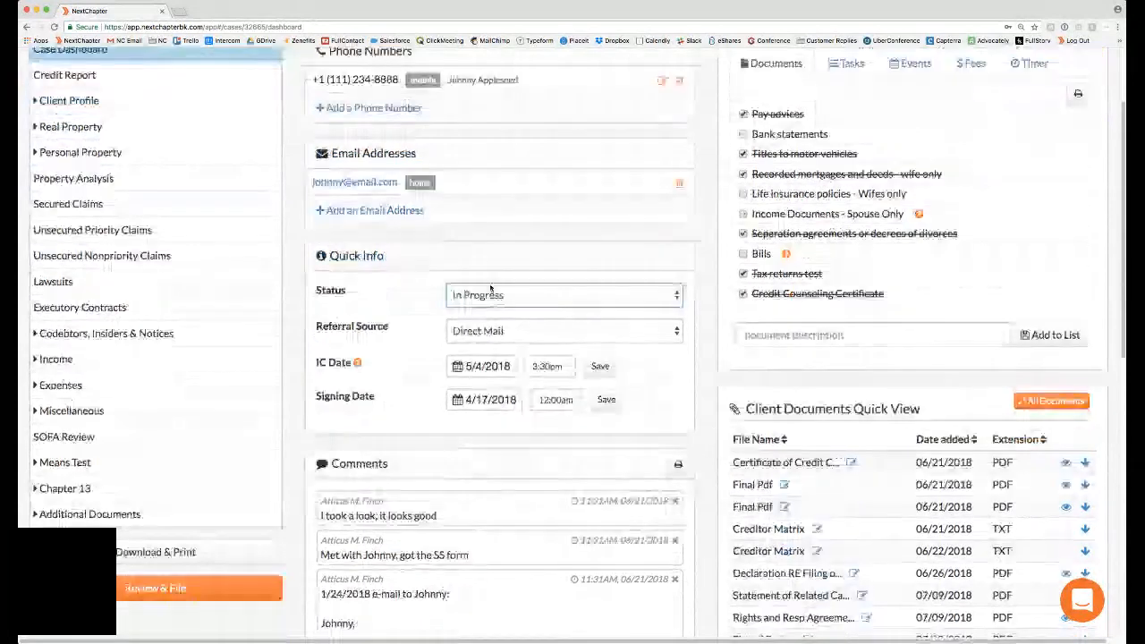
{"action": "left_click", "coordinate": [490, 288]}
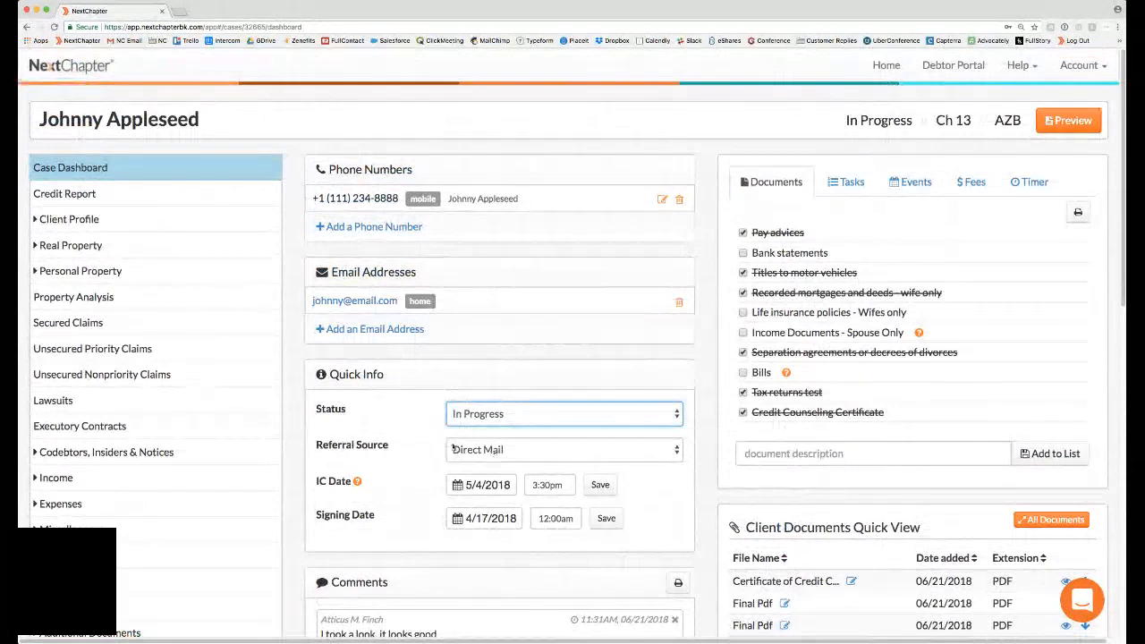
{"action": "scroll", "coordinate": [358, 435], "scroll_direction": "down", "scroll_amount": 2}
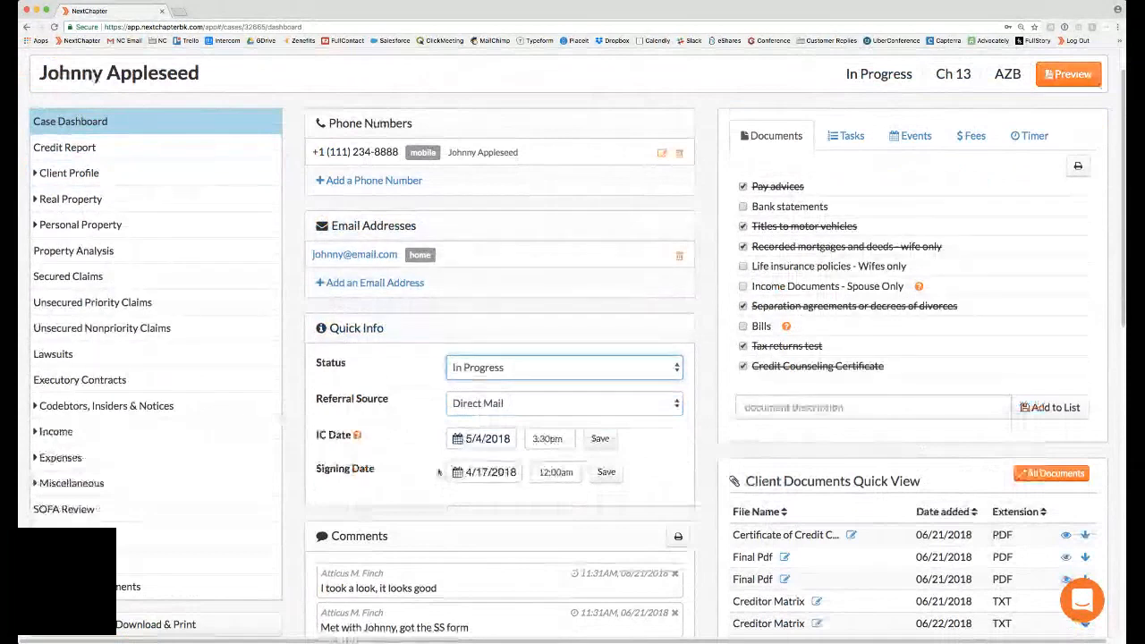
{"action": "left_click", "coordinate": [909, 136]}
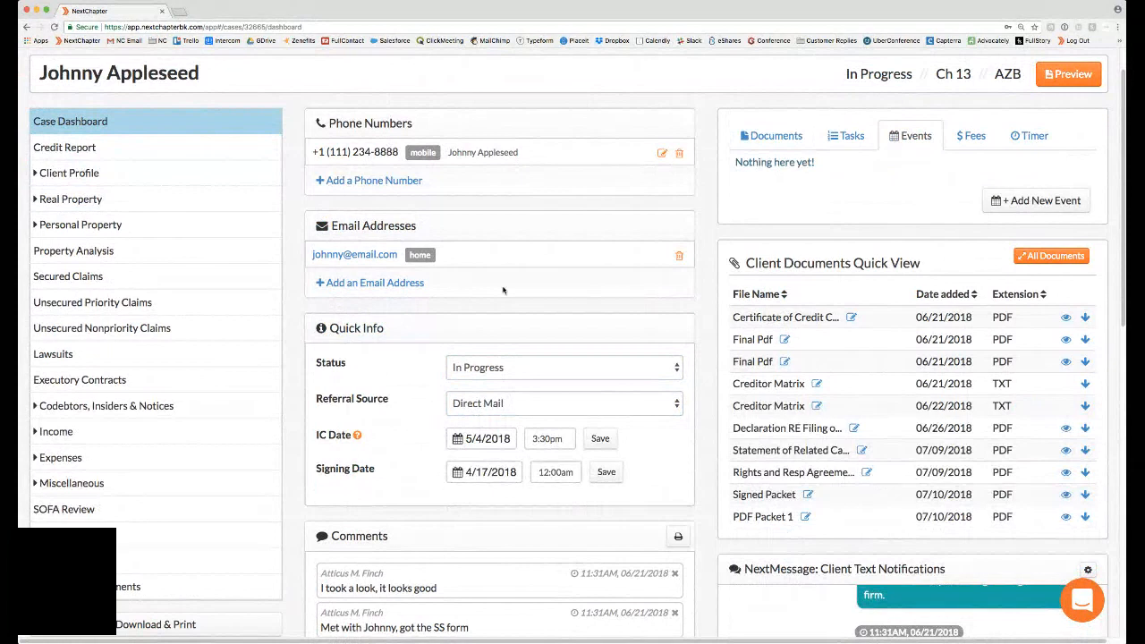
{"action": "scroll", "coordinate": [392, 362], "scroll_direction": "down", "scroll_amount": 3}
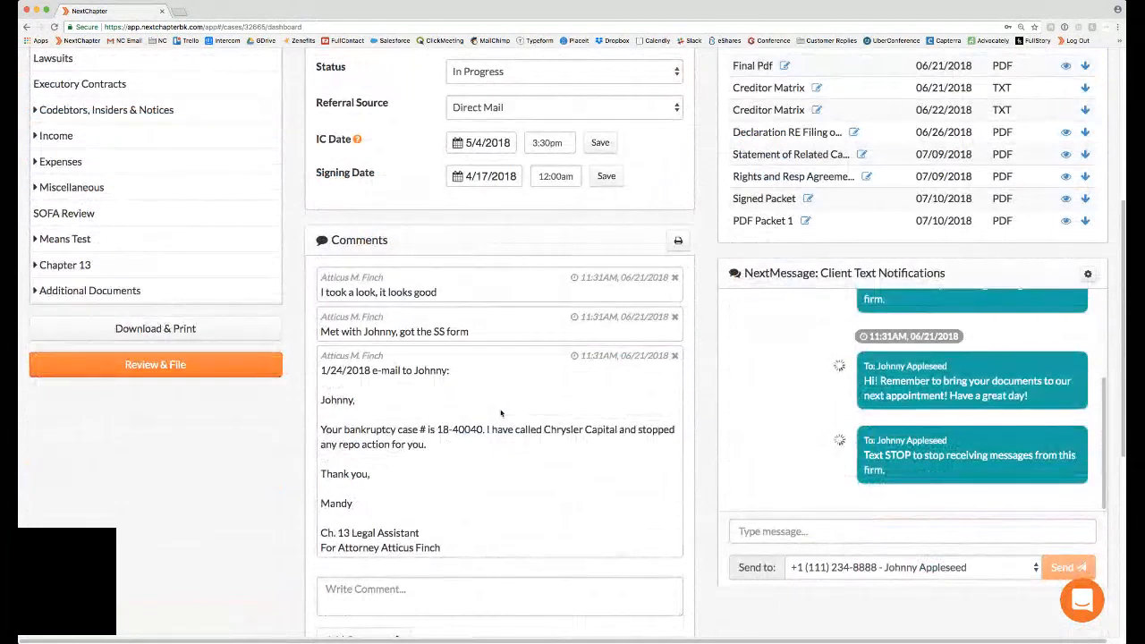
Highlight the first comment's author name and timestamp.
{"action": "left_click_drag", "start_coordinate": [321, 278], "coordinate": [385, 279]}
{"action": "left_click", "coordinate": [341, 277]}
{"action": "left_click_drag", "start_coordinate": [320, 277], "coordinate": [372, 278]}
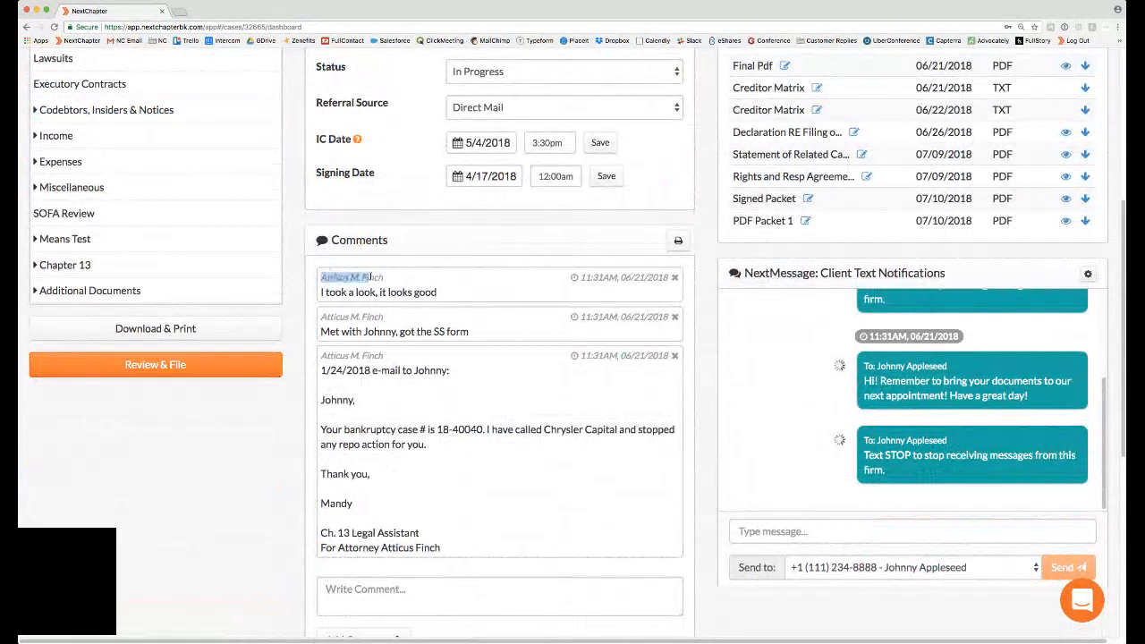
{"action": "left_click_drag", "start_coordinate": [579, 277], "coordinate": [652, 278]}
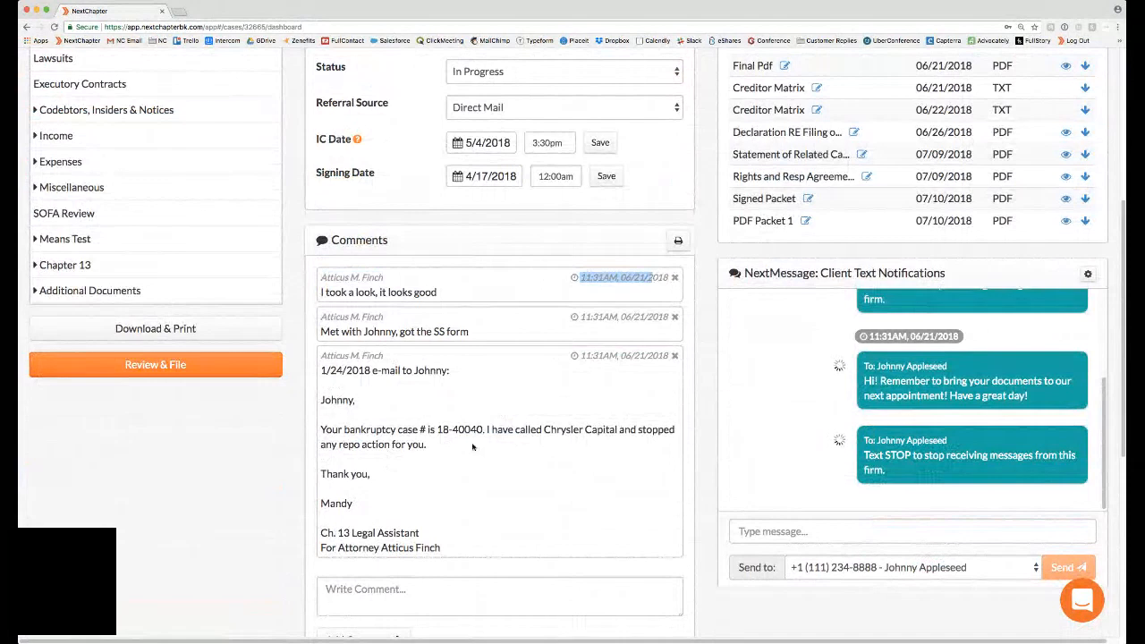
Start a new comment, then print the case's comments to a PDF.
{"action": "scroll", "coordinate": [473, 447], "scroll_direction": "down", "scroll_amount": 1}
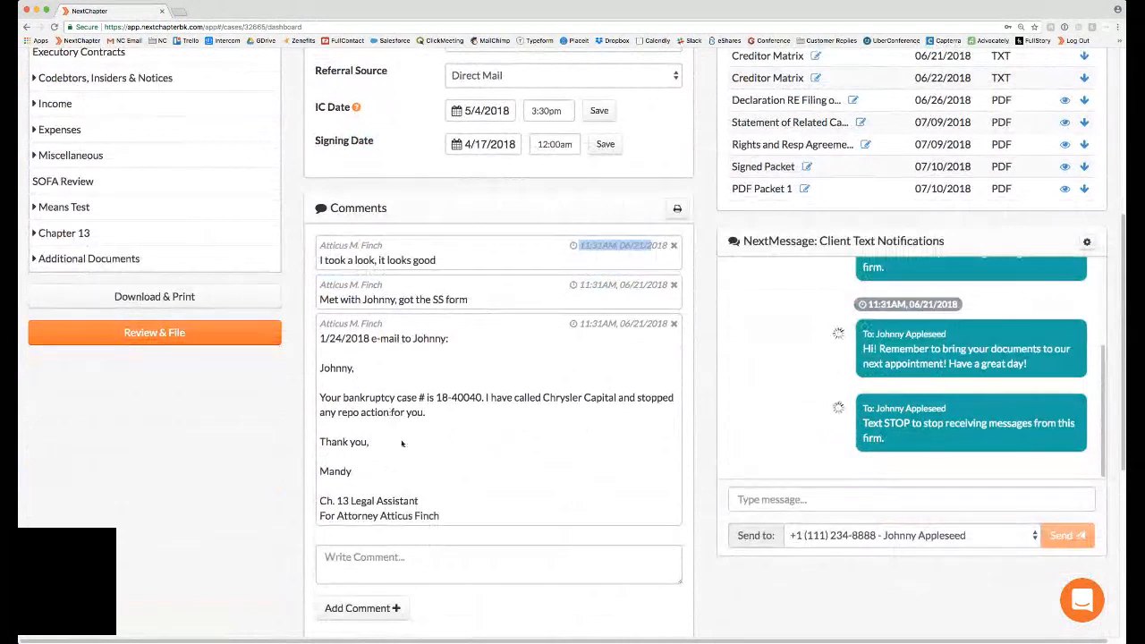
{"action": "left_click", "coordinate": [440, 577]}
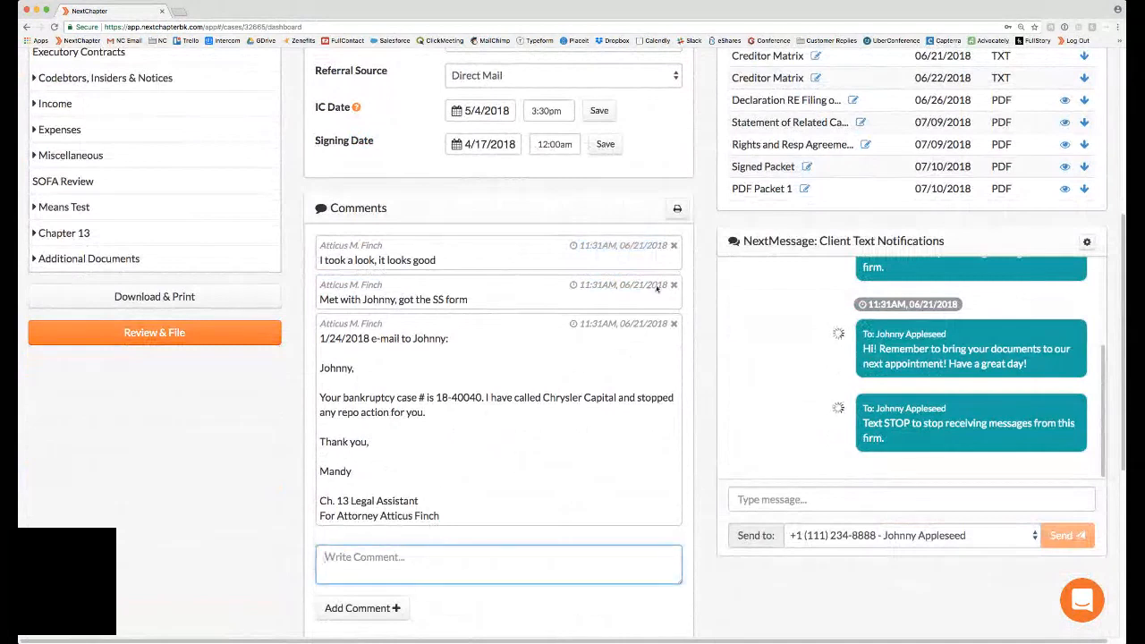
{"action": "left_click", "coordinate": [678, 209]}
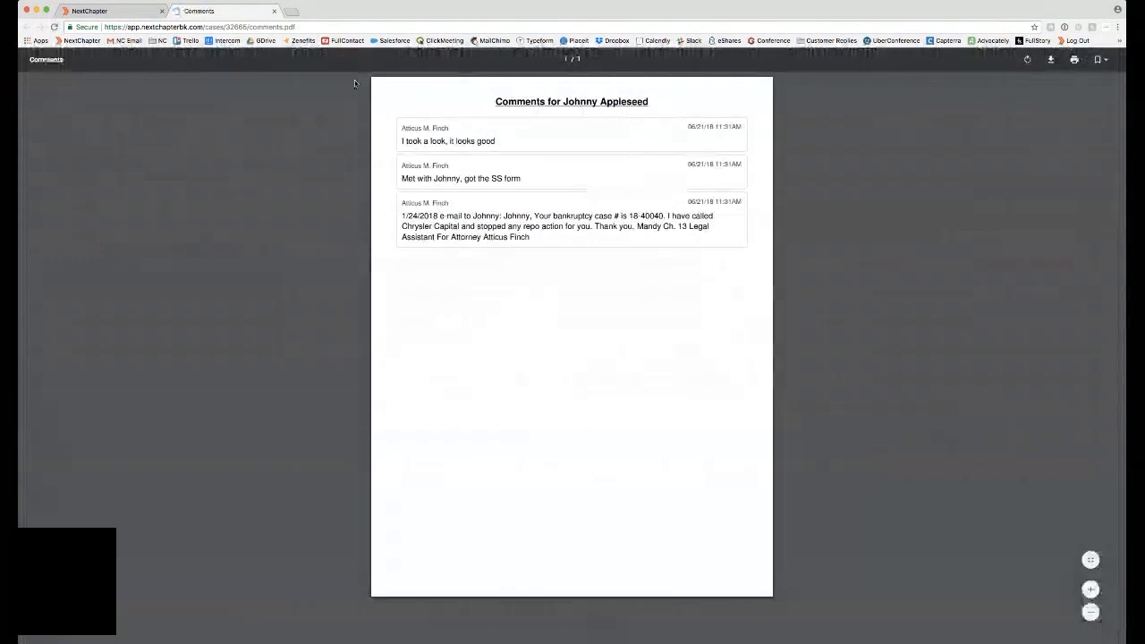
Close the Comments PDF, show the Documents checklist, and open then close the Account menu.
{"action": "left_click", "coordinate": [275, 11]}
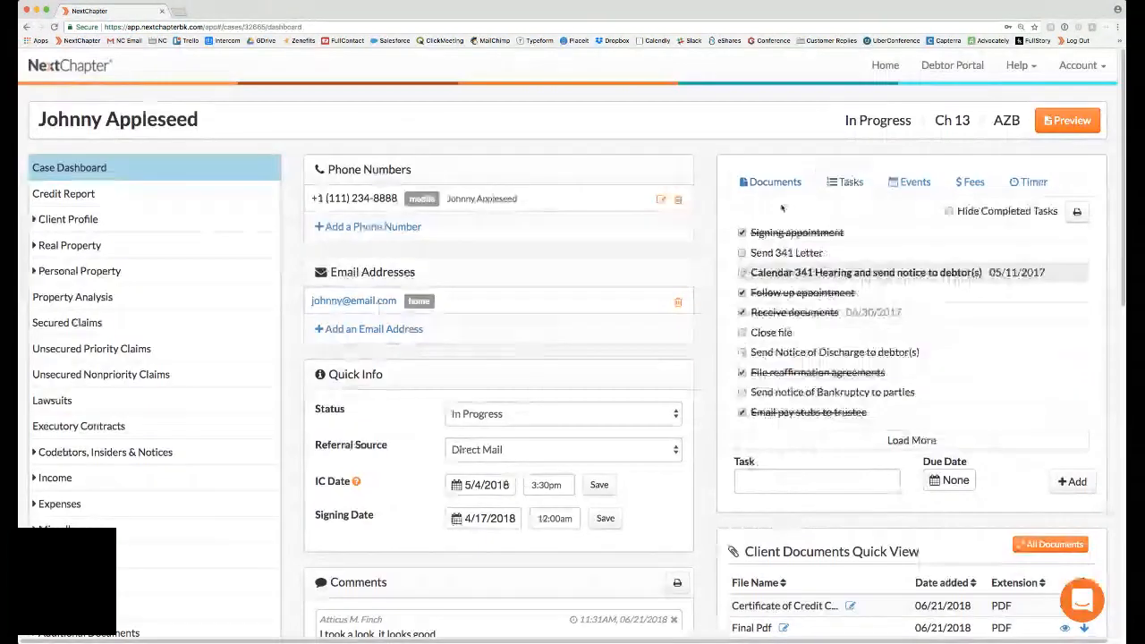
{"action": "left_click", "coordinate": [779, 190]}
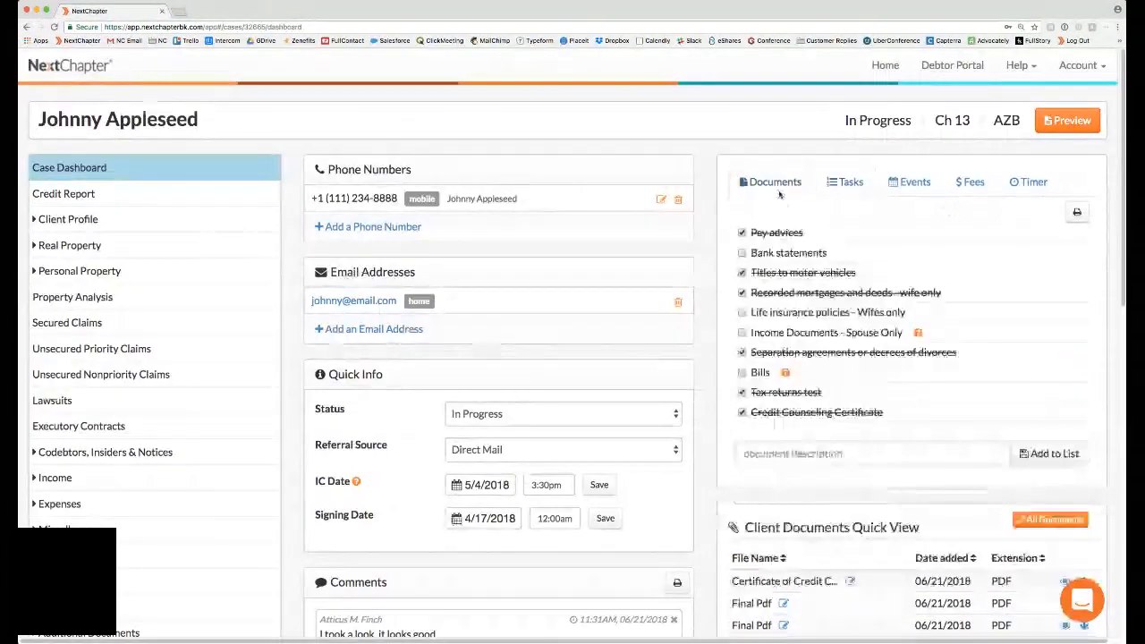
{"action": "left_click", "coordinate": [1077, 66]}
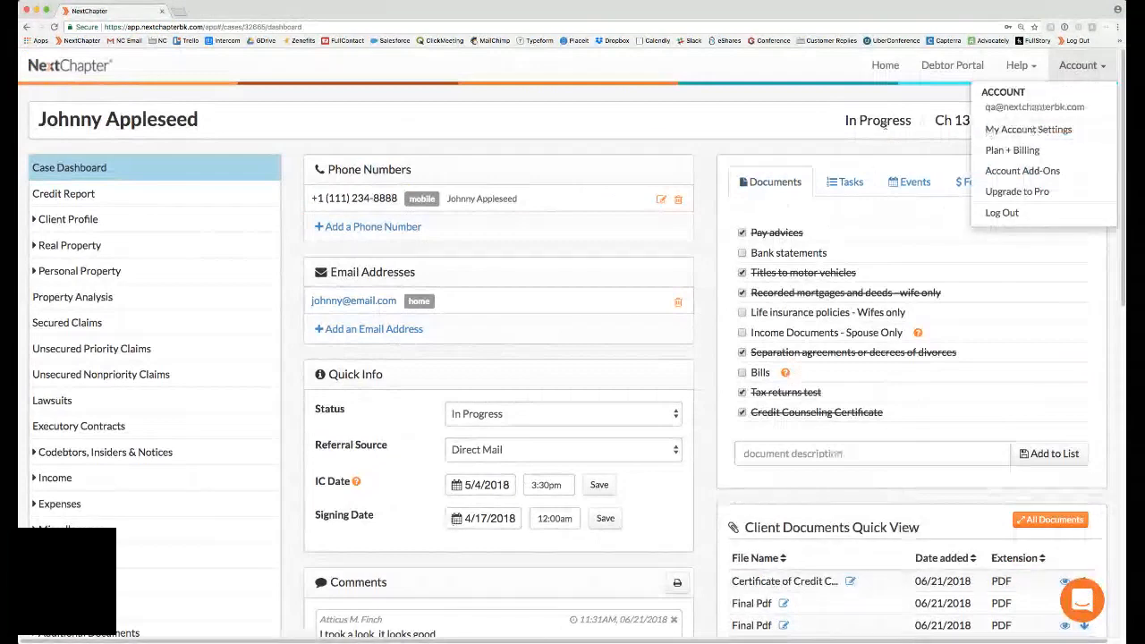
{"action": "left_click", "coordinate": [881, 126]}
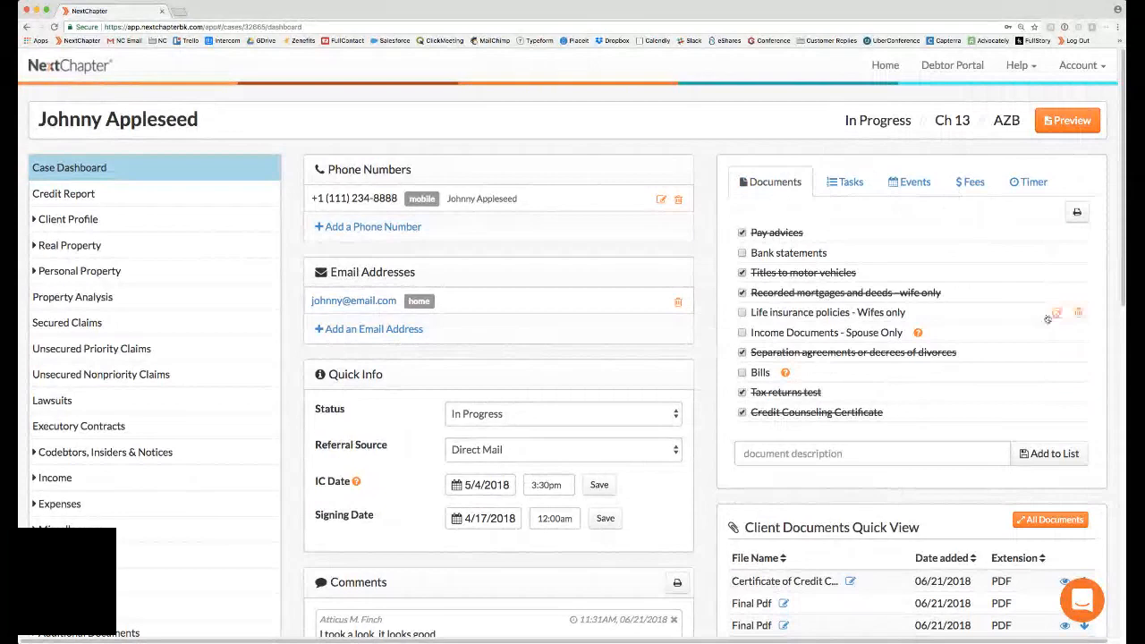
Edit the 'Life insurance policies - Wifes only' checklist item and mark it received.
{"action": "left_click", "coordinate": [1052, 315]}
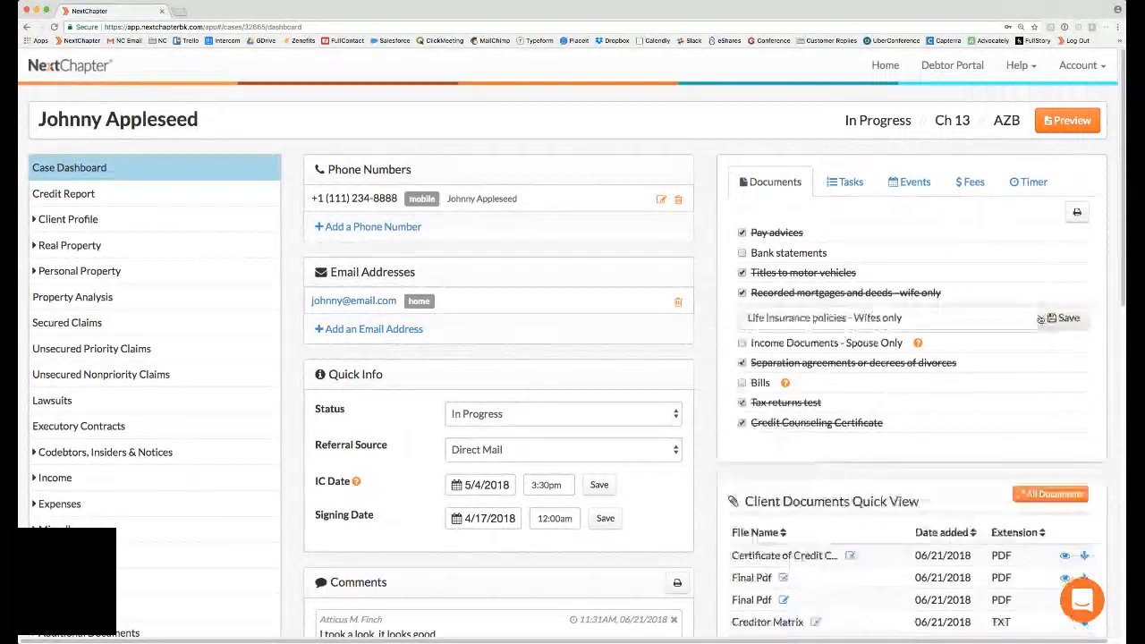
{"action": "left_click", "coordinate": [1057, 319]}
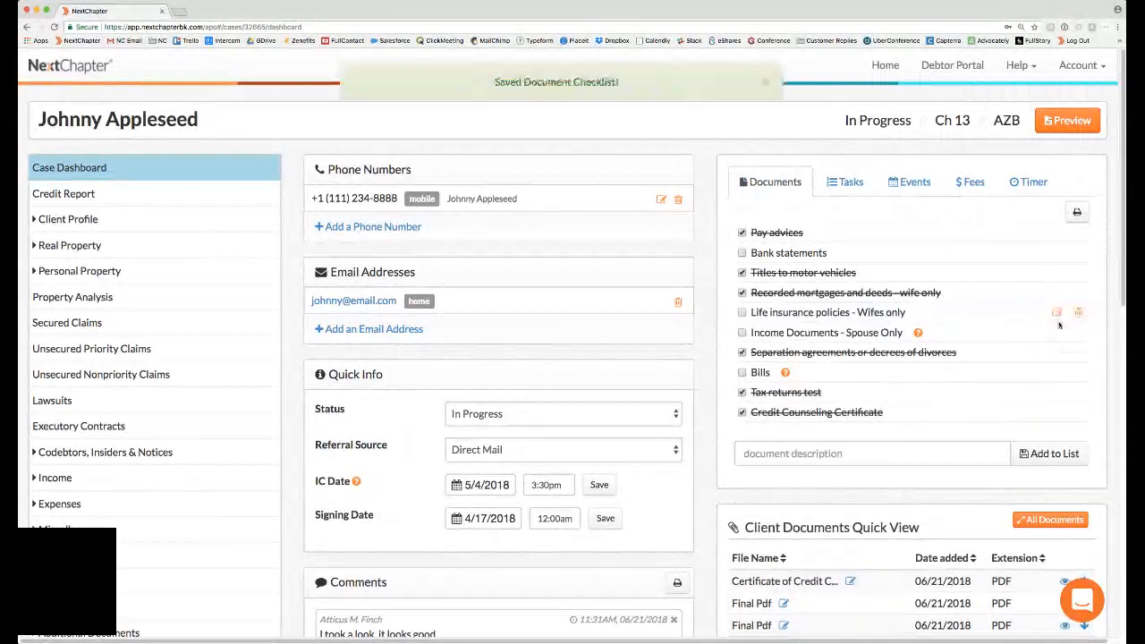
{"action": "left_click", "coordinate": [742, 312]}
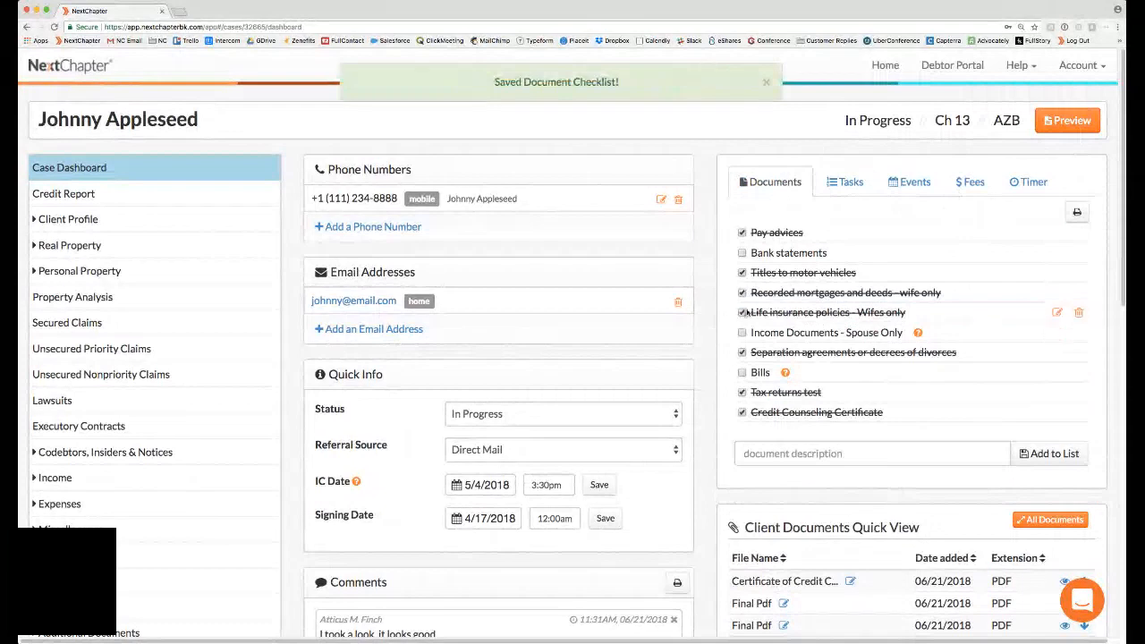
Hide completed tasks on the task list, then print the document checklist to PDF.
{"action": "left_click", "coordinate": [841, 182]}
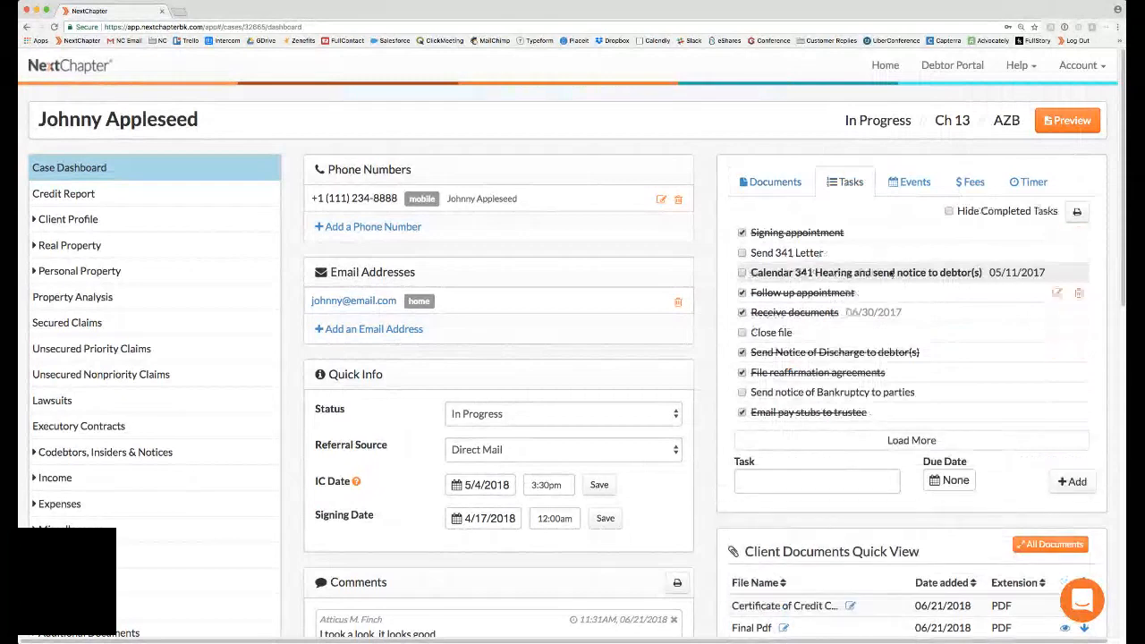
{"action": "left_click", "coordinate": [958, 213]}
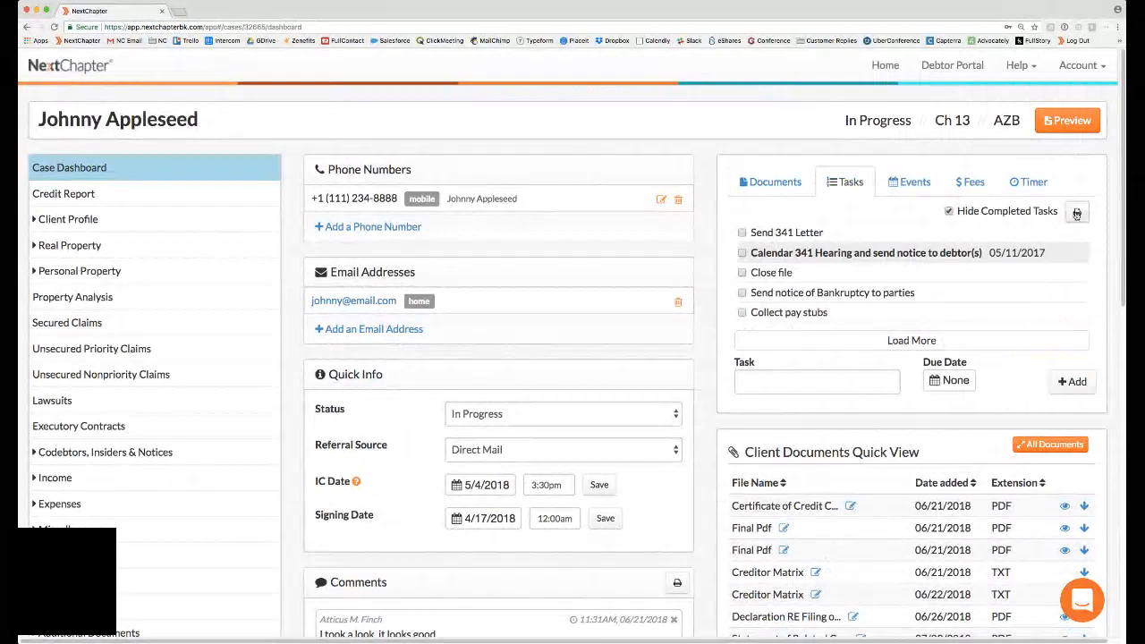
{"action": "left_click", "coordinate": [803, 183]}
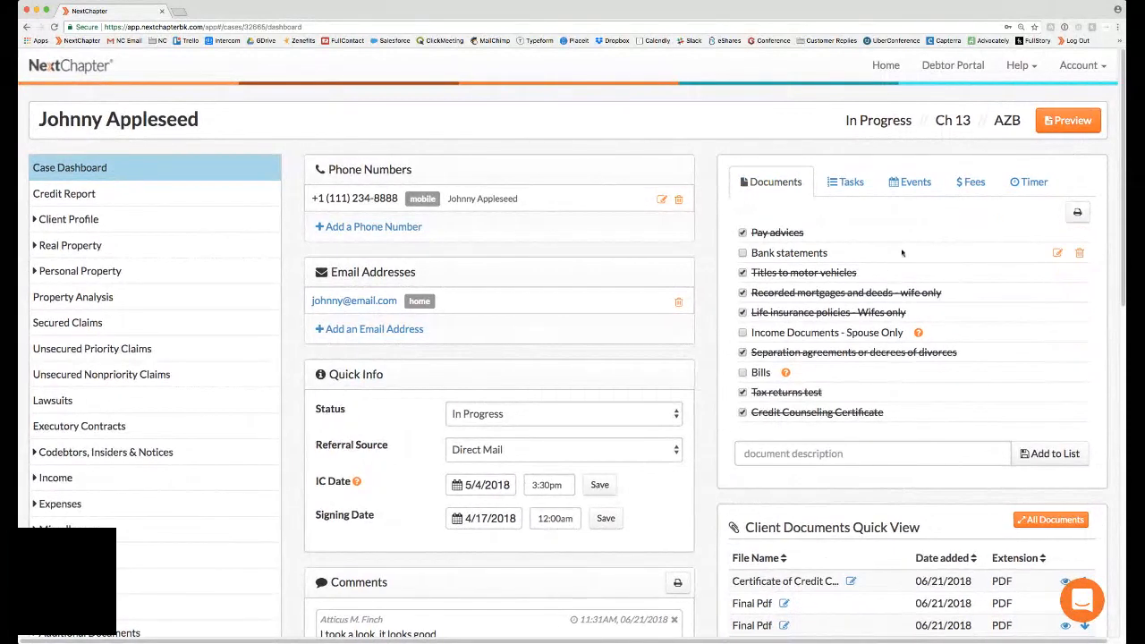
{"action": "left_click", "coordinate": [1079, 215]}
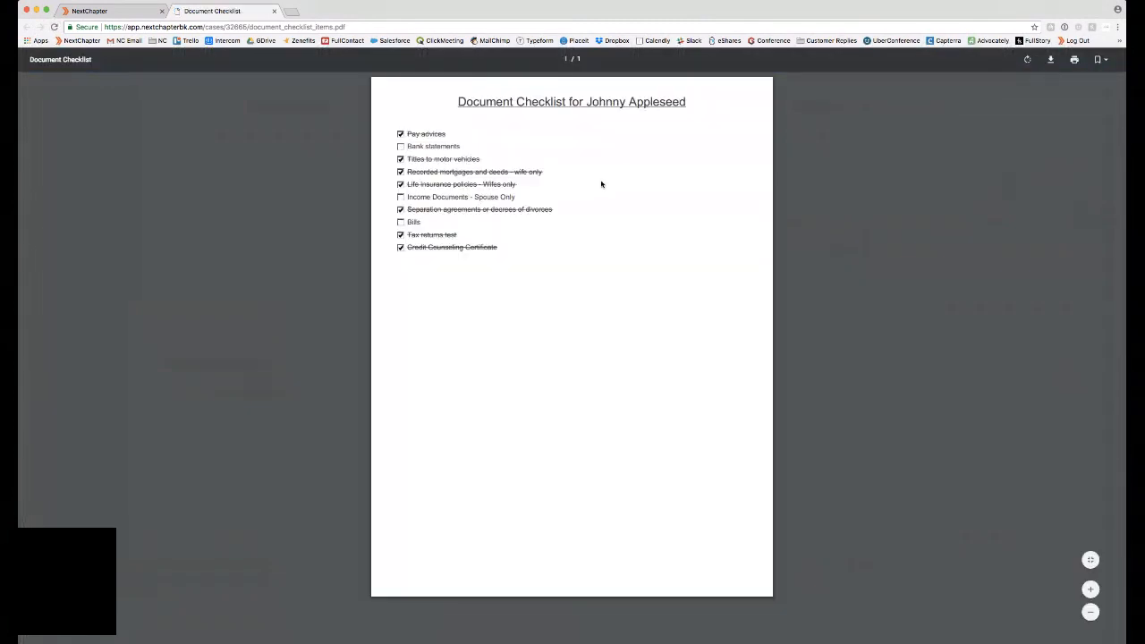
Close the Document Checklist PDF and show the case's empty Events list.
{"action": "left_click_drag", "start_coordinate": [432, 196], "coordinate": [513, 196]}
{"action": "left_click", "coordinate": [273, 11]}
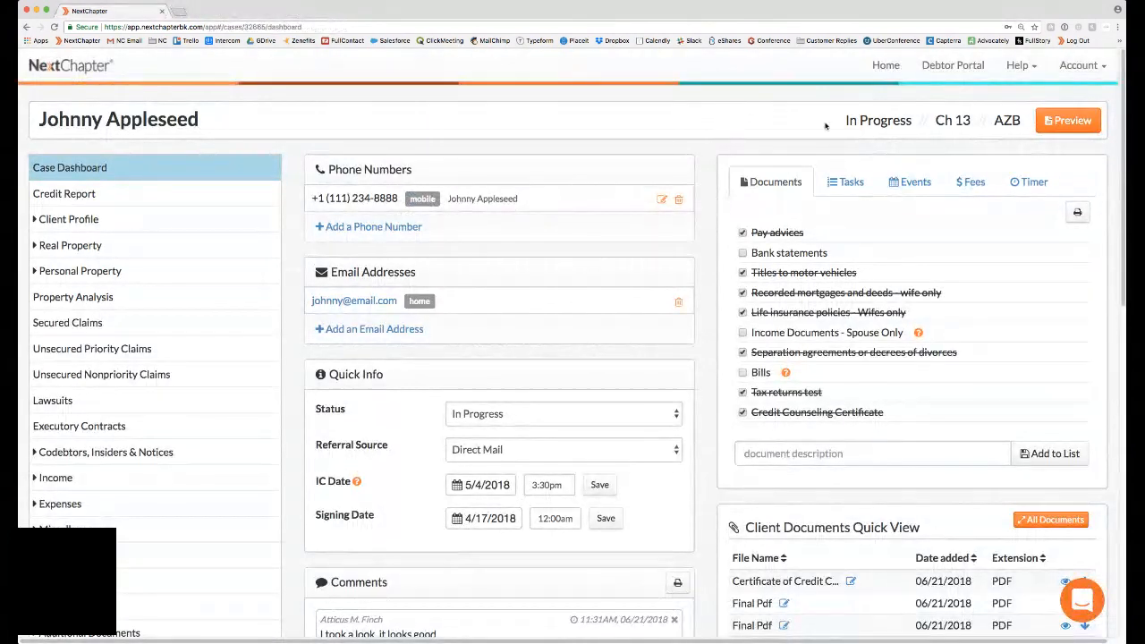
{"action": "left_click", "coordinate": [899, 182]}
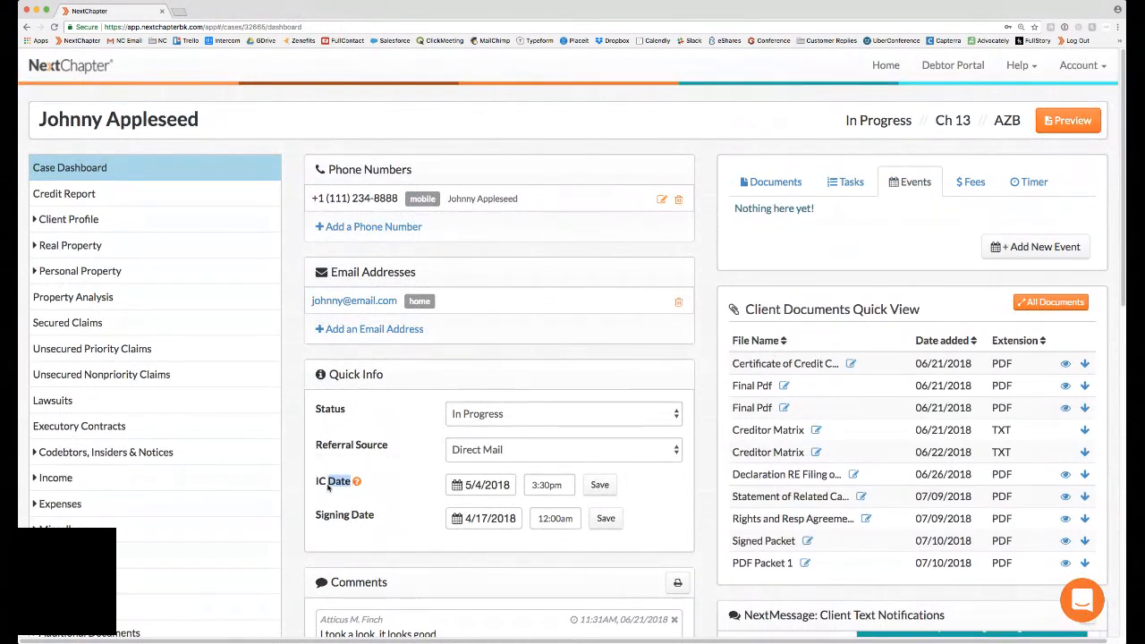
Expand Client Profile, view Filing Information, and return to the Case Dashboard.
{"action": "left_click", "coordinate": [147, 229]}
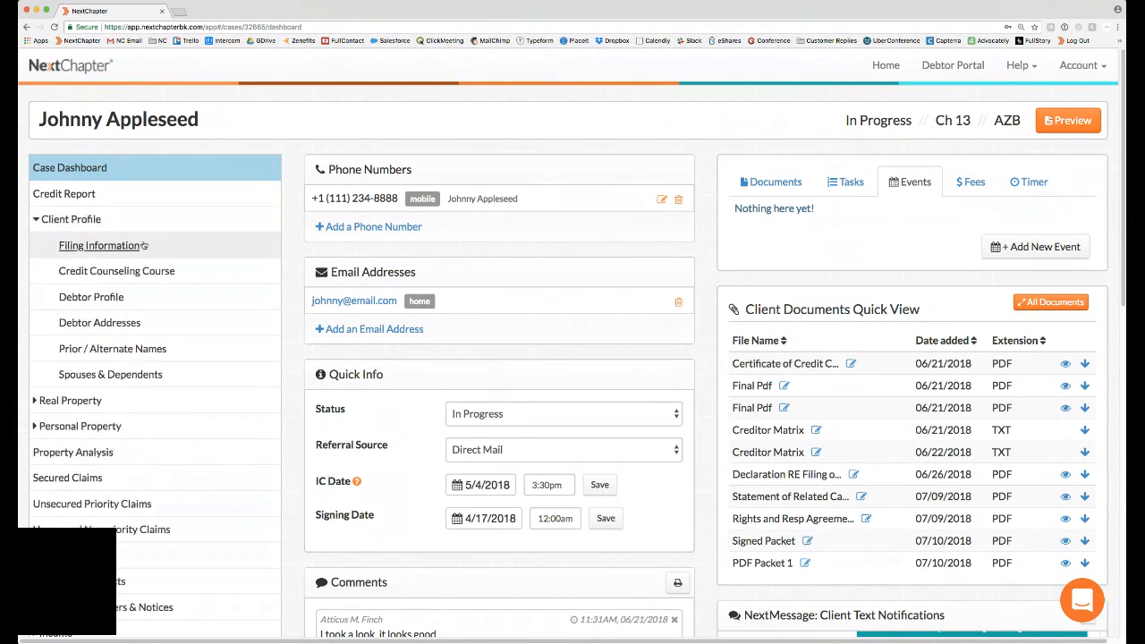
{"action": "left_click", "coordinate": [143, 245]}
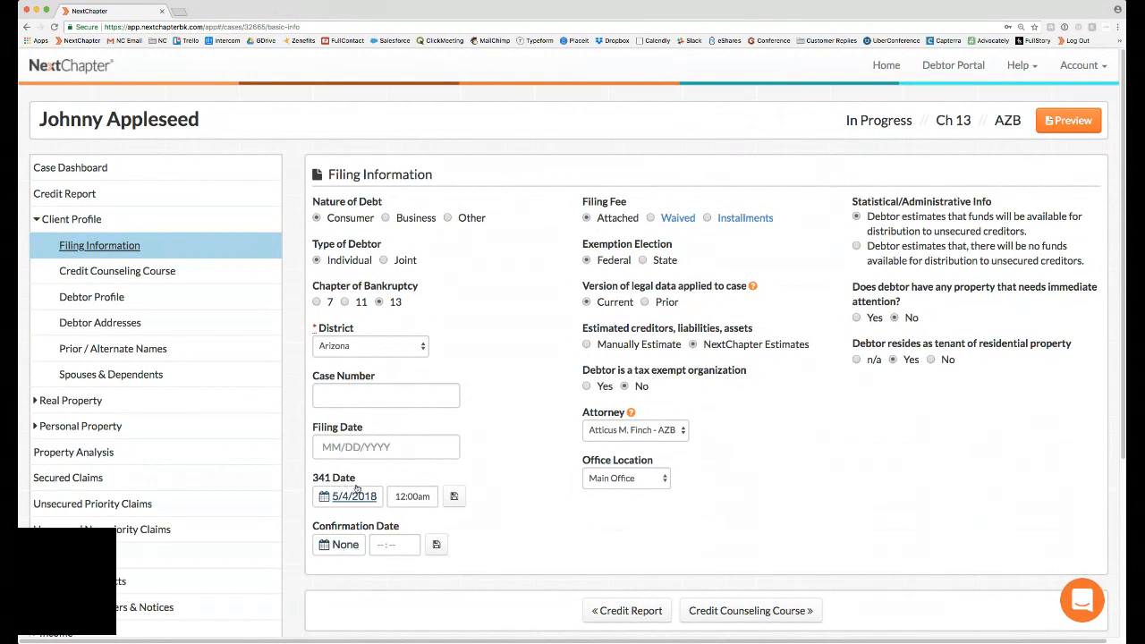
{"action": "left_click", "coordinate": [137, 168]}
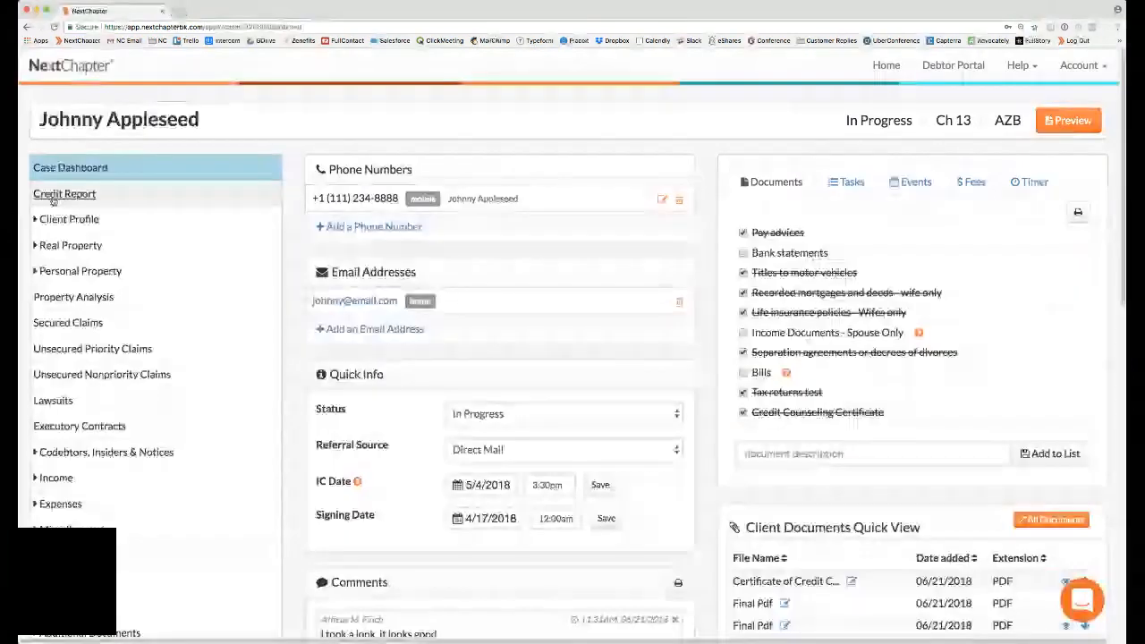
Return to the case's Credit Report page, then open its secured claims.
{"action": "left_click", "coordinate": [75, 196]}
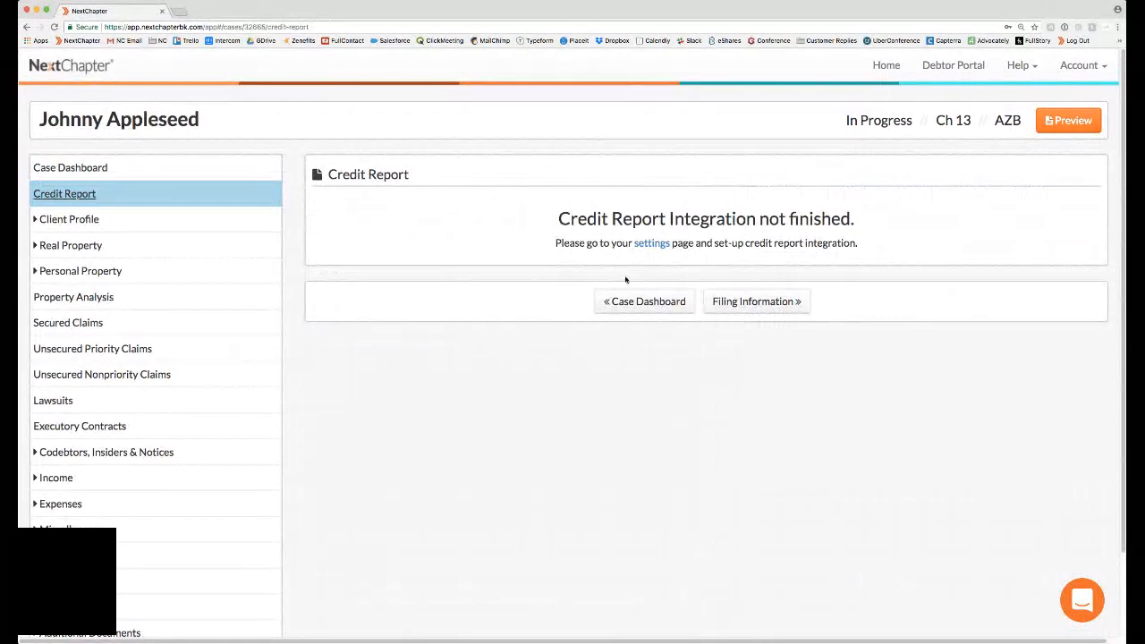
{"action": "left_click", "coordinate": [149, 322]}
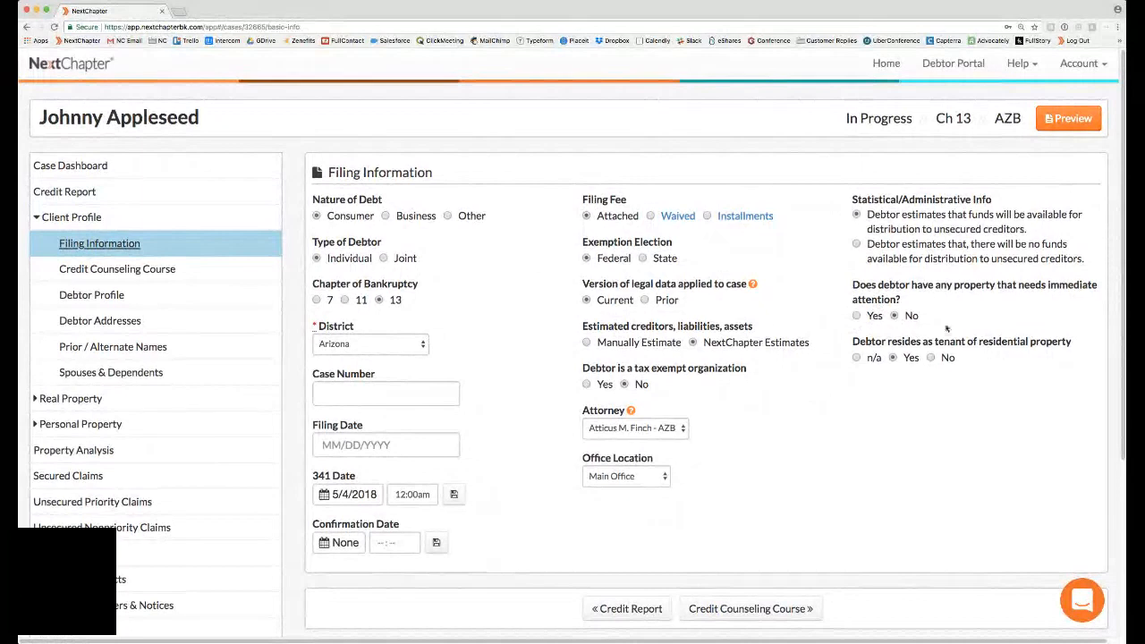
Answer Yes to property needing immediate attention and cancel the Hazardous Material dialog.
{"action": "left_click", "coordinate": [858, 316]}
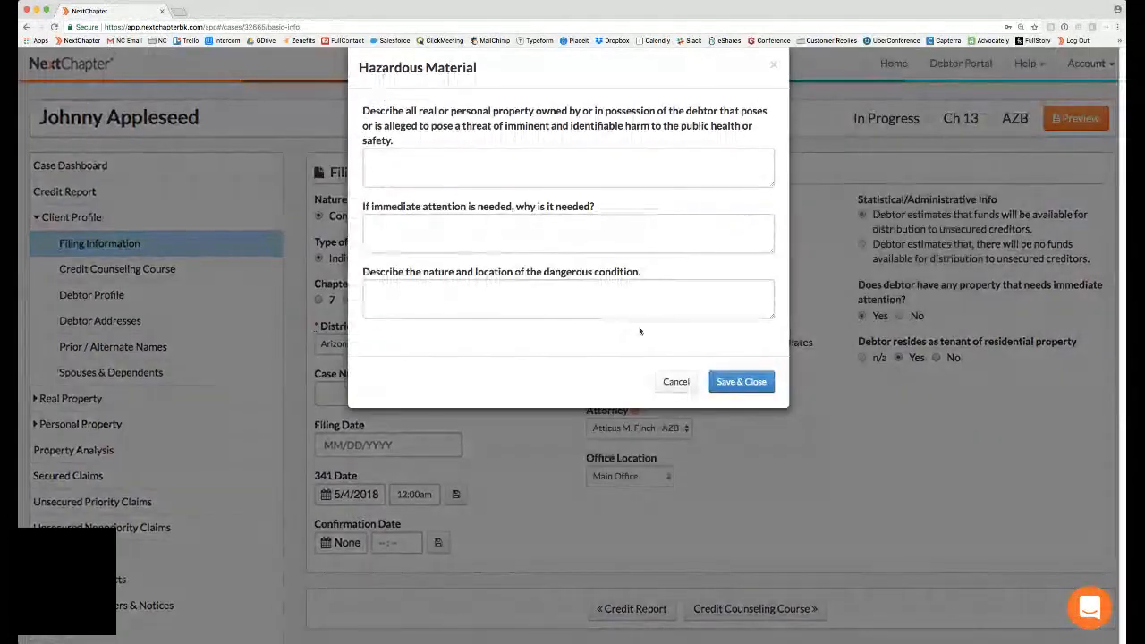
{"action": "left_click", "coordinate": [676, 382]}
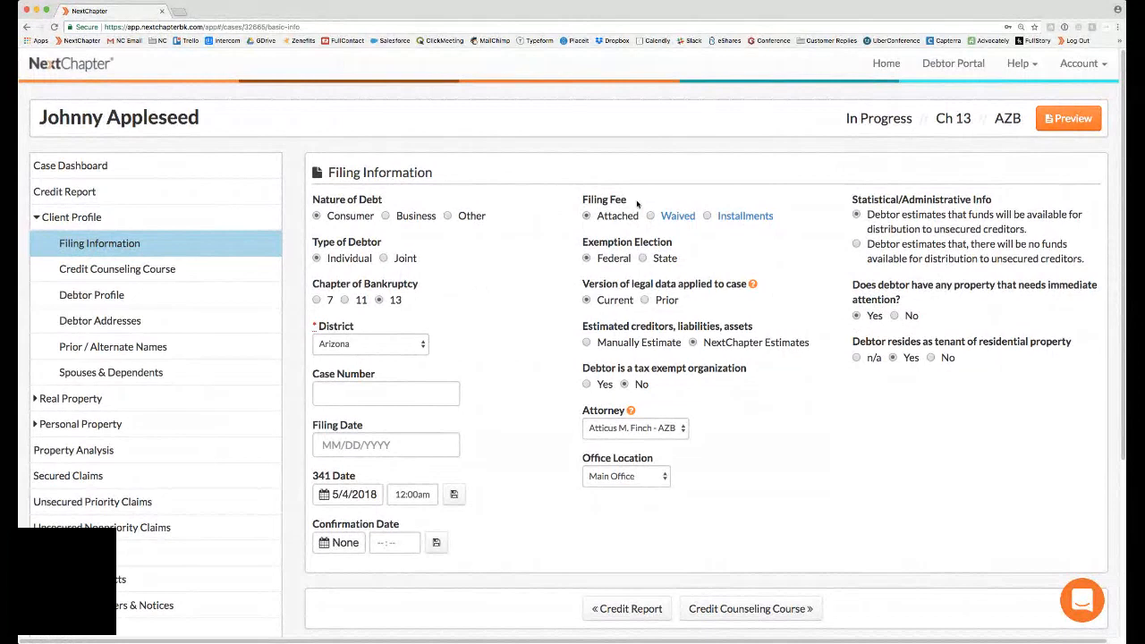
Set the filing fee to installments ($100, $300, $130, $100), save the fee sheet, and expand Additional Documents.
{"action": "left_click", "coordinate": [745, 217]}
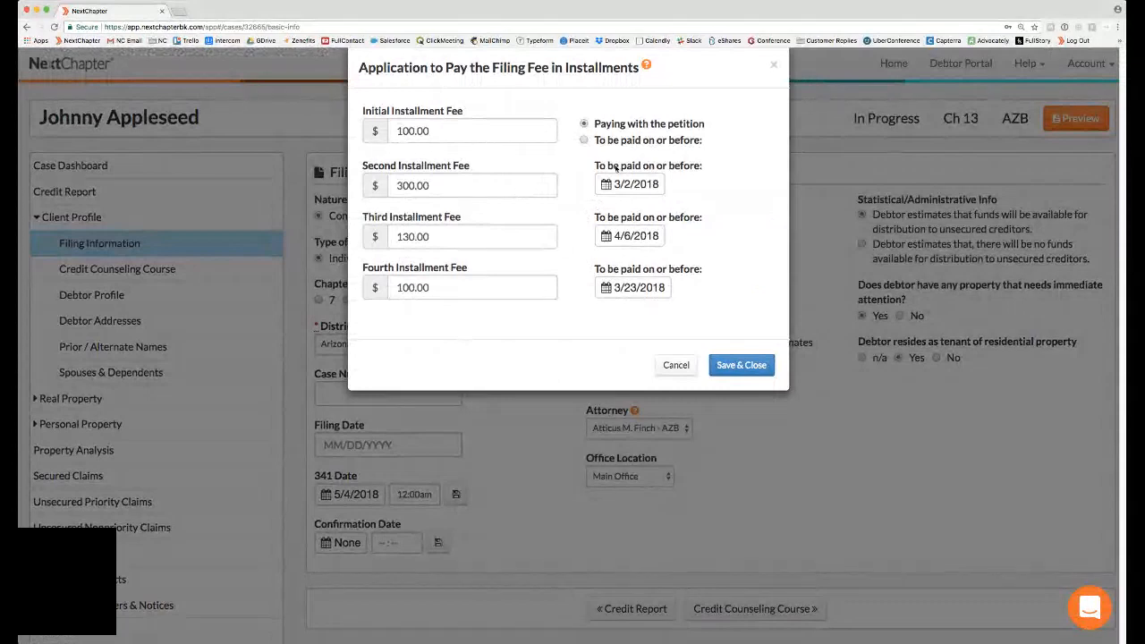
{"action": "left_click", "coordinate": [738, 366]}
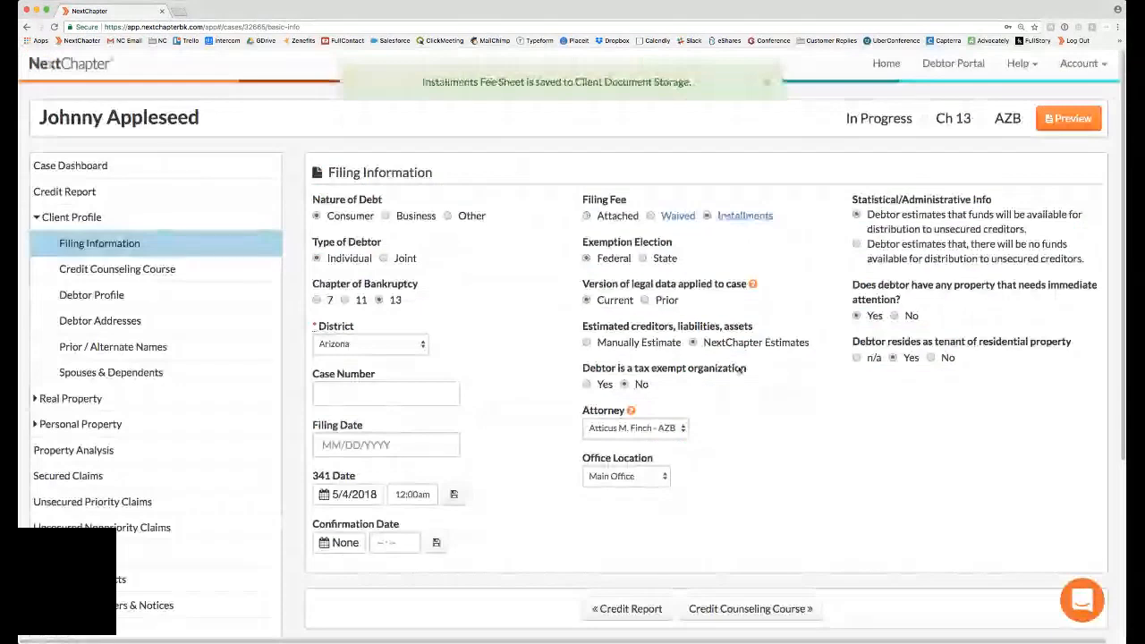
{"action": "scroll", "coordinate": [740, 372], "scroll_direction": "down", "scroll_amount": 5}
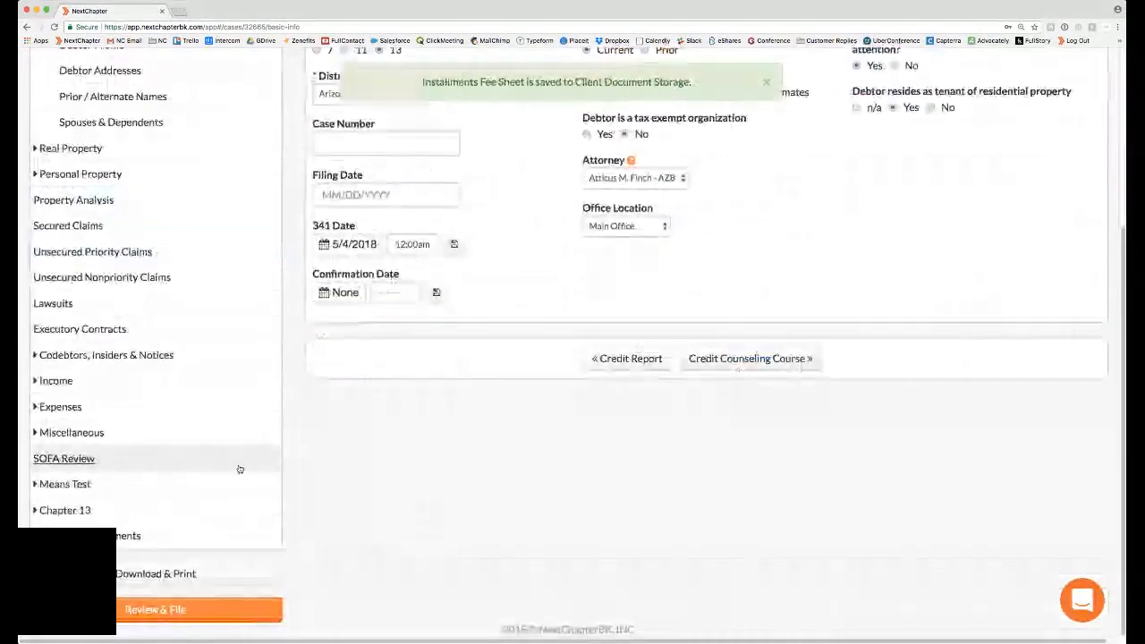
{"action": "left_click", "coordinate": [134, 534]}
{"action": "scroll", "coordinate": [134, 535], "scroll_direction": "down", "scroll_amount": 3}
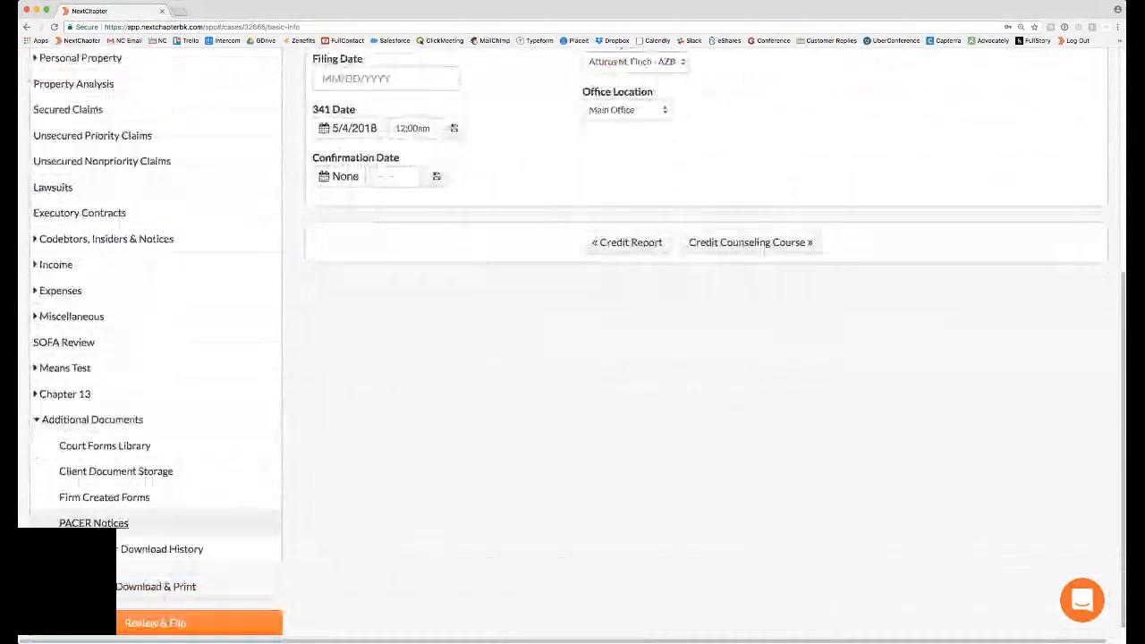
{"action": "left_click", "coordinate": [117, 471]}
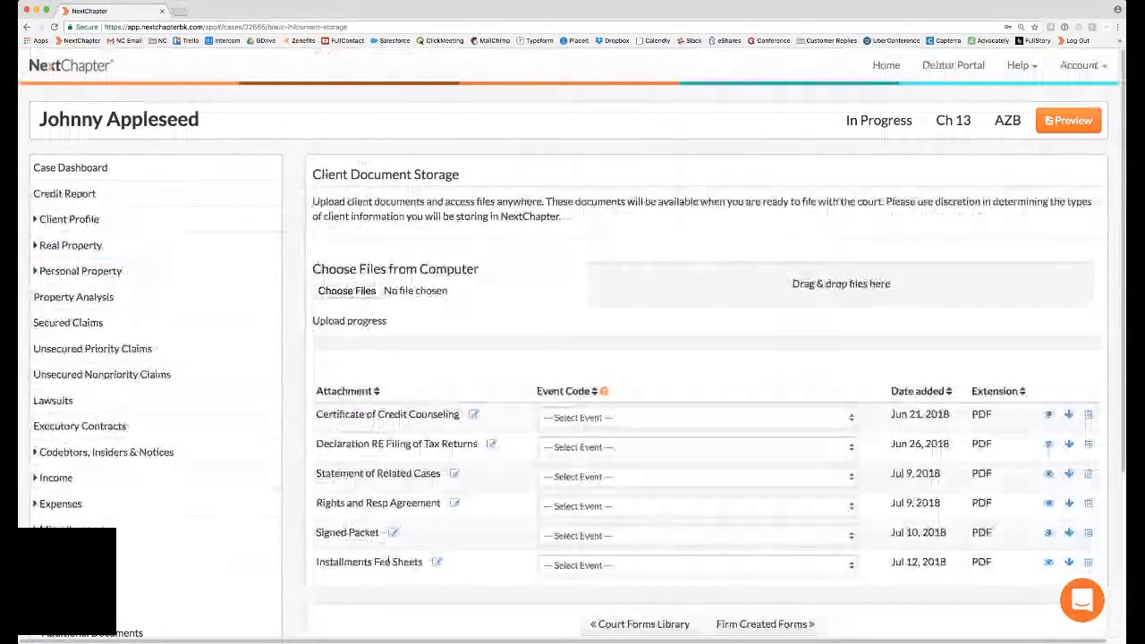
{"action": "left_click", "coordinate": [70, 220]}
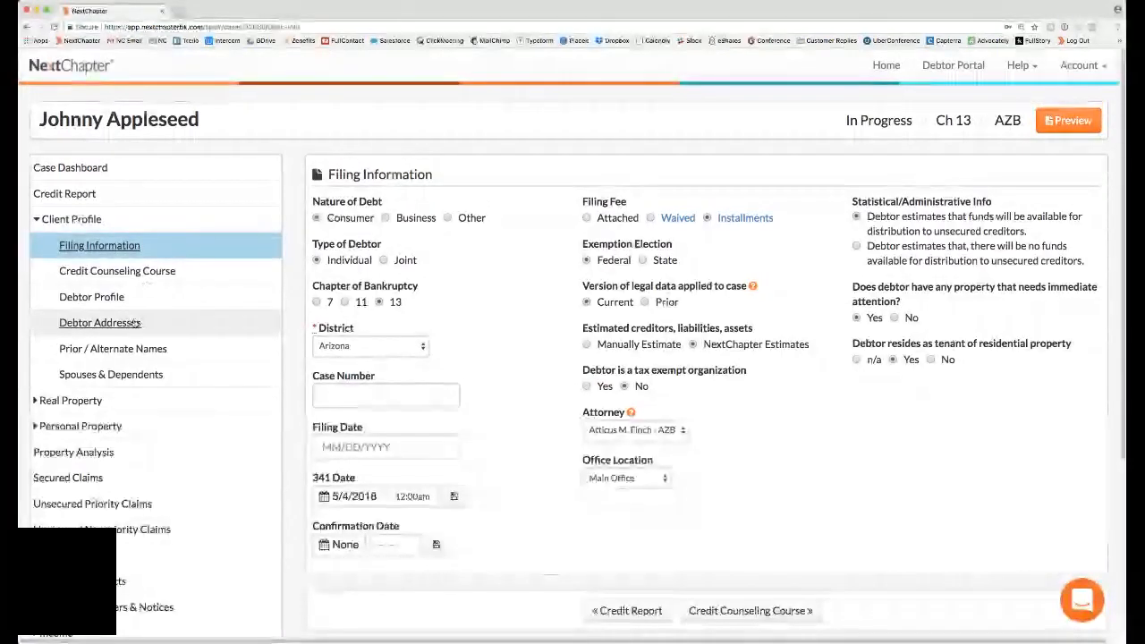
Open the debtor's current residential address for editing from Debtor Addresses.
{"action": "left_click", "coordinate": [84, 325]}
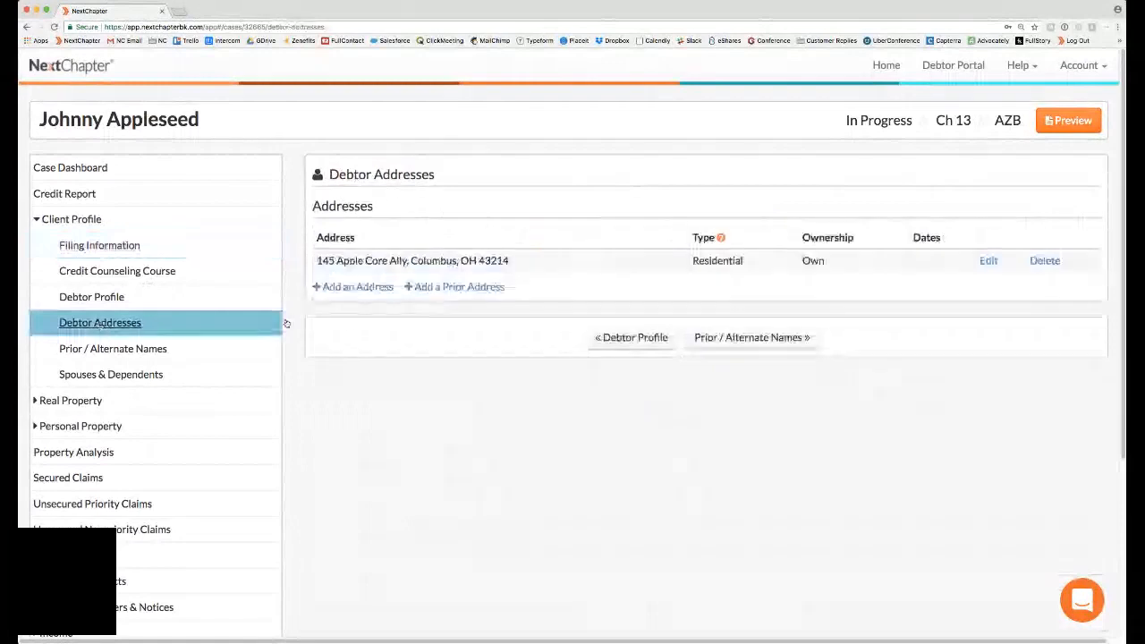
{"action": "left_click_drag", "start_coordinate": [691, 261], "coordinate": [757, 263]}
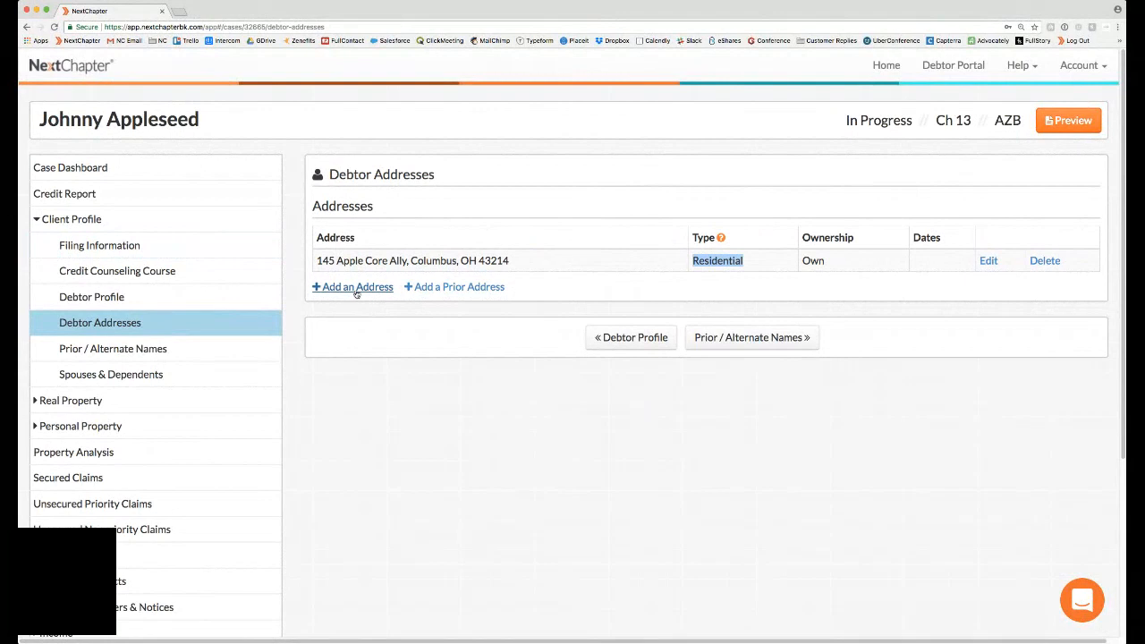
{"action": "left_click", "coordinate": [987, 261]}
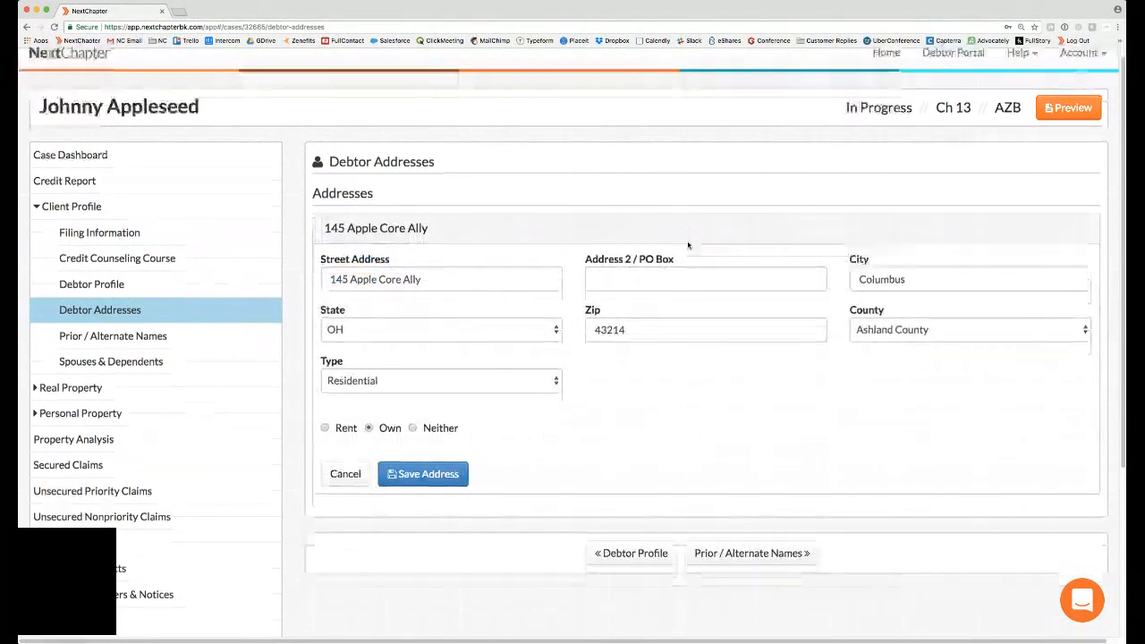
{"action": "scroll", "coordinate": [687, 245], "scroll_direction": "down", "scroll_amount": 2}
Switch the address ownership to Rent and back to Own, then save the address.
{"action": "double_click", "coordinate": [331, 297]}
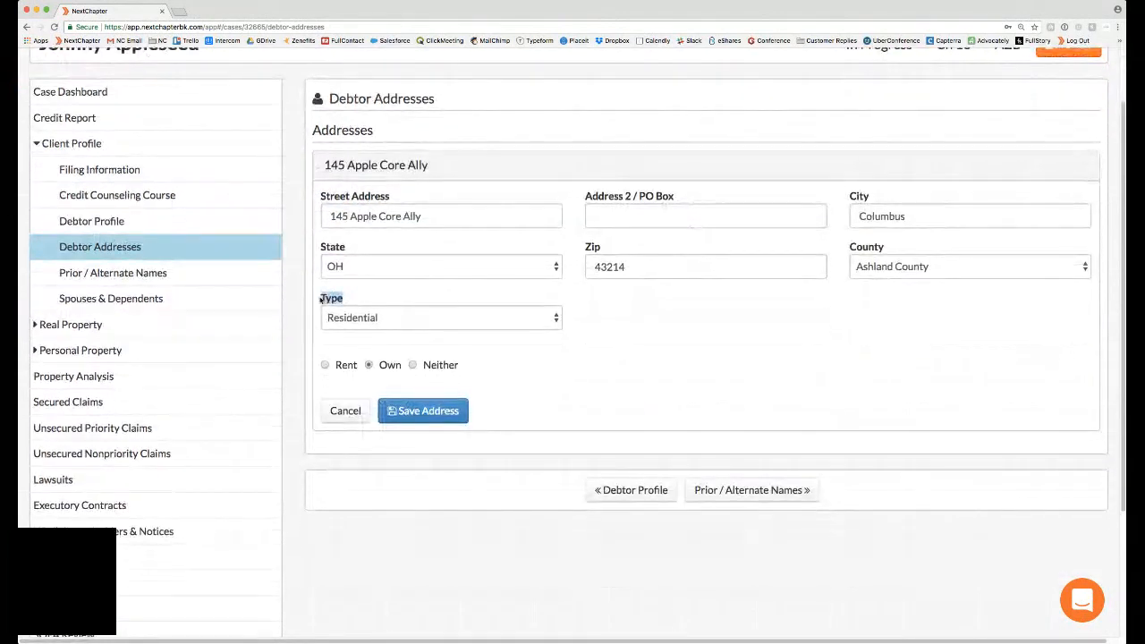
{"action": "left_click", "coordinate": [549, 322]}
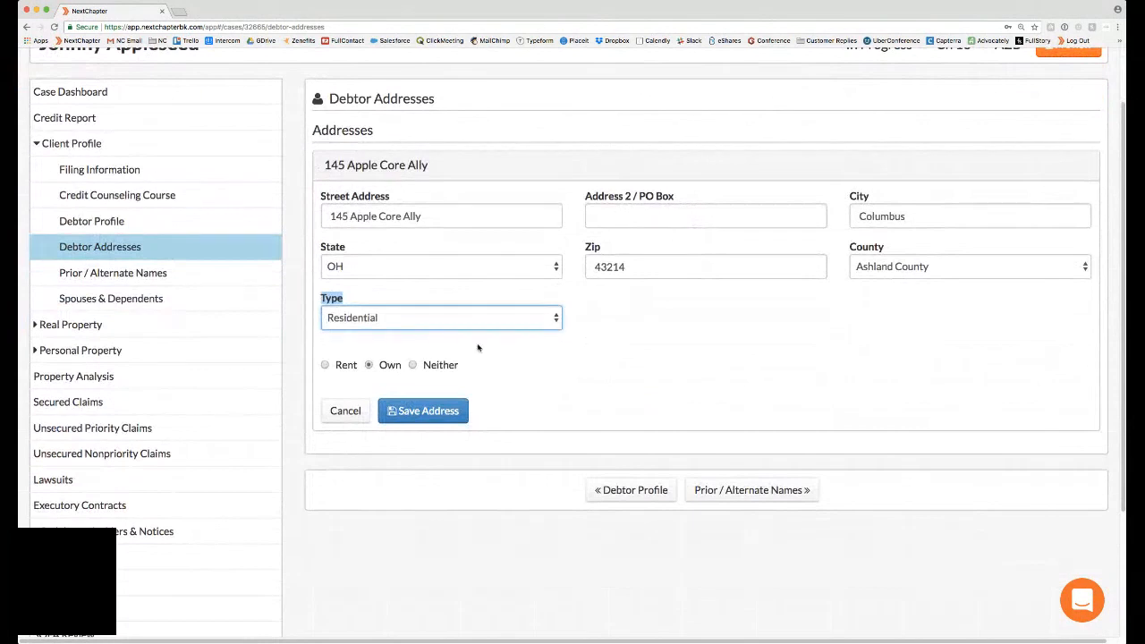
{"action": "double_click", "coordinate": [345, 365]}
{"action": "left_click", "coordinate": [326, 365]}
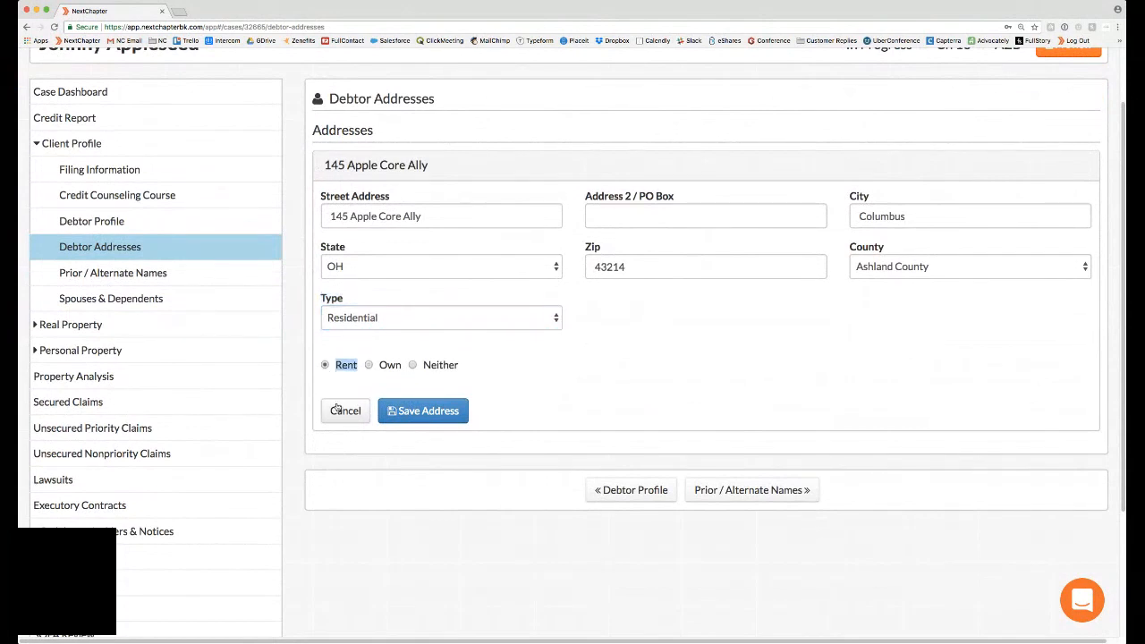
{"action": "left_click", "coordinate": [352, 353]}
{"action": "left_click", "coordinate": [368, 366]}
{"action": "left_click_drag", "start_coordinate": [849, 249], "coordinate": [893, 251]}
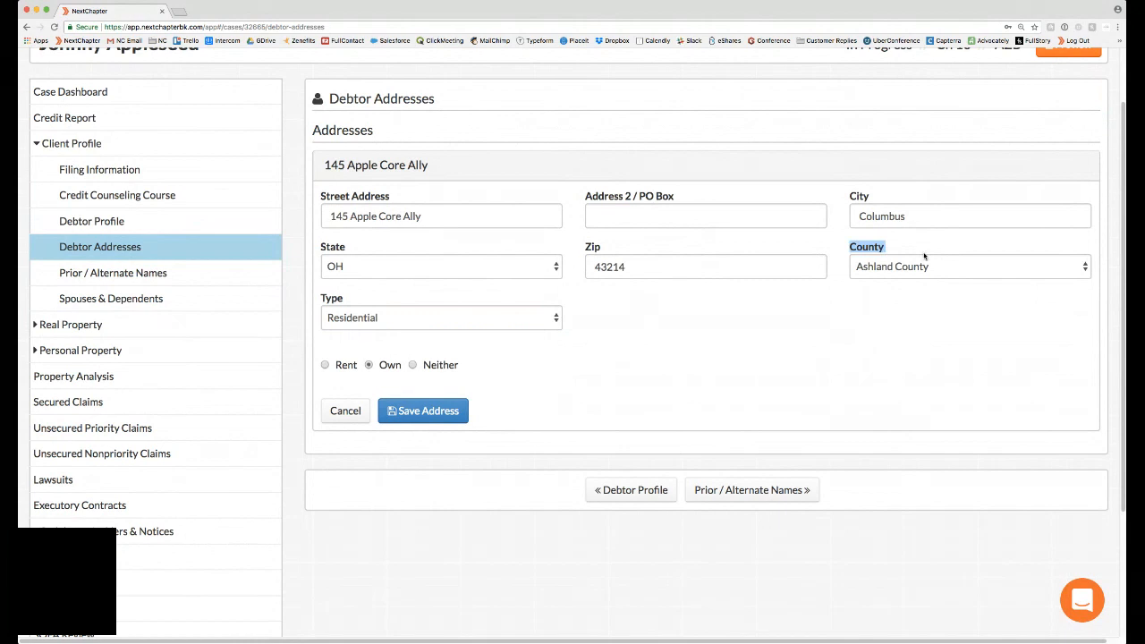
{"action": "scroll", "coordinate": [925, 257], "scroll_direction": "up", "scroll_amount": 1}
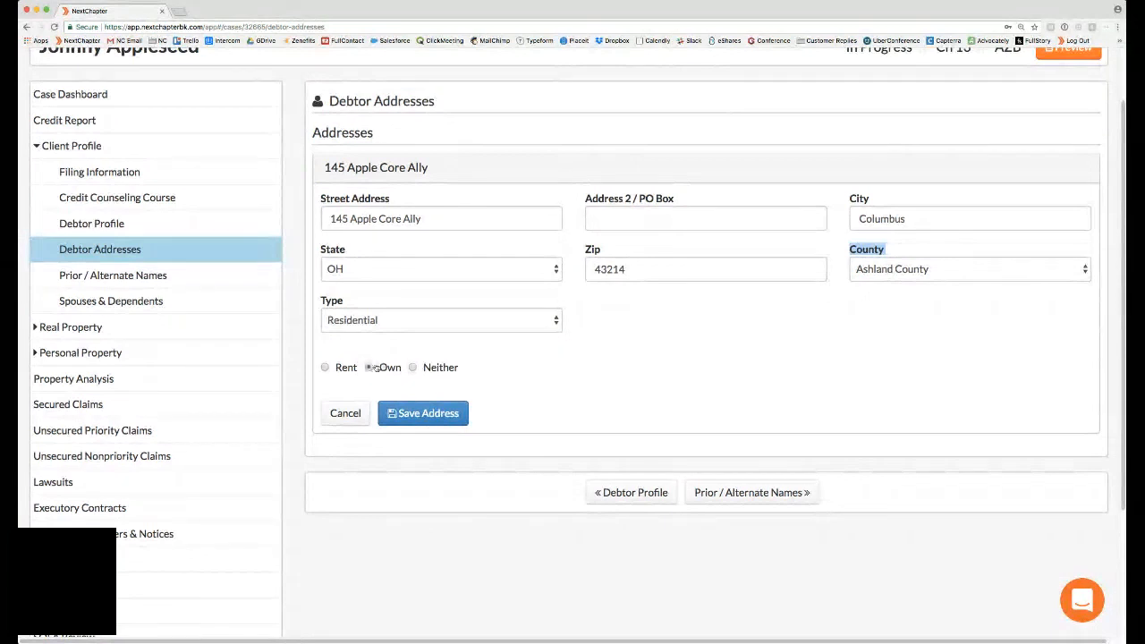
{"action": "left_click", "coordinate": [425, 414]}
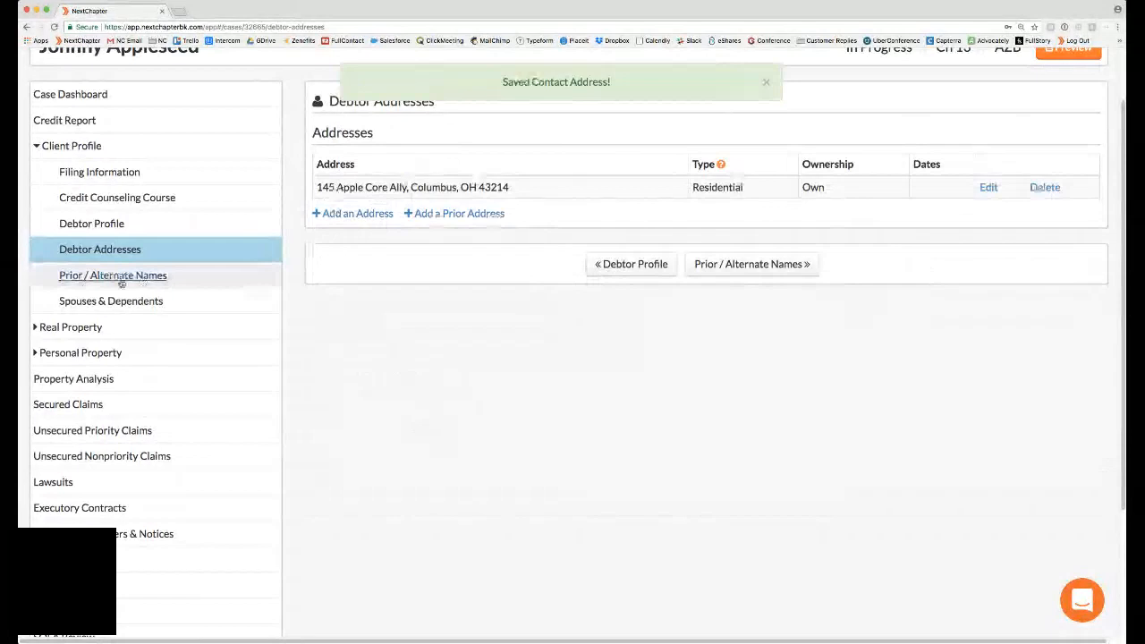
{"action": "left_click", "coordinate": [41, 326]}
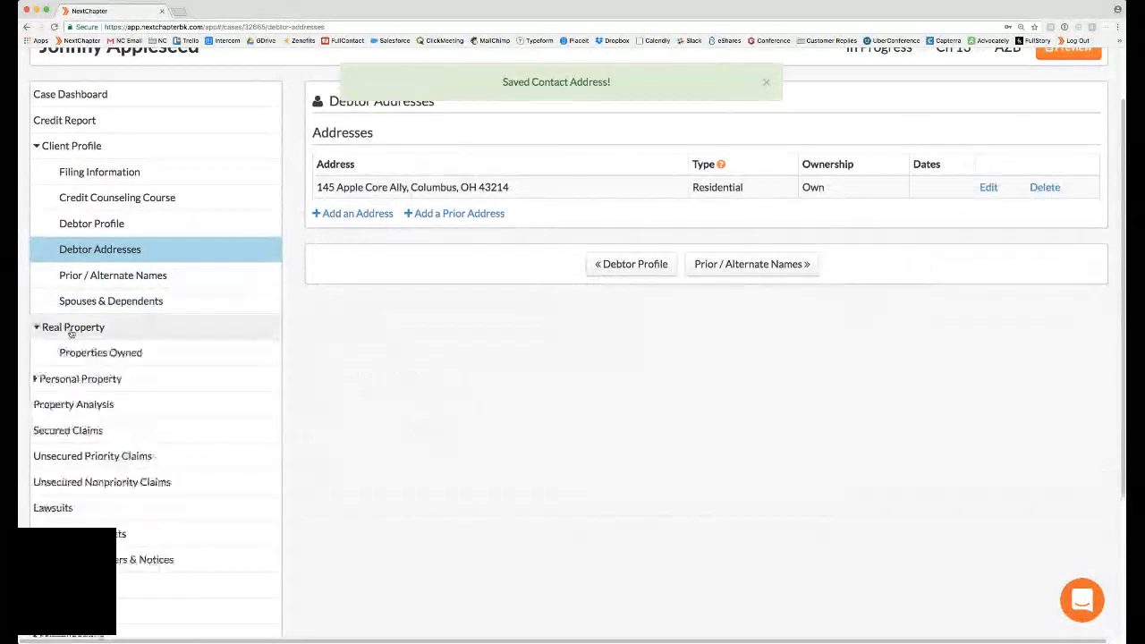
{"action": "left_click", "coordinate": [92, 354]}
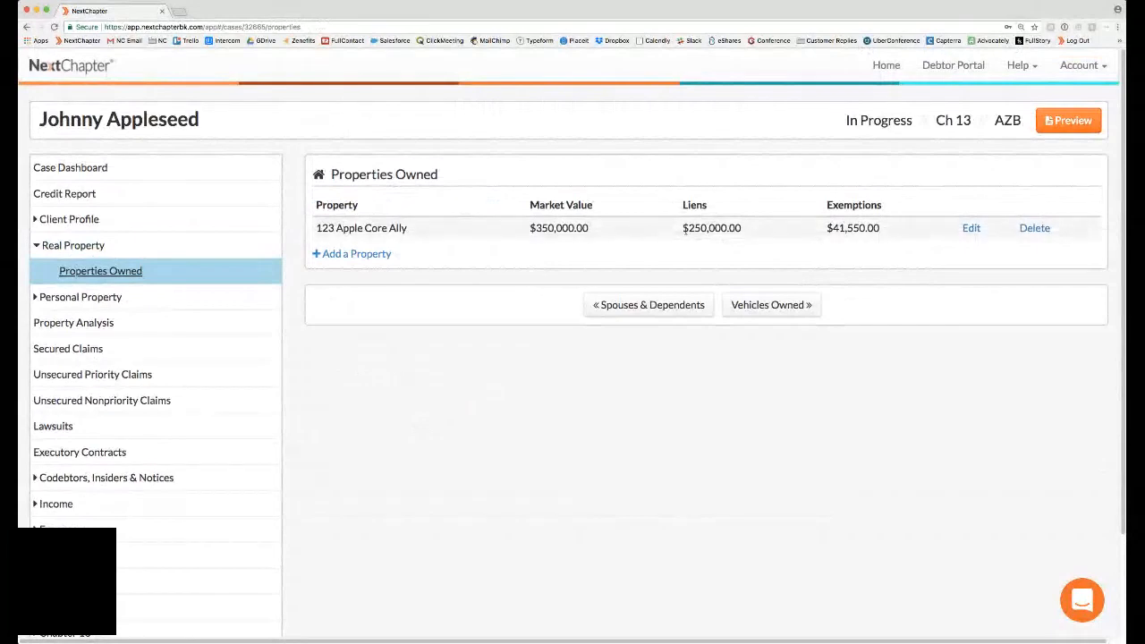
{"action": "left_click", "coordinate": [372, 257]}
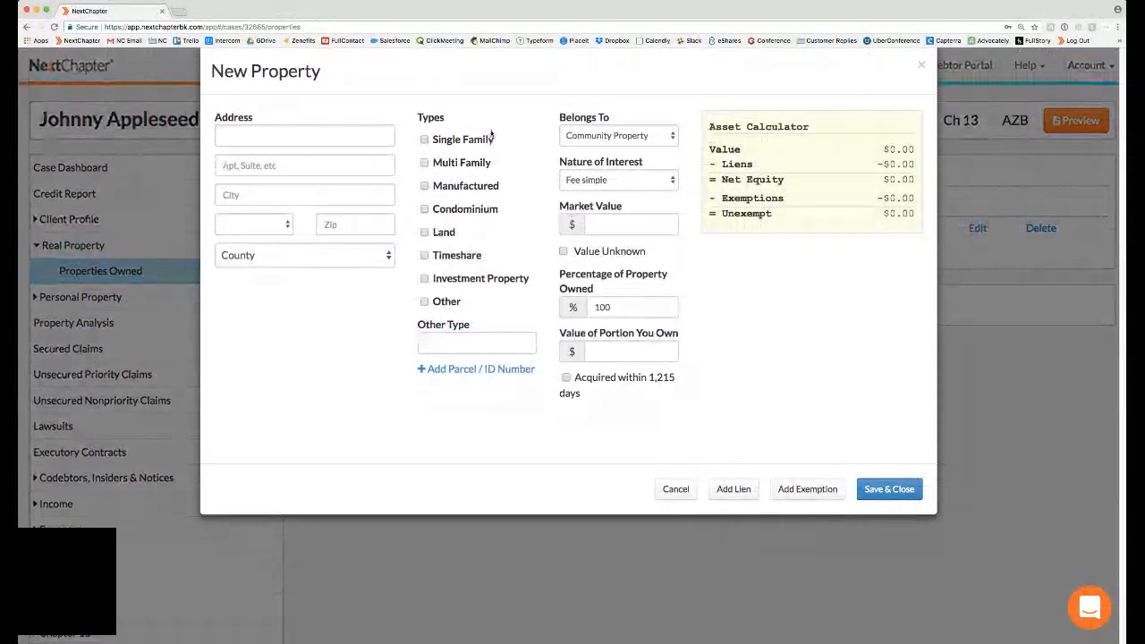
{"action": "left_click", "coordinate": [735, 490]}
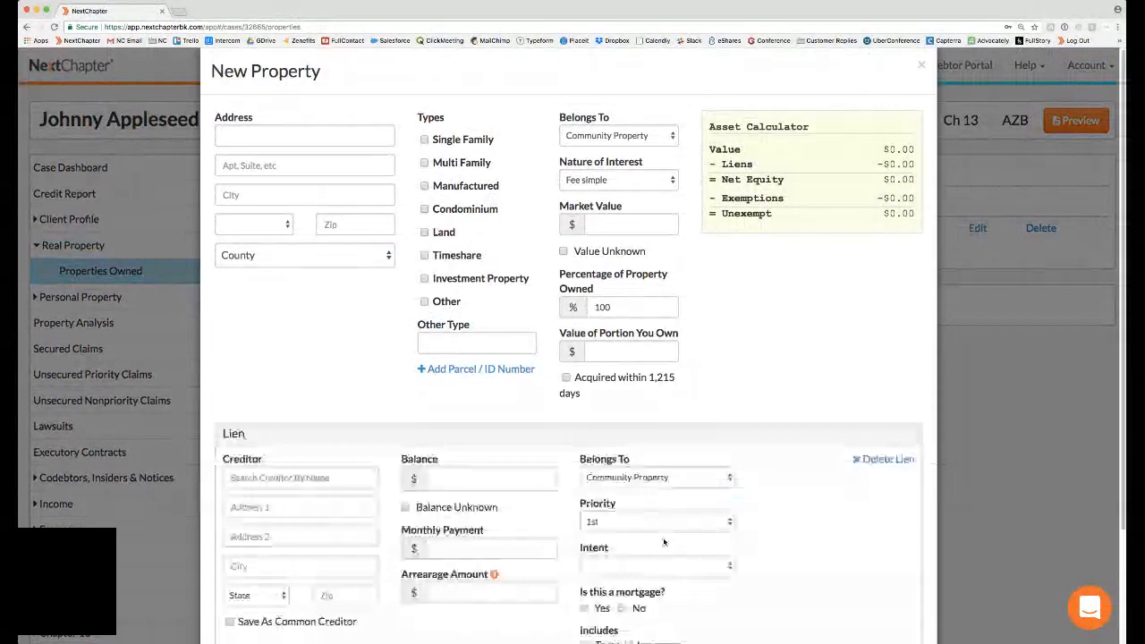
{"action": "key", "text": "Escape"}
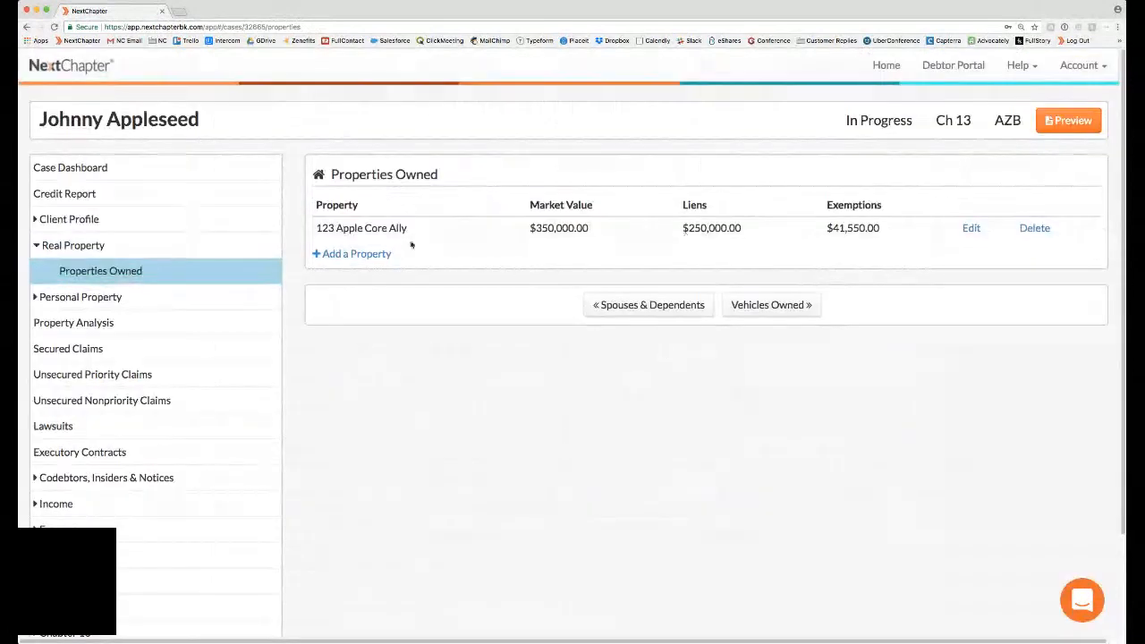
Save the Apple Core Mortgages claim tied to 123 Apple Core Ally and reopen Properties Owned.
{"action": "left_click", "coordinate": [334, 253]}
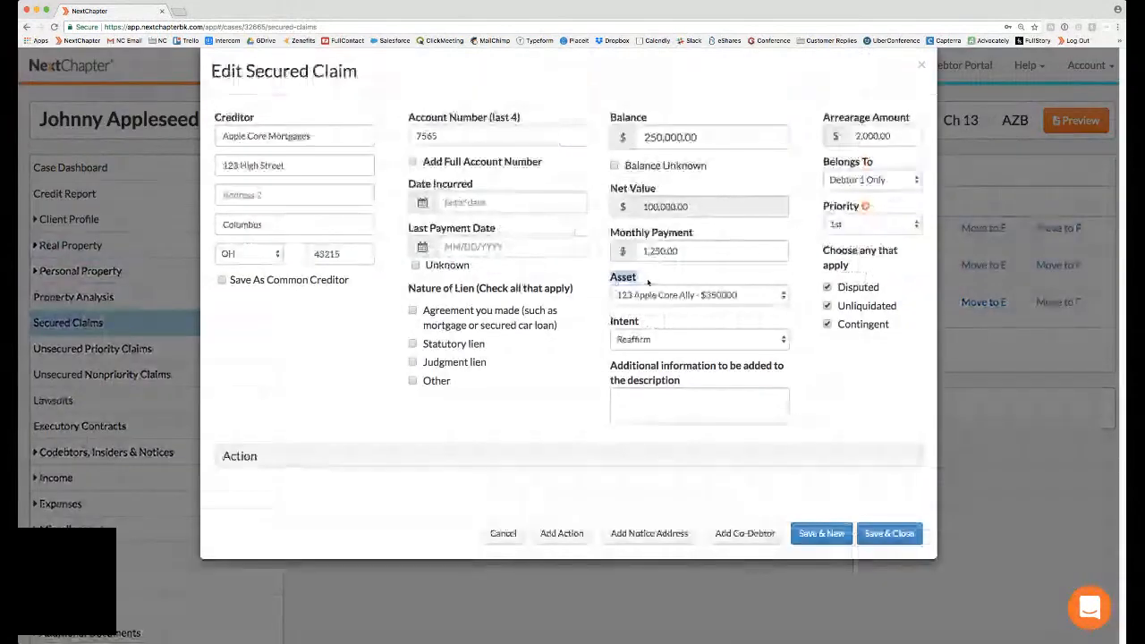
{"action": "double_click", "coordinate": [624, 278]}
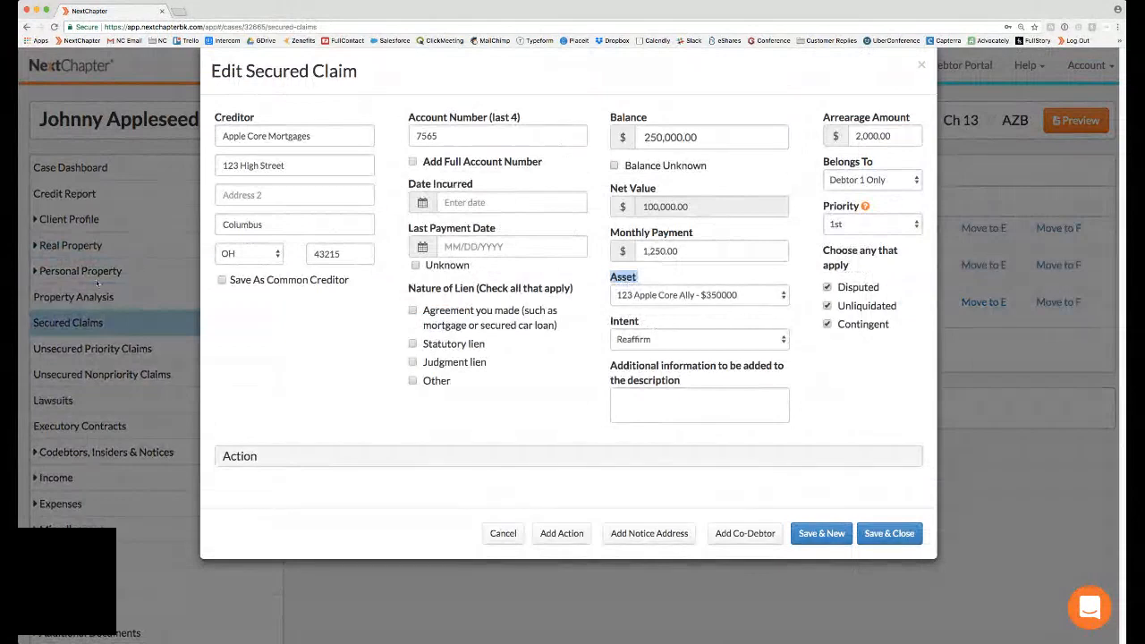
{"action": "left_click", "coordinate": [661, 297]}
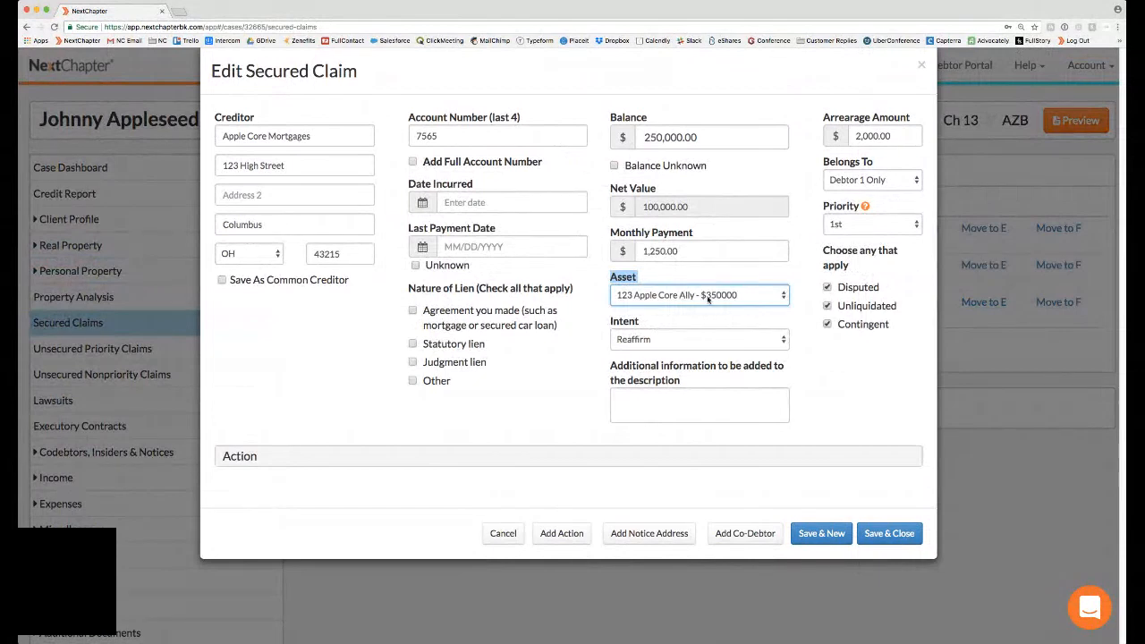
{"action": "left_click", "coordinate": [885, 529]}
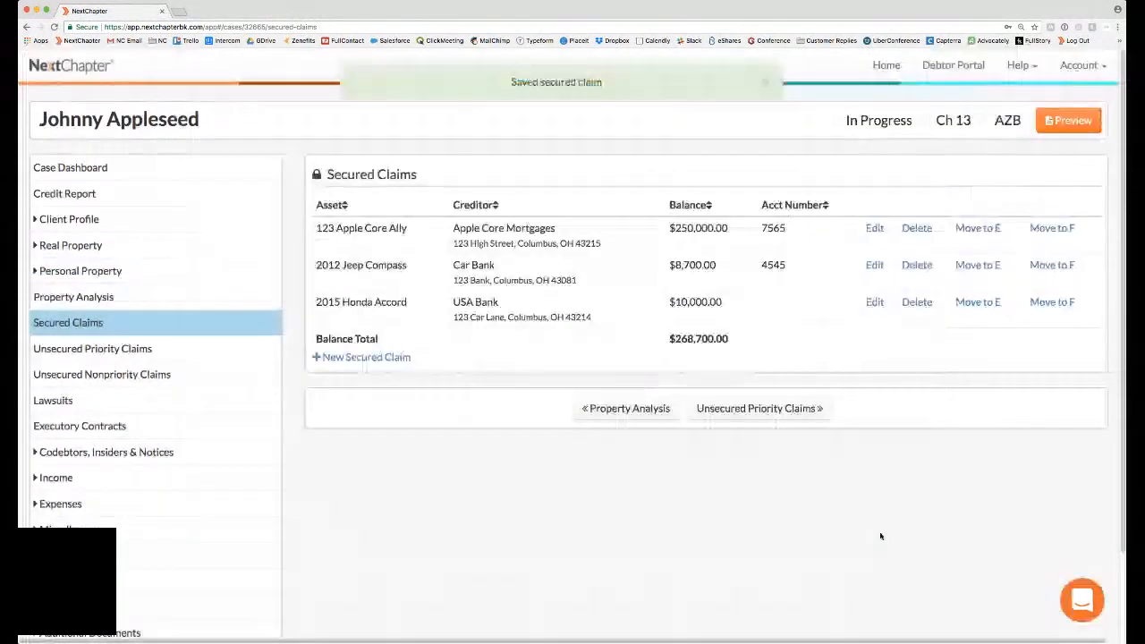
{"action": "left_click", "coordinate": [72, 245]}
{"action": "left_click", "coordinate": [80, 272]}
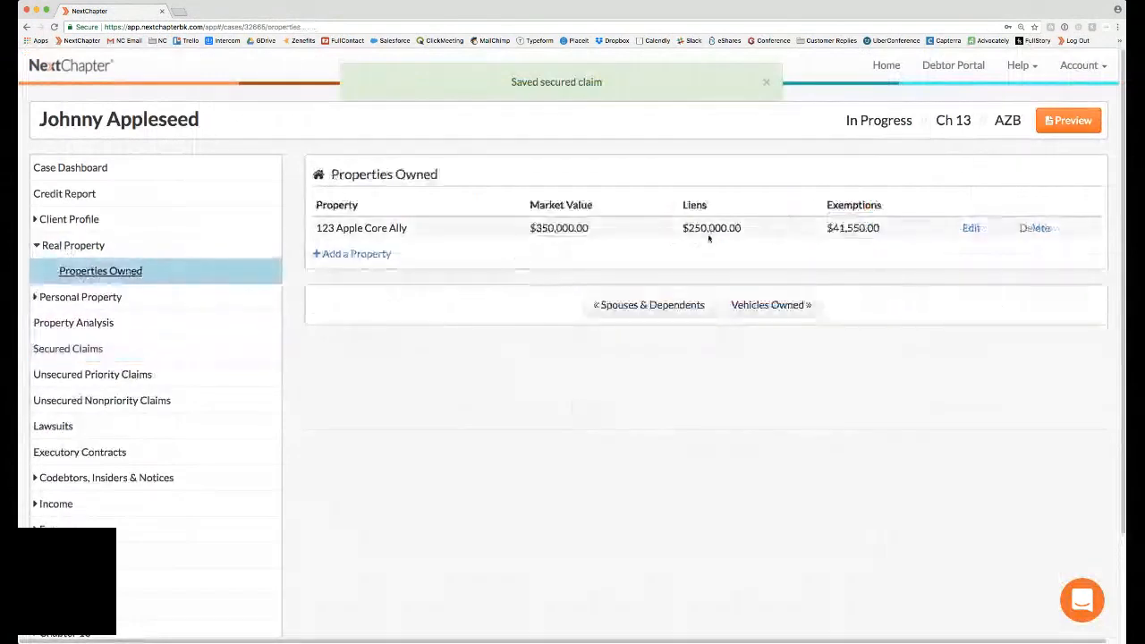
Review the $250,000.00 Apple Core Mortgages lien on 123 Apple Core Ally and save the property.
{"action": "left_click_drag", "start_coordinate": [687, 228], "coordinate": [744, 230]}
{"action": "left_click", "coordinate": [971, 228]}
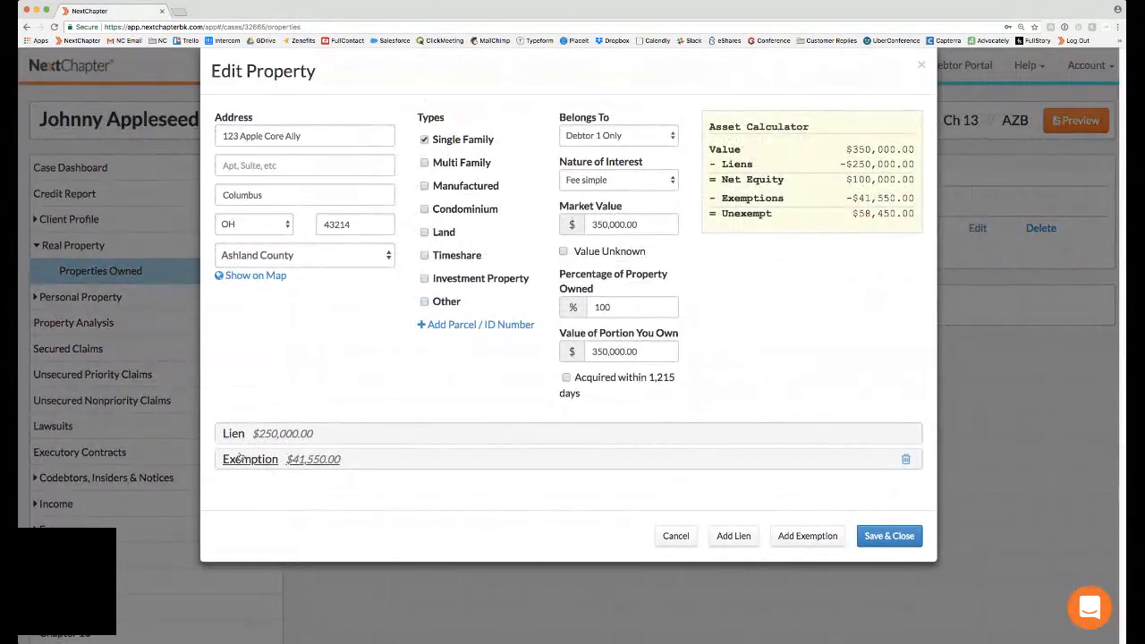
{"action": "left_click", "coordinate": [283, 433]}
{"action": "scroll", "coordinate": [364, 454], "scroll_direction": "down", "scroll_amount": 1}
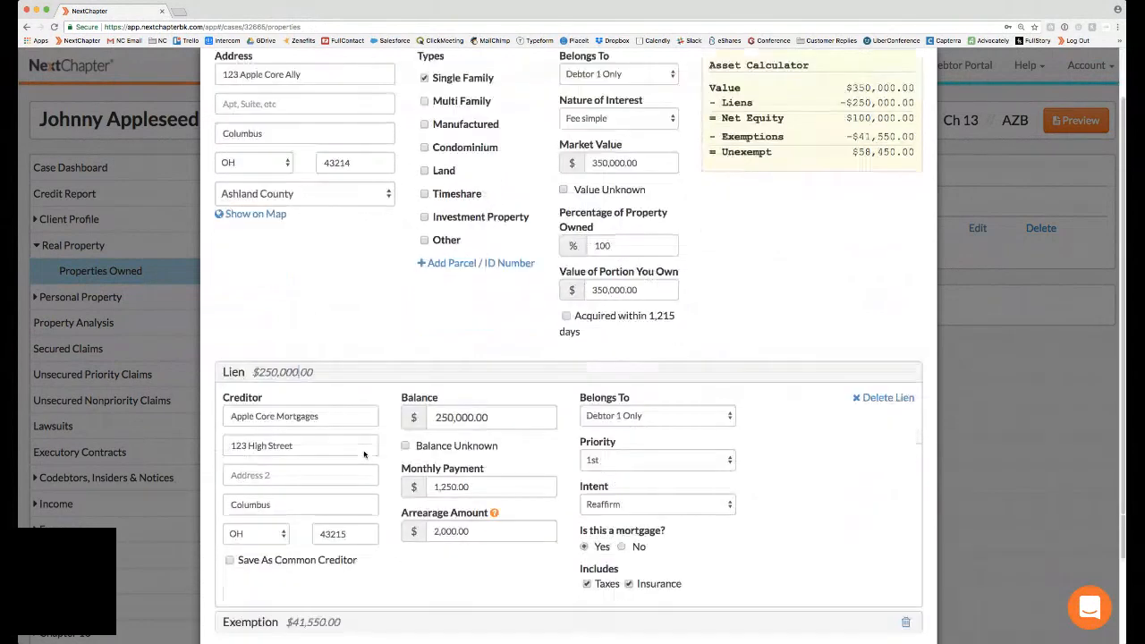
{"action": "scroll", "coordinate": [364, 455], "scroll_direction": "down", "scroll_amount": 2}
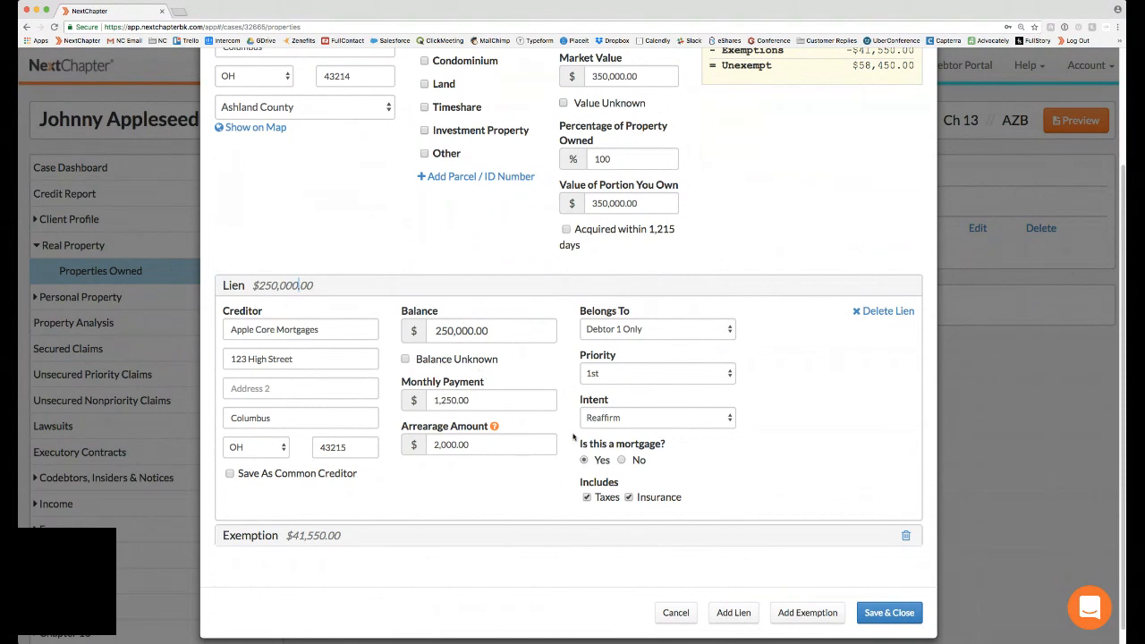
{"action": "left_click_drag", "start_coordinate": [579, 445], "coordinate": [675, 447]}
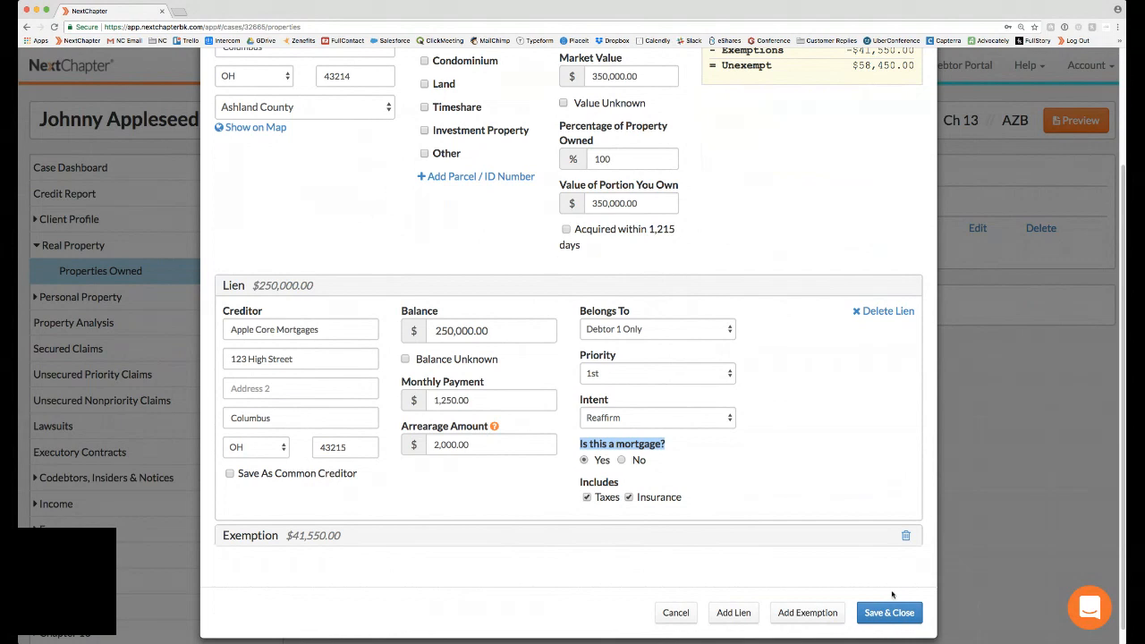
{"action": "left_click", "coordinate": [875, 613]}
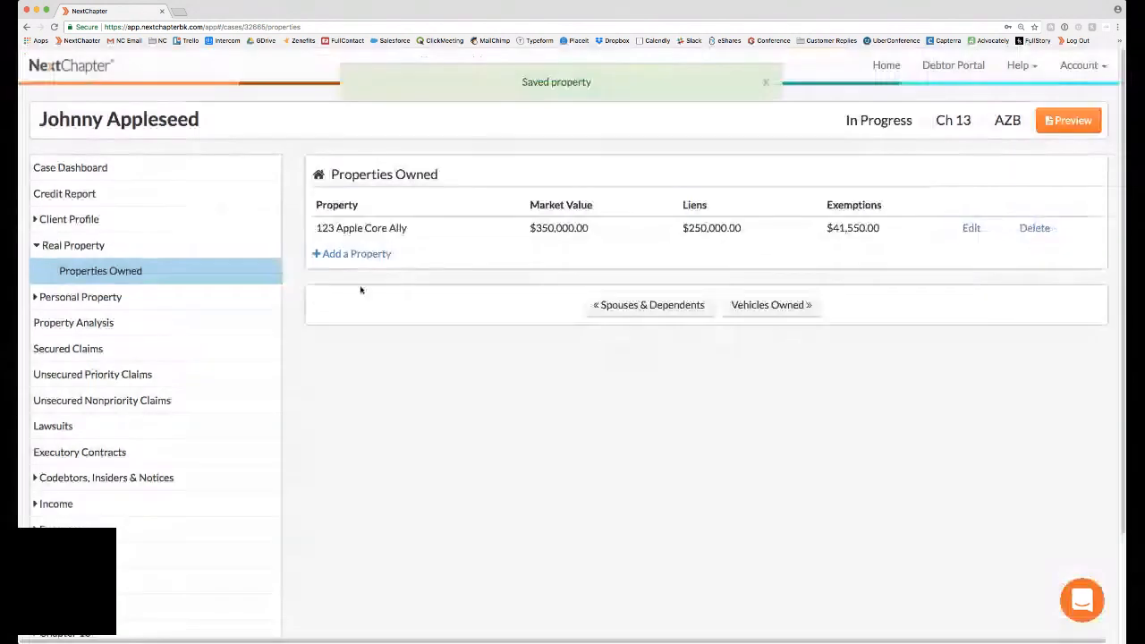
{"action": "left_click", "coordinate": [103, 297]}
Review the 2012 Jeep Compass lien's Reaffirm intent, then return to the Vehicles Owned list.
{"action": "left_click", "coordinate": [87, 323]}
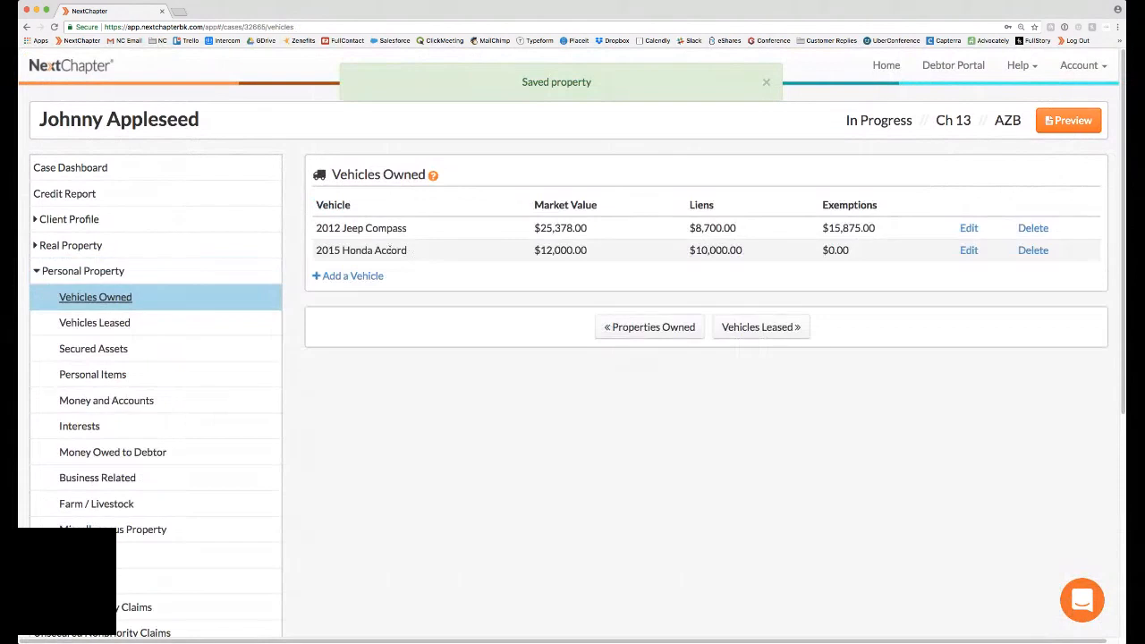
{"action": "left_click", "coordinate": [968, 228]}
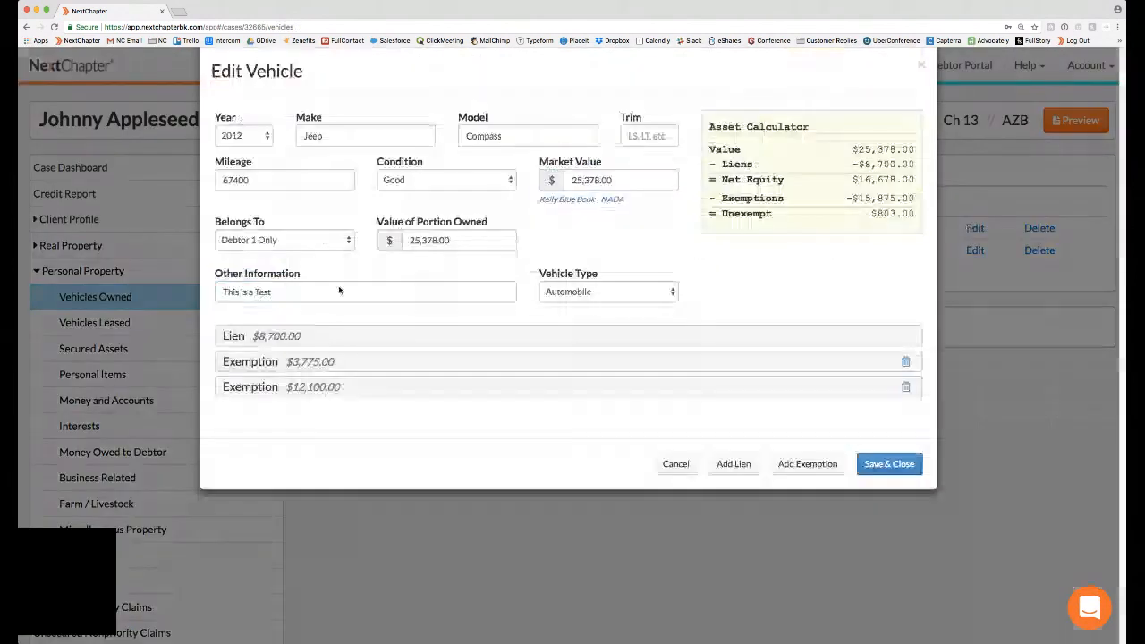
{"action": "left_click", "coordinate": [307, 338]}
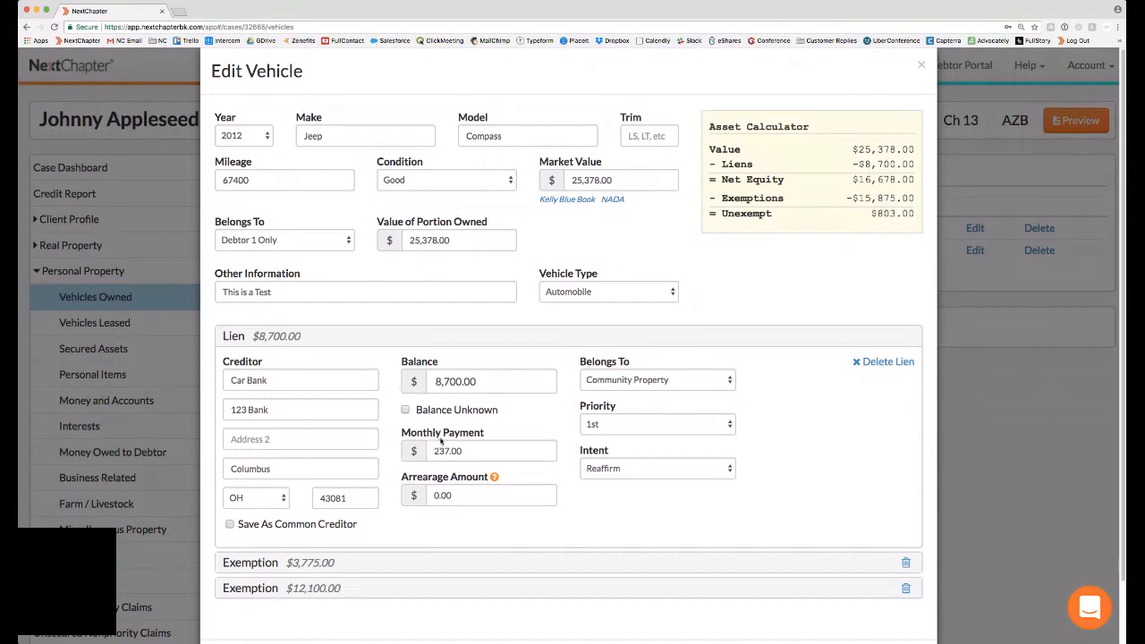
{"action": "left_click", "coordinate": [728, 468]}
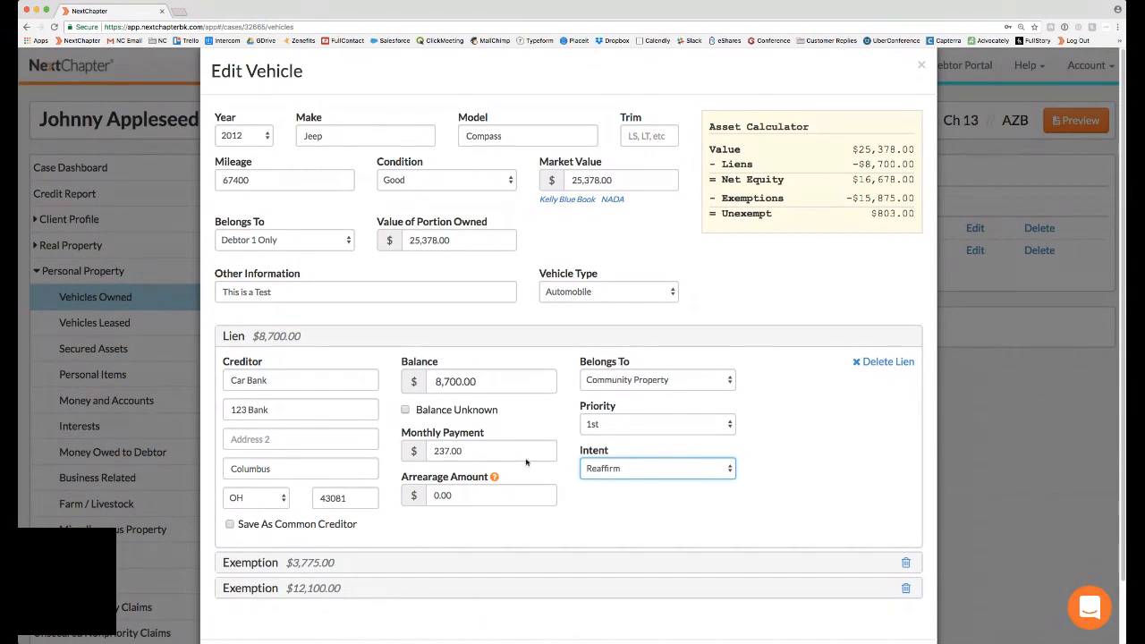
{"action": "left_click", "coordinate": [293, 339]}
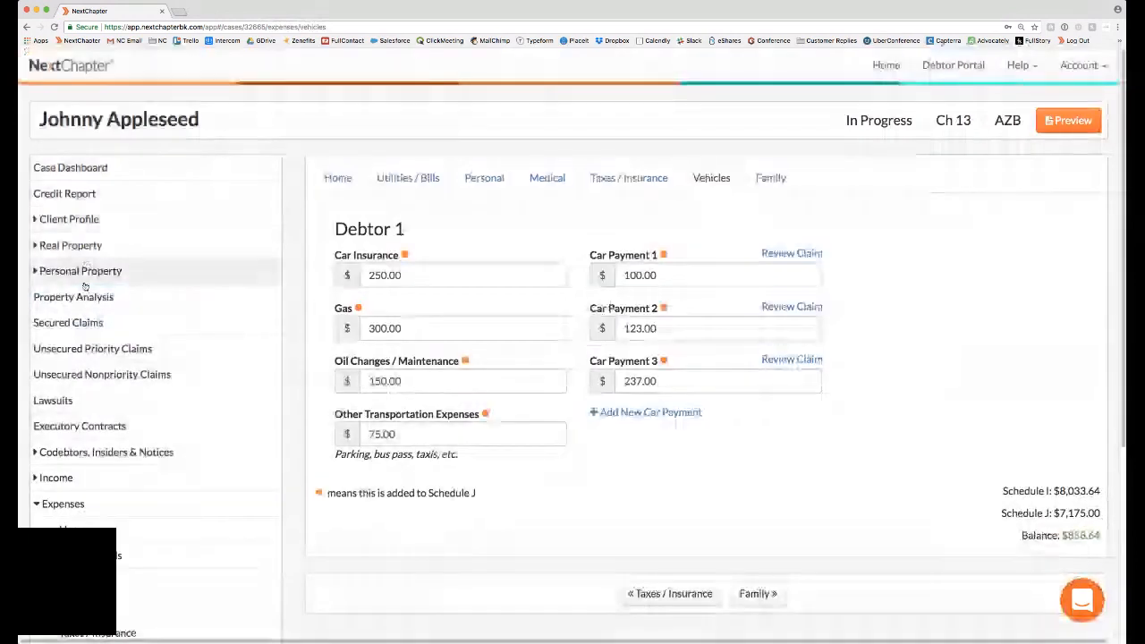
{"action": "left_click", "coordinate": [82, 273]}
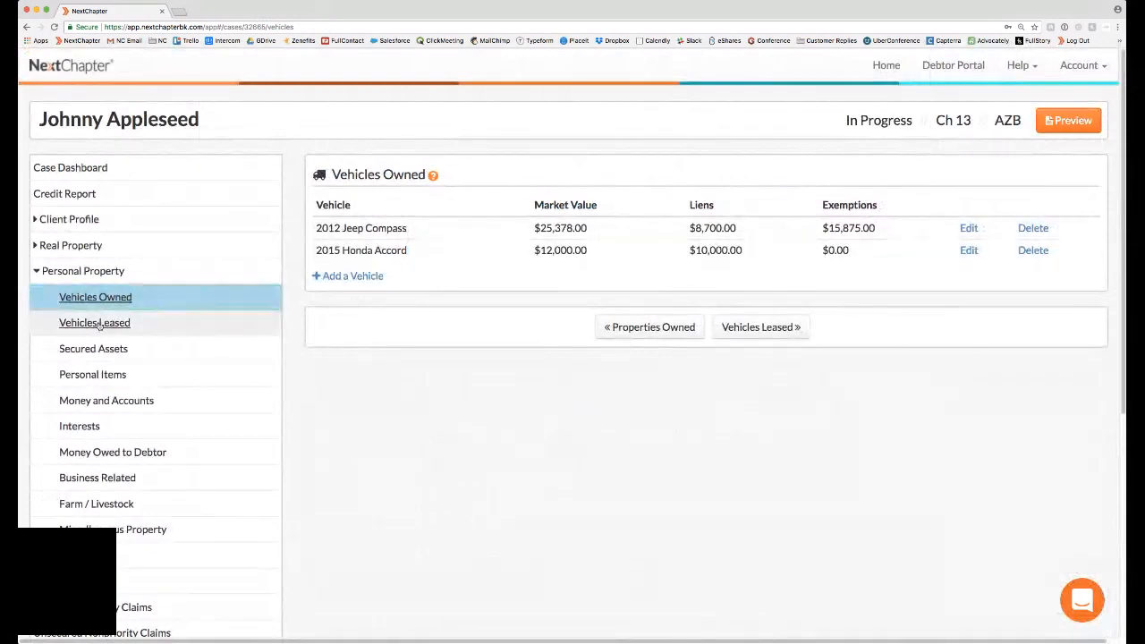
Open the leased 2017 Jeep Compass for editing from the leased vehicles list.
{"action": "left_click", "coordinate": [96, 324]}
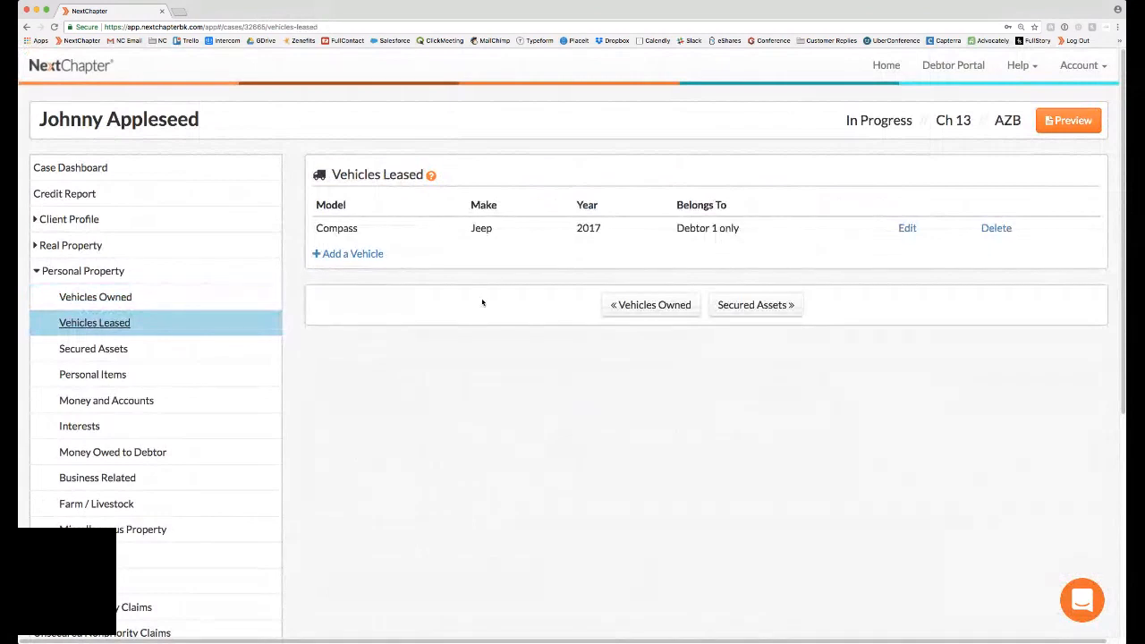
{"action": "left_click", "coordinate": [349, 253]}
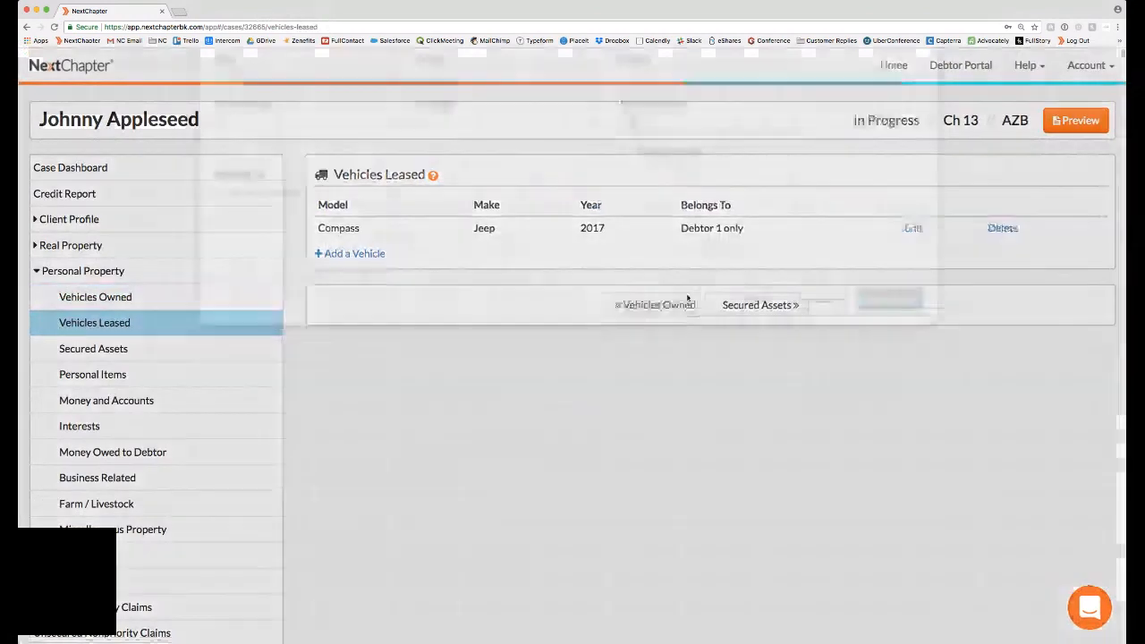
{"action": "left_click", "coordinate": [947, 193]}
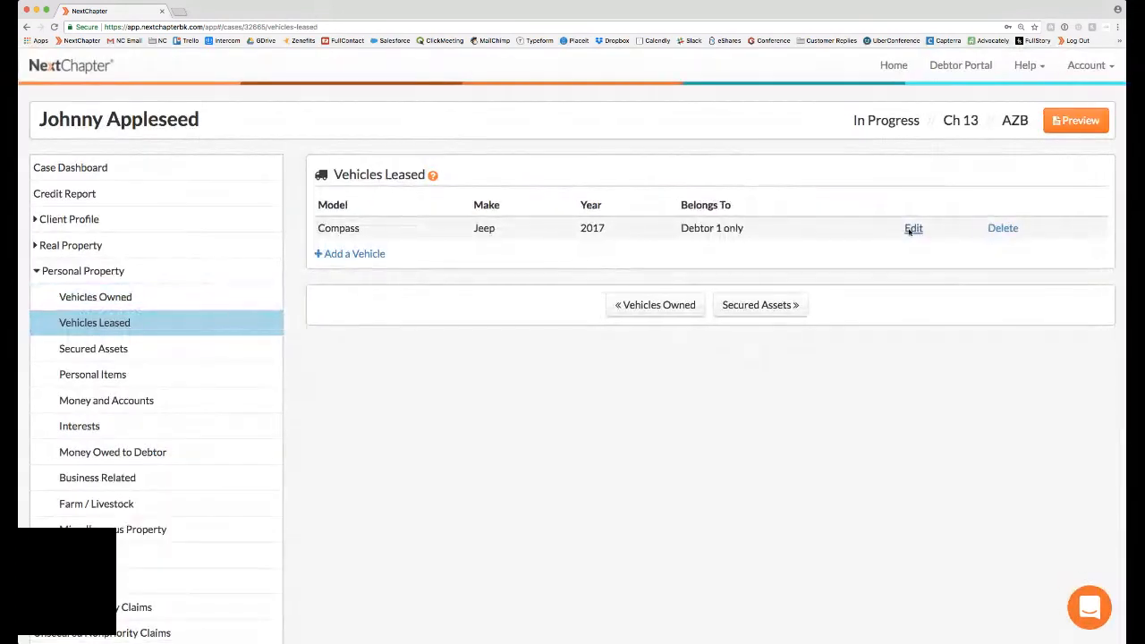
{"action": "left_click", "coordinate": [912, 229]}
{"action": "left_click", "coordinate": [817, 379]}
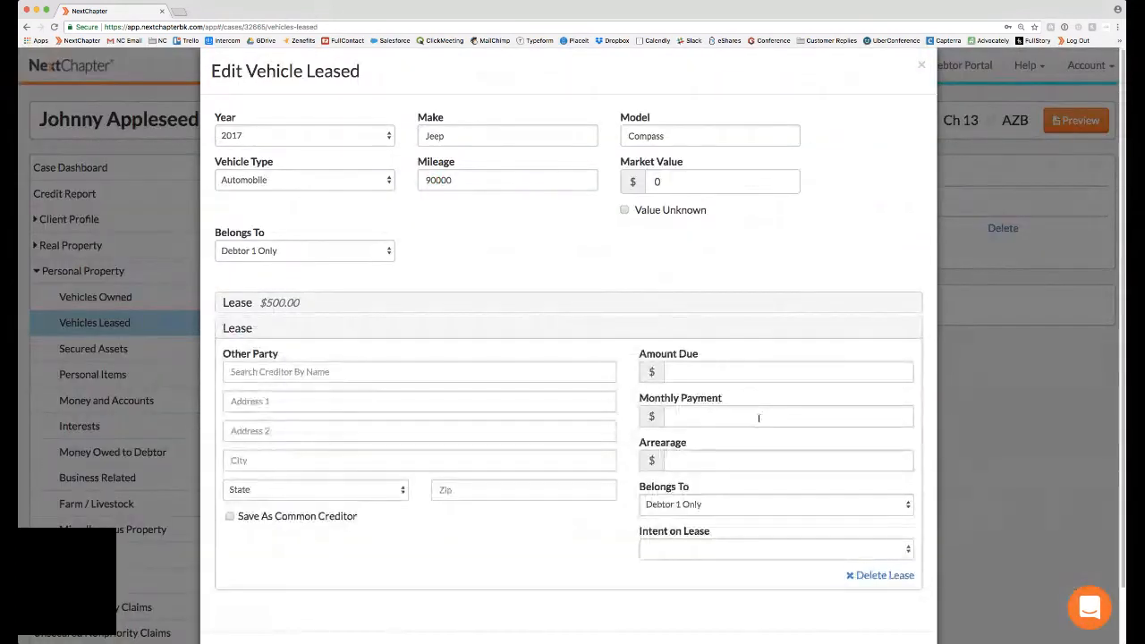
{"action": "left_click", "coordinate": [880, 575]}
Save the Jeep's $500.00 lease with Assume intent and select it under Executory Contracts.
{"action": "left_click", "coordinate": [608, 306]}
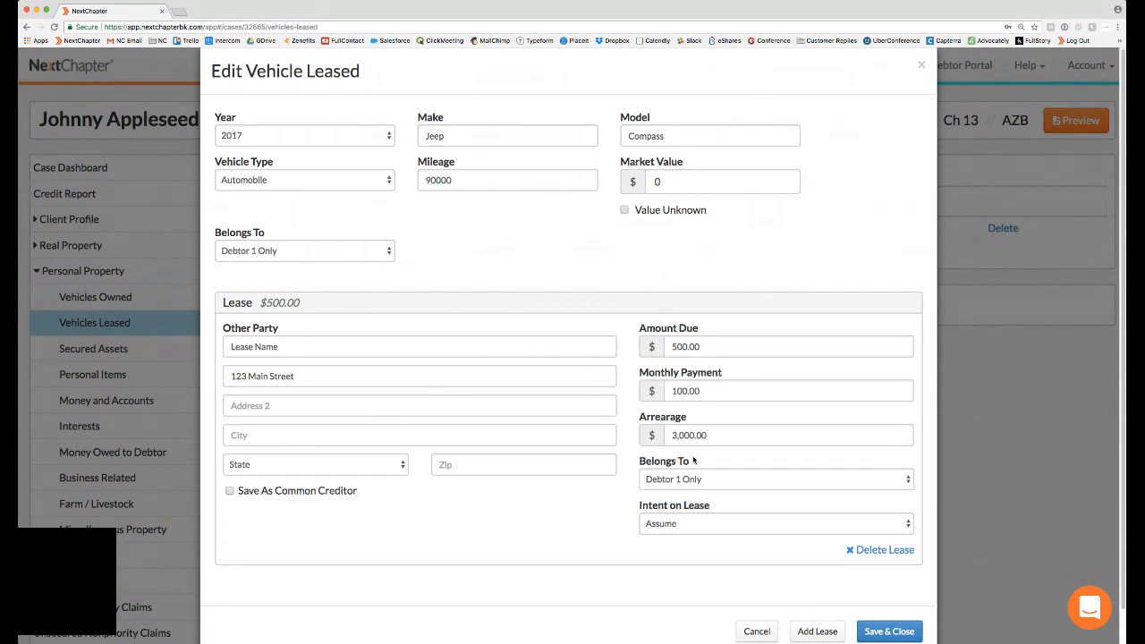
{"action": "left_click", "coordinate": [699, 526]}
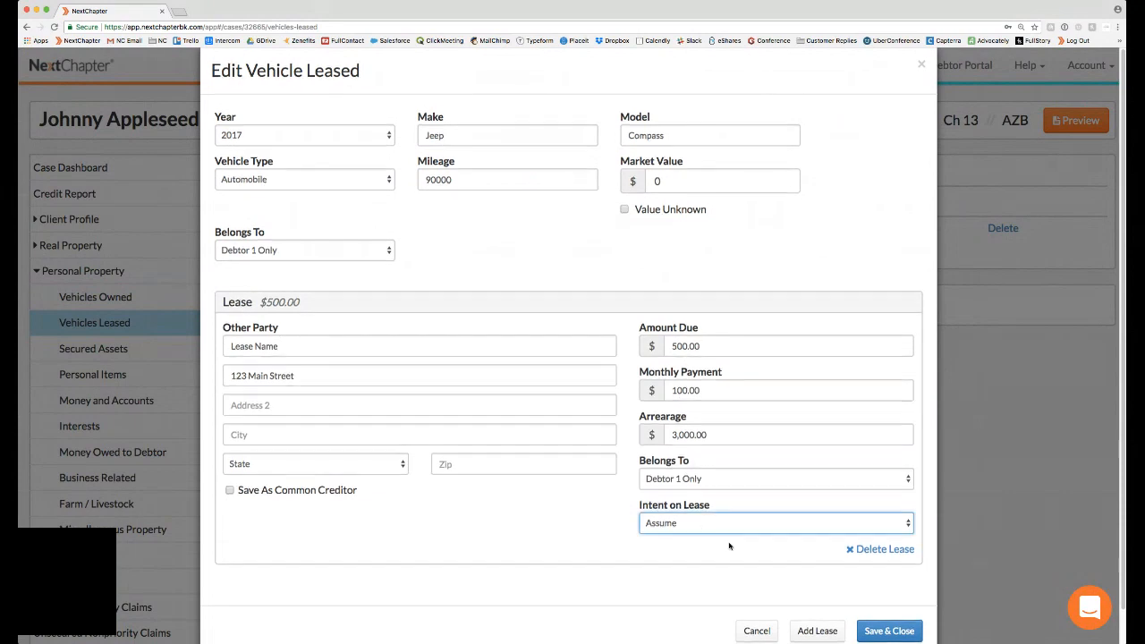
{"action": "left_click", "coordinate": [889, 630]}
{"action": "scroll", "coordinate": [186, 473], "scroll_direction": "down", "scroll_amount": 3}
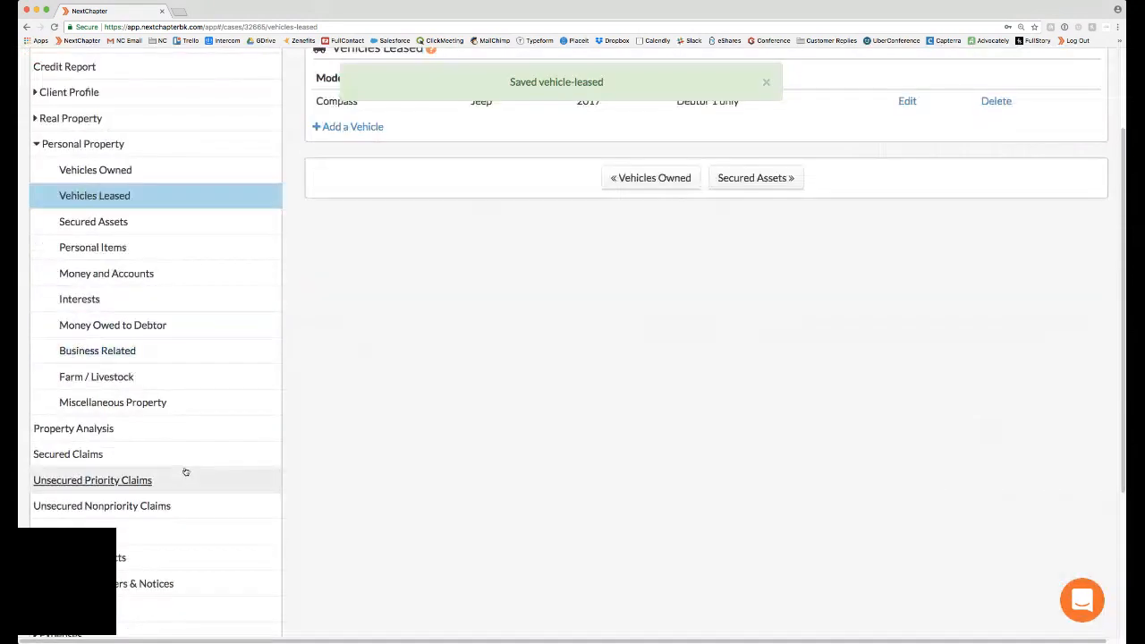
{"action": "scroll", "coordinate": [186, 472], "scroll_direction": "down", "scroll_amount": 2}
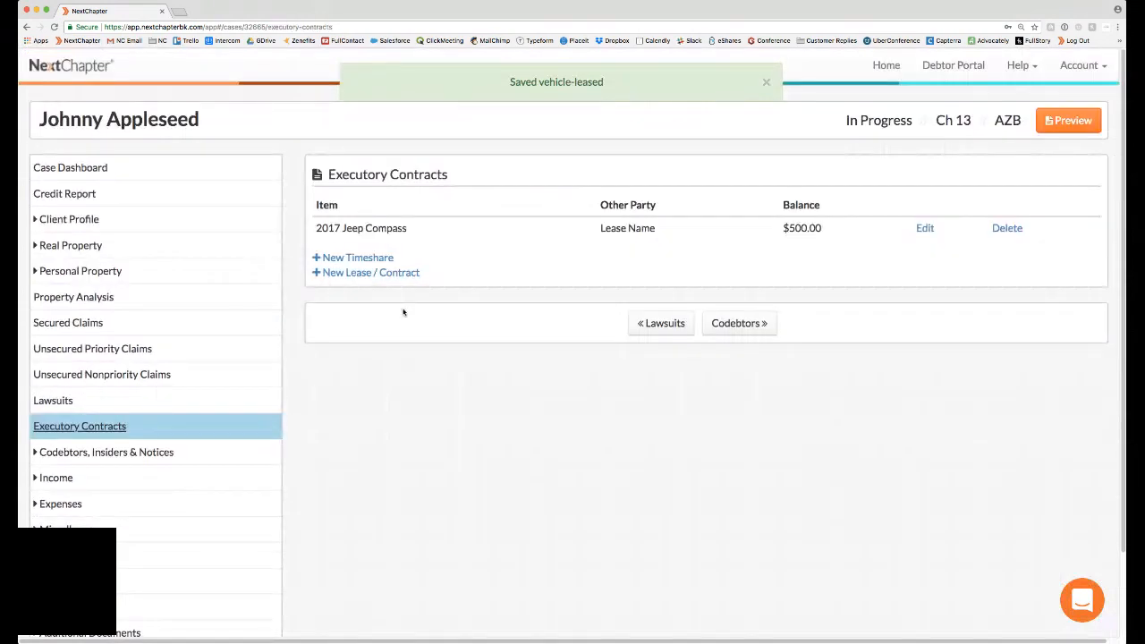
{"action": "triple_click", "coordinate": [404, 228]}
{"action": "scroll", "coordinate": [396, 304], "scroll_direction": "down", "scroll_amount": 1}
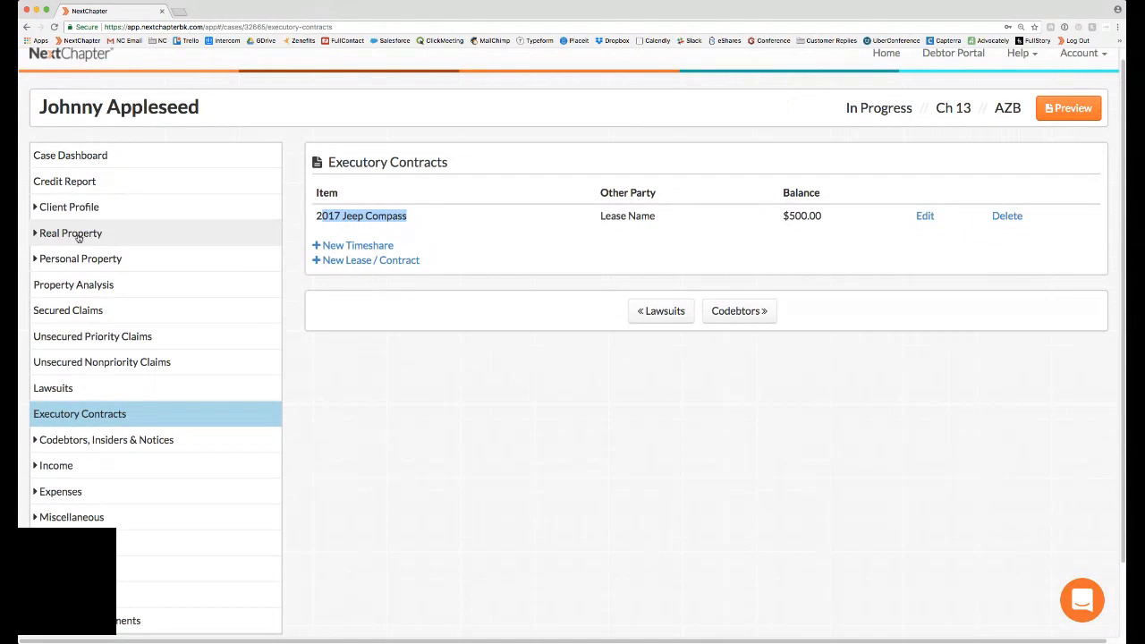
Move the Zions First National Bank claim off the nonpriority and priority lists, then open Secured Claims.
{"action": "left_click", "coordinate": [108, 362]}
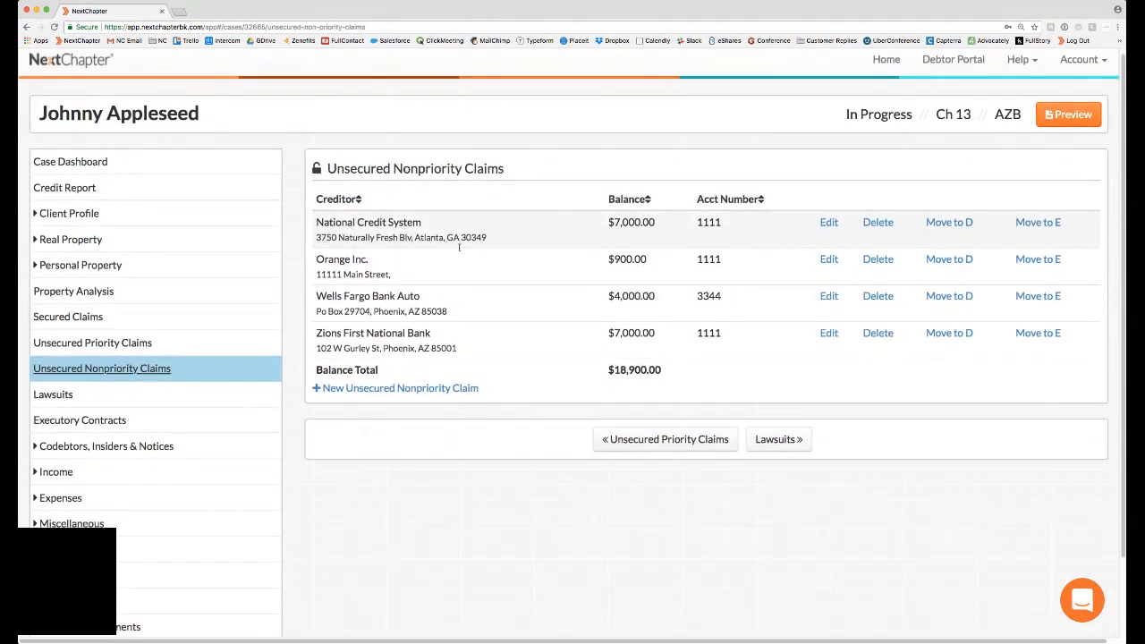
{"action": "scroll", "coordinate": [456, 247], "scroll_direction": "down", "scroll_amount": 1}
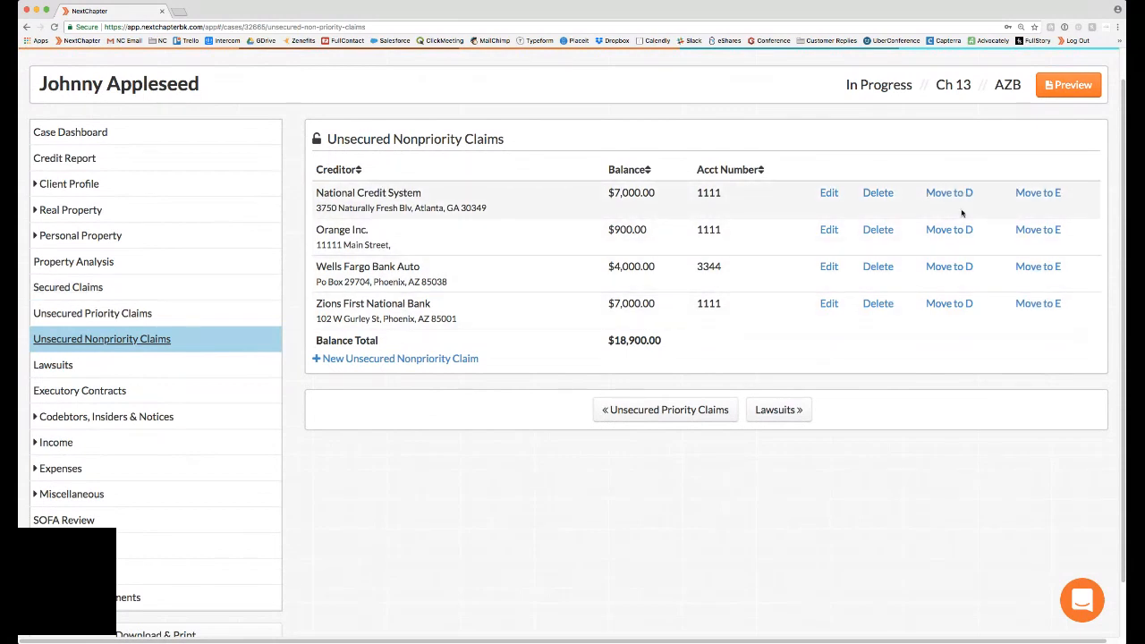
{"action": "left_click", "coordinate": [1037, 303]}
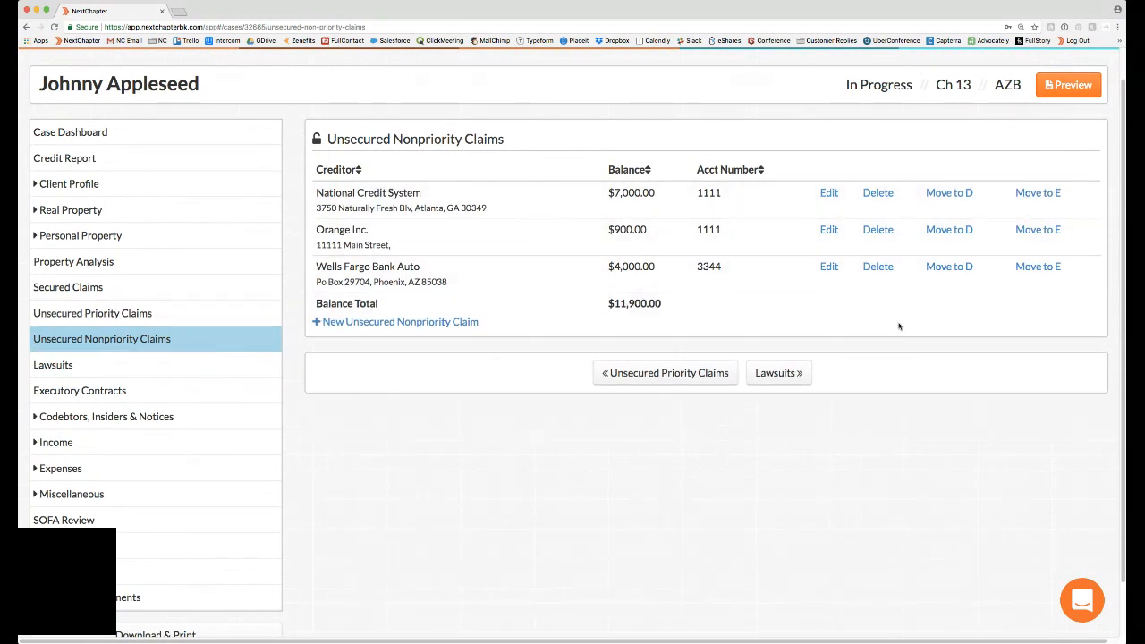
{"action": "left_click", "coordinate": [114, 317]}
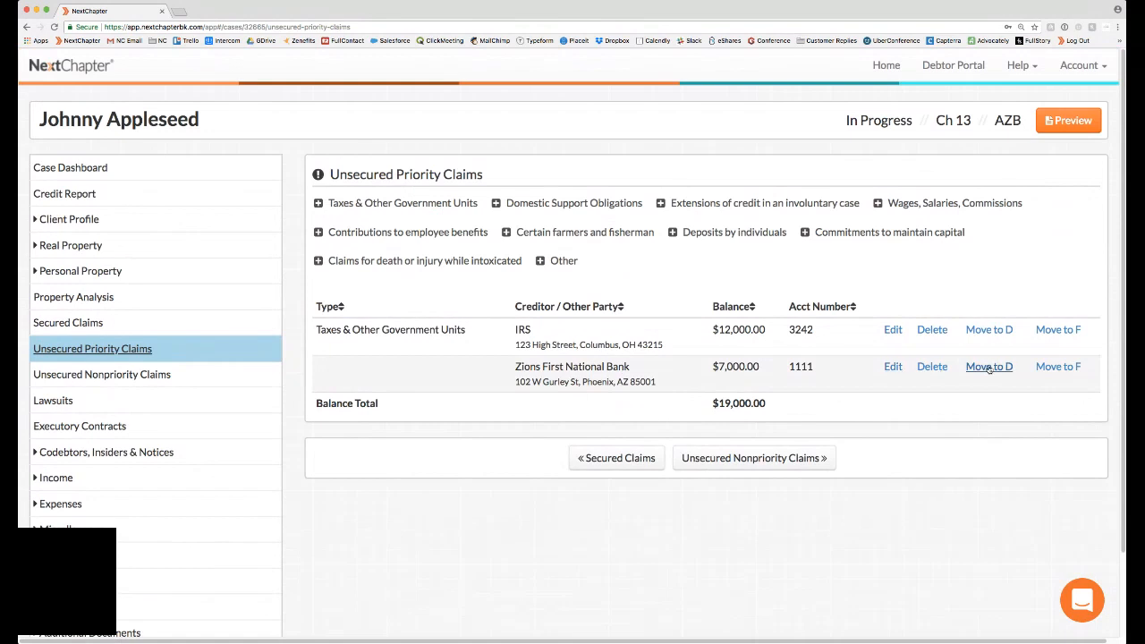
{"action": "left_click", "coordinate": [1058, 367]}
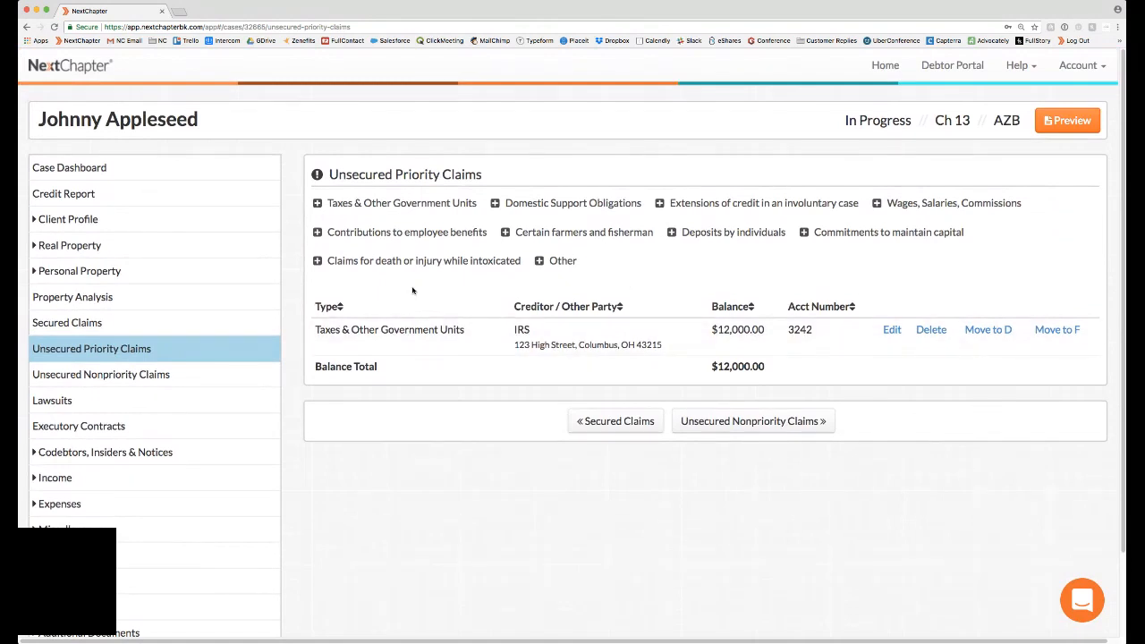
{"action": "left_click", "coordinate": [95, 327]}
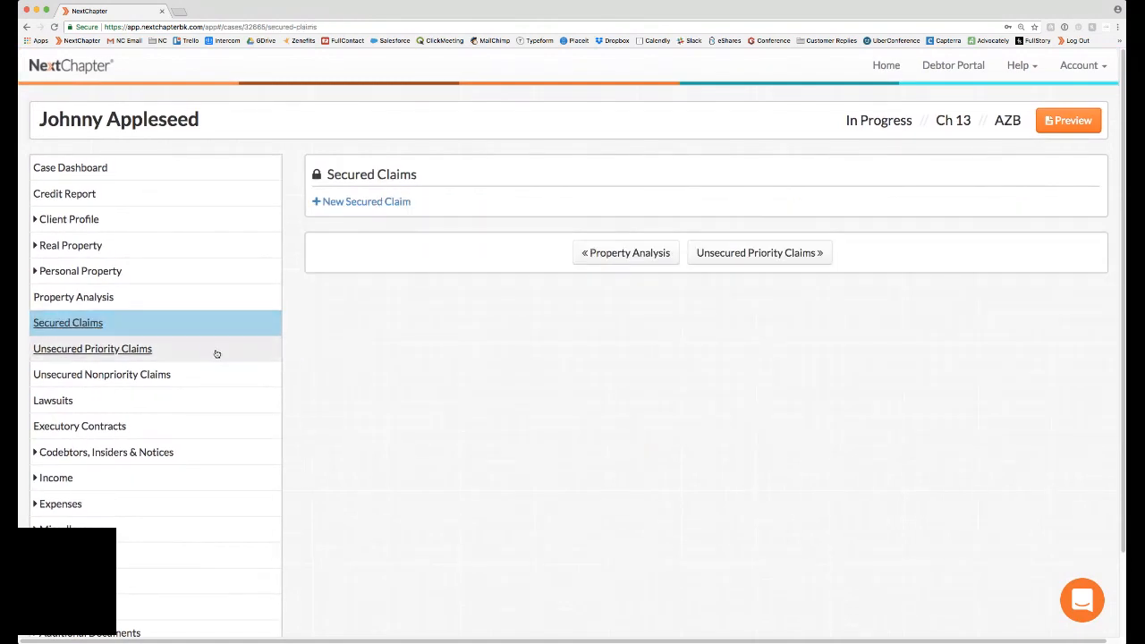
{"action": "left_click", "coordinate": [1062, 125]}
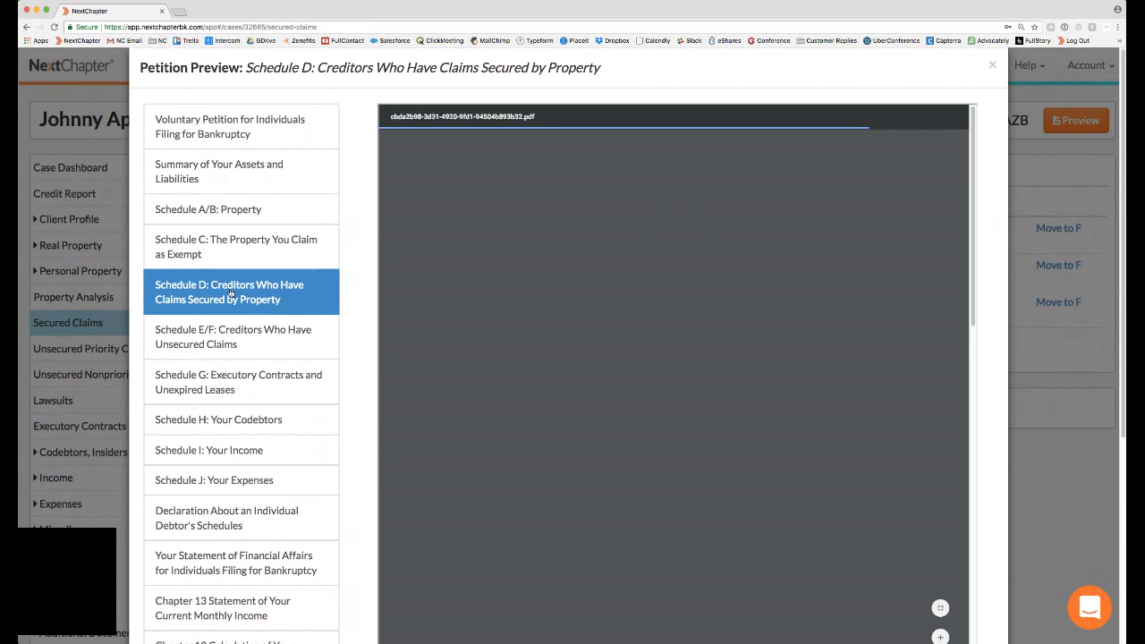
{"action": "left_click", "coordinate": [237, 336]}
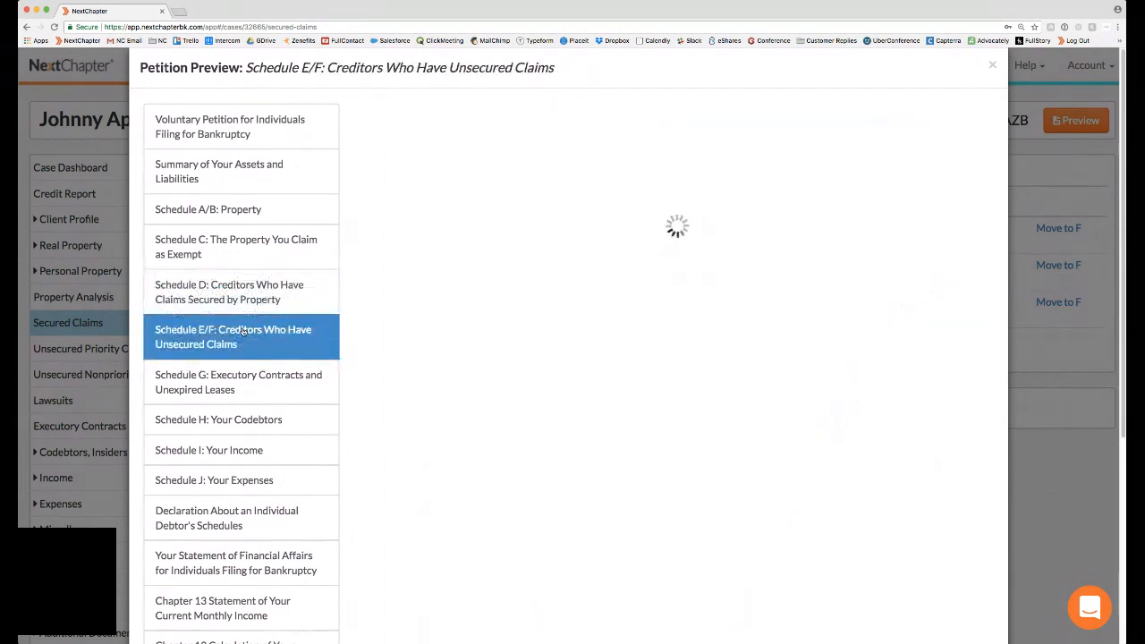
{"action": "scroll", "coordinate": [266, 322], "scroll_direction": "down", "scroll_amount": 2}
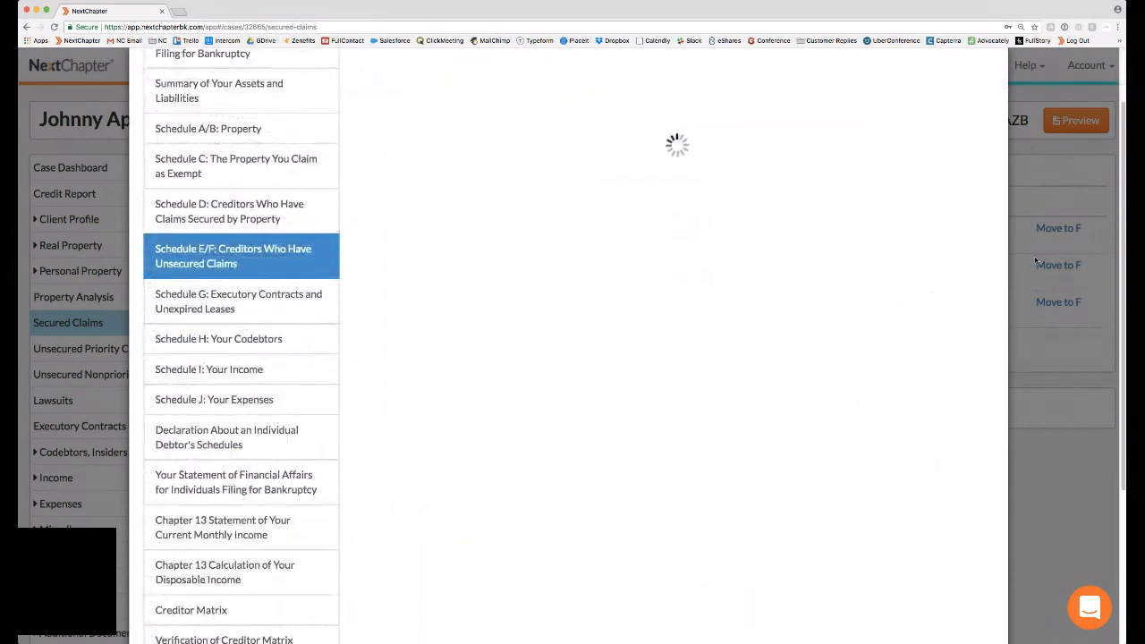
{"action": "scroll", "coordinate": [647, 185], "scroll_direction": "up", "scroll_amount": 2}
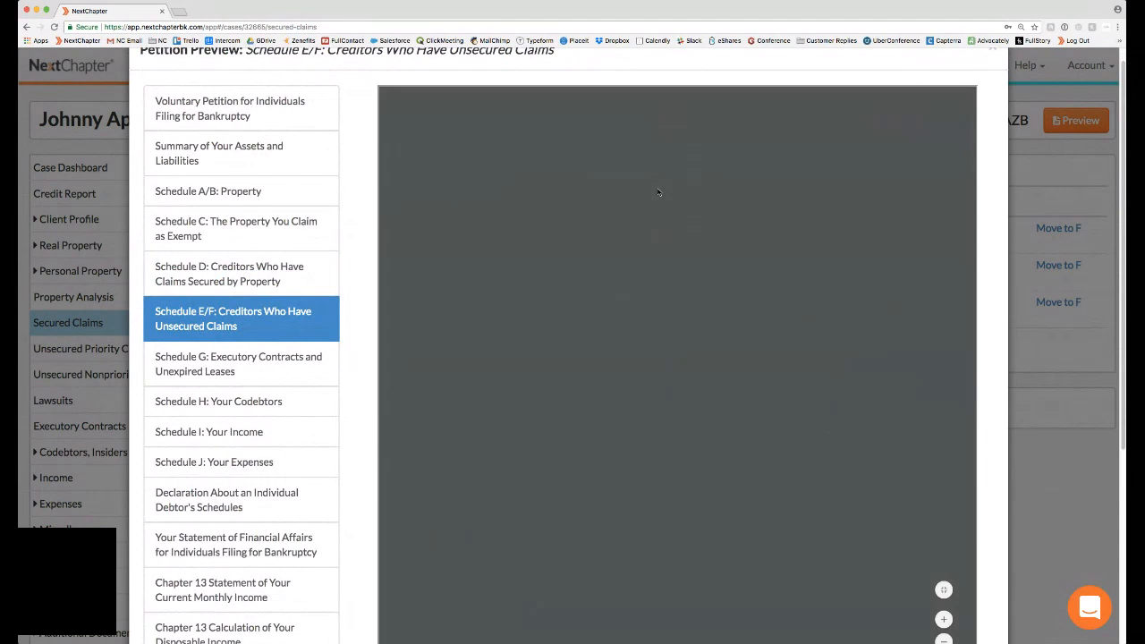
{"action": "scroll", "coordinate": [741, 328], "scroll_direction": "down", "scroll_amount": 3}
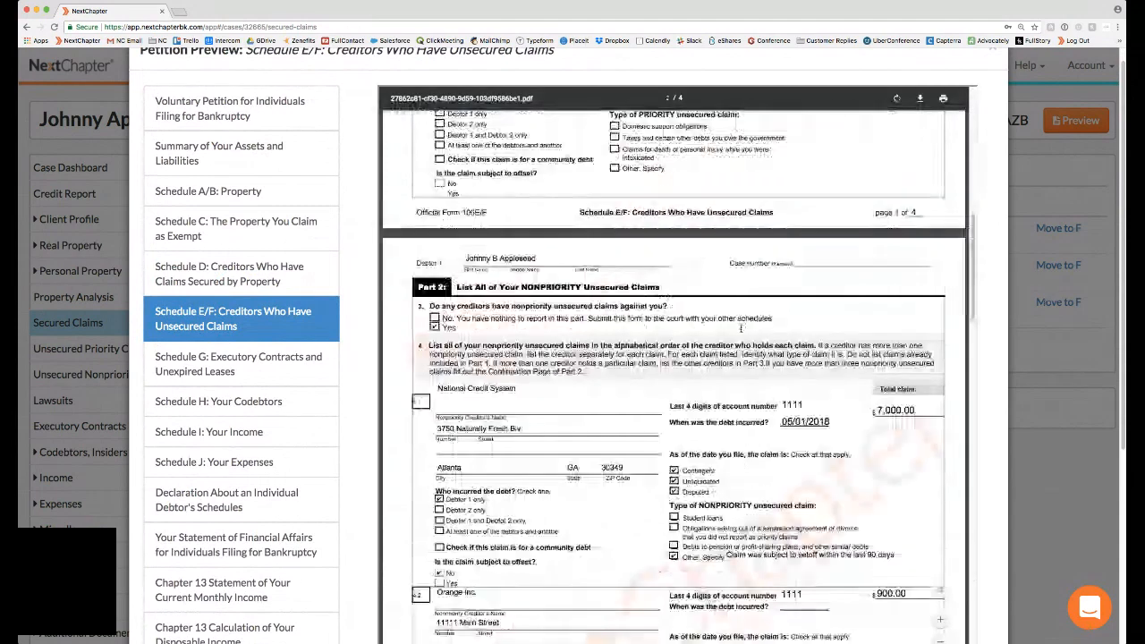
{"action": "scroll", "coordinate": [740, 328], "scroll_direction": "down", "scroll_amount": 2}
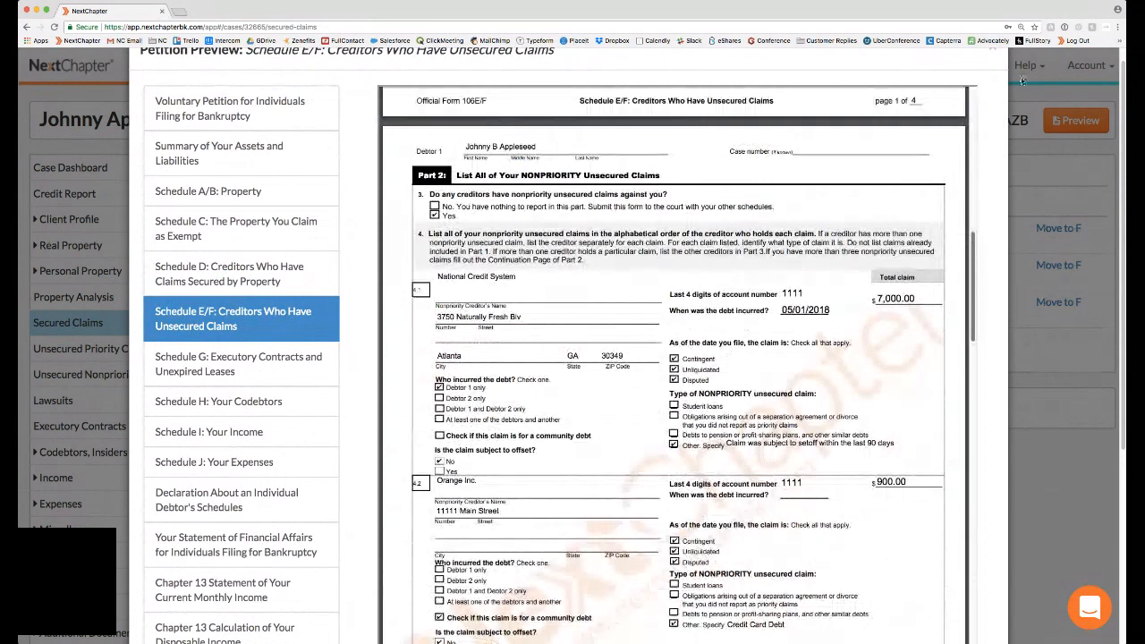
{"action": "left_click", "coordinate": [991, 54]}
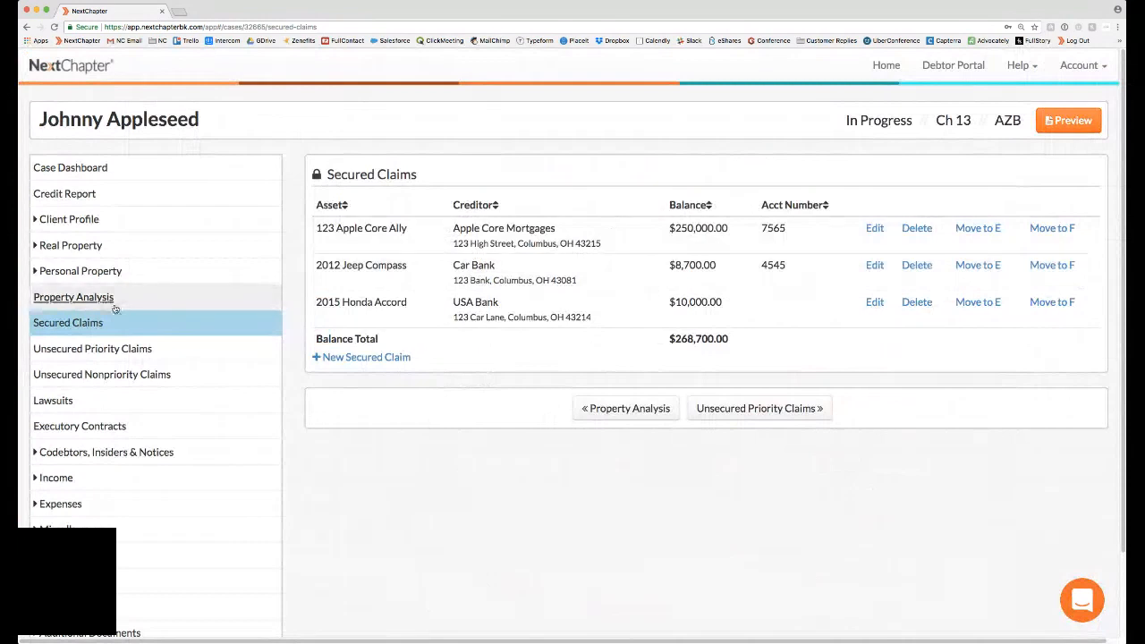
Tick Double limit on the 123 Apple Core Ally exemption, note the $58,450.00 unexempt amount, close unsaved.
{"action": "left_click", "coordinate": [98, 252]}
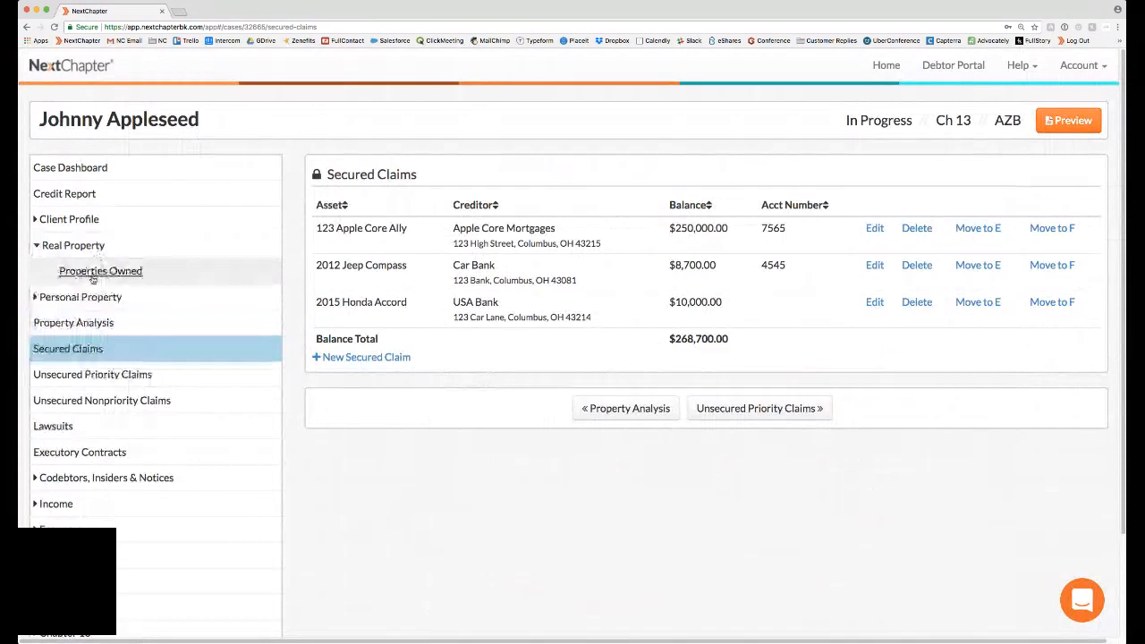
{"action": "left_click", "coordinate": [93, 278]}
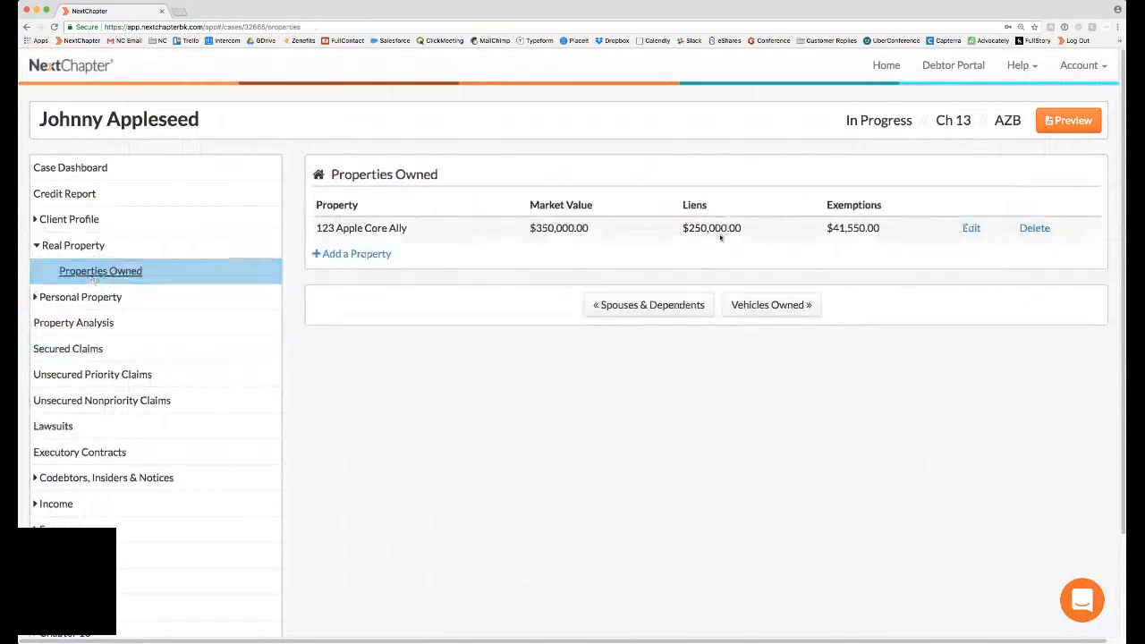
{"action": "left_click", "coordinate": [972, 229]}
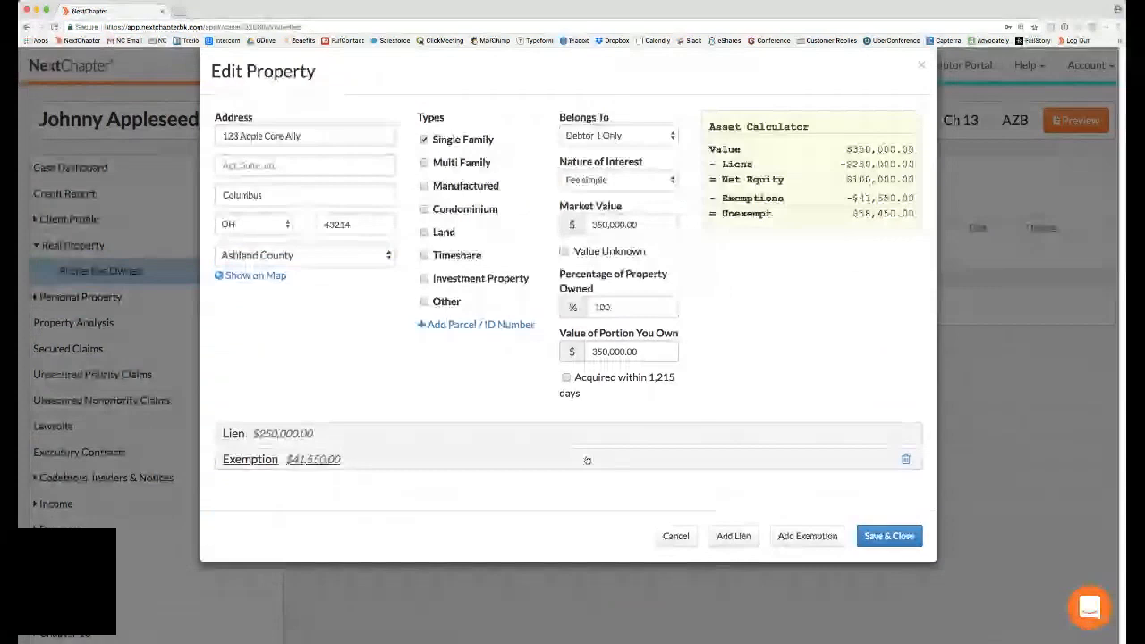
{"action": "left_click", "coordinate": [586, 460]}
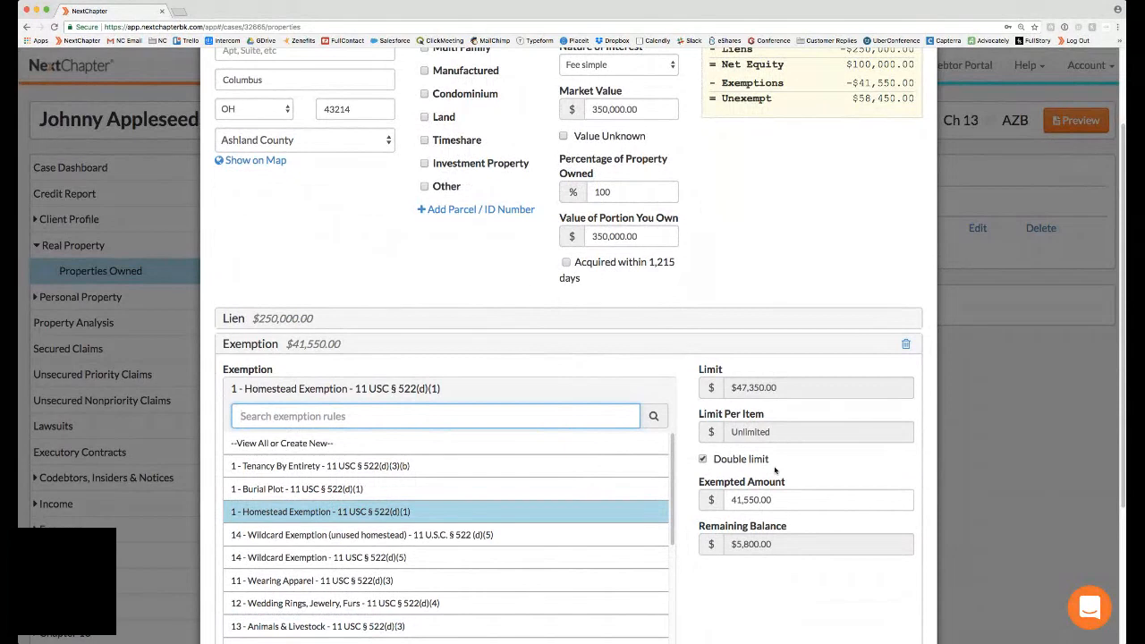
{"action": "left_click", "coordinate": [702, 458]}
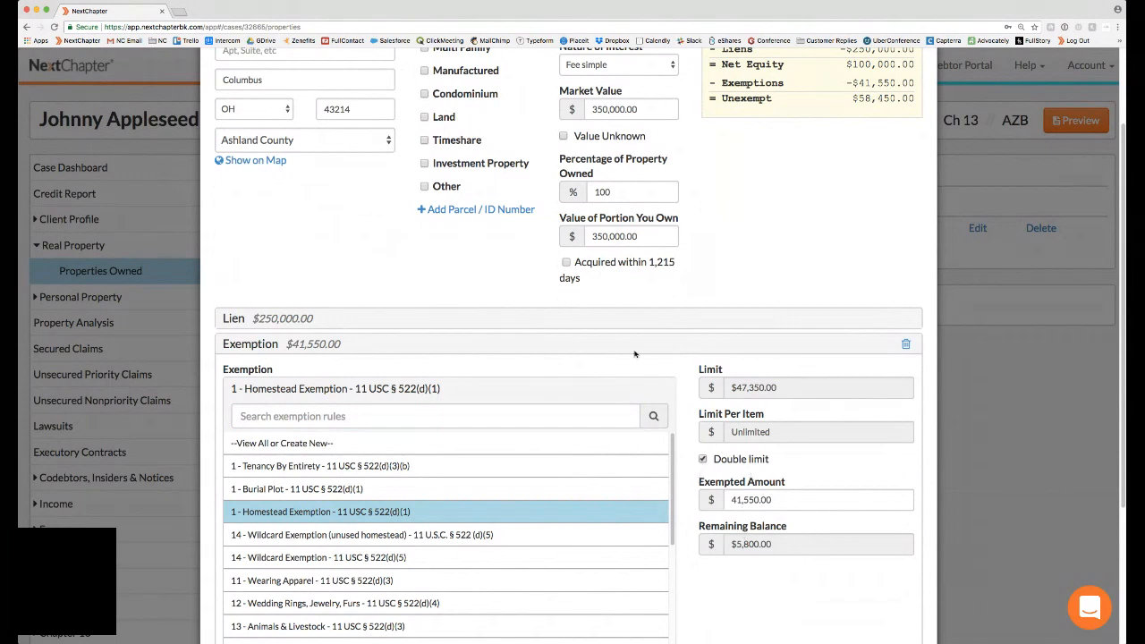
{"action": "left_click", "coordinate": [478, 348]}
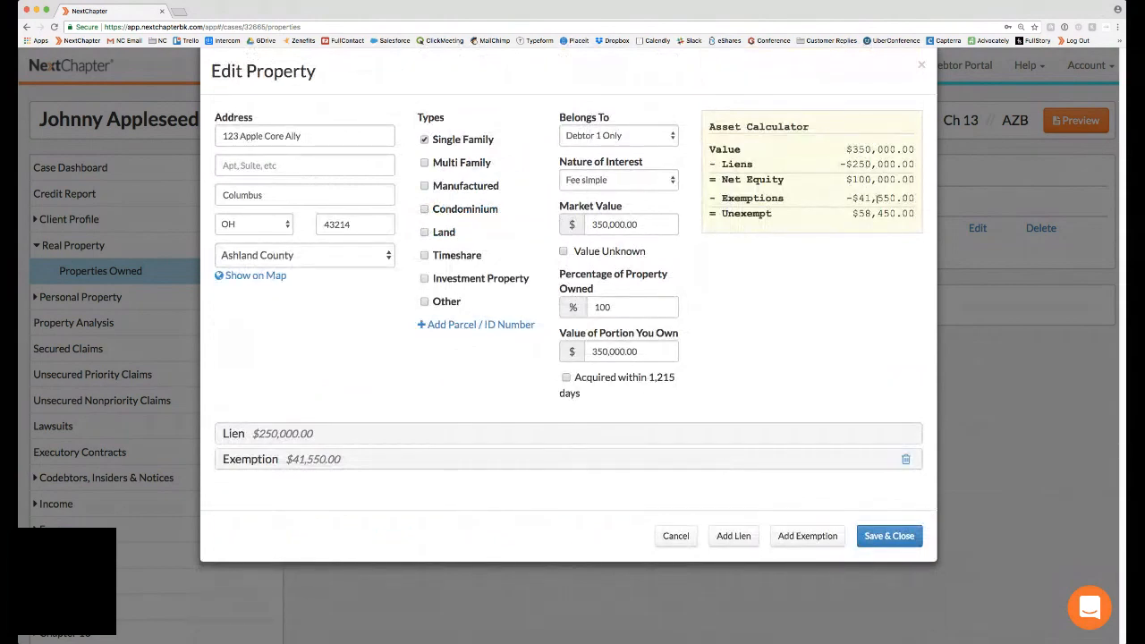
{"action": "left_click_drag", "start_coordinate": [841, 220], "coordinate": [915, 220]}
{"action": "left_click", "coordinate": [915, 219]}
{"action": "left_click", "coordinate": [921, 65]}
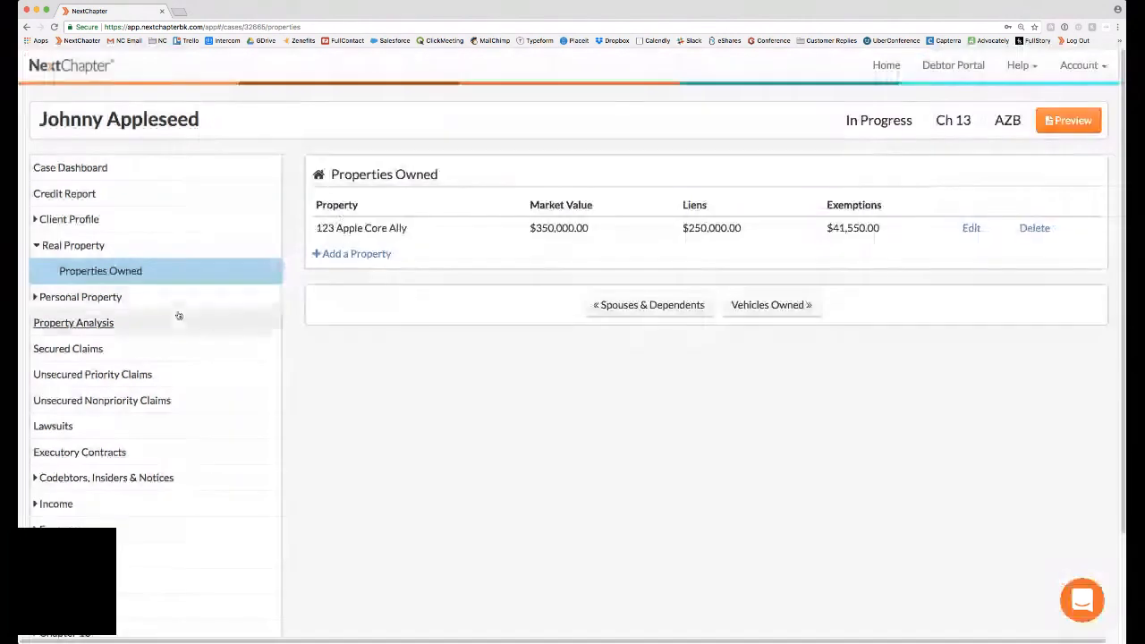
Open Personal Items and start a Household Goods item, then close the form unsaved.
{"action": "left_click", "coordinate": [150, 303]}
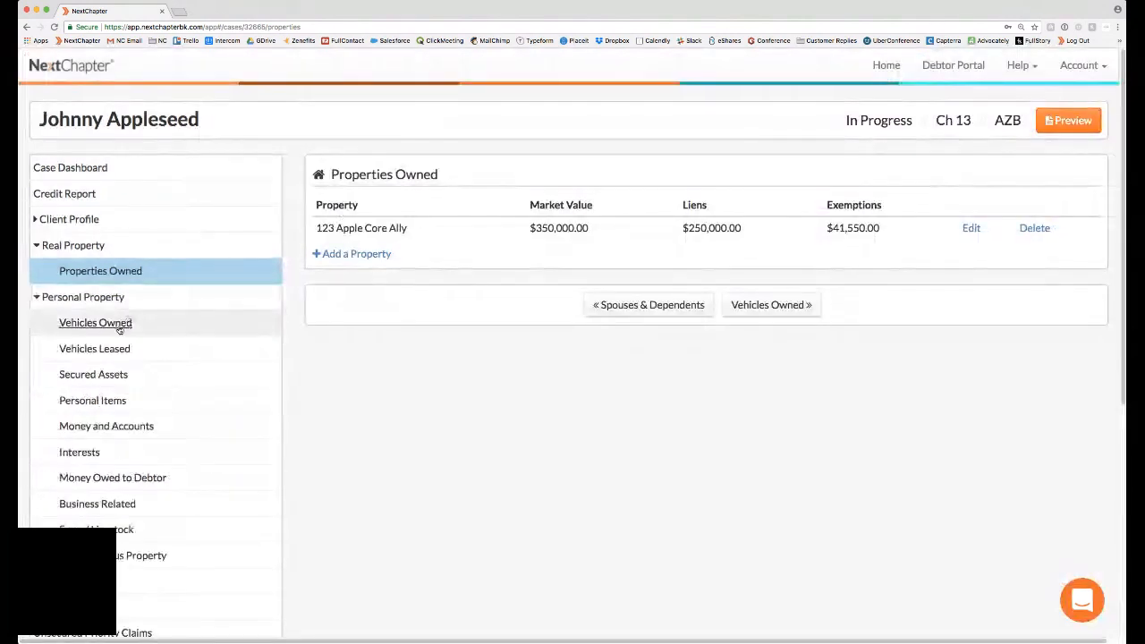
{"action": "left_click", "coordinate": [105, 400]}
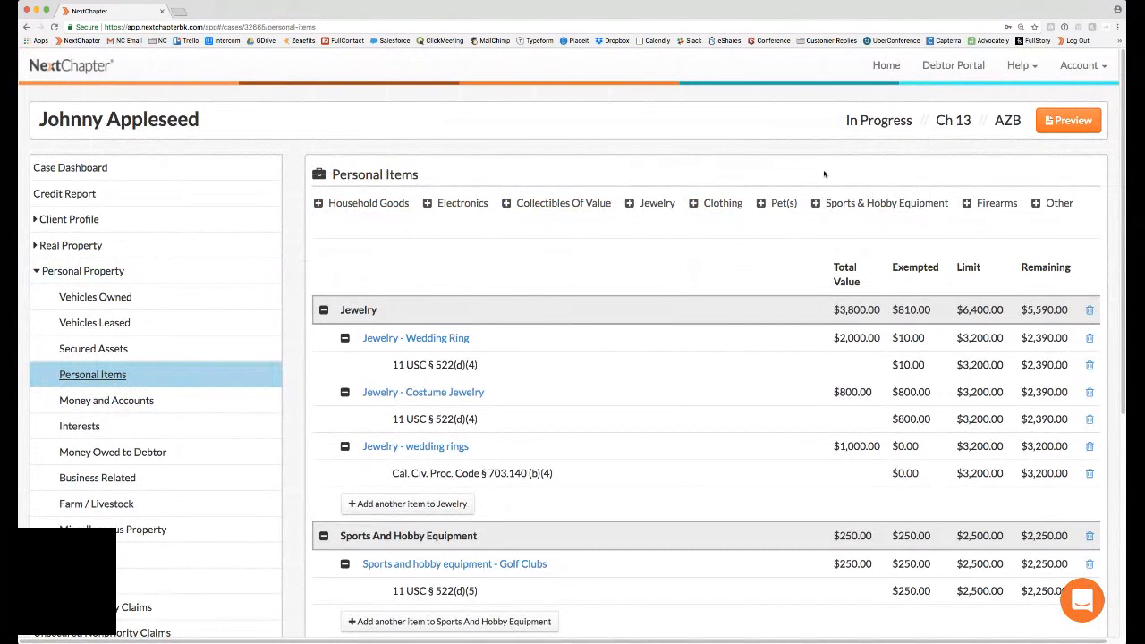
{"action": "left_click", "coordinate": [352, 203]}
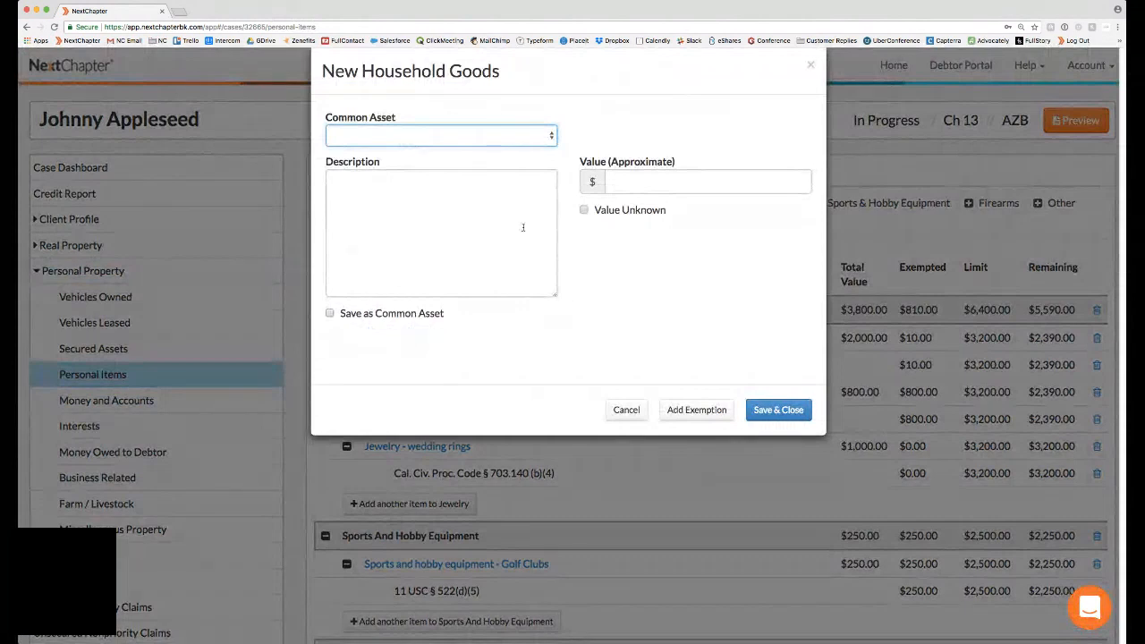
{"action": "left_click", "coordinate": [610, 191]}
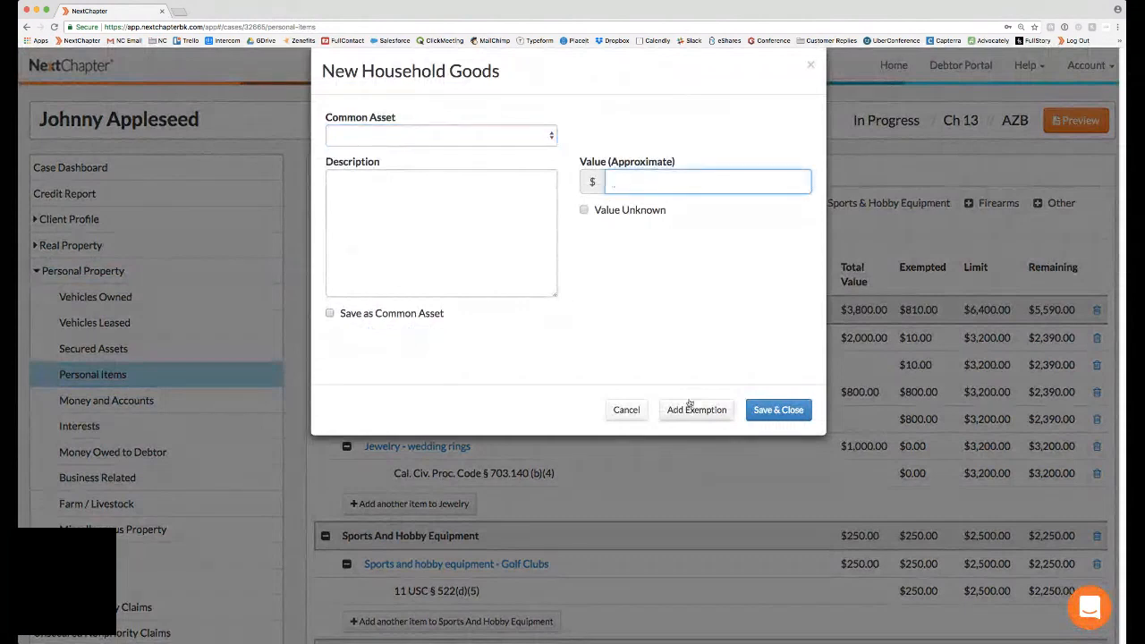
{"action": "left_click", "coordinate": [779, 360]}
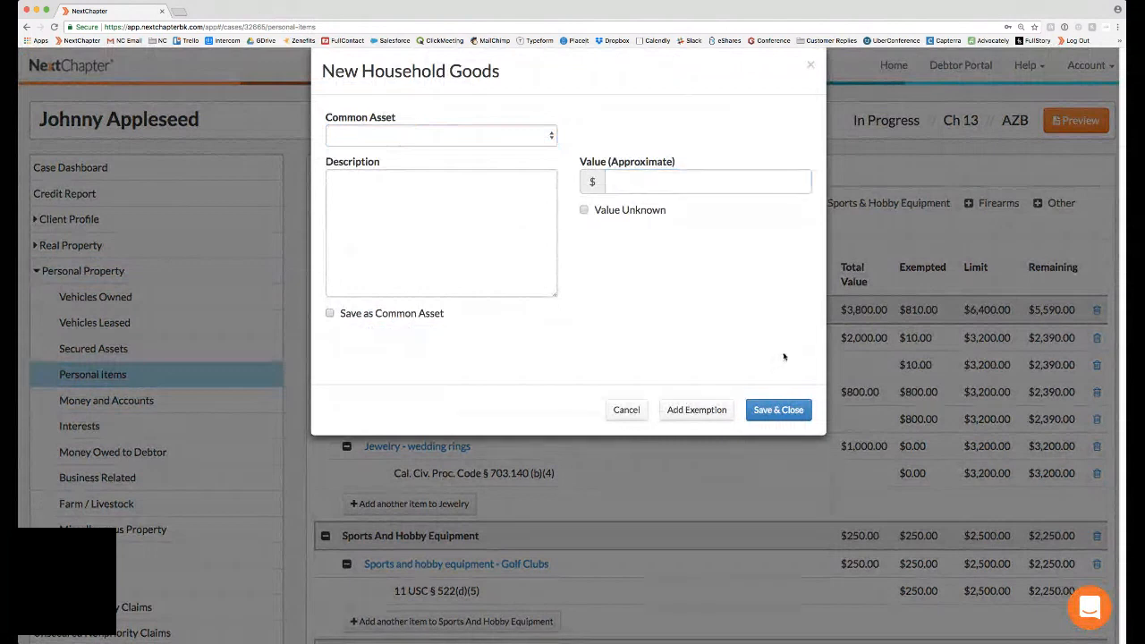
{"action": "left_click", "coordinate": [811, 65]}
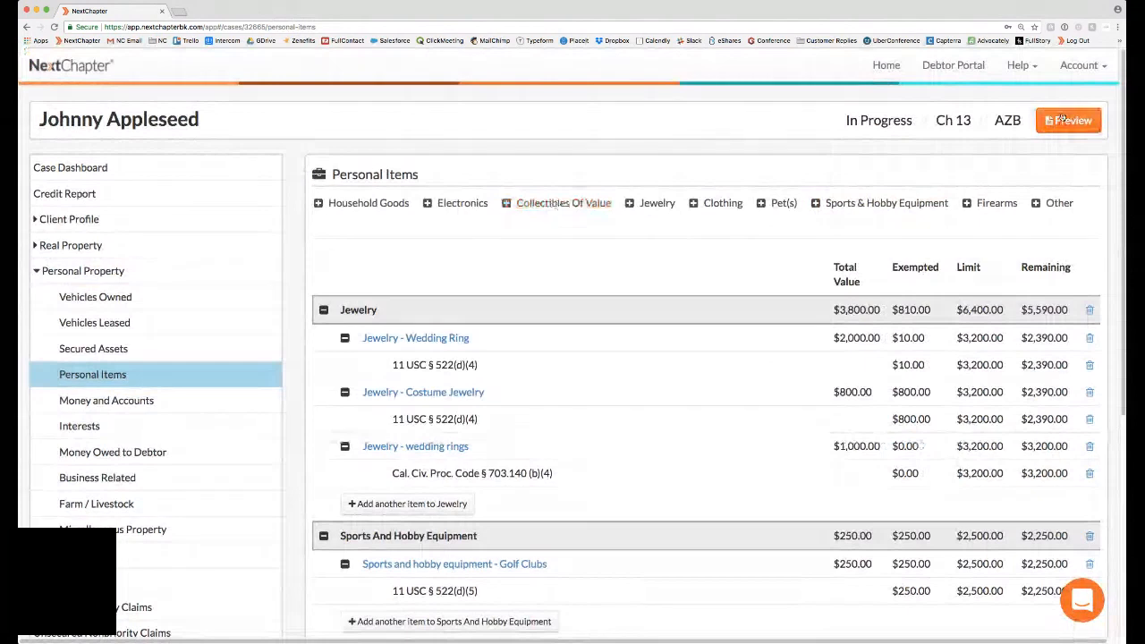
Preview Schedule C, close the jewelry item unchanged, and open Property Analysis from Personal Items.
{"action": "left_click", "coordinate": [1062, 119]}
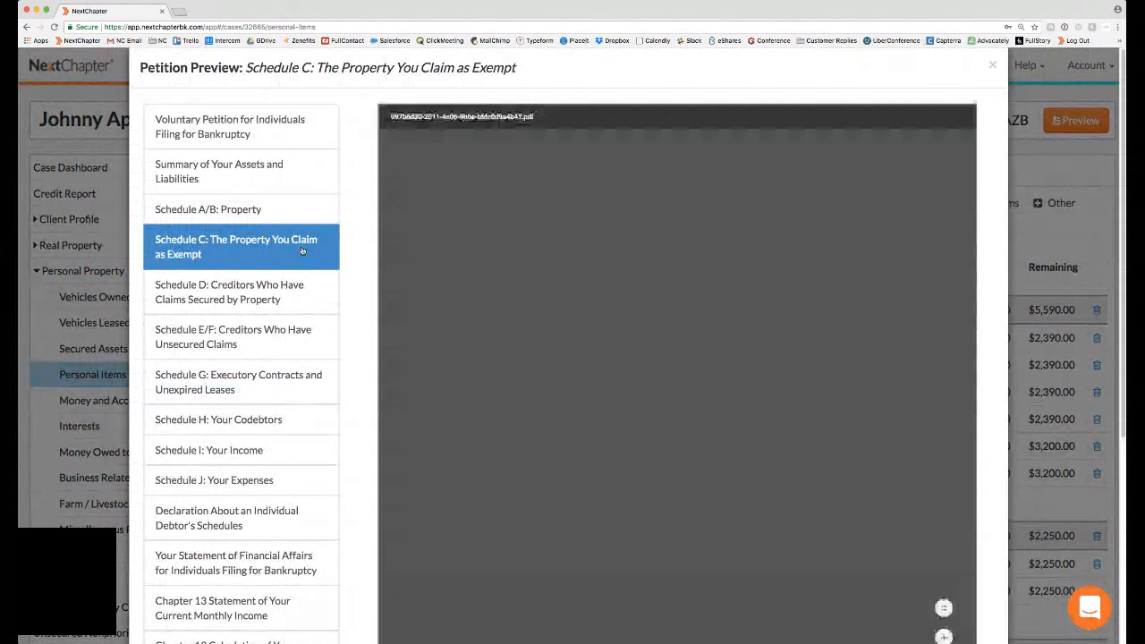
{"action": "scroll", "coordinate": [705, 476], "scroll_direction": "down", "scroll_amount": 3}
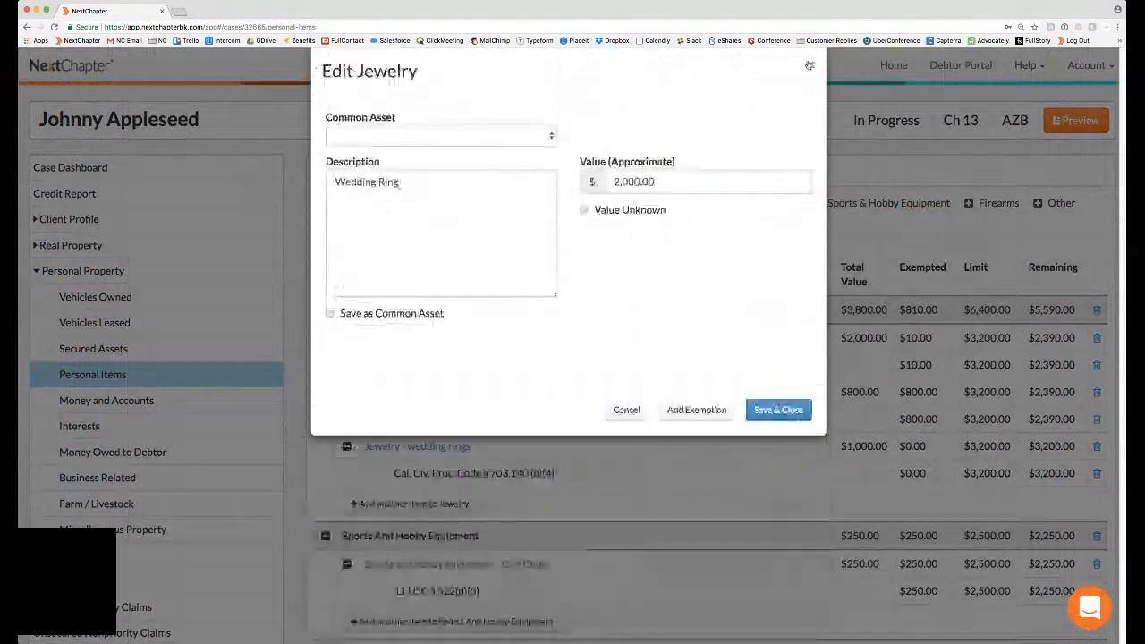
{"action": "left_click", "coordinate": [809, 65]}
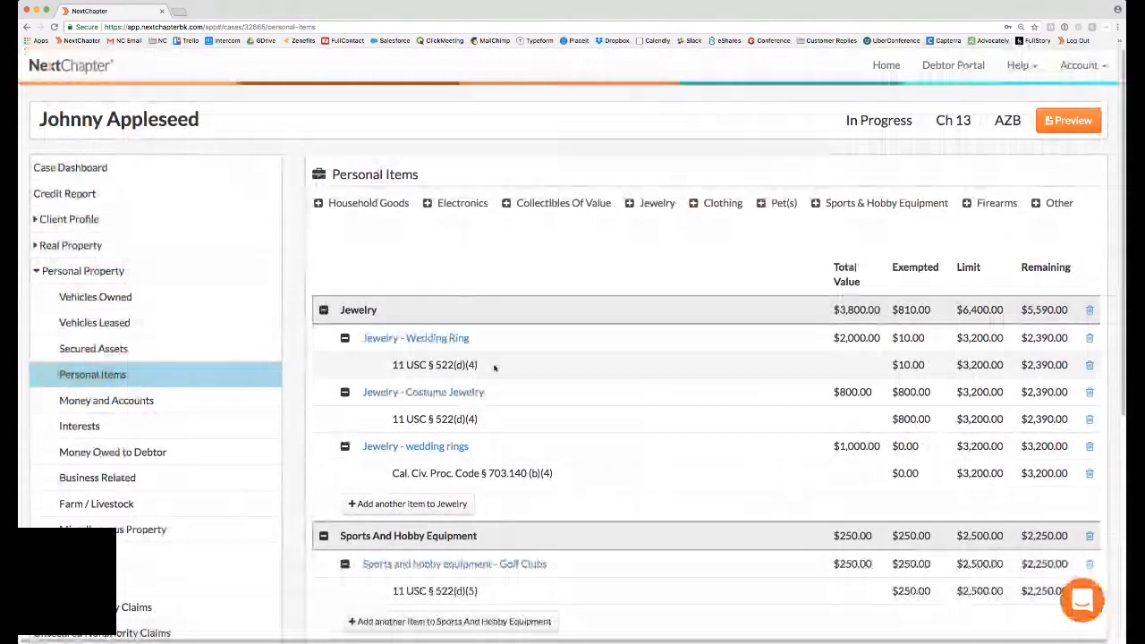
{"action": "left_click", "coordinate": [169, 372]}
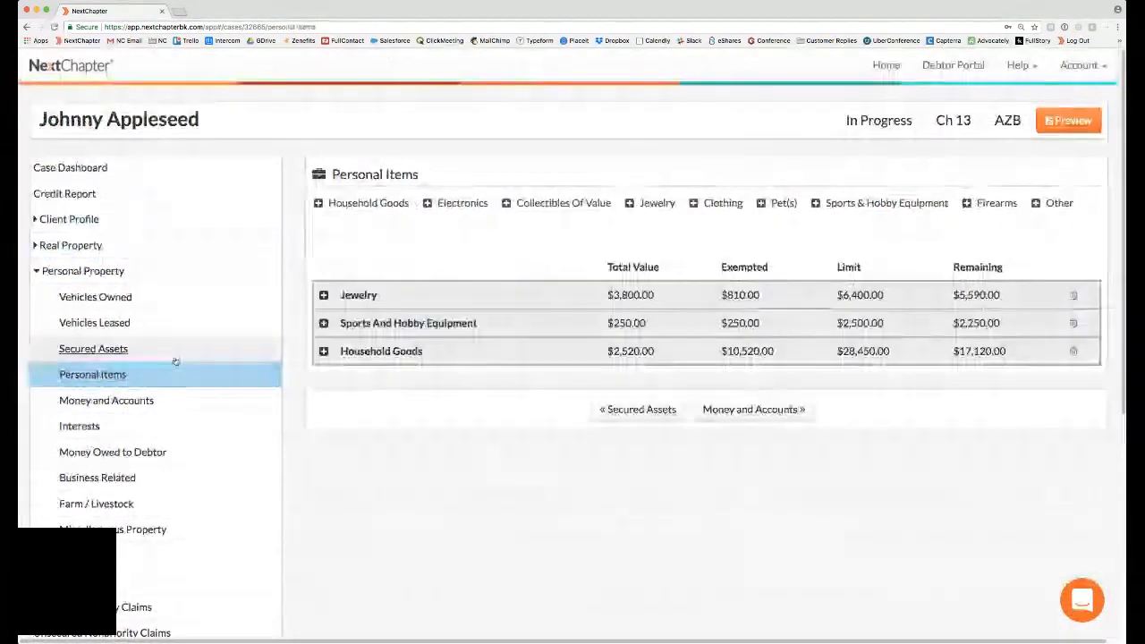
{"action": "scroll", "coordinate": [176, 361], "scroll_direction": "down", "scroll_amount": 1}
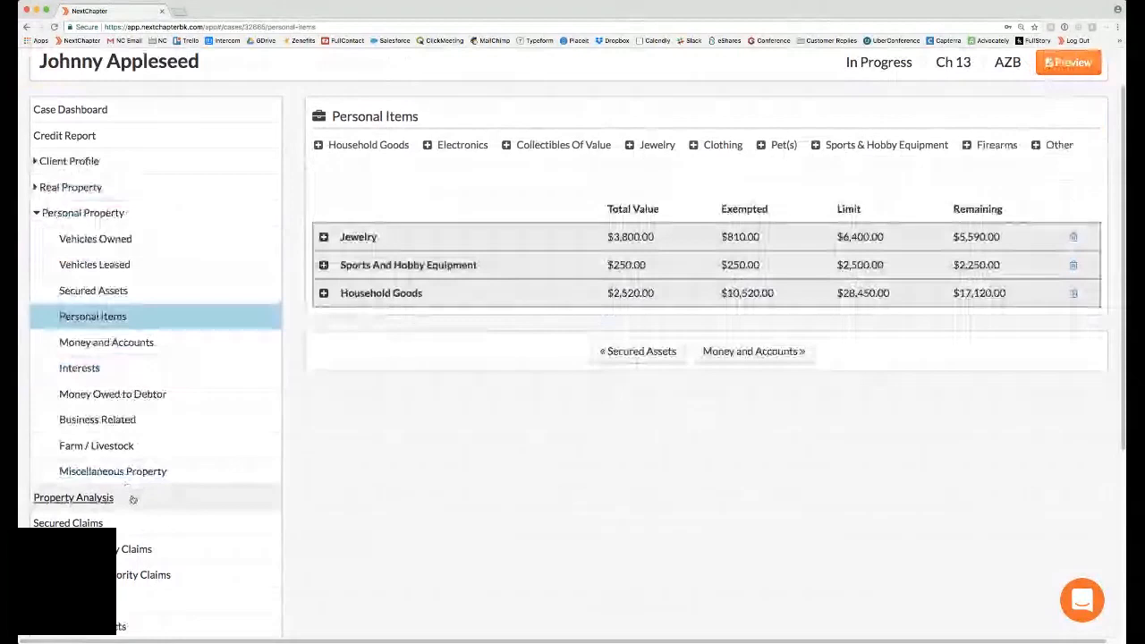
{"action": "left_click", "coordinate": [133, 499]}
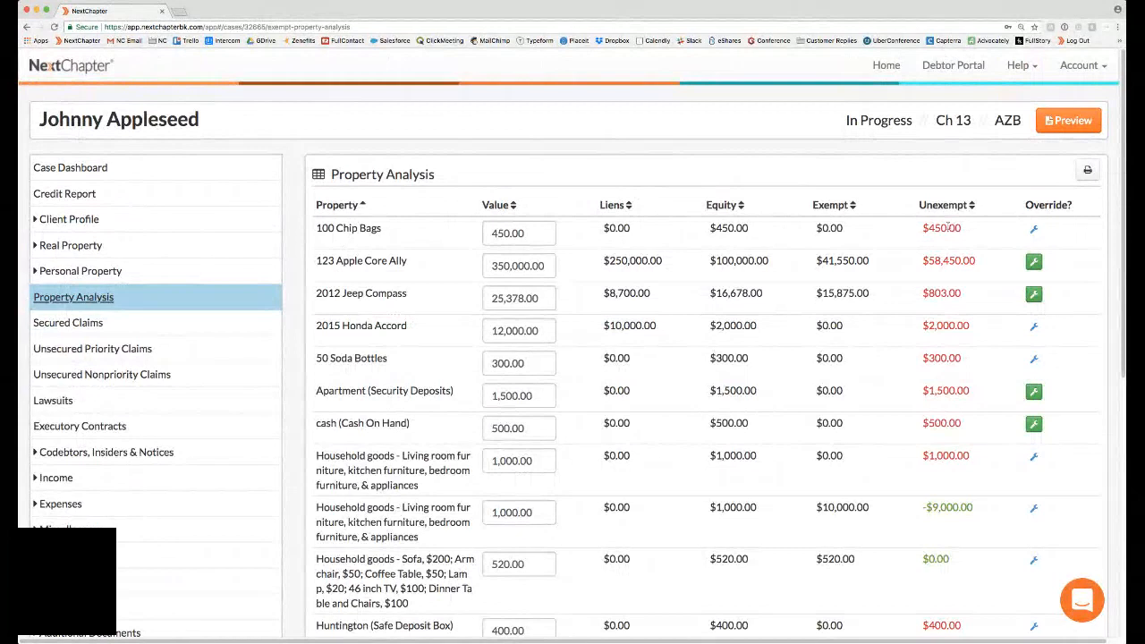
{"action": "scroll", "coordinate": [948, 227], "scroll_direction": "down", "scroll_amount": 5}
{"action": "scroll", "coordinate": [604, 532], "scroll_direction": "up", "scroll_amount": 1}
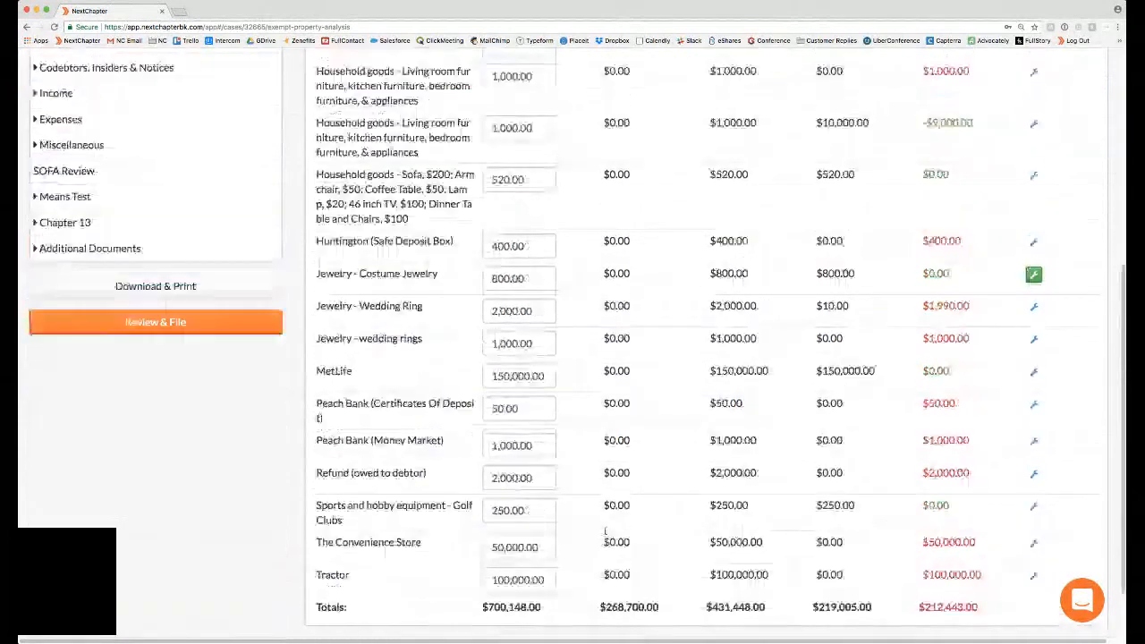
{"action": "scroll", "coordinate": [605, 531], "scroll_direction": "up", "scroll_amount": 5}
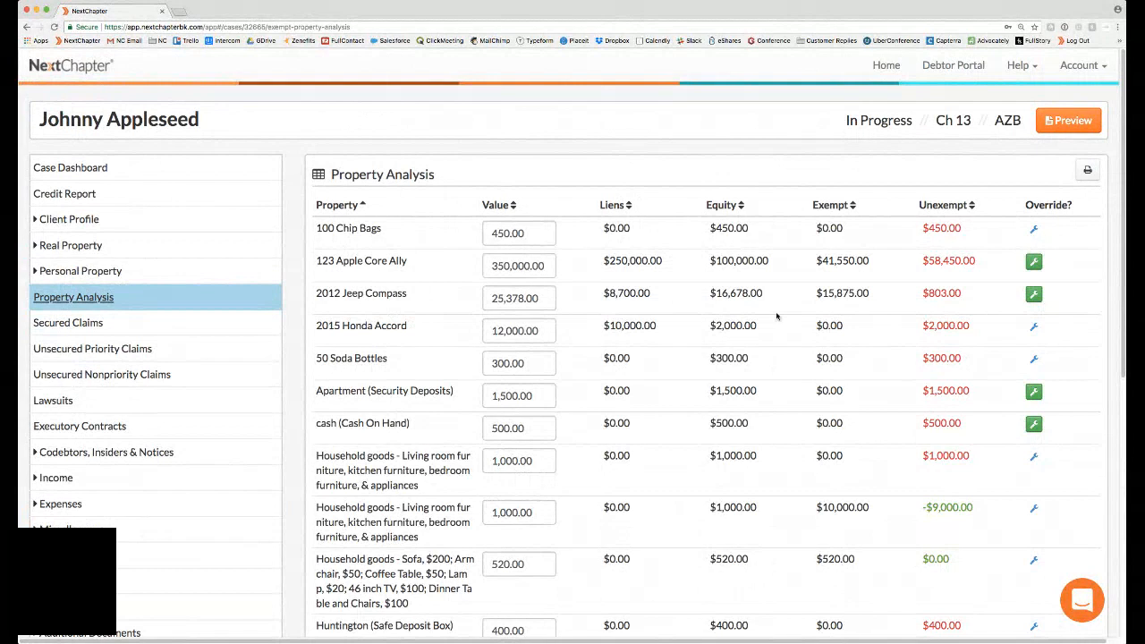
{"action": "scroll", "coordinate": [776, 316], "scroll_direction": "down", "scroll_amount": 5}
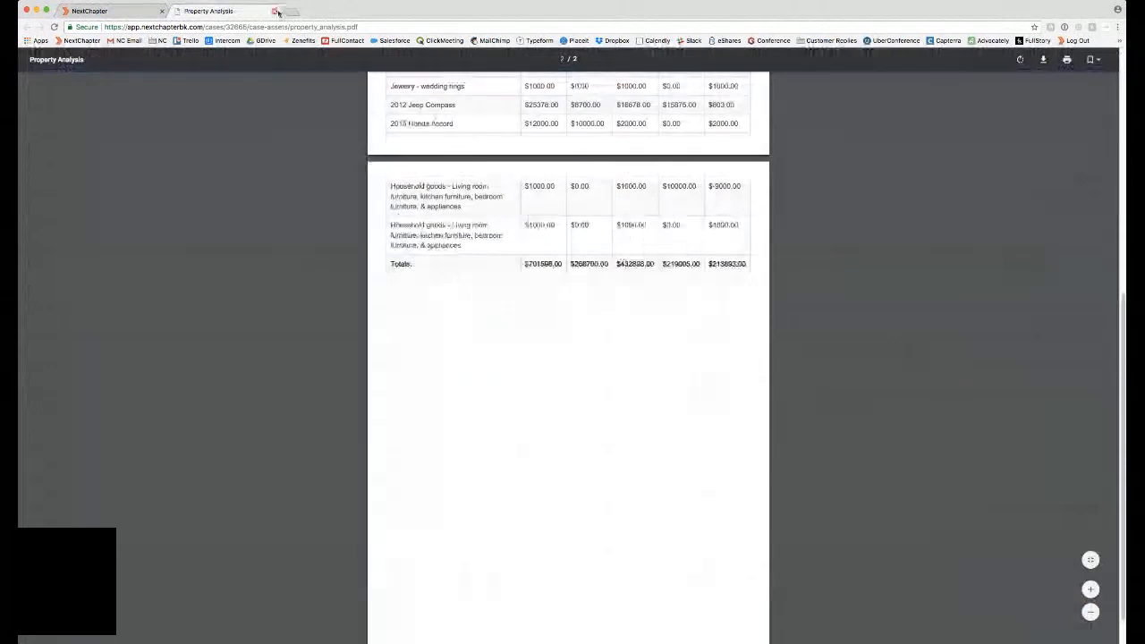
{"action": "left_click", "coordinate": [275, 12]}
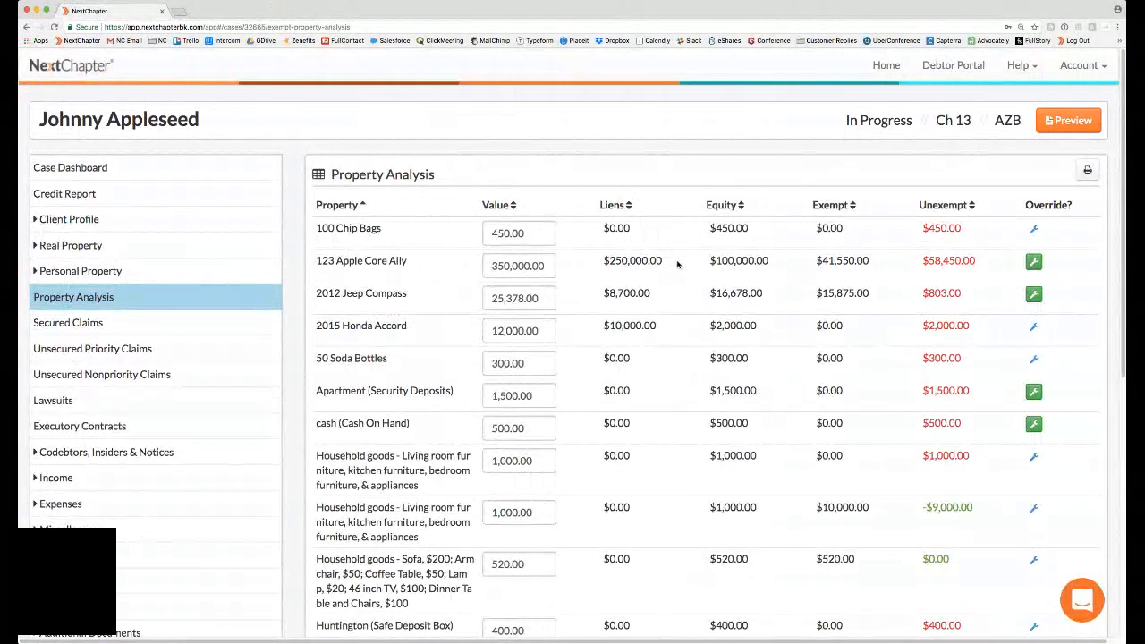
Override the printed exemption amount for 100 Chip Bags to Other, save it, and open Secured Claims.
{"action": "left_click", "coordinate": [1032, 231]}
{"action": "left_click", "coordinate": [365, 124]}
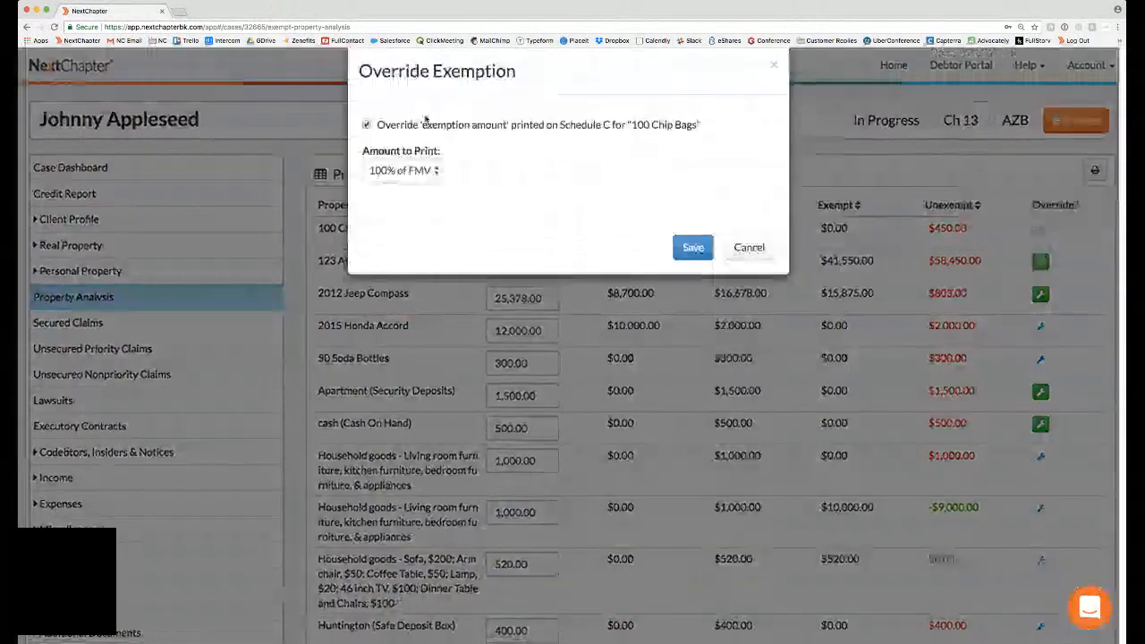
{"action": "left_click", "coordinate": [407, 176]}
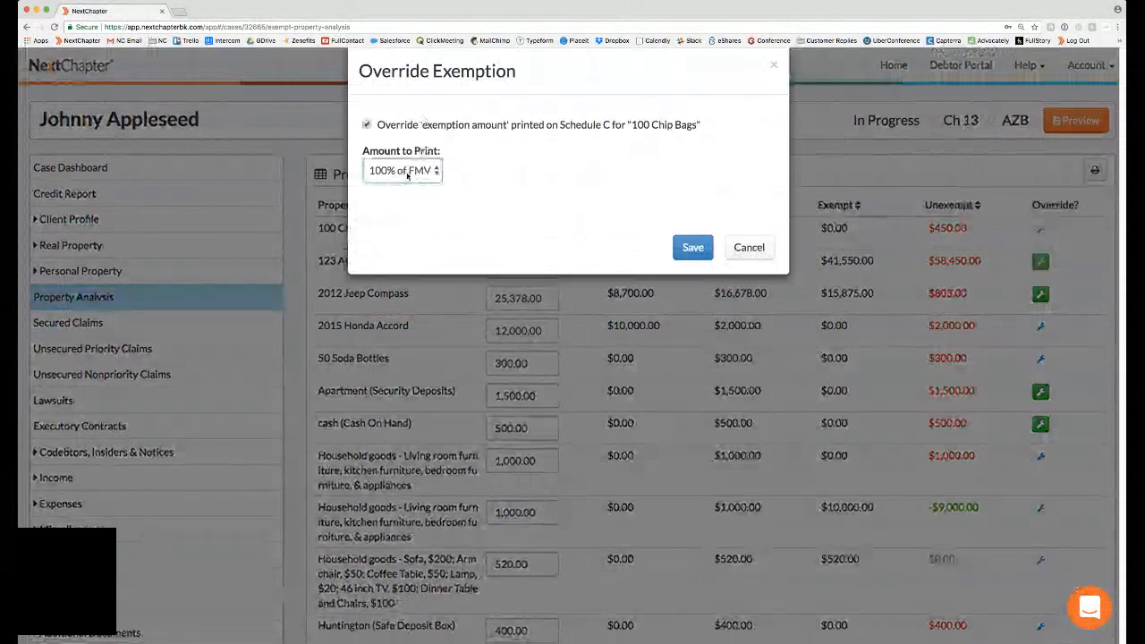
{"action": "left_click", "coordinate": [410, 203]}
{"action": "left_click", "coordinate": [409, 223]}
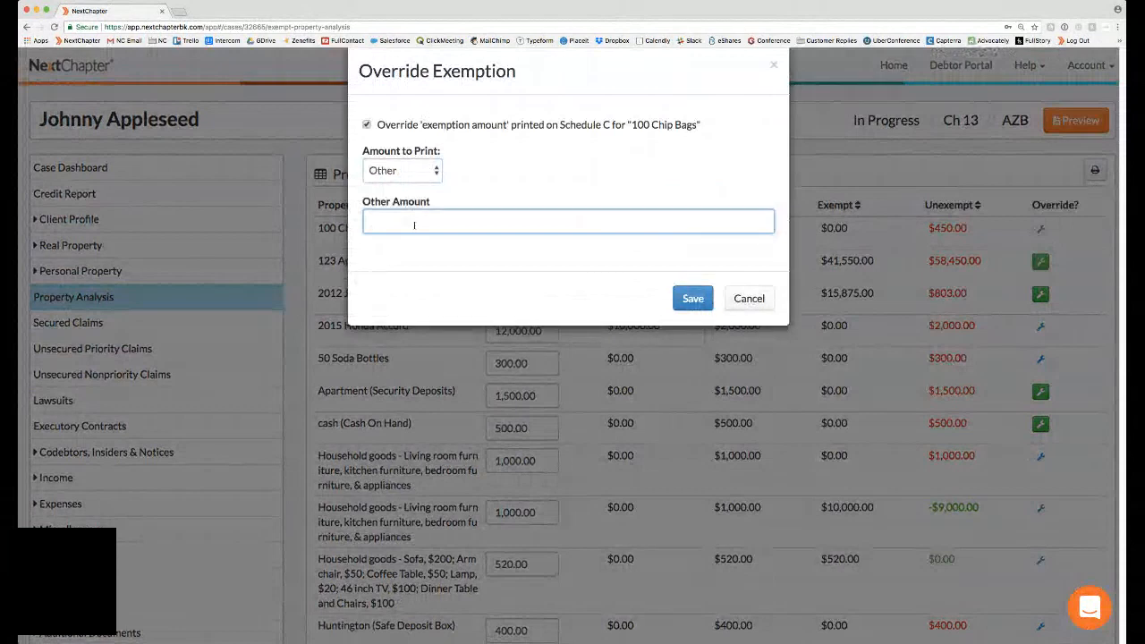
{"action": "left_click", "coordinate": [689, 298]}
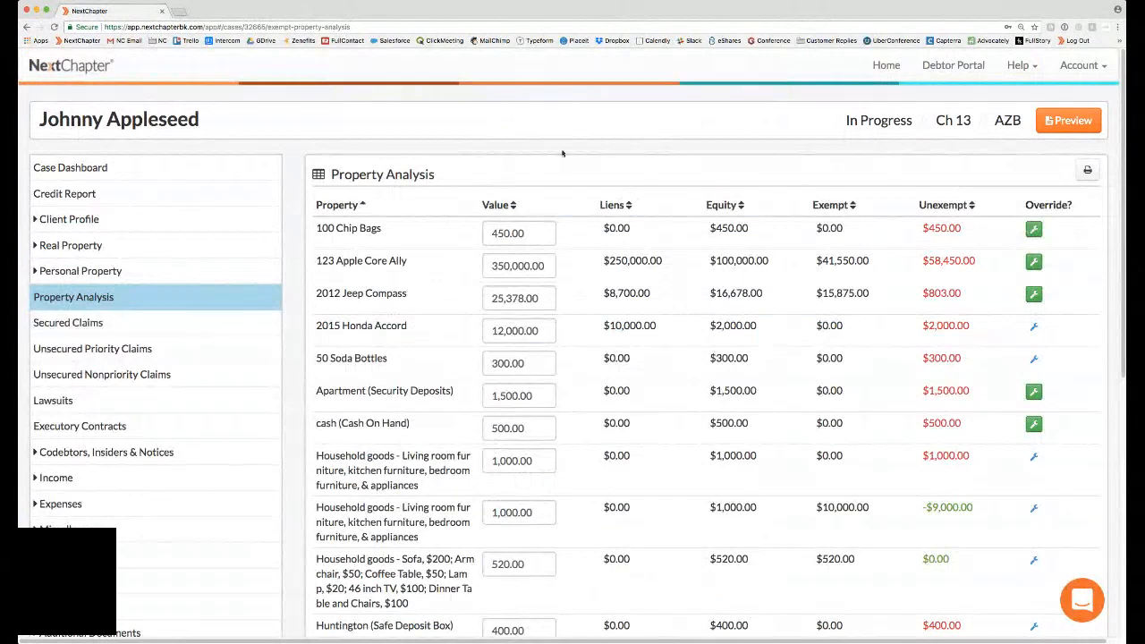
{"action": "left_click", "coordinate": [235, 333]}
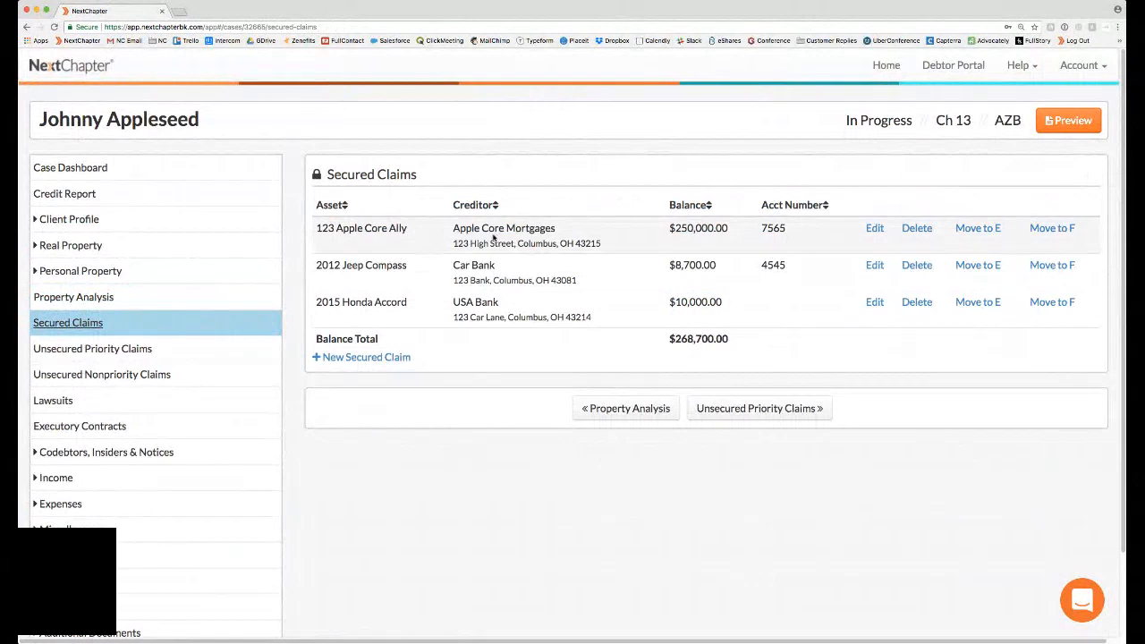
Edit the Apple Core Mortgages secured claim ($250,000.00 balance, $2,000.00 arrearage, Reaffirm).
{"action": "left_click", "coordinate": [875, 229]}
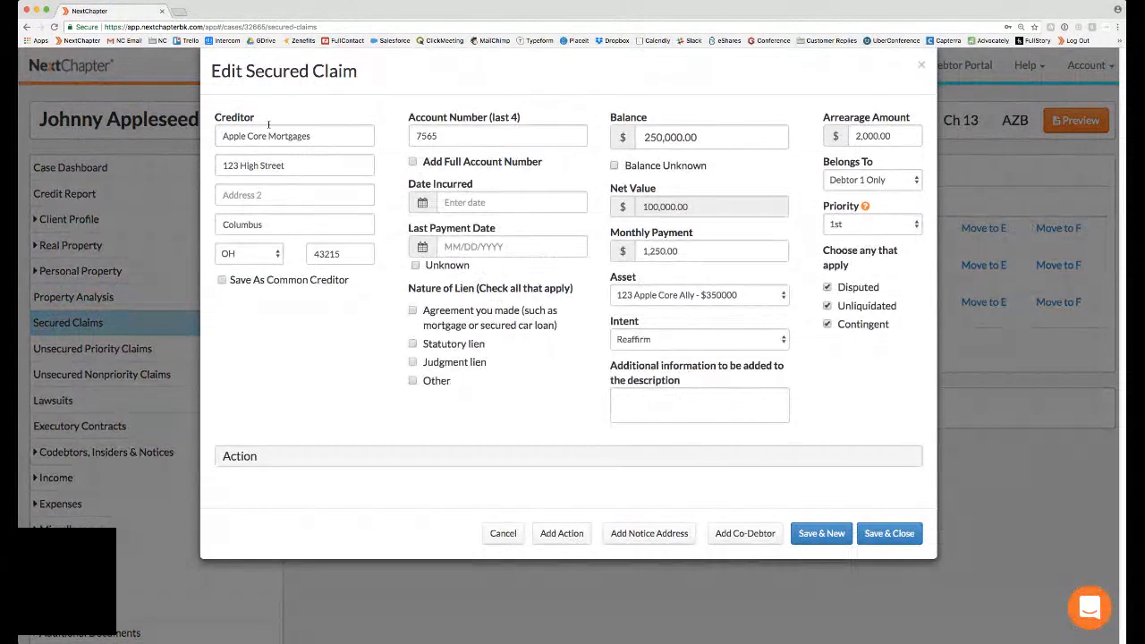
Expand the claim's Foreclosure action and add it to SOFA #9 as a lawsuit.
{"action": "left_click", "coordinate": [501, 456]}
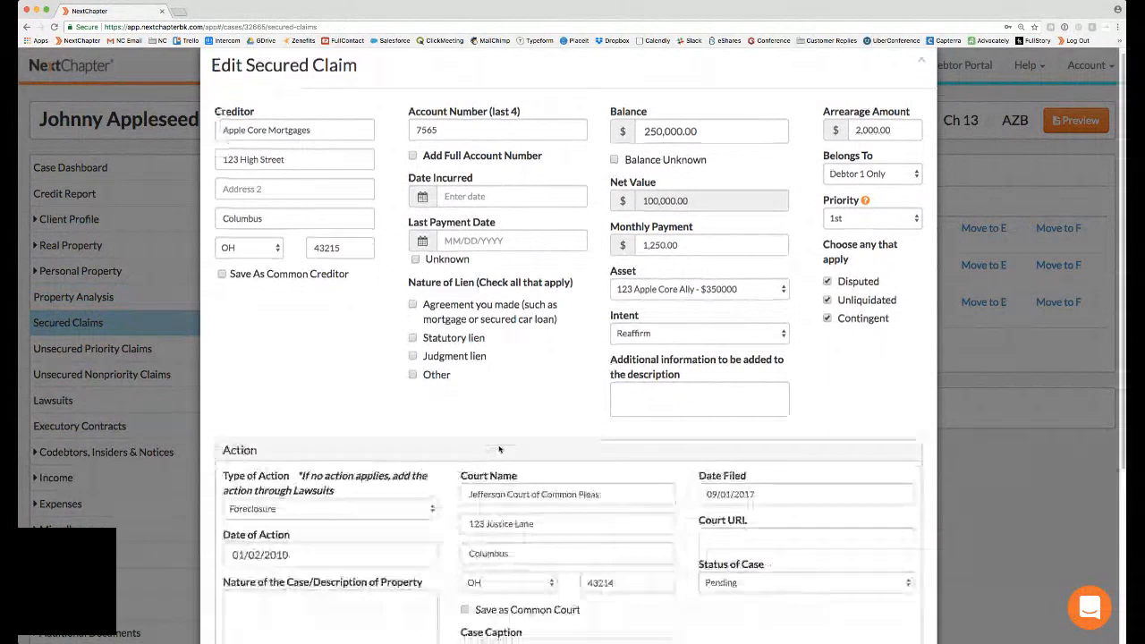
{"action": "scroll", "coordinate": [499, 449], "scroll_direction": "down", "scroll_amount": 5}
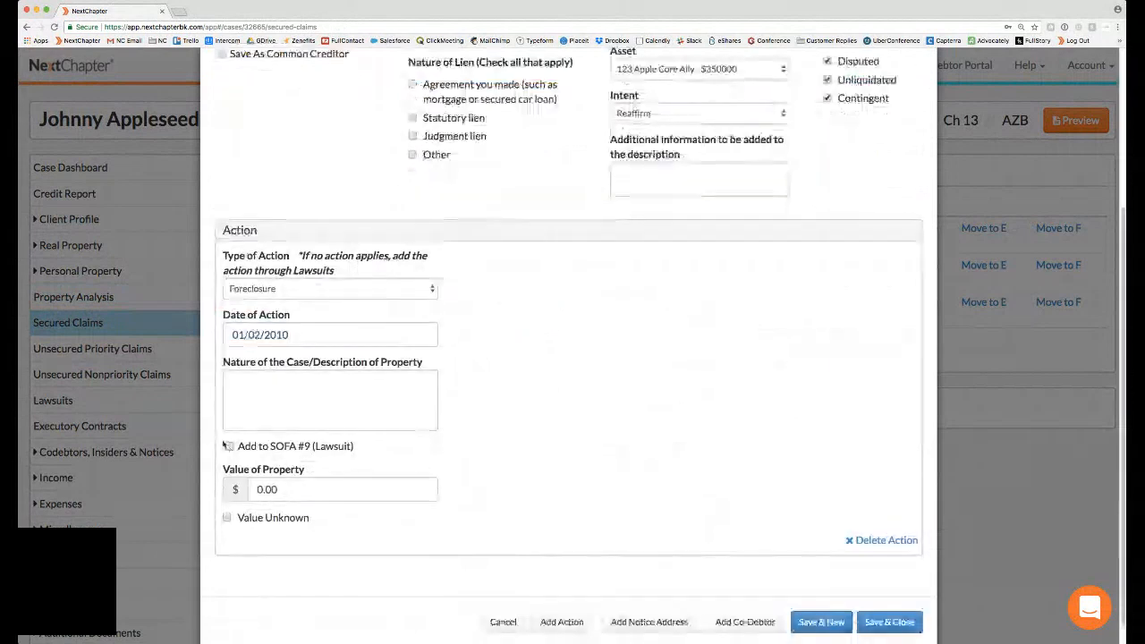
{"action": "left_click", "coordinate": [294, 290]}
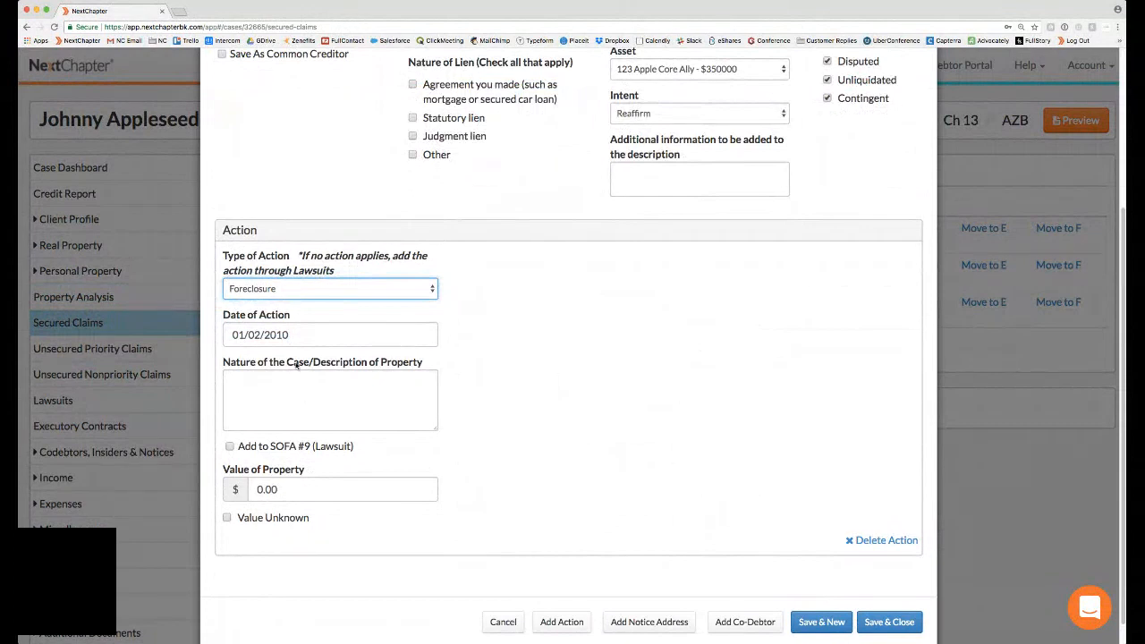
{"action": "left_click", "coordinate": [230, 447]}
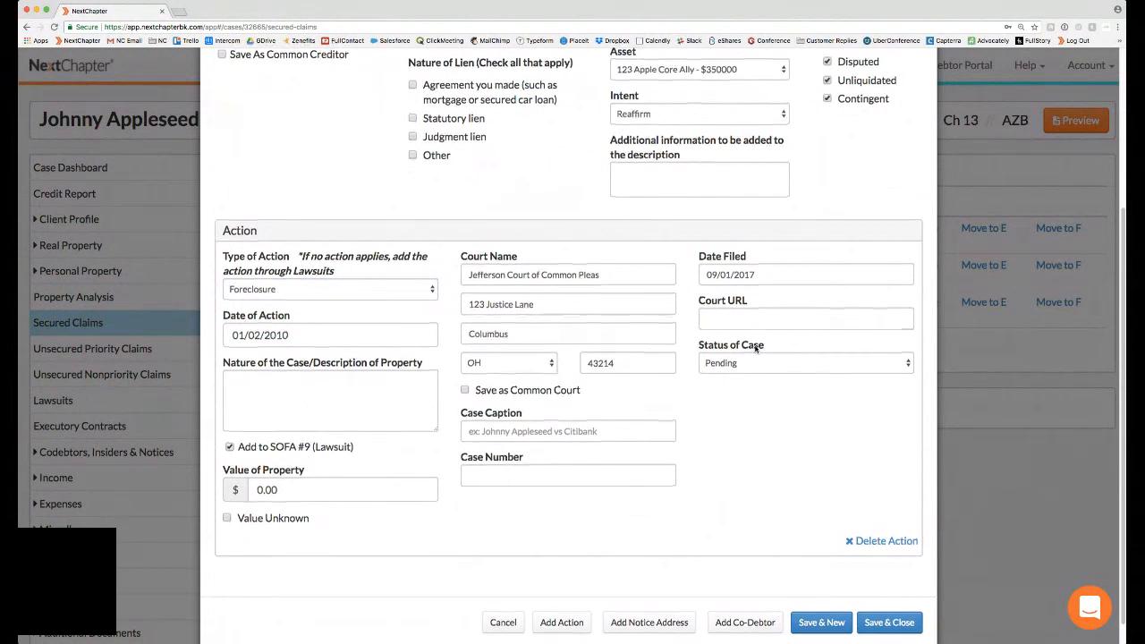
Save Jefferson Court of Common Pleas as a common court.
{"action": "scroll", "coordinate": [755, 349], "scroll_direction": "up", "scroll_amount": 1}
{"action": "left_click", "coordinate": [517, 310]}
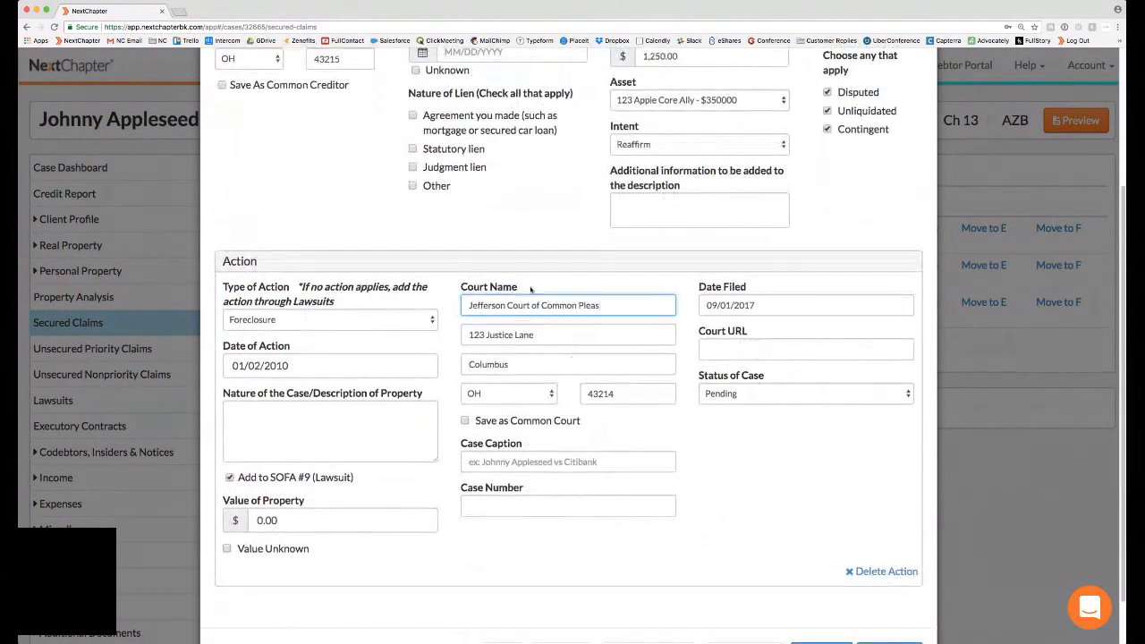
{"action": "left_click_drag", "start_coordinate": [469, 305], "coordinate": [609, 309]}
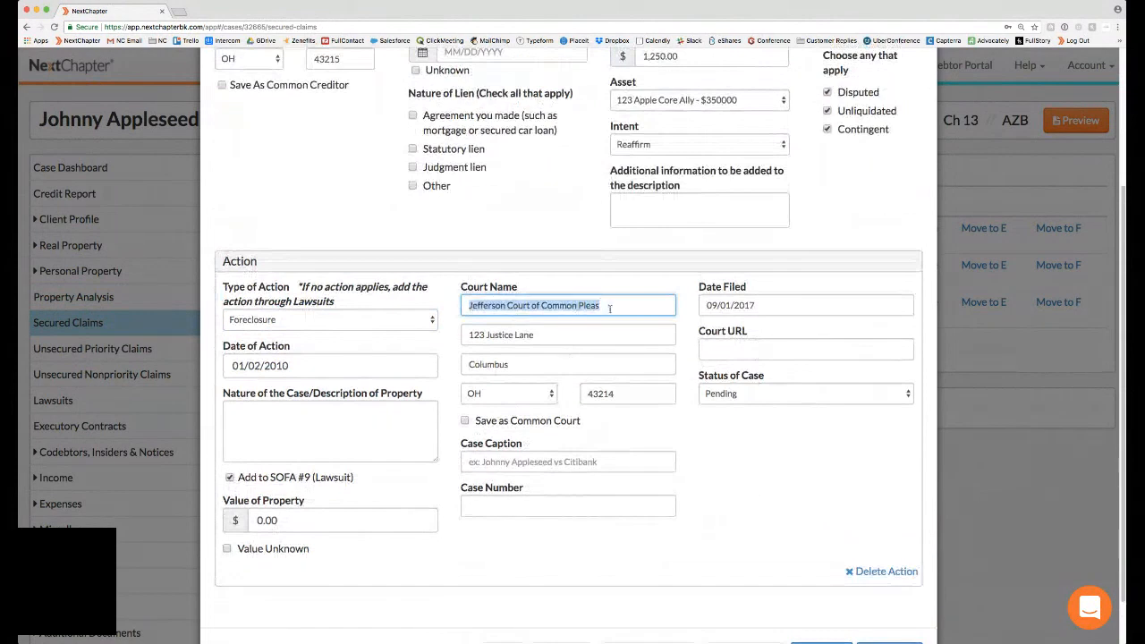
{"action": "left_click", "coordinate": [609, 309]}
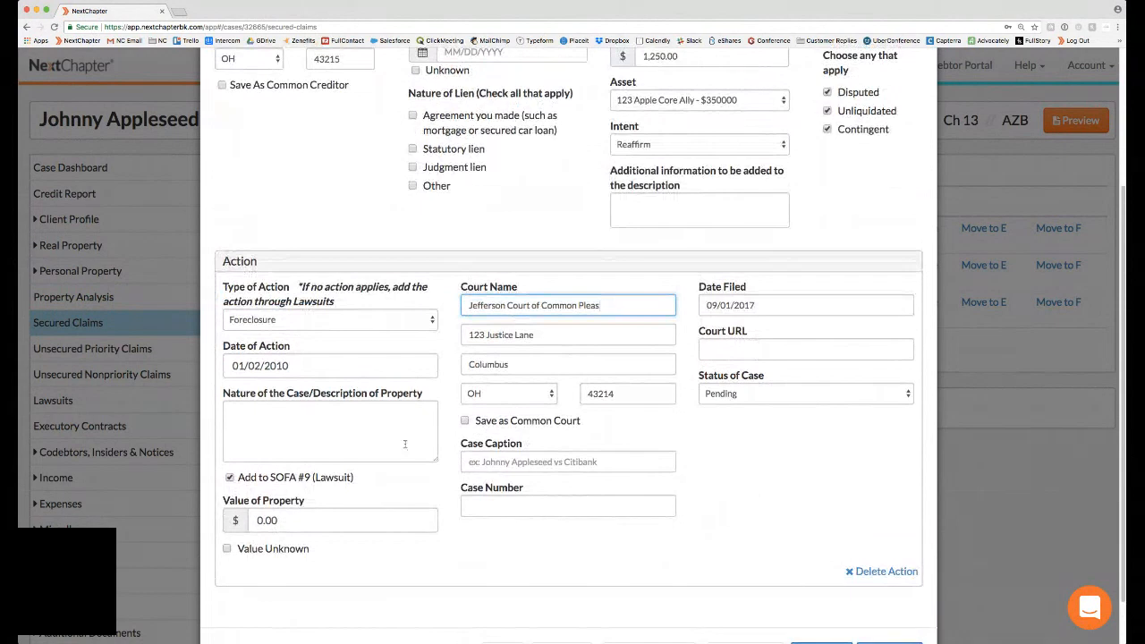
{"action": "left_click", "coordinate": [465, 420]}
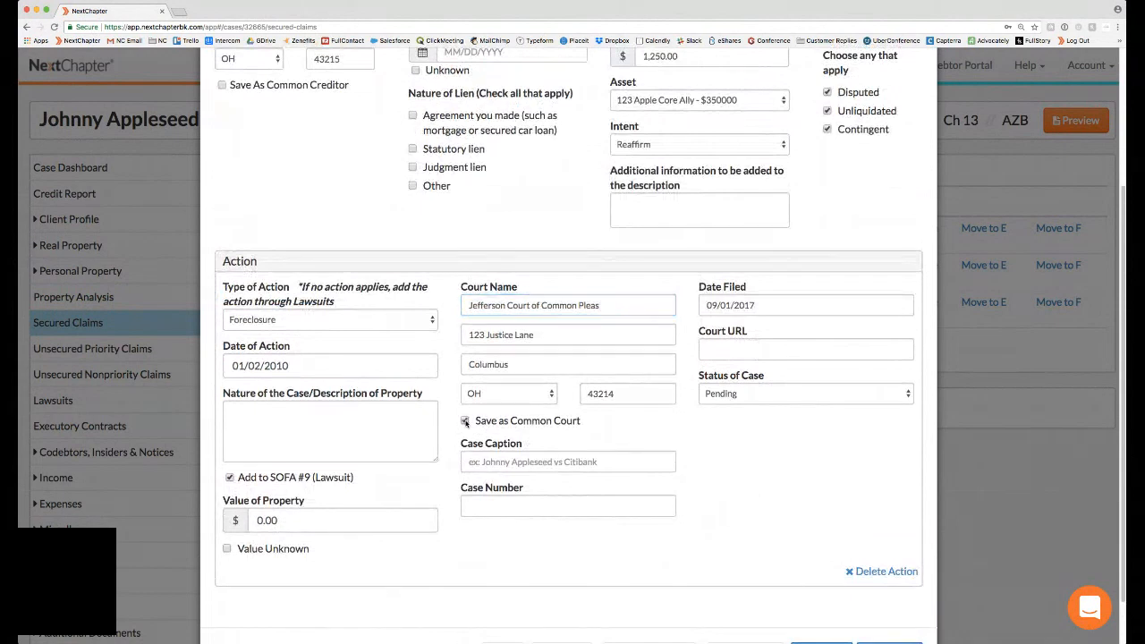
{"action": "left_click", "coordinate": [605, 308]}
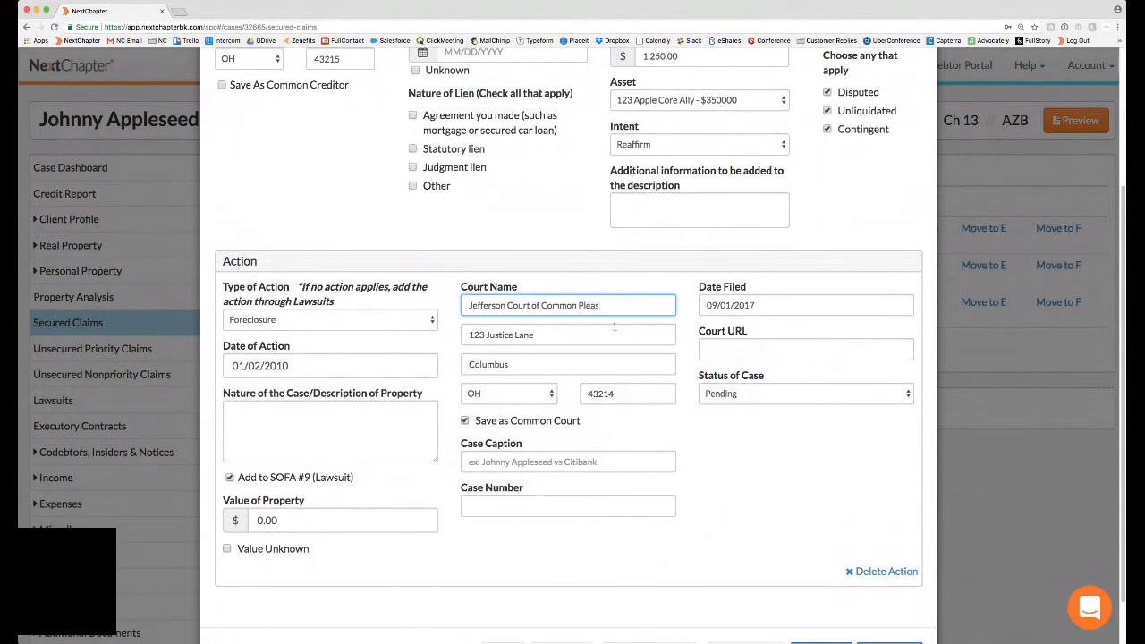
{"action": "left_click_drag", "start_coordinate": [466, 305], "coordinate": [495, 305]}
{"action": "left_click", "coordinate": [621, 396]}
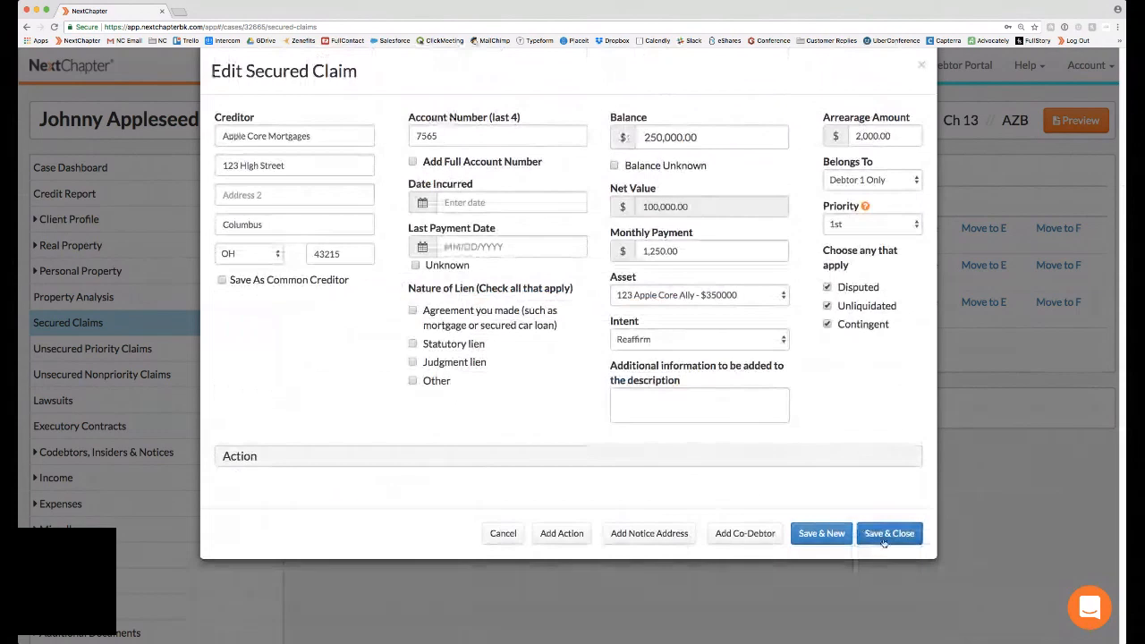
Save the claim, then review the Franklin County lawsuit 18-234234 without keeping changes.
{"action": "left_click", "coordinate": [883, 534]}
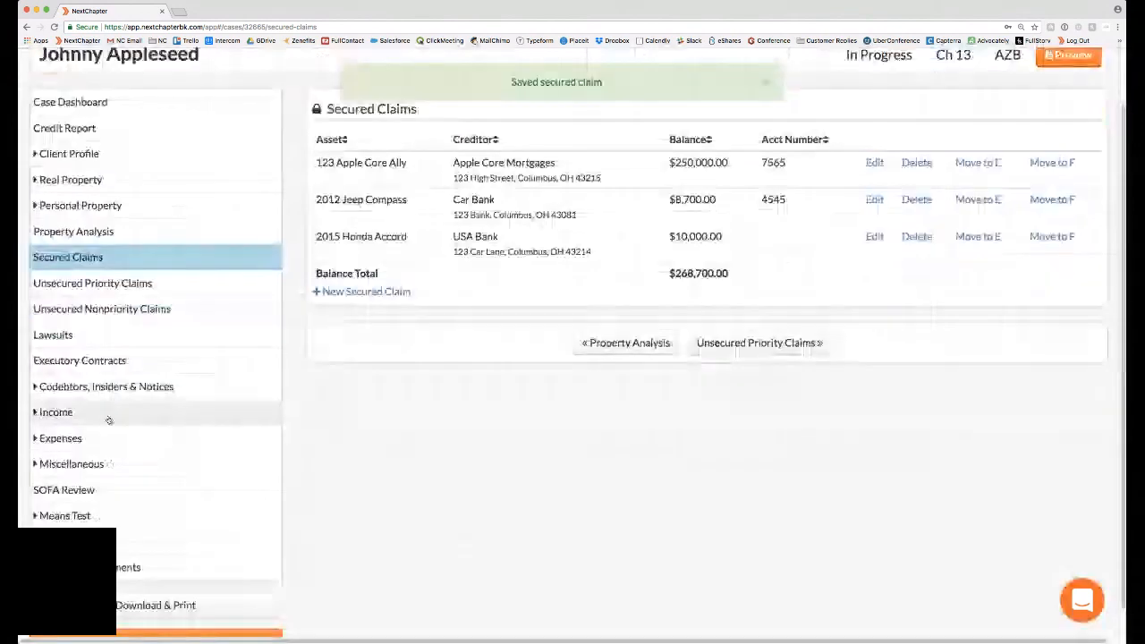
{"action": "left_click", "coordinate": [55, 335]}
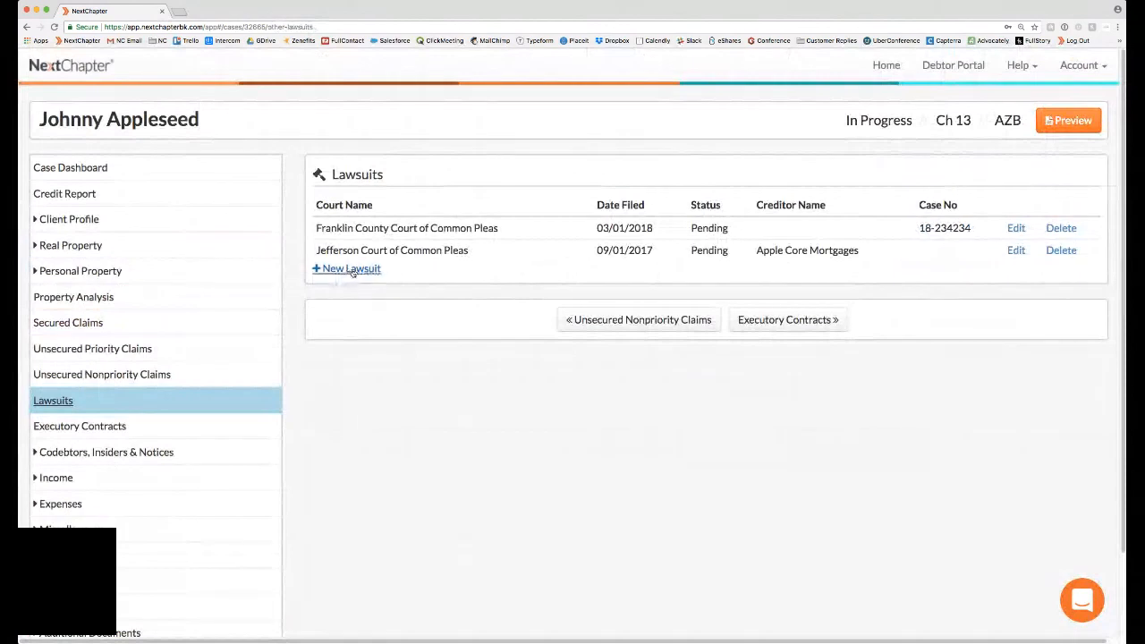
{"action": "left_click", "coordinate": [1018, 229]}
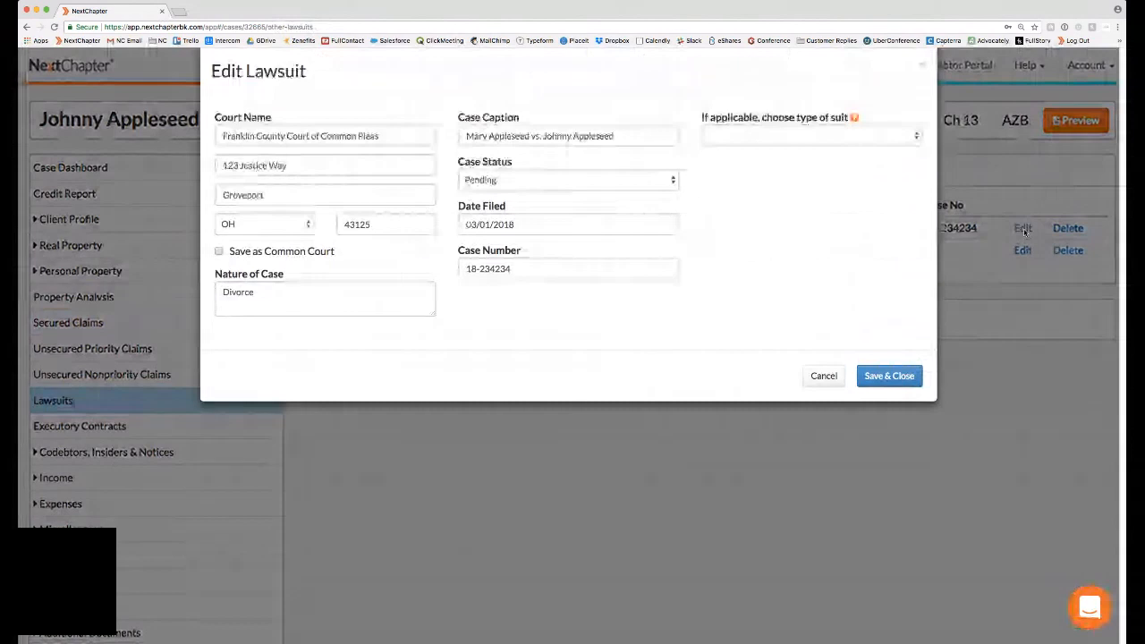
{"action": "left_click", "coordinate": [810, 376]}
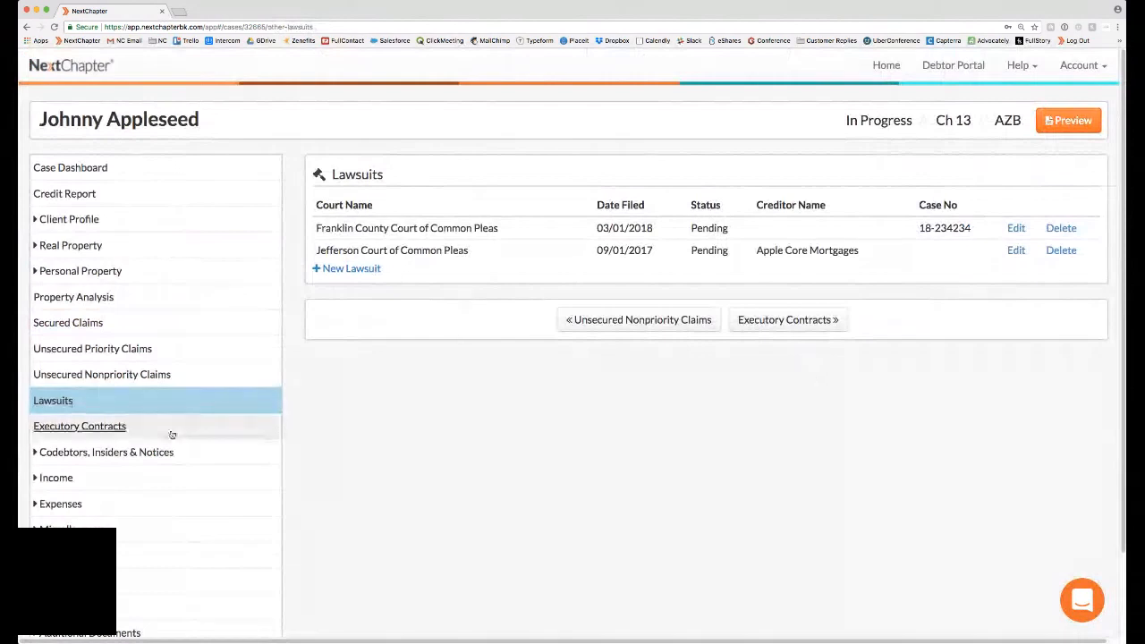
Show the Executory Contracts section, listing the 2017 Jeep Compass lease at $500.00.
{"action": "left_click", "coordinate": [120, 432]}
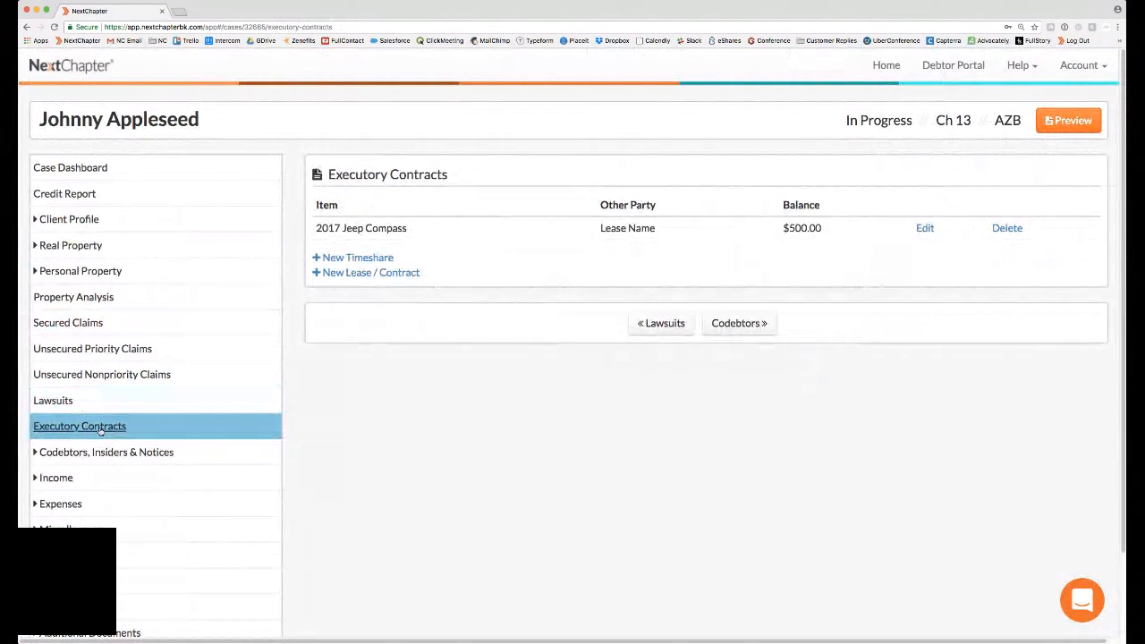
{"action": "left_click", "coordinate": [66, 270]}
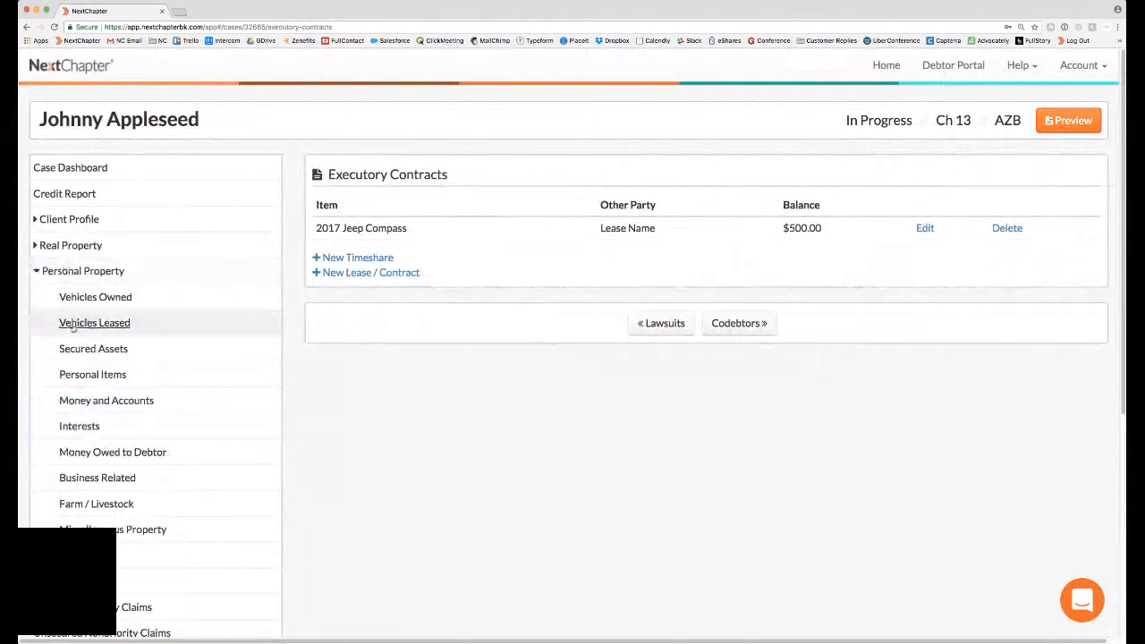
{"action": "left_click", "coordinate": [88, 275]}
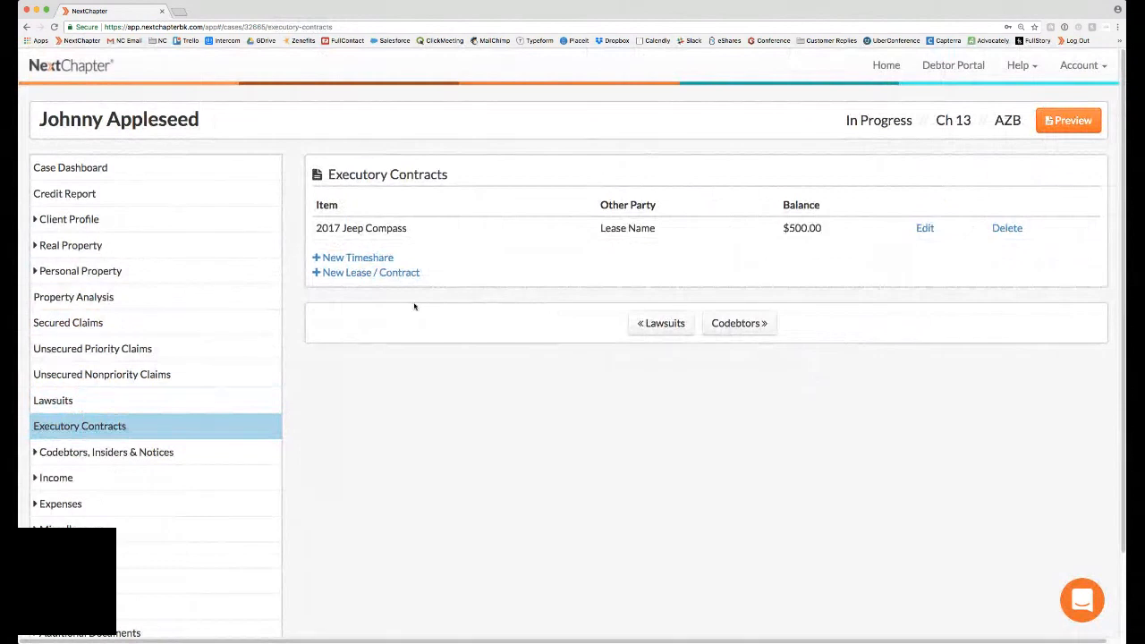
Start a new lease or contract, review the lease types, and discard it unsaved.
{"action": "left_click", "coordinate": [362, 272]}
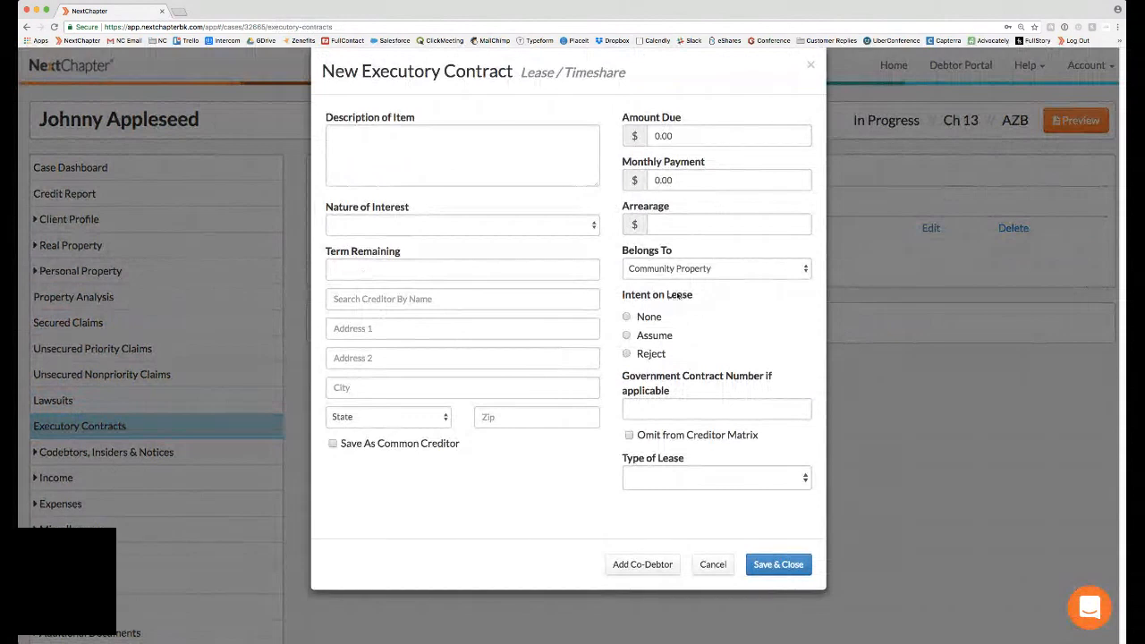
{"action": "left_click", "coordinate": [707, 486]}
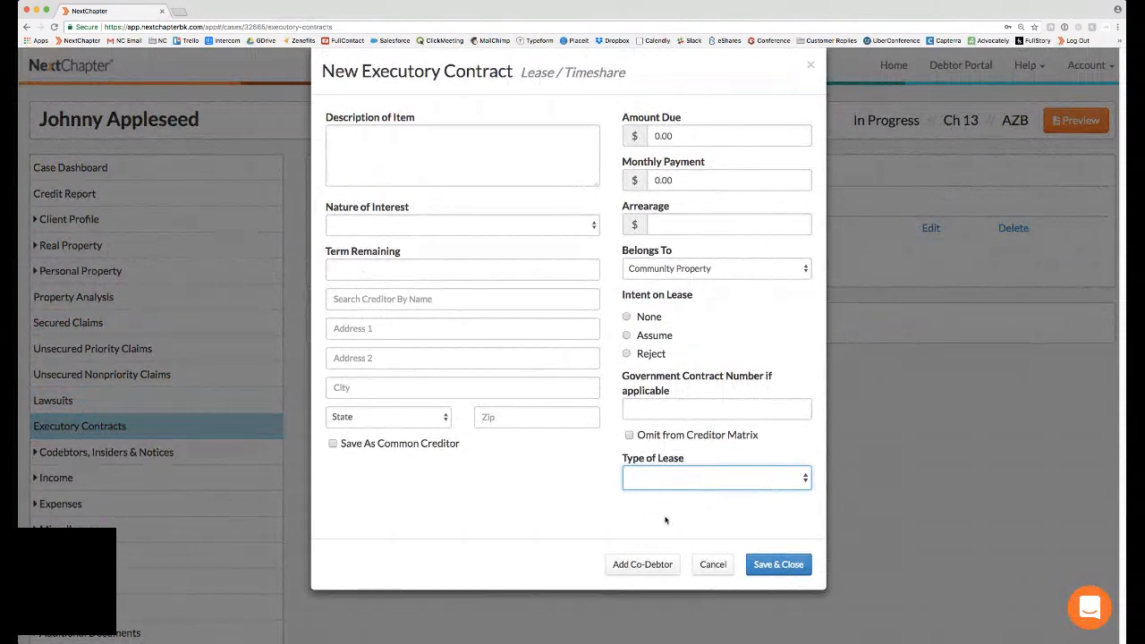
{"action": "left_click", "coordinate": [712, 565]}
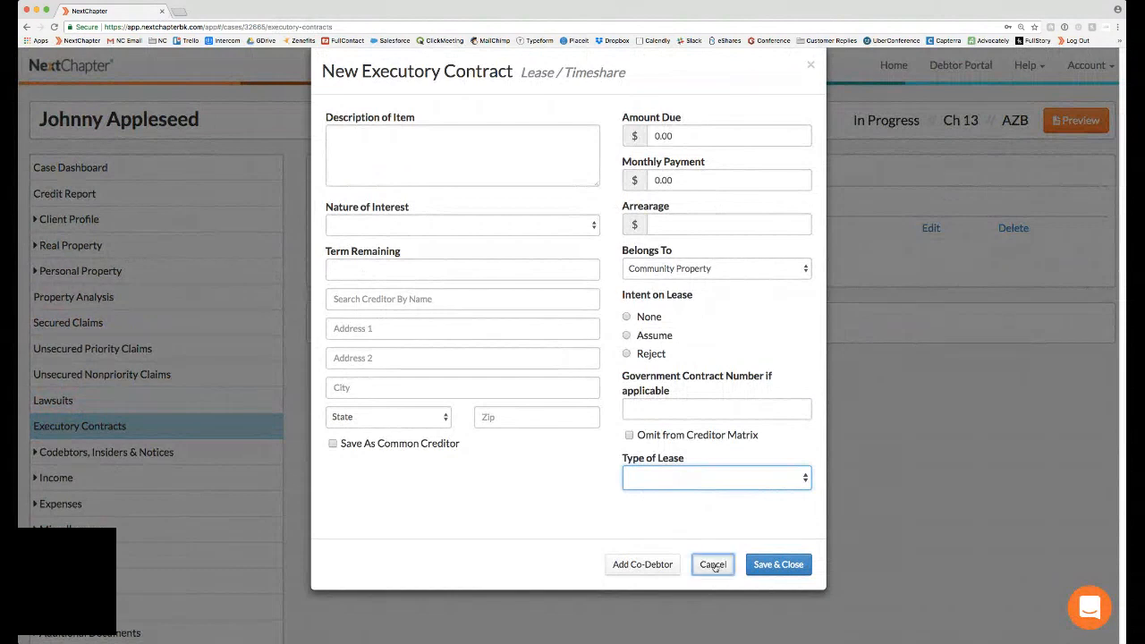
{"action": "left_click", "coordinate": [712, 565]}
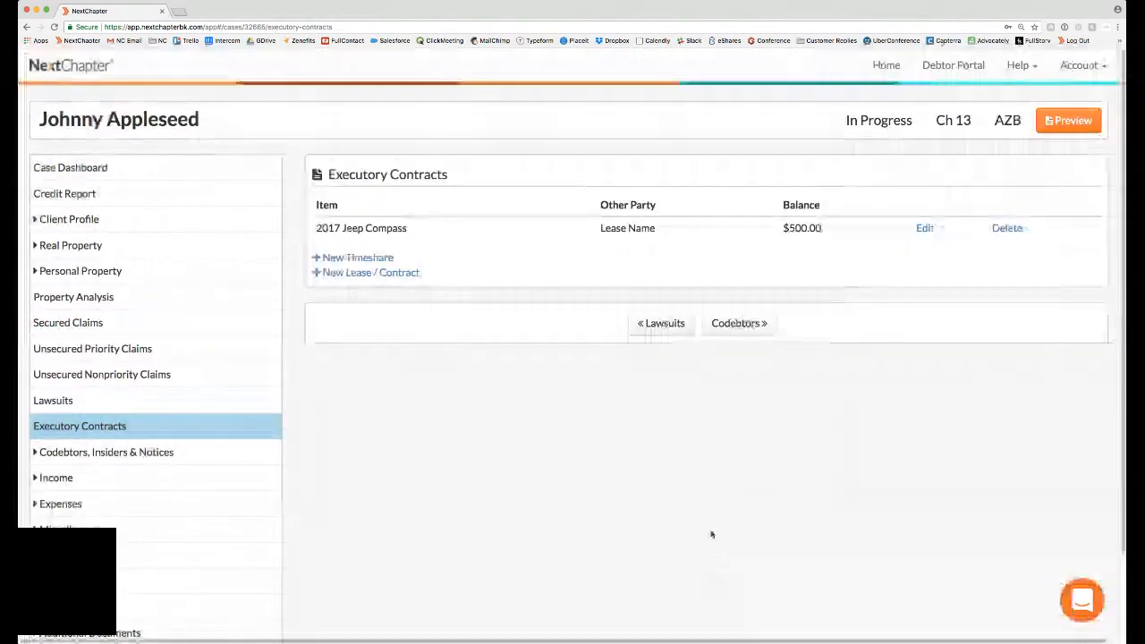
{"action": "left_click", "coordinate": [109, 454]}
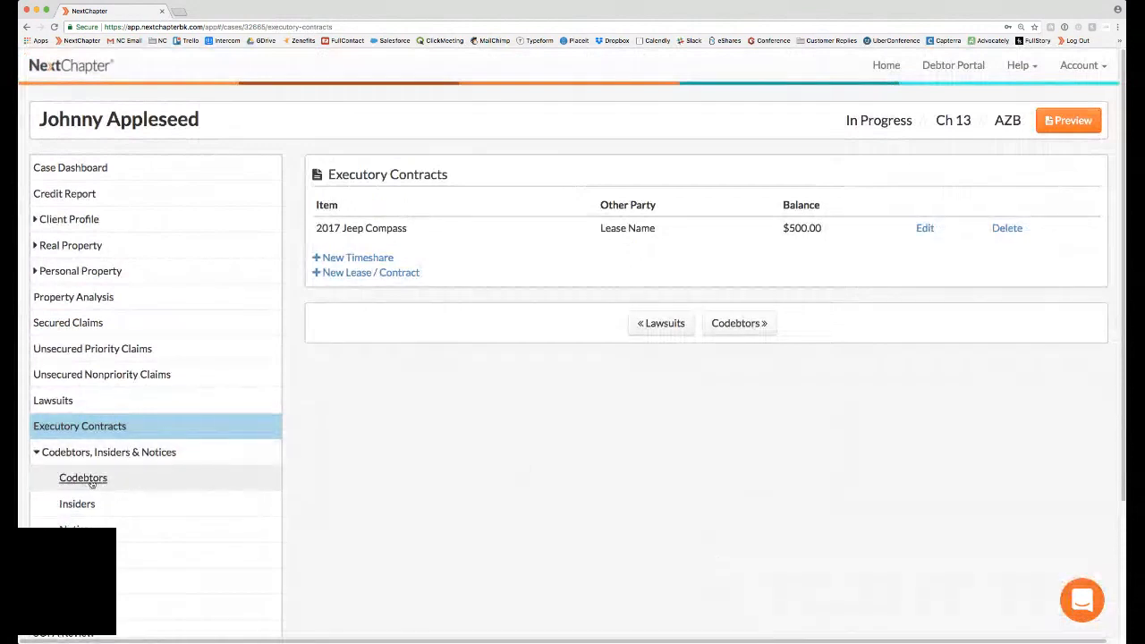
Enter a co-debtor name on the Apple Core Mortgages claim and save it as common.
{"action": "left_click", "coordinate": [91, 481]}
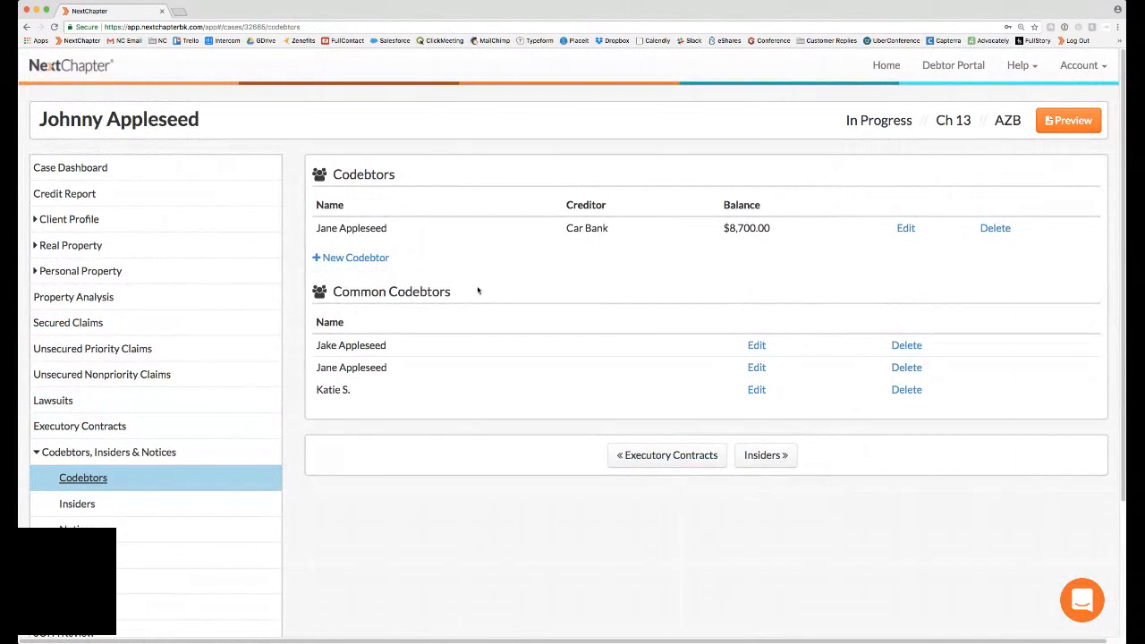
{"action": "left_click", "coordinate": [86, 326]}
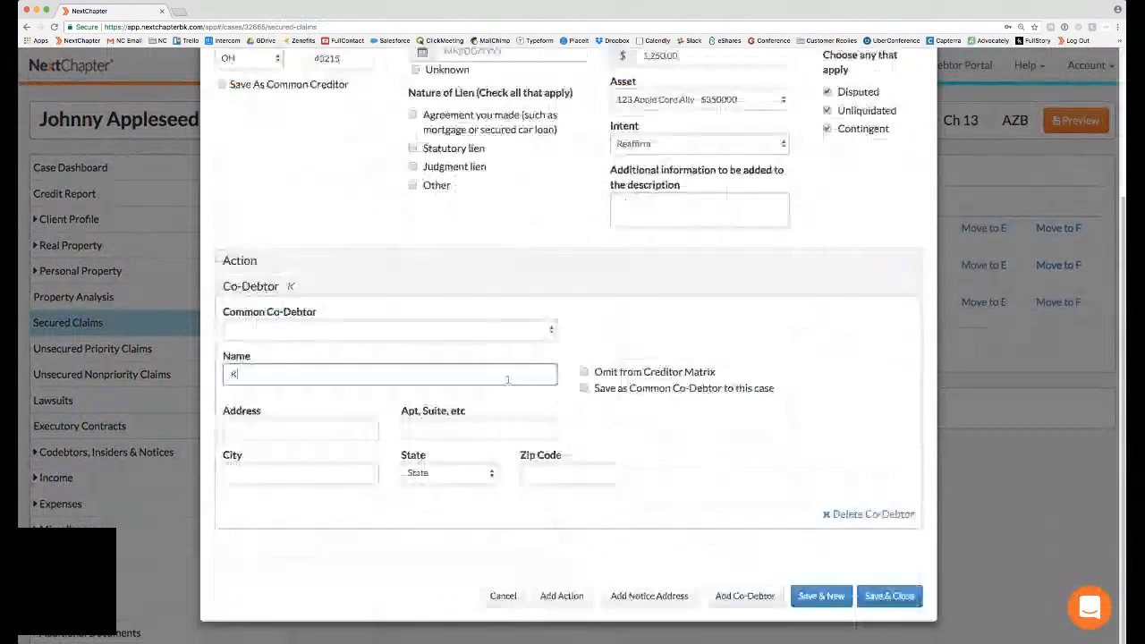
{"action": "type", "text": "atie's"}
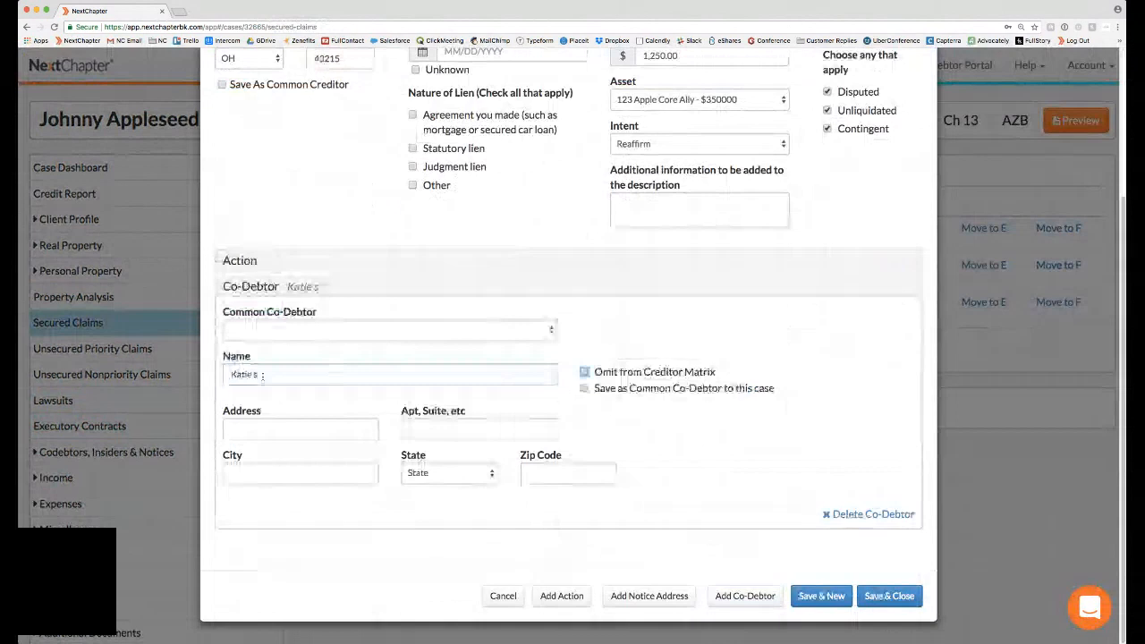
{"action": "left_click_drag", "start_coordinate": [594, 388], "coordinate": [776, 390]}
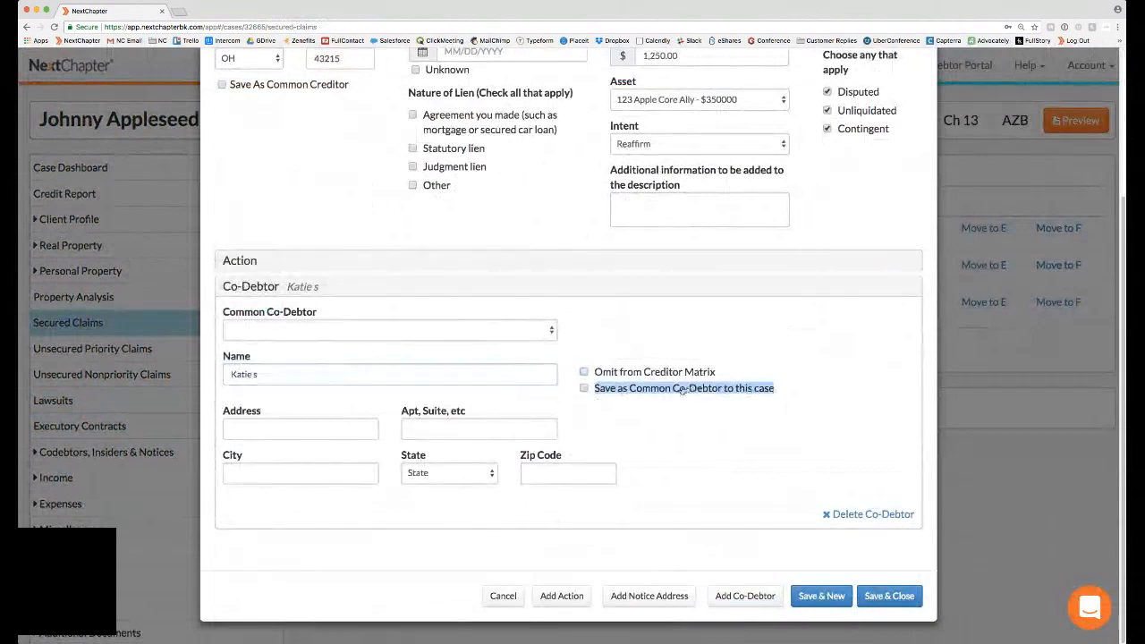
{"action": "left_click", "coordinate": [583, 388]}
Pick the common co-debtor, omit it from the creditor matrix, then delete it.
{"action": "left_click", "coordinate": [296, 333]}
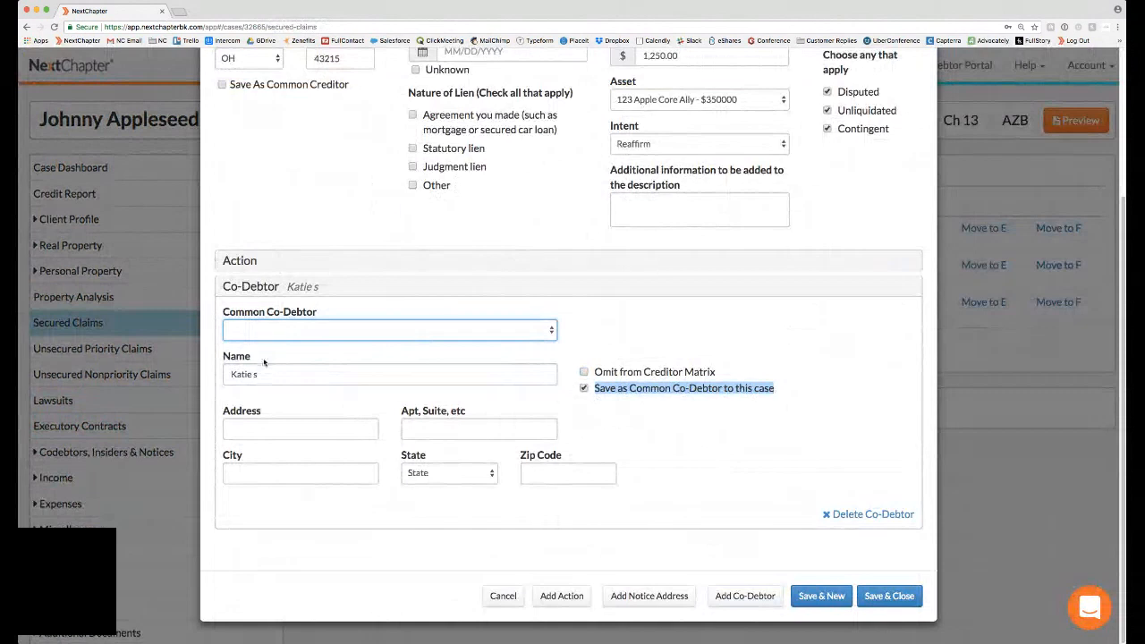
{"action": "left_click", "coordinate": [266, 526]}
{"action": "left_click", "coordinate": [597, 392]}
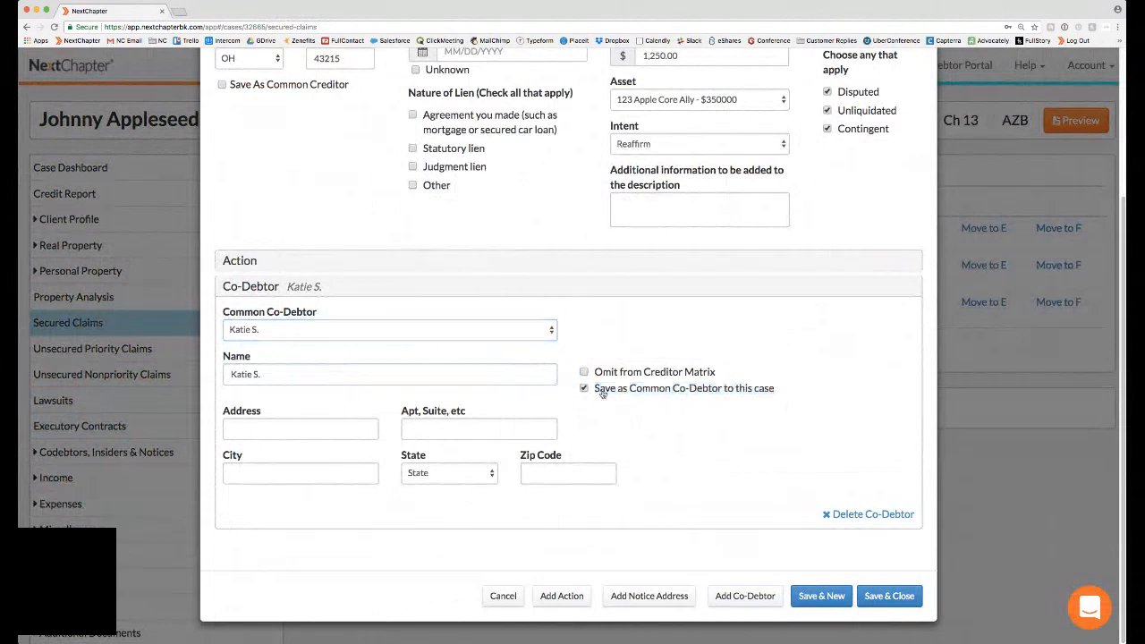
{"action": "left_click_drag", "start_coordinate": [596, 391], "coordinate": [780, 392]}
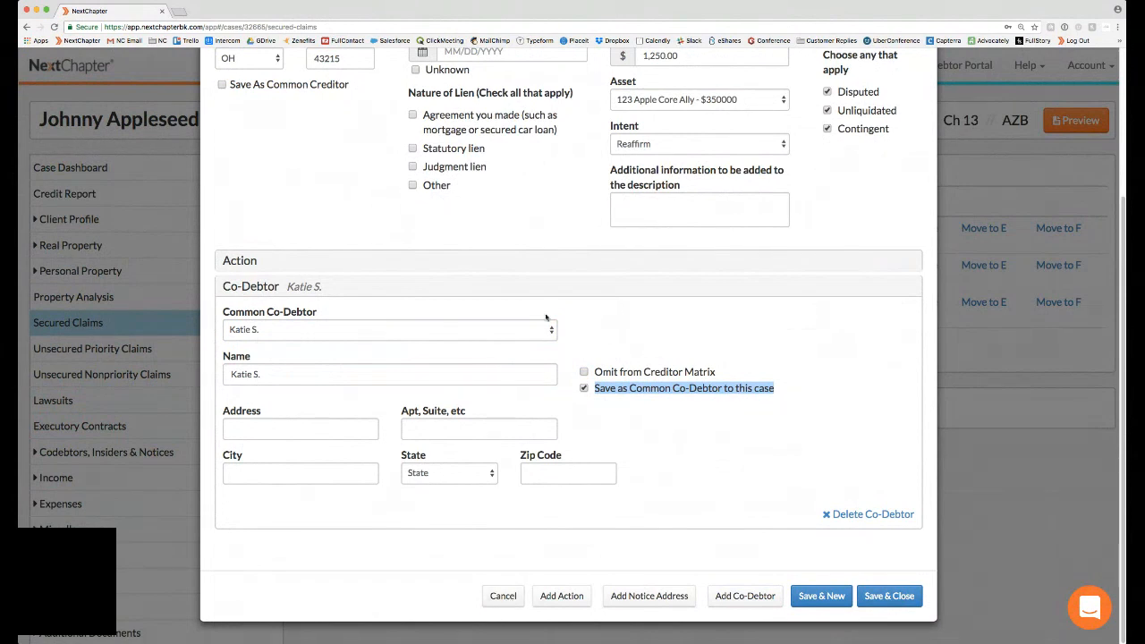
{"action": "left_click", "coordinate": [583, 372]}
{"action": "left_click", "coordinate": [850, 515]}
Close the secured-claim editor, New Codebtor and New Insider forms without saving.
{"action": "left_click", "coordinate": [519, 537]}
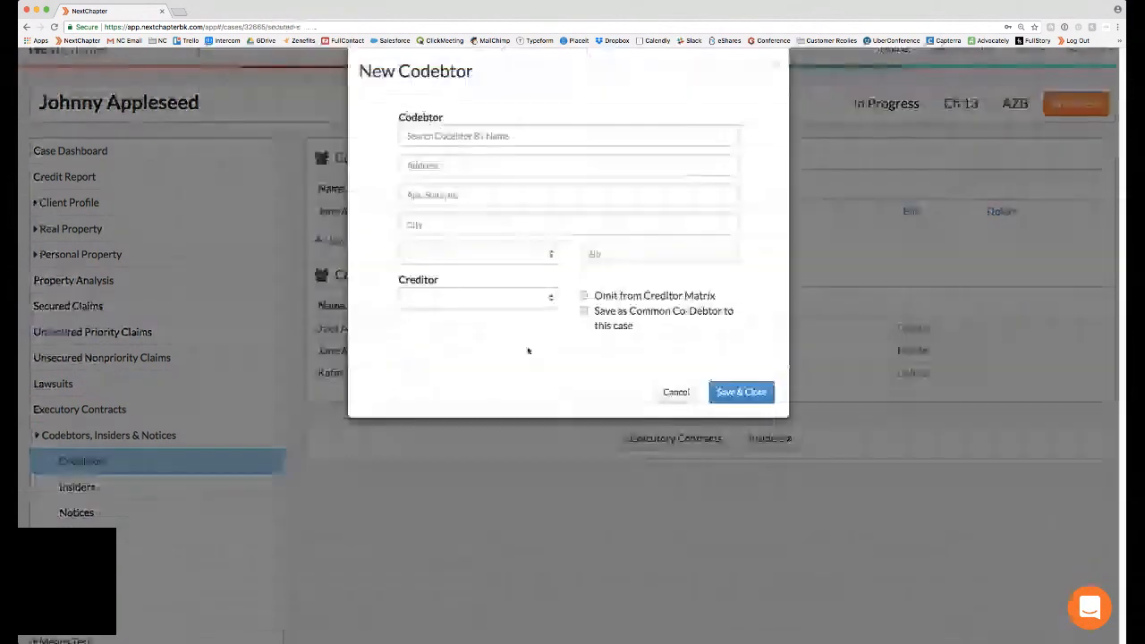
{"action": "left_click", "coordinate": [548, 299]}
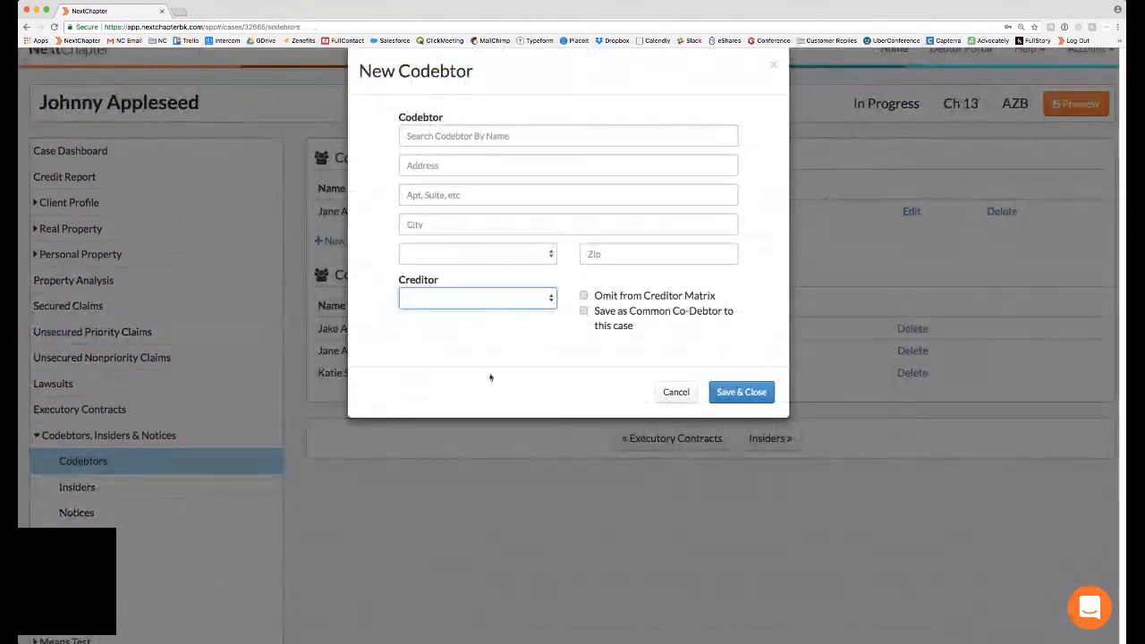
{"action": "left_click", "coordinate": [672, 394]}
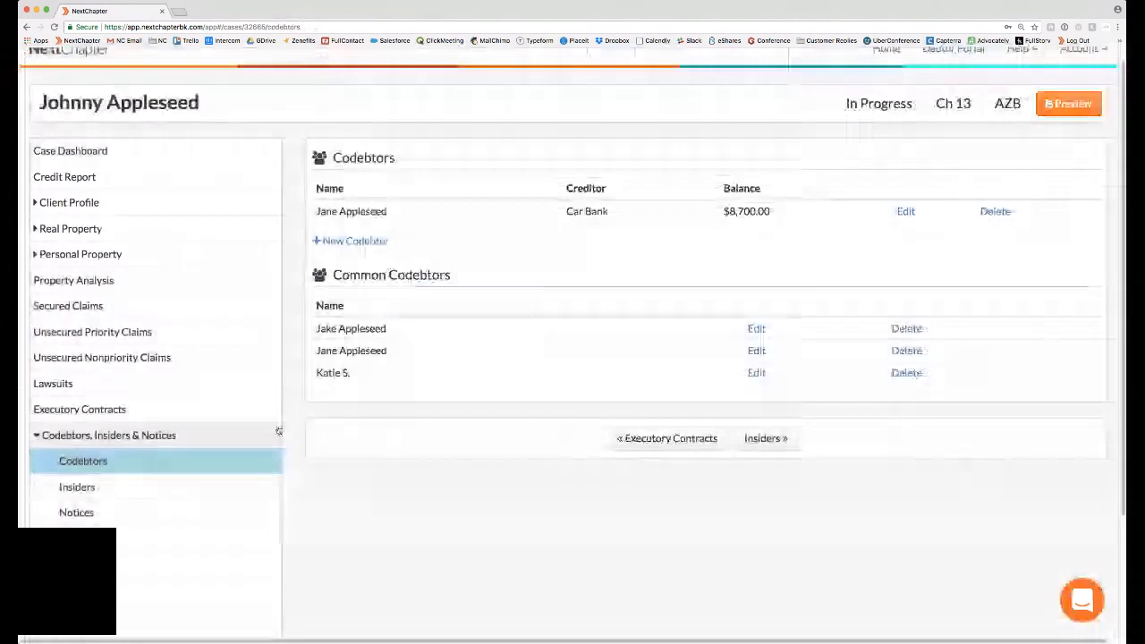
{"action": "left_click", "coordinate": [77, 486]}
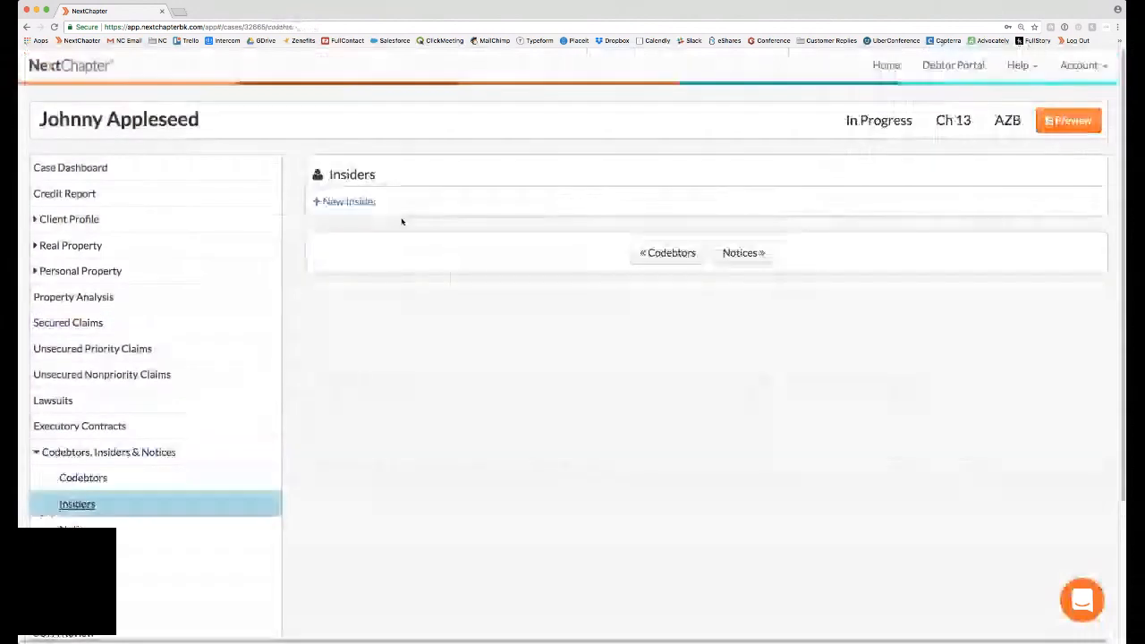
{"action": "left_click", "coordinate": [347, 202]}
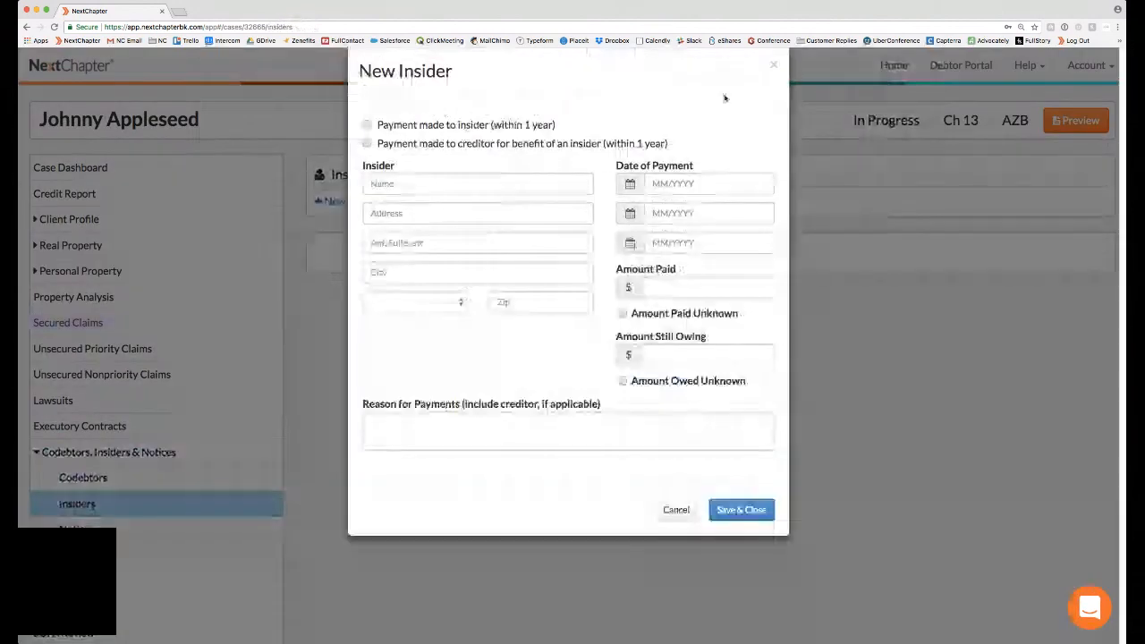
{"action": "left_click", "coordinate": [138, 505]}
Go to Notices and close a blank New Notice Address form unsaved.
{"action": "left_click", "coordinate": [138, 528]}
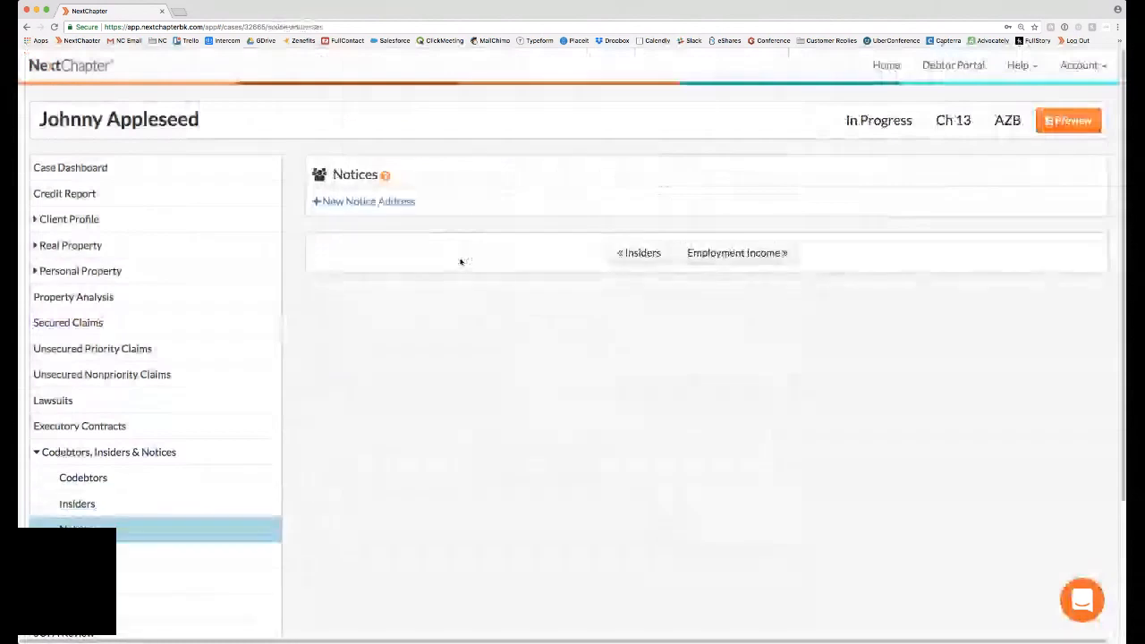
{"action": "left_click", "coordinate": [361, 204]}
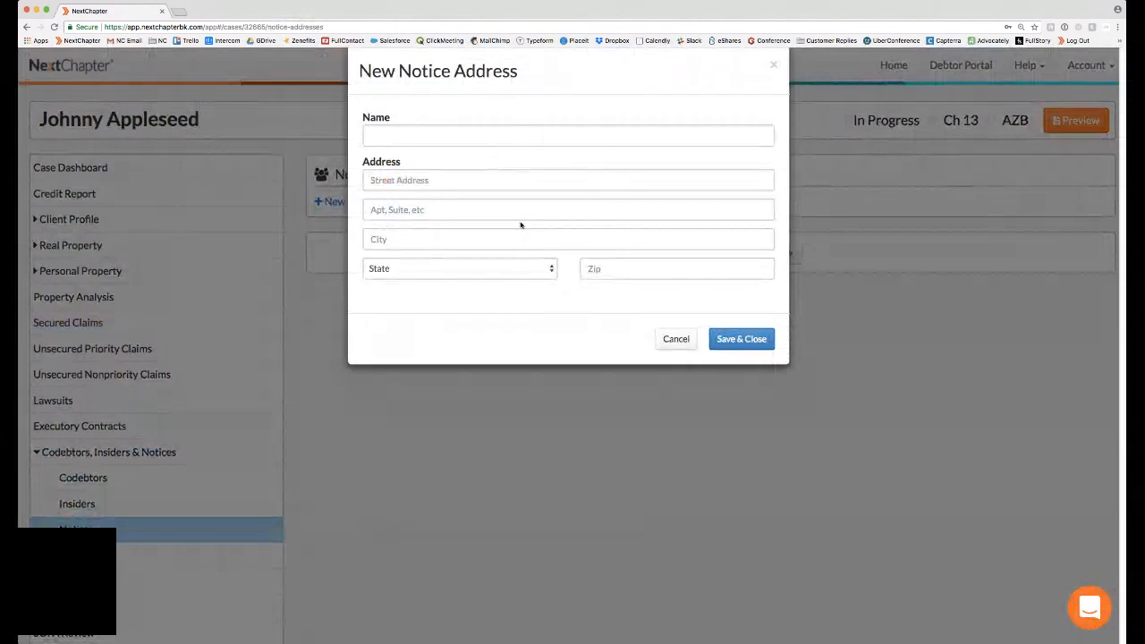
{"action": "left_click", "coordinate": [879, 229]}
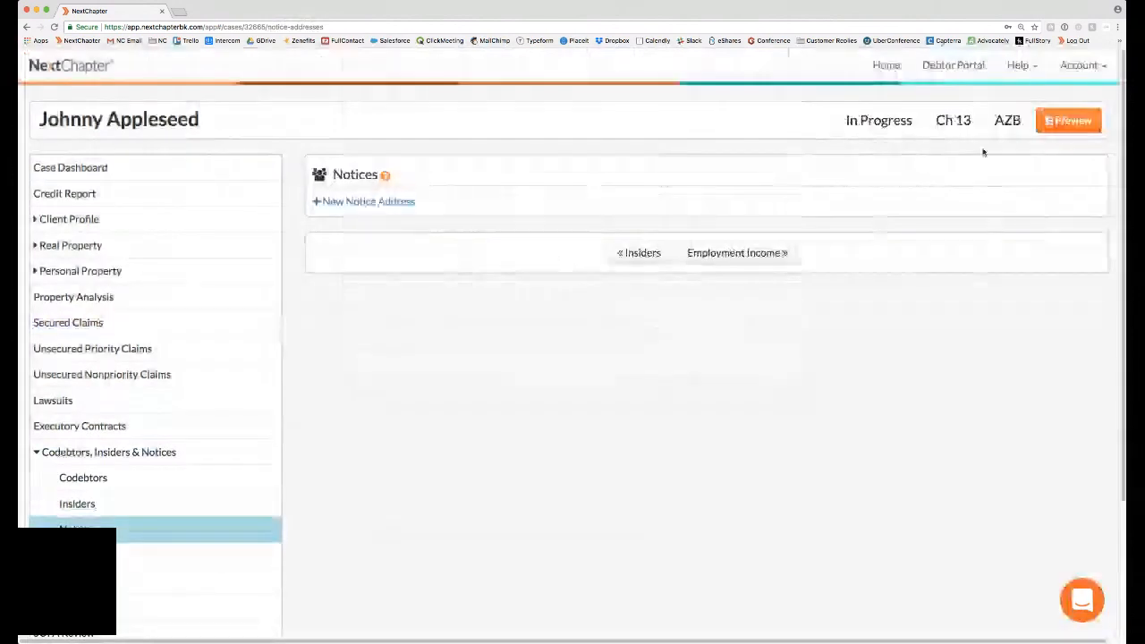
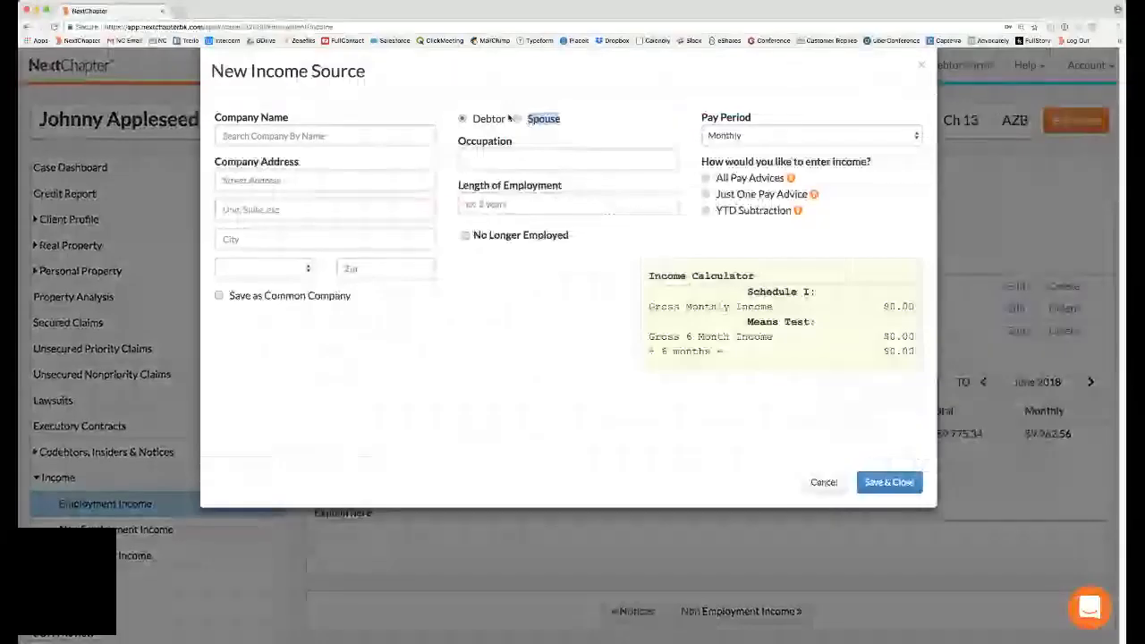
Mark a new income source as the spouse's, then close the form without saving.
{"action": "left_click", "coordinate": [515, 119]}
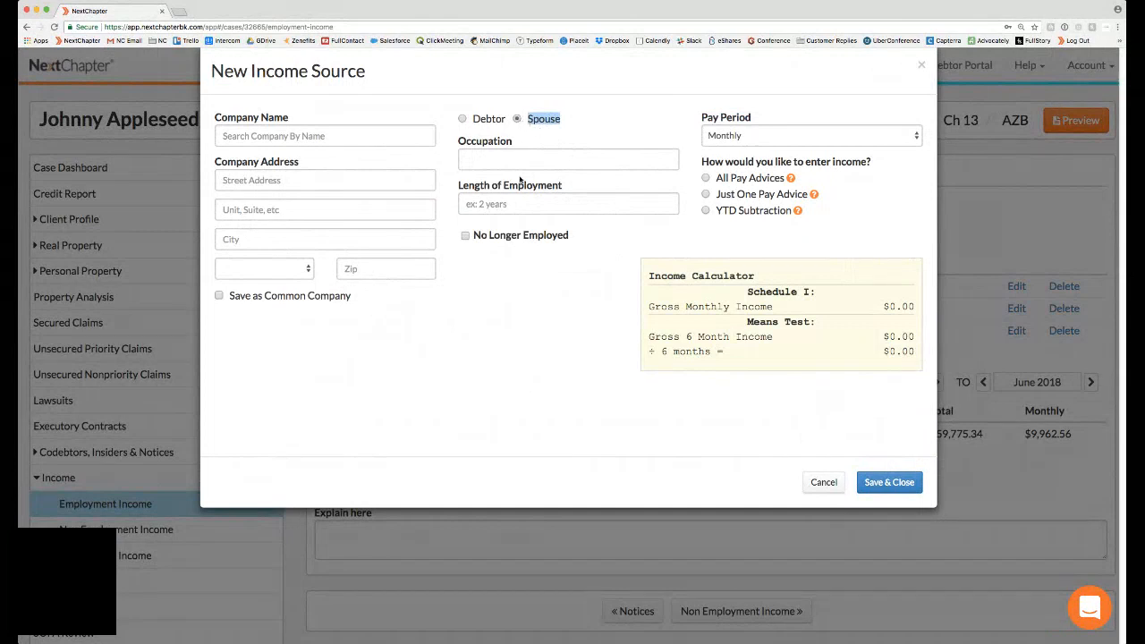
{"action": "left_click", "coordinate": [921, 67]}
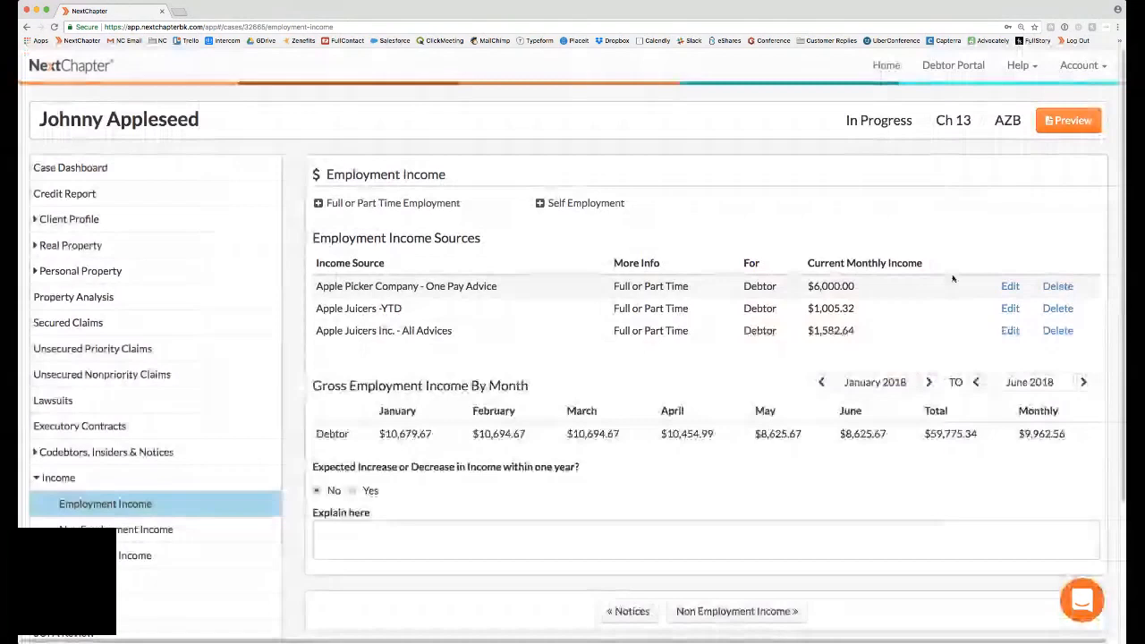
{"action": "left_click", "coordinate": [1010, 286]}
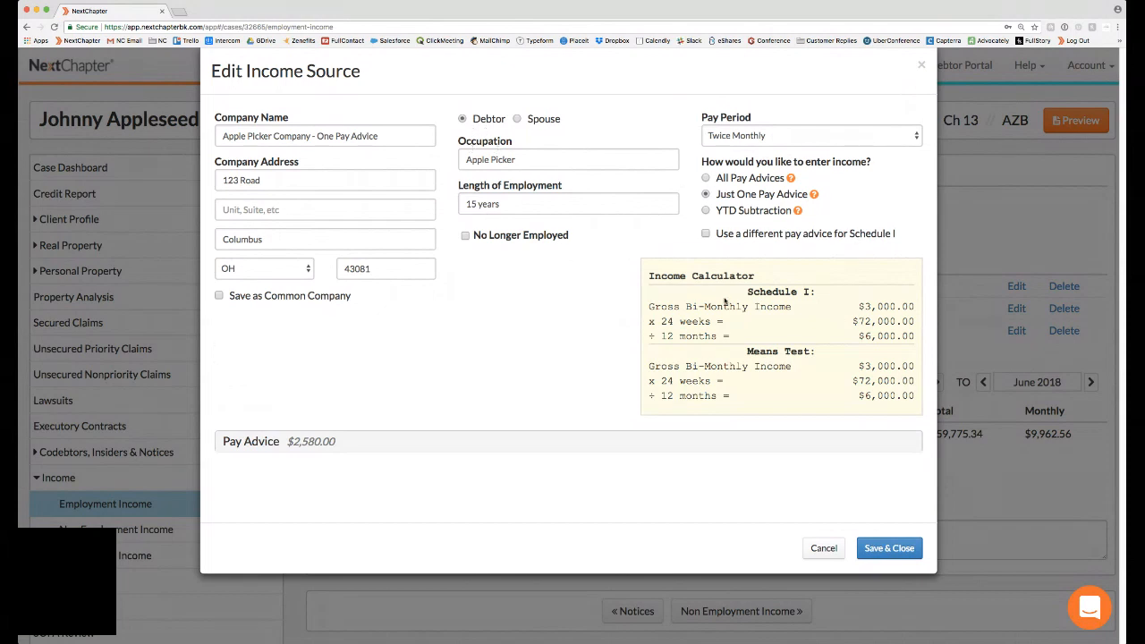
{"action": "left_click", "coordinate": [773, 139]}
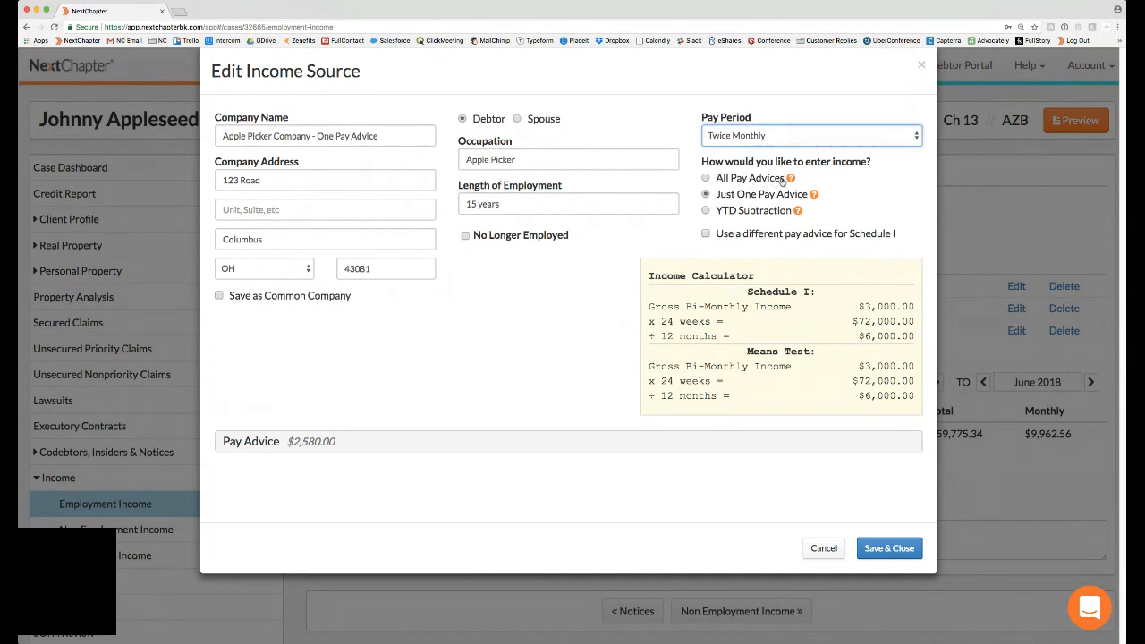
{"action": "mouse_move", "coordinate": [790, 179]}
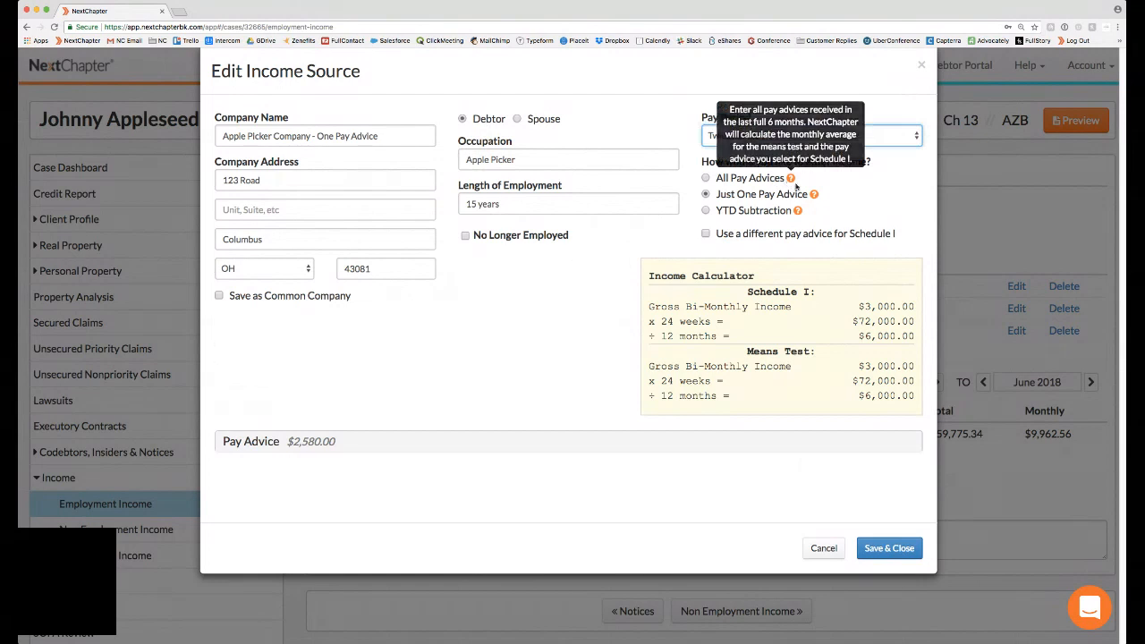
{"action": "mouse_move", "coordinate": [815, 195]}
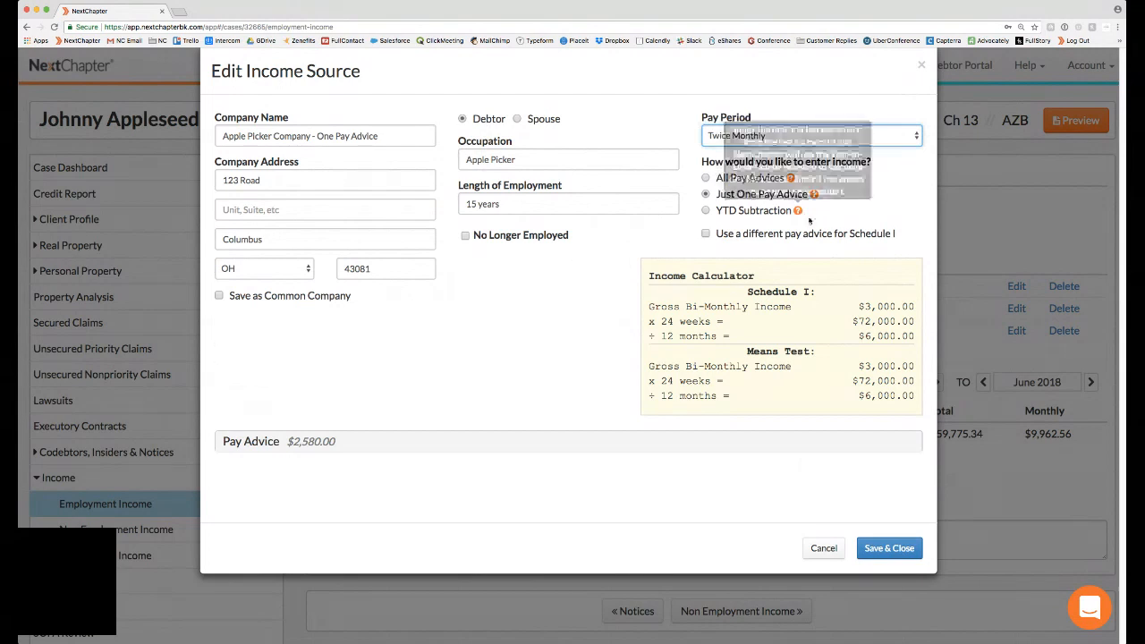
{"action": "left_click", "coordinate": [391, 441]}
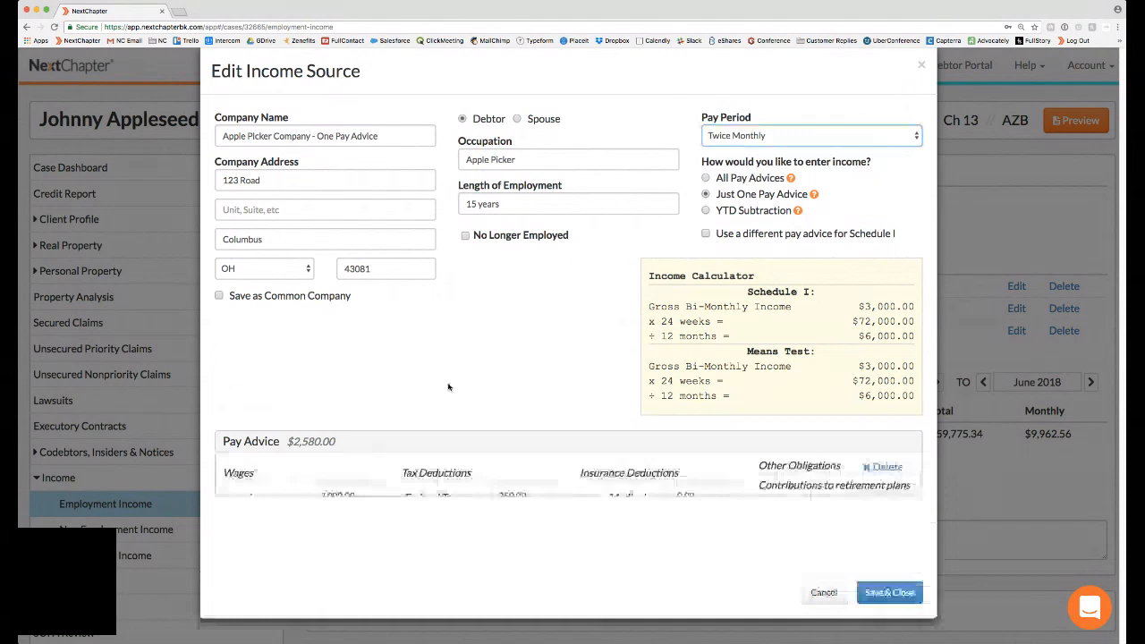
{"action": "scroll", "coordinate": [449, 388], "scroll_direction": "down", "scroll_amount": 2}
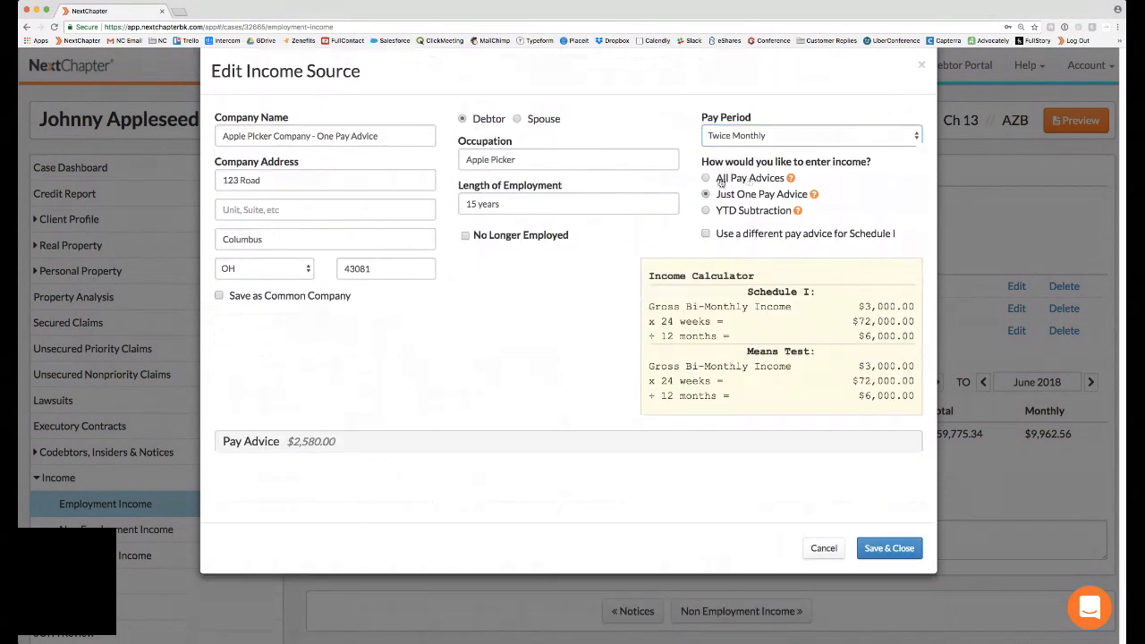
{"action": "mouse_move", "coordinate": [791, 179]}
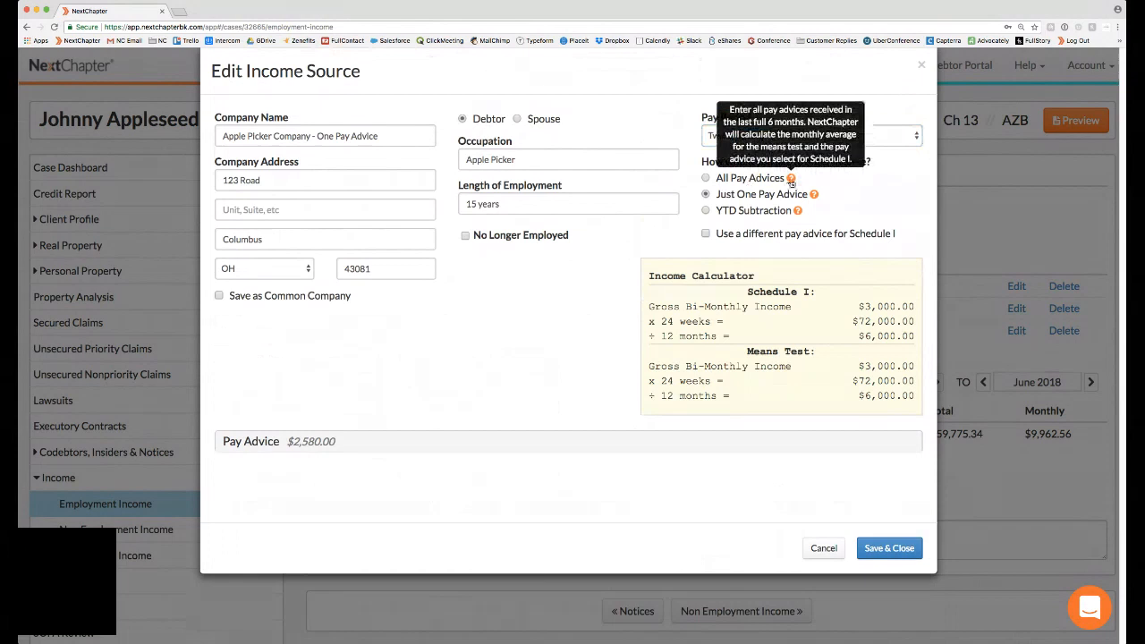
{"action": "left_click", "coordinate": [790, 179]}
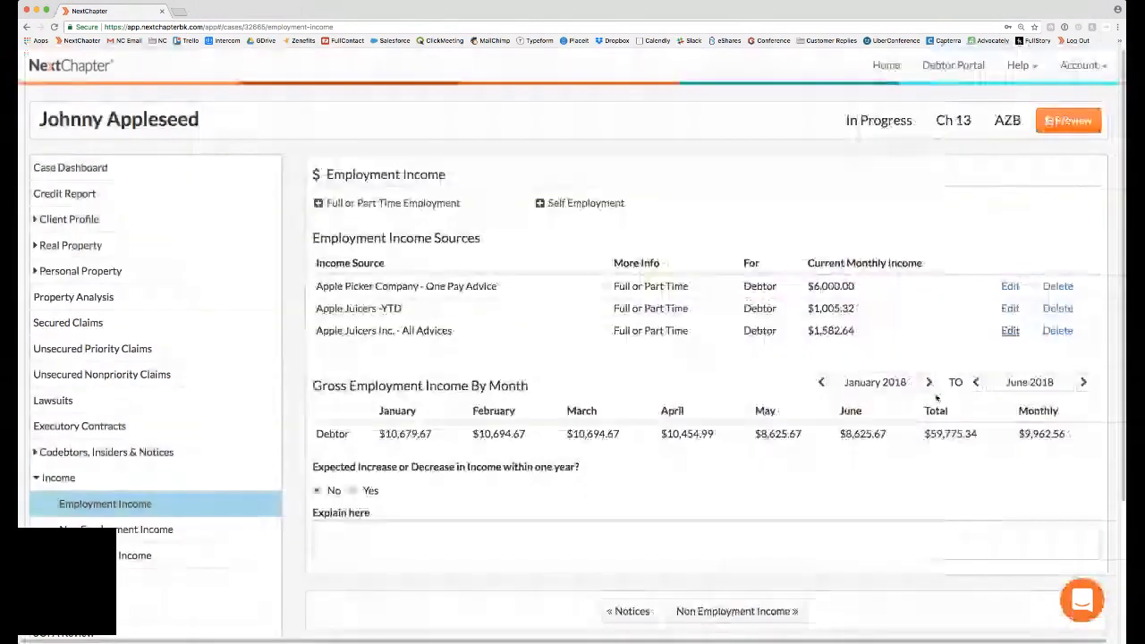
Open the Apple Juicers Inc. - All Advices source and review its 6 month average option.
{"action": "left_click", "coordinate": [1011, 332]}
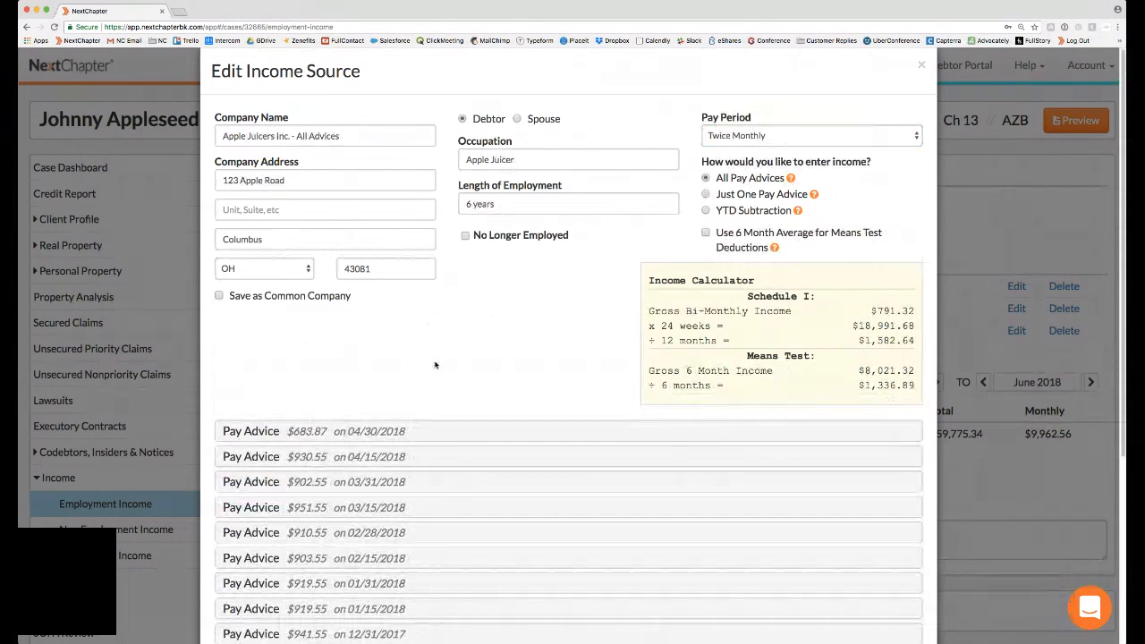
{"action": "left_click_drag", "start_coordinate": [717, 233], "coordinate": [767, 252]}
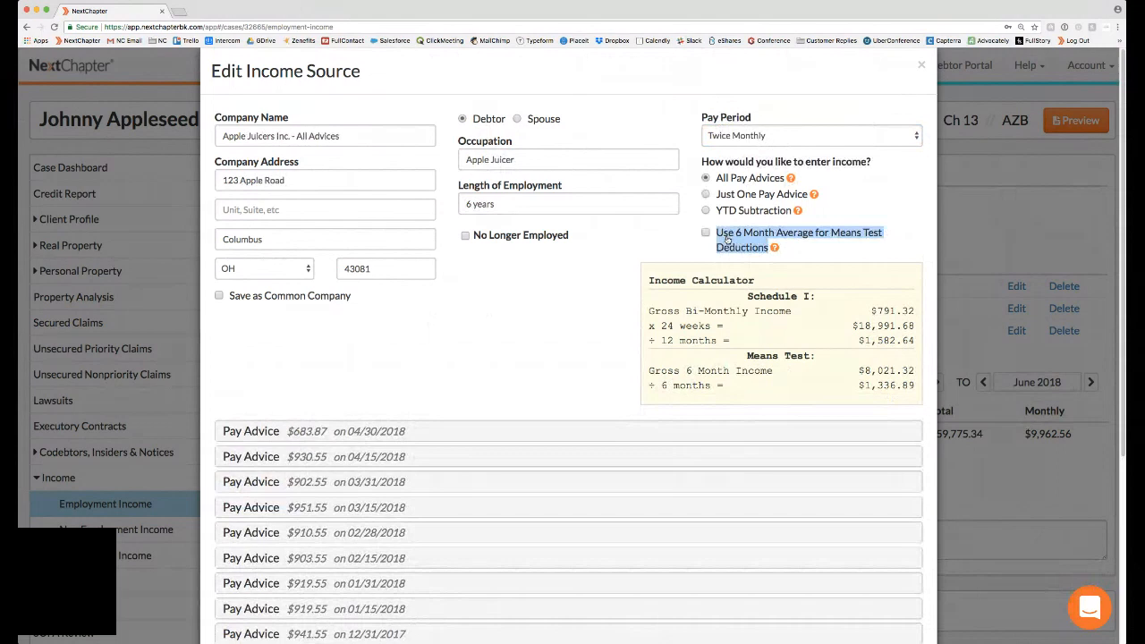
{"action": "mouse_move", "coordinate": [776, 249]}
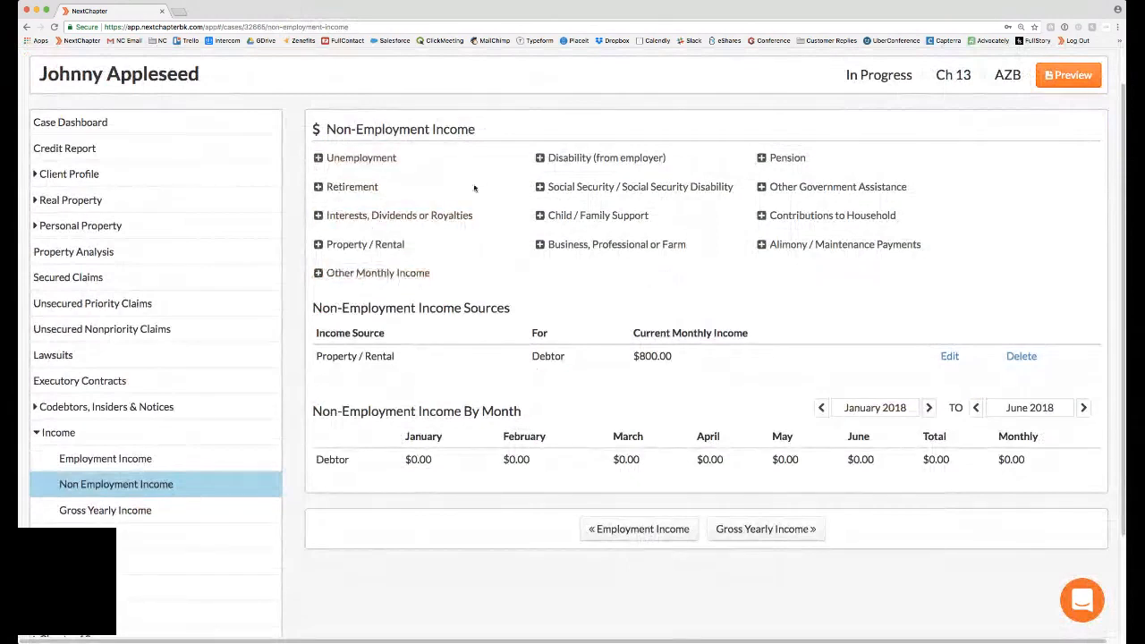
Review the Social Security income type and add a blank 2018 YTD non-employment income line.
{"action": "left_click_drag", "start_coordinate": [744, 188], "coordinate": [549, 188]}
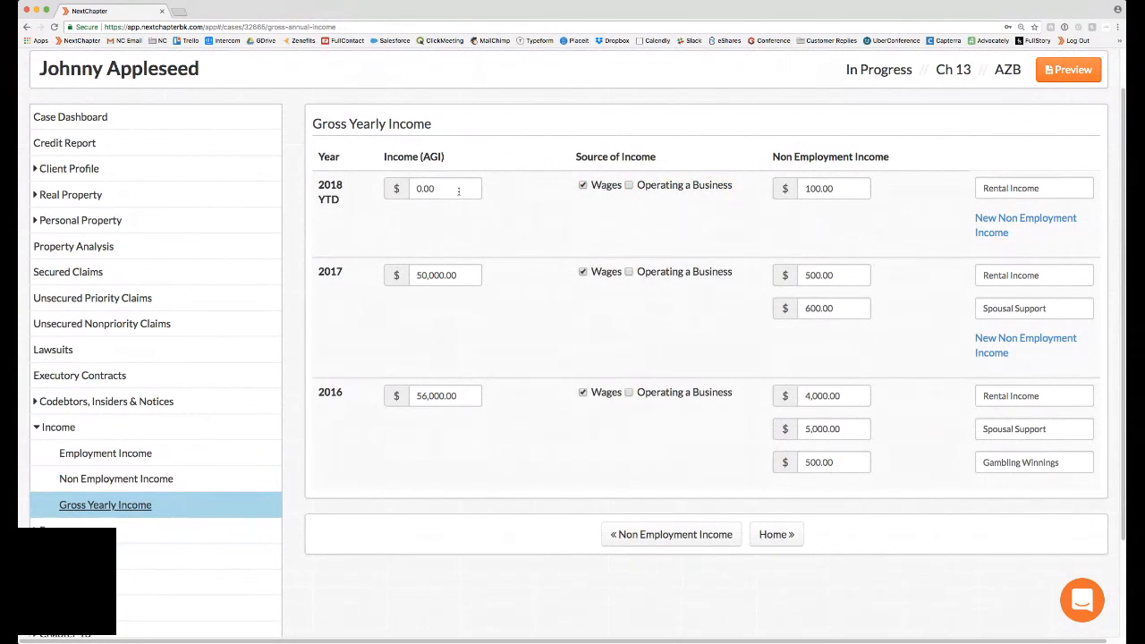
{"action": "left_click", "coordinate": [984, 222]}
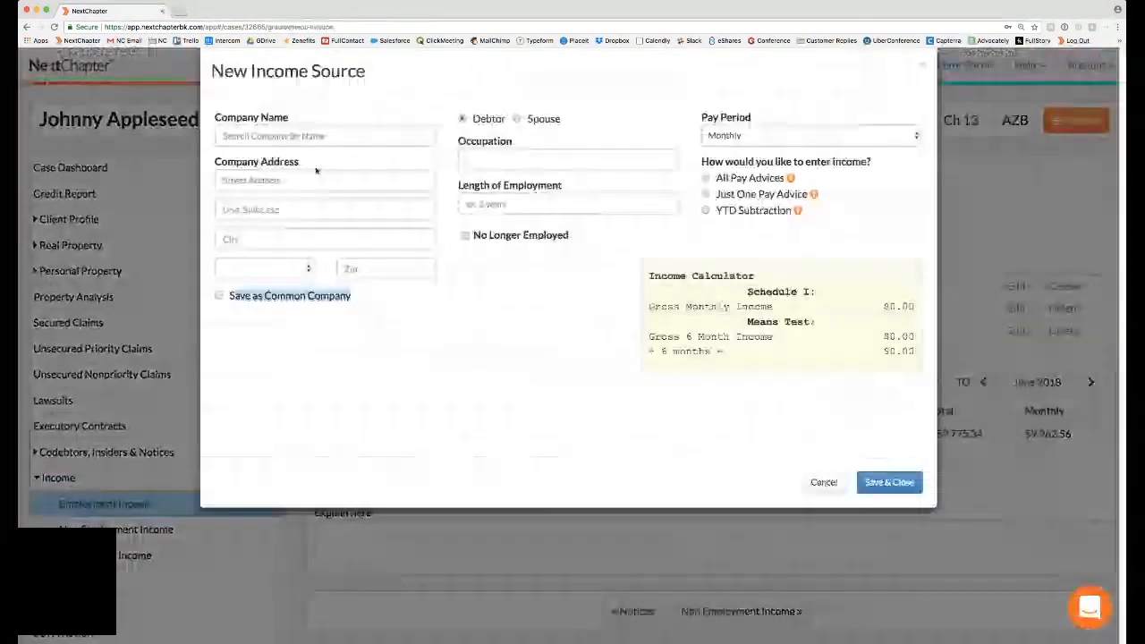
Autofill FedEx and its address as the employer from 'fed', then close the form unsaved.
{"action": "left_click", "coordinate": [293, 136]}
{"action": "type", "text": "fed"}
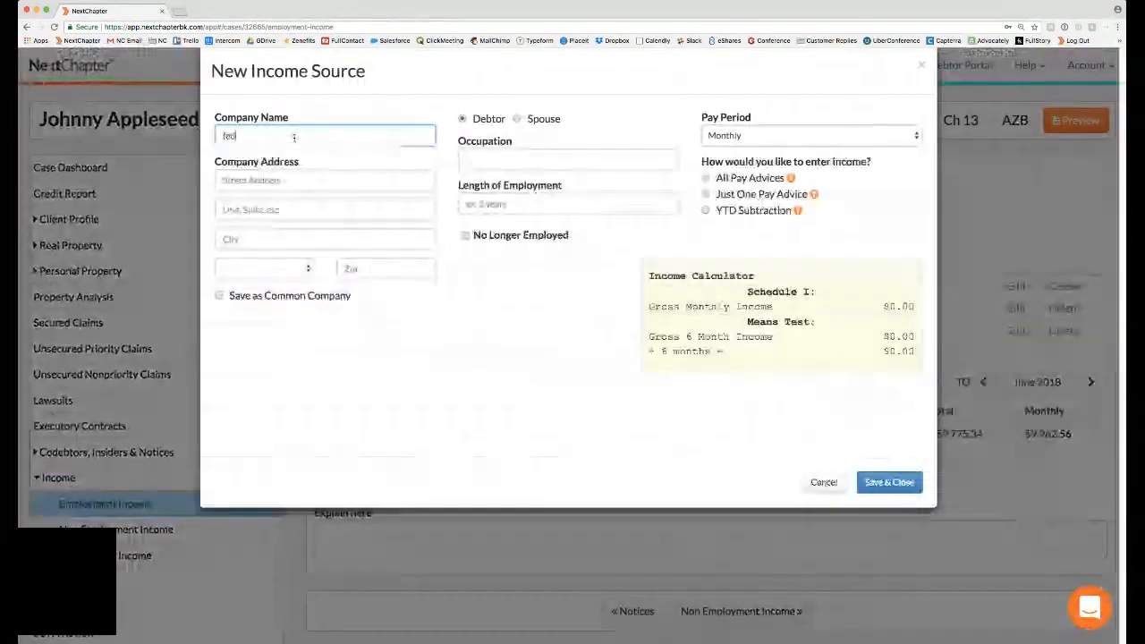
{"action": "left_click", "coordinate": [268, 154]}
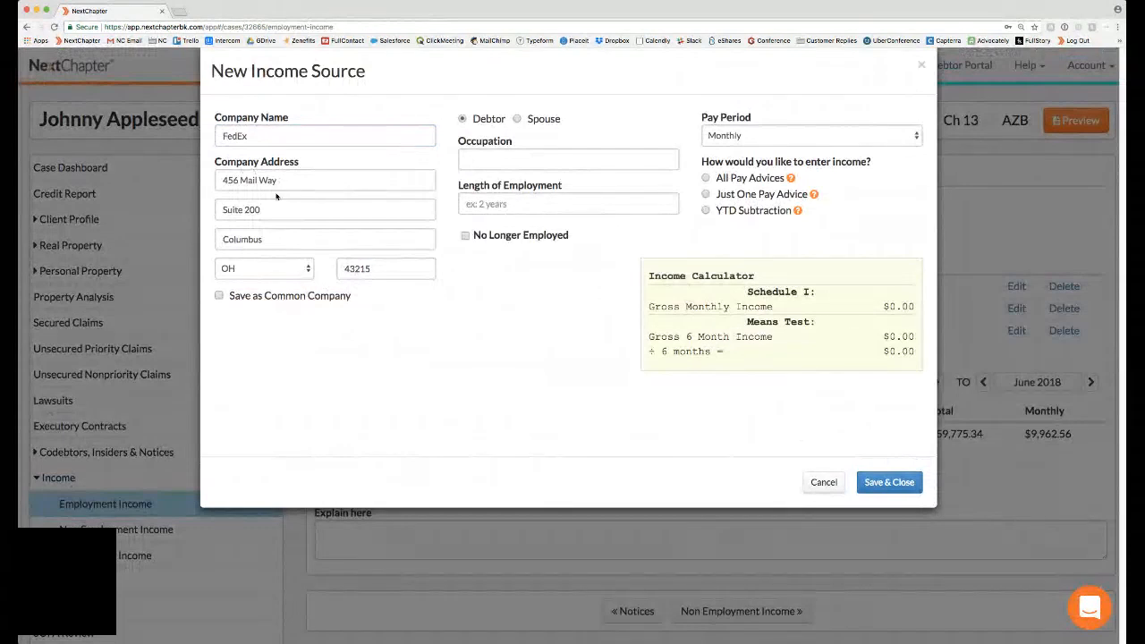
{"action": "left_click", "coordinate": [921, 65]}
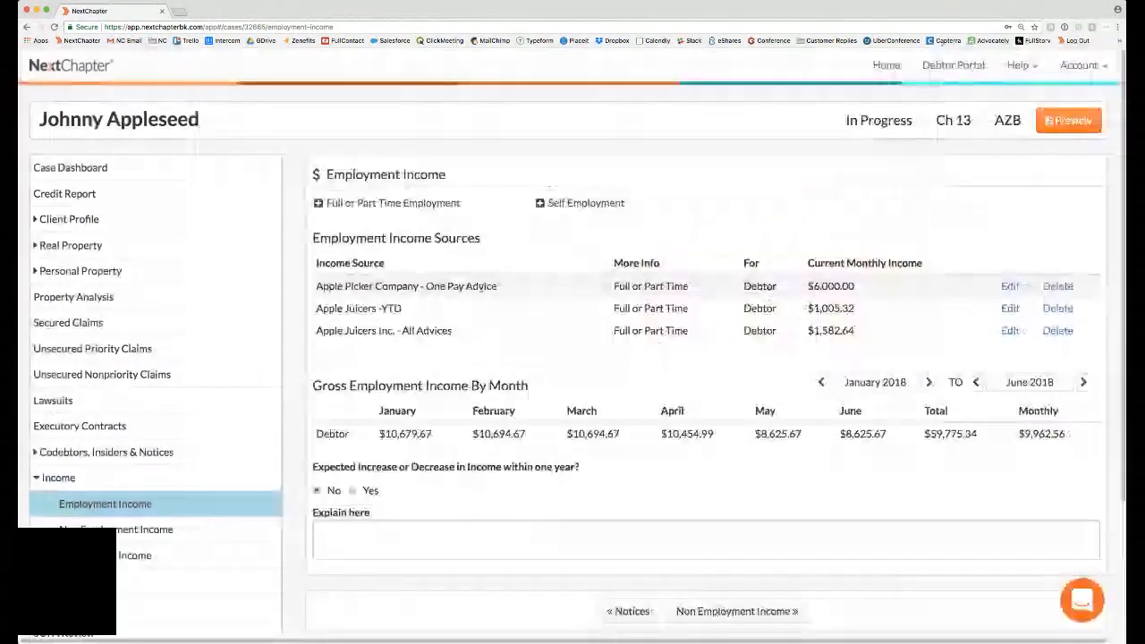
{"action": "scroll", "coordinate": [72, 428], "scroll_direction": "down", "scroll_amount": 2}
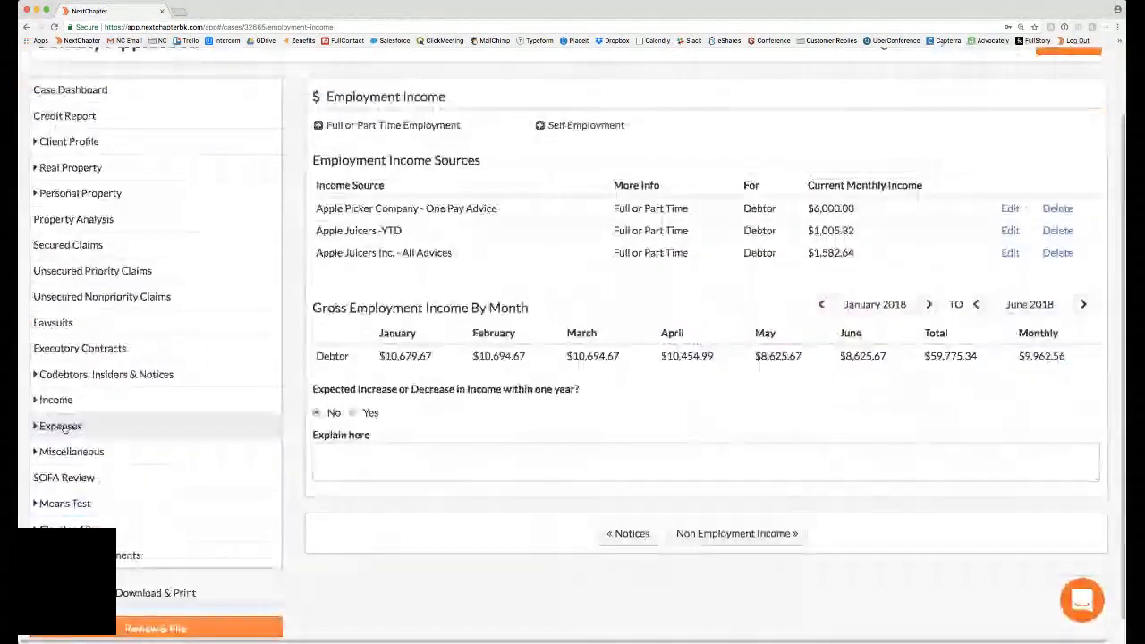
On the Home expenses page, change the mortgage/rent from 3,000.00 to 3,500.00.
{"action": "left_click", "coordinate": [60, 425]}
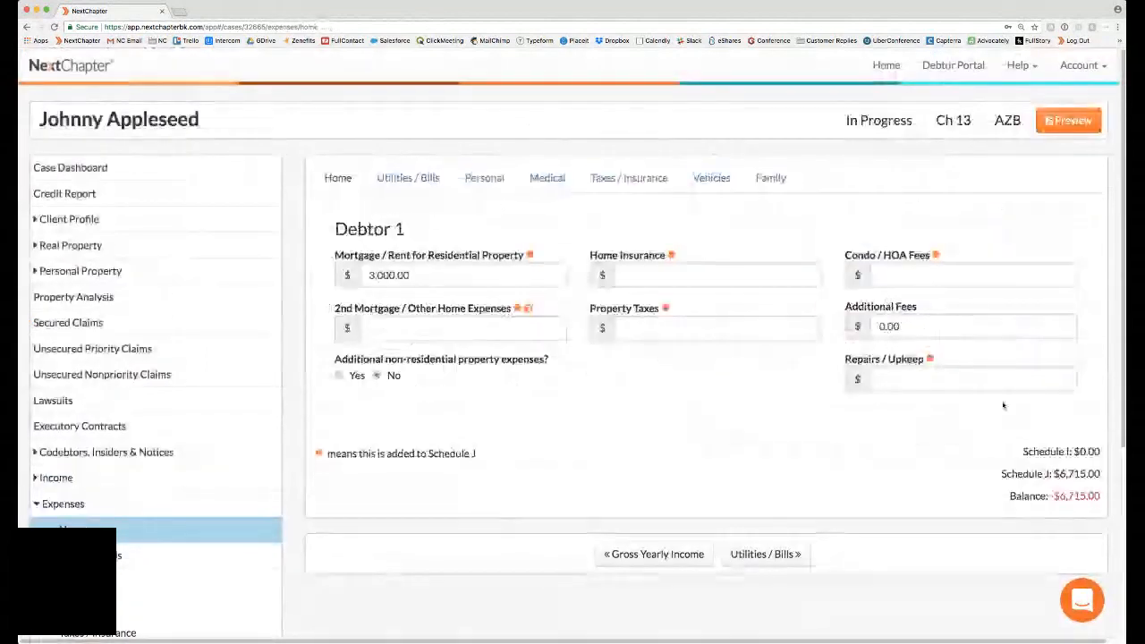
{"action": "scroll", "coordinate": [1003, 342], "scroll_direction": "down", "scroll_amount": 2}
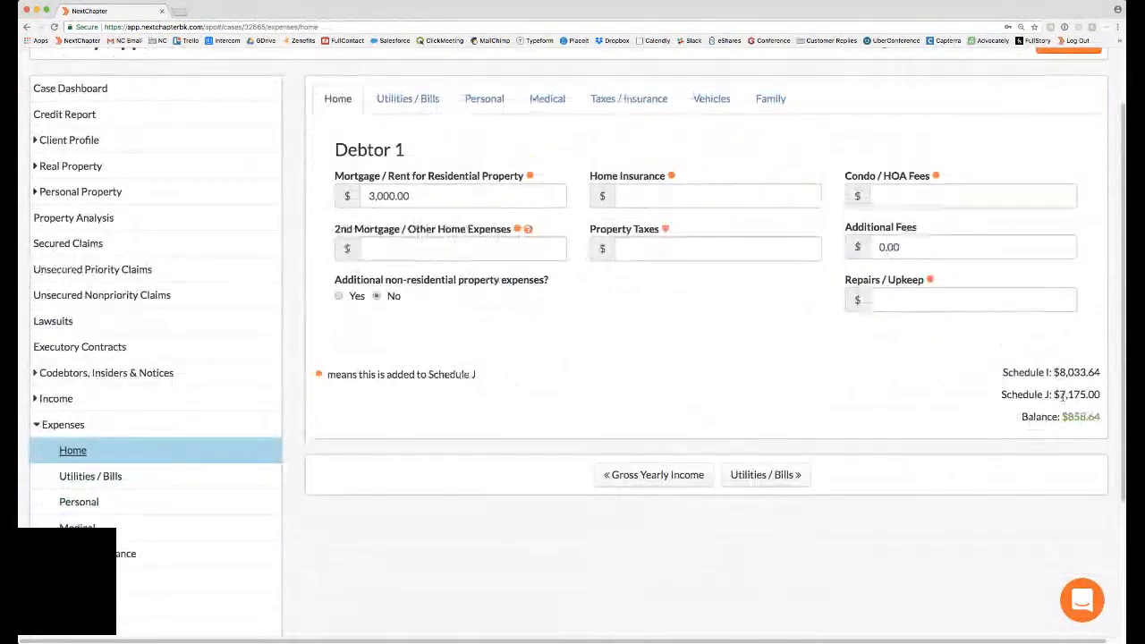
{"action": "left_click_drag", "start_coordinate": [1002, 372], "coordinate": [1102, 374]}
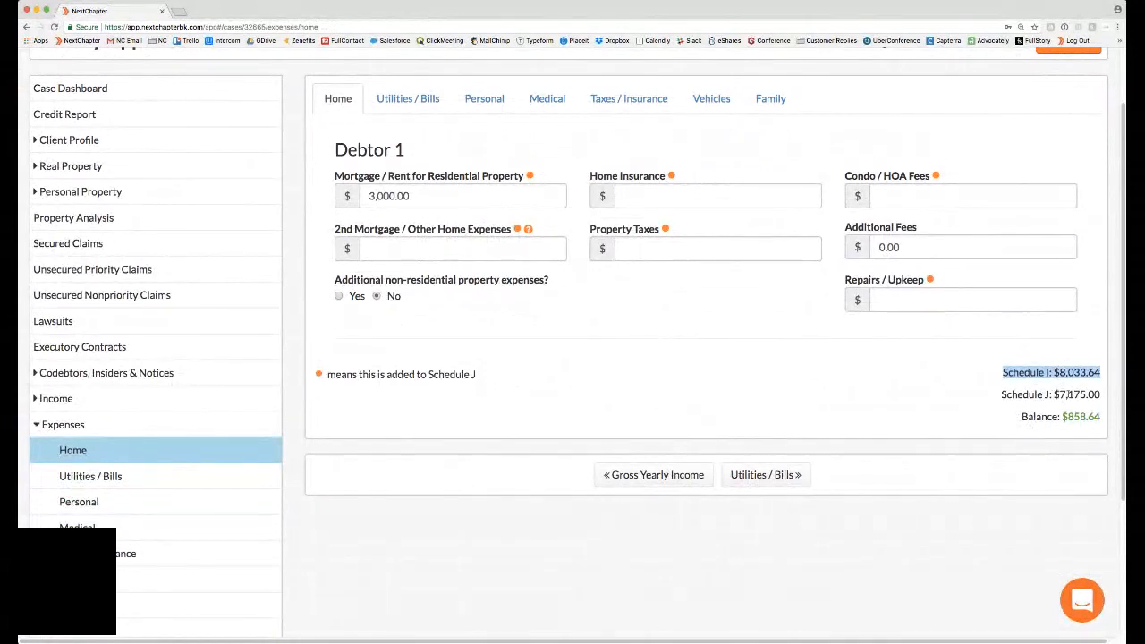
{"action": "left_click", "coordinate": [444, 194]}
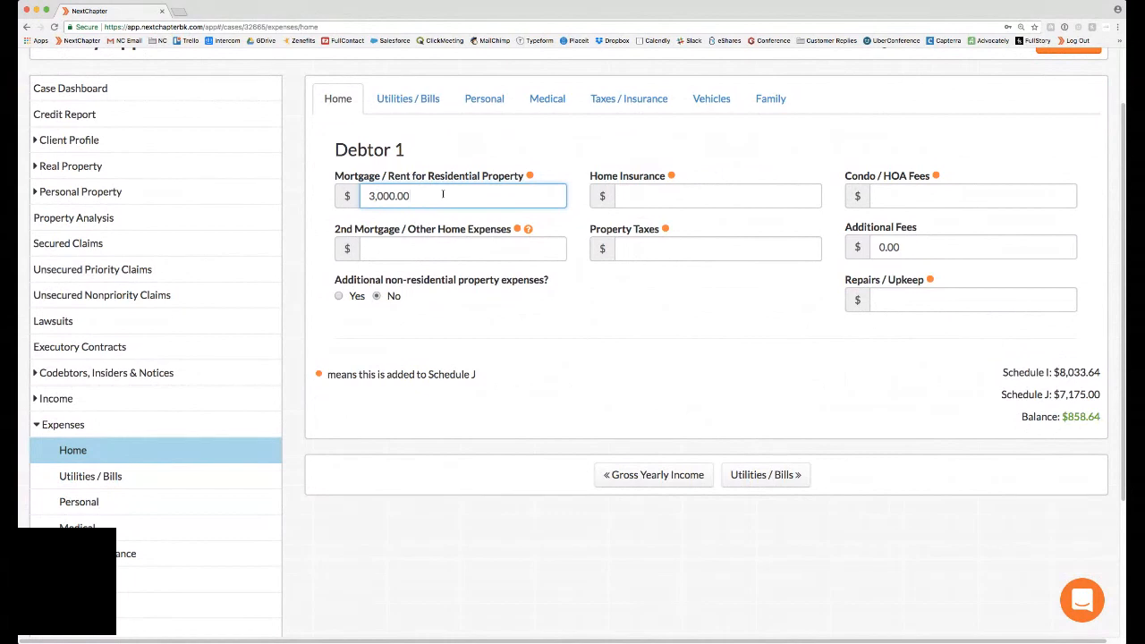
{"action": "left_click_drag", "start_coordinate": [441, 194], "coordinate": [341, 195]}
{"action": "key", "text": "BackSpace"}
{"action": "type", "text": "3500"}
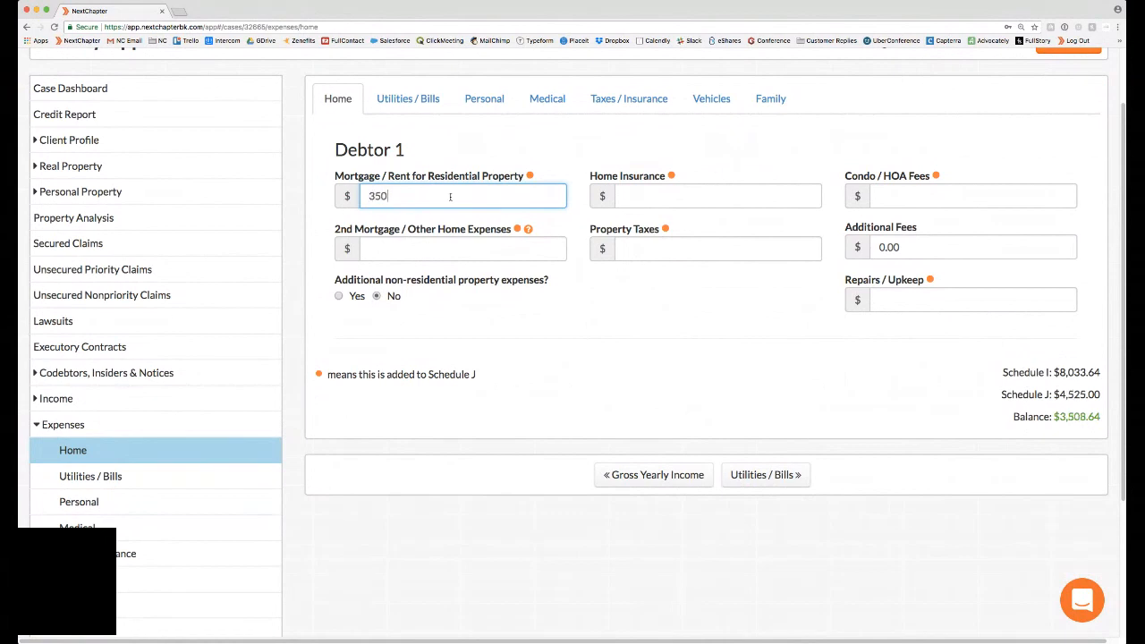
{"action": "left_click", "coordinate": [438, 217]}
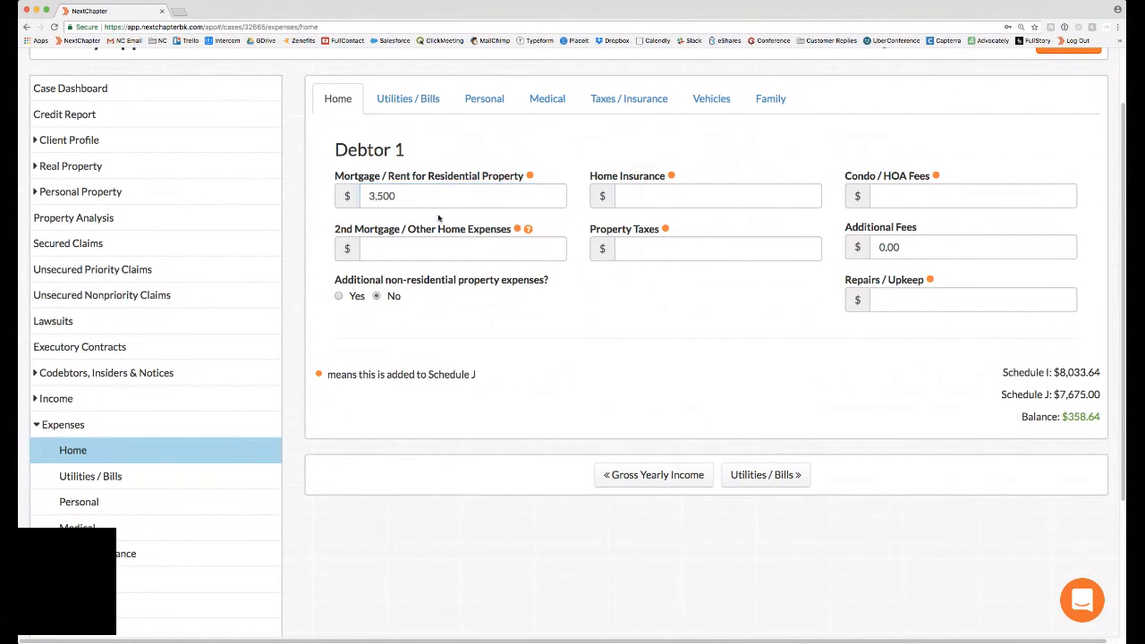
Review the updated Schedule J totals and reopen the Home expenses page.
{"action": "scroll", "coordinate": [438, 217], "scroll_direction": "down", "scroll_amount": 2}
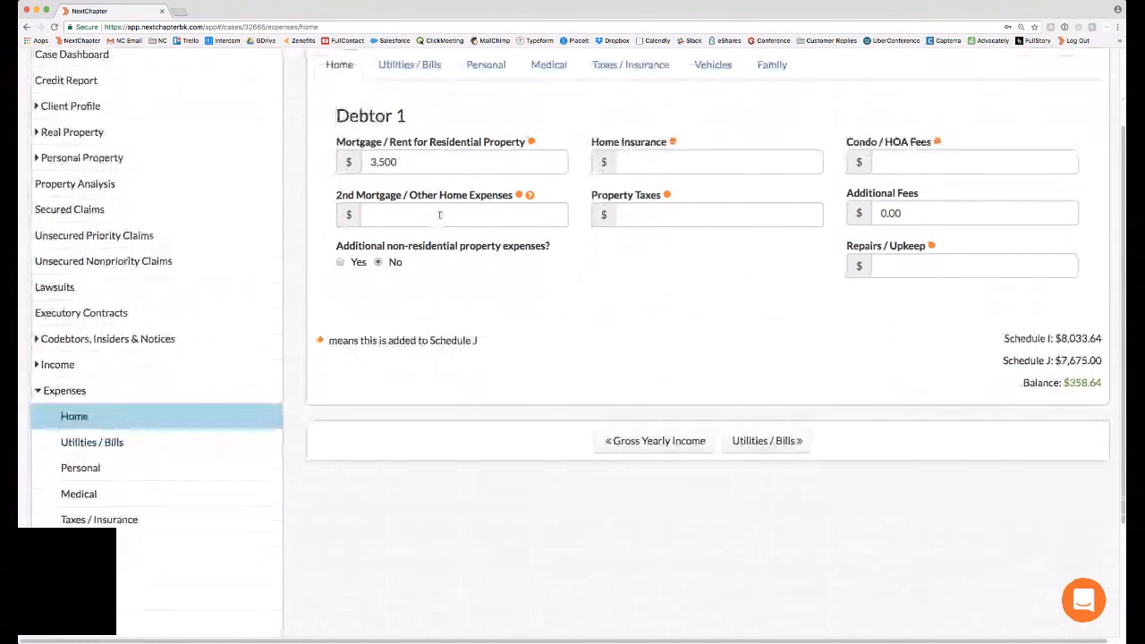
{"action": "scroll", "coordinate": [439, 215], "scroll_direction": "up", "scroll_amount": 3}
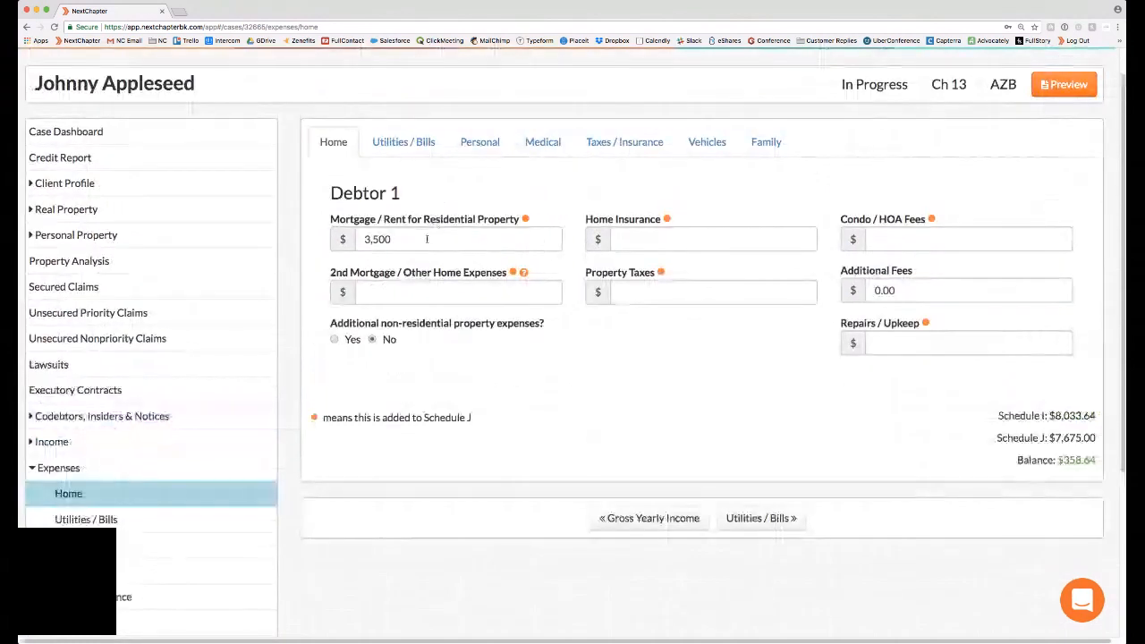
{"action": "scroll", "coordinate": [427, 238], "scroll_direction": "down", "scroll_amount": 3}
{"action": "left_click_drag", "start_coordinate": [1058, 367], "coordinate": [1097, 369]}
{"action": "scroll", "coordinate": [721, 384], "scroll_direction": "down", "scroll_amount": 3}
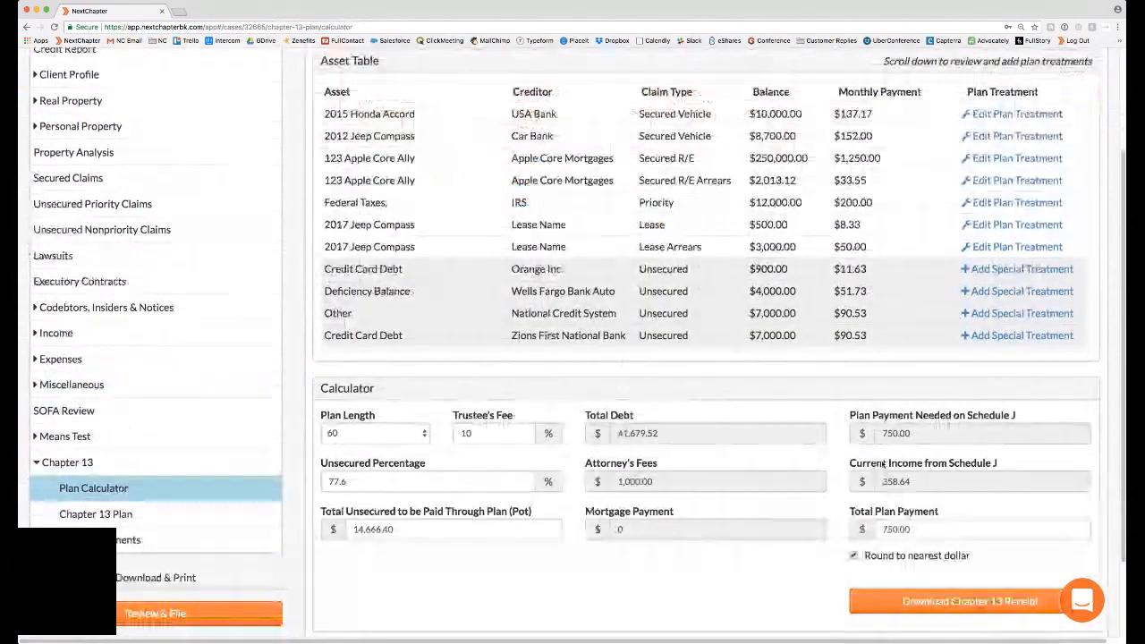
{"action": "left_click_drag", "start_coordinate": [851, 467], "coordinate": [1000, 465]}
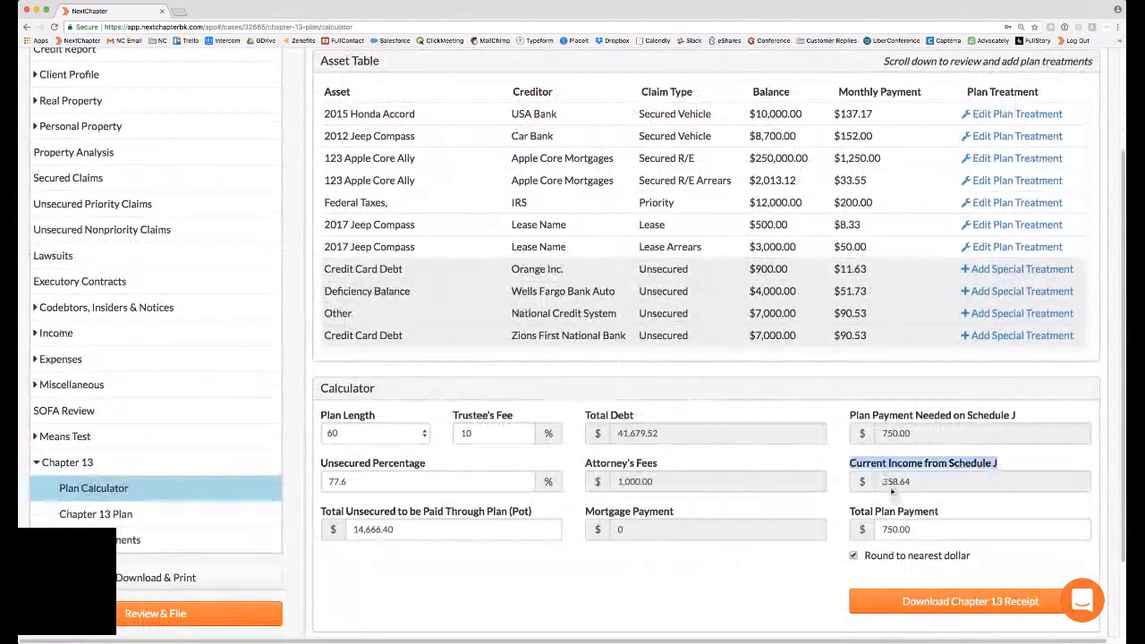
{"action": "scroll", "coordinate": [898, 492], "scroll_direction": "down", "scroll_amount": 1}
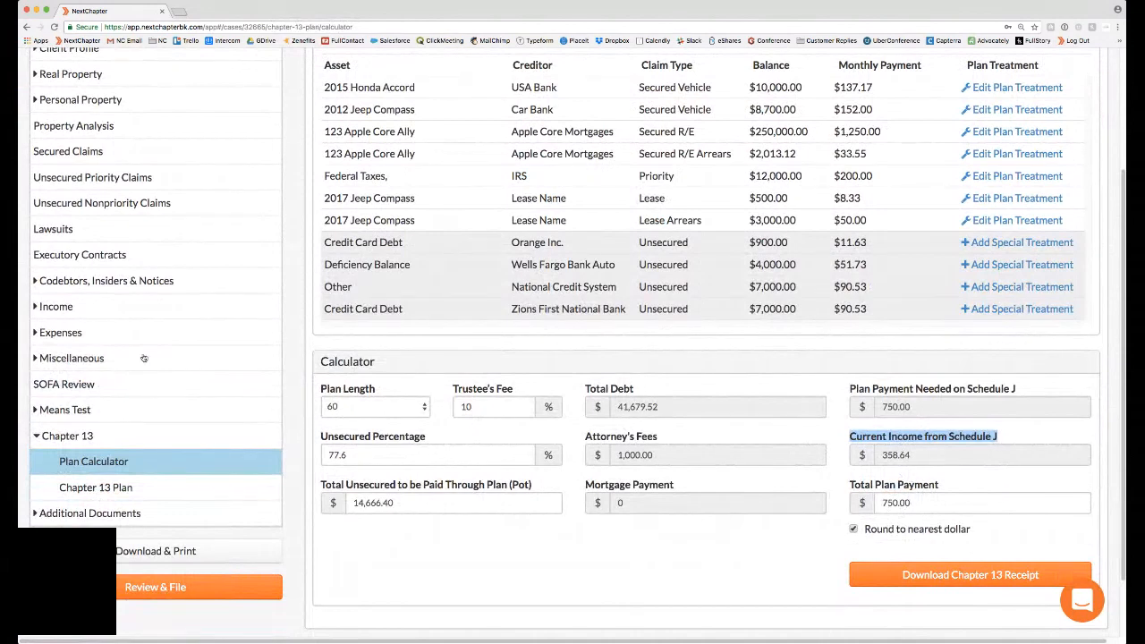
{"action": "left_click", "coordinate": [85, 333]}
{"action": "left_click", "coordinate": [73, 357]}
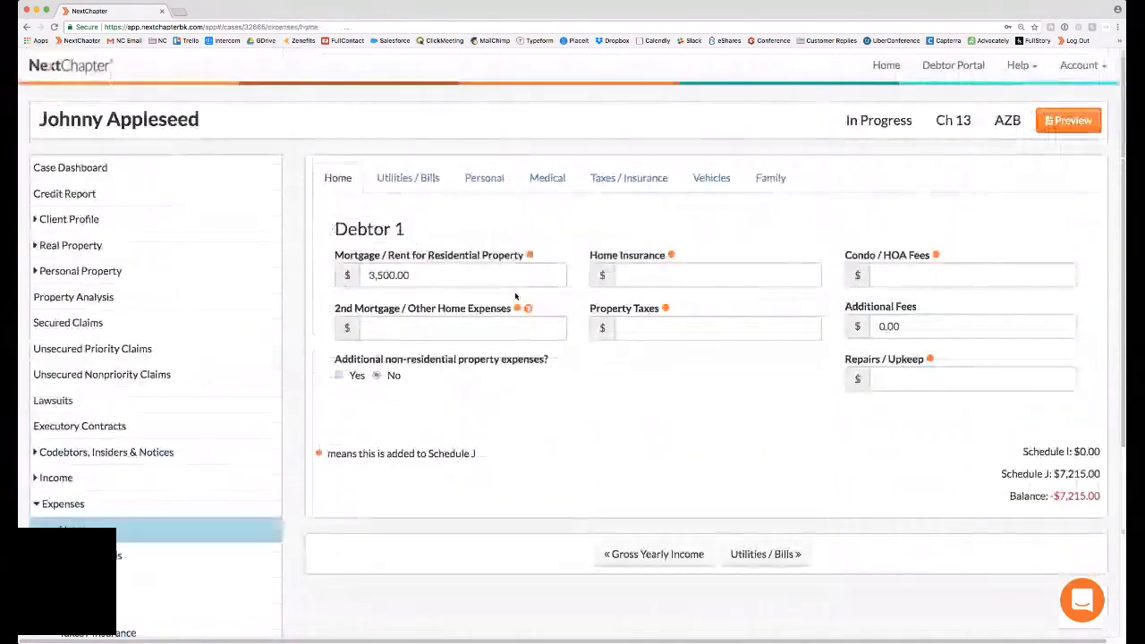
Review the Family expense categories and add two Other Expenses entries.
{"action": "left_click_drag", "start_coordinate": [540, 257], "coordinate": [529, 256]}
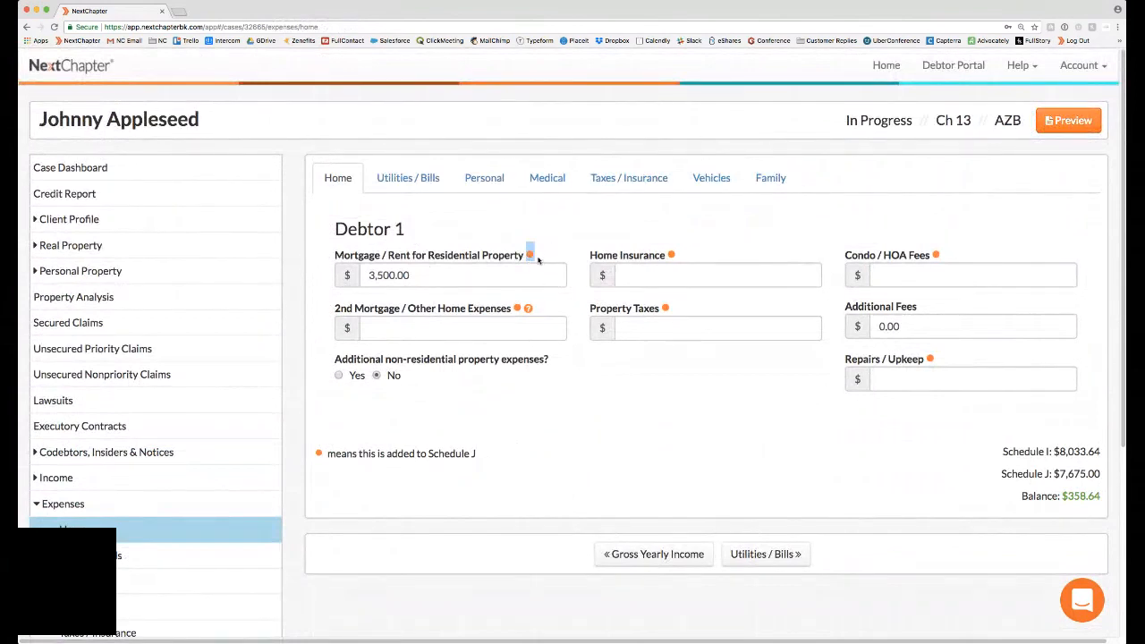
{"action": "left_click", "coordinate": [611, 251]}
{"action": "left_click", "coordinate": [766, 180]}
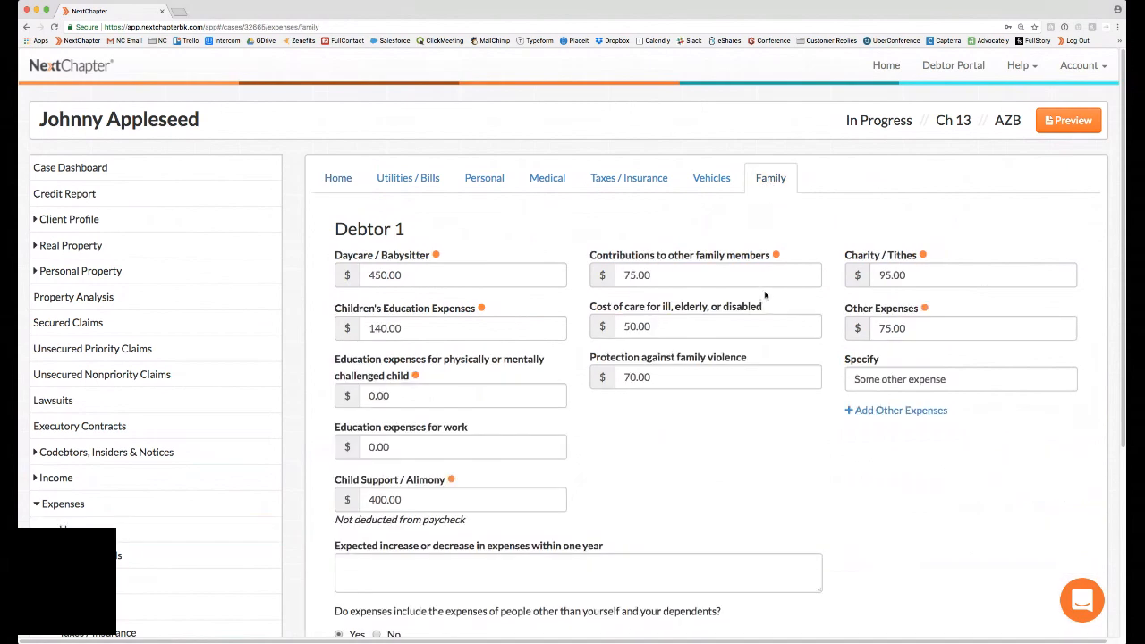
{"action": "left_click_drag", "start_coordinate": [590, 306], "coordinate": [658, 310]}
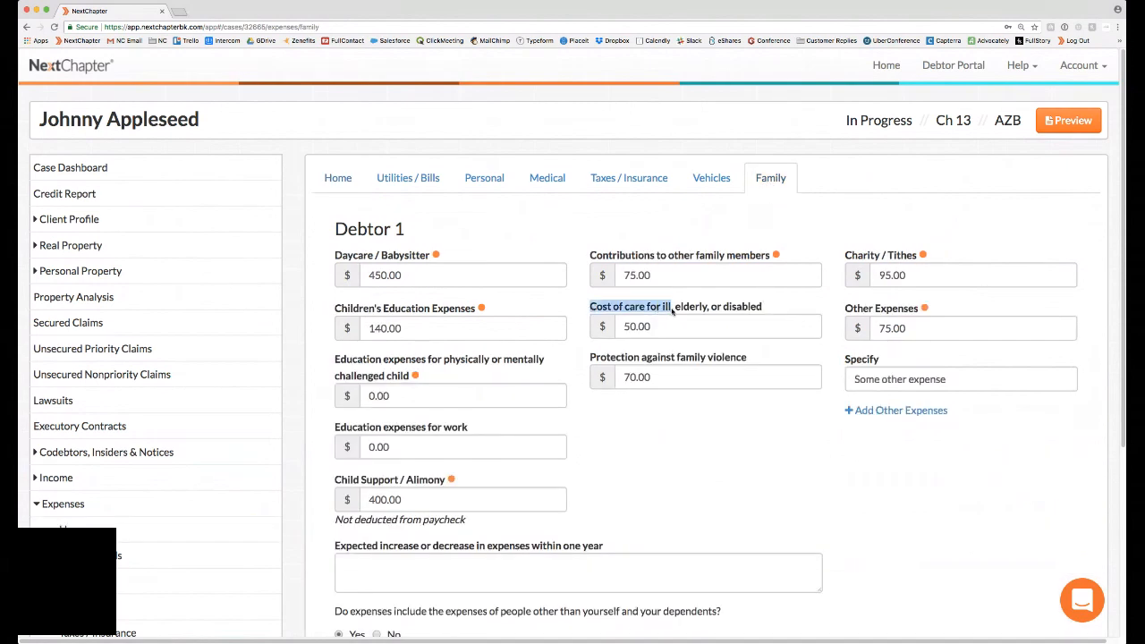
{"action": "left_click_drag", "start_coordinate": [590, 357], "coordinate": [750, 361]}
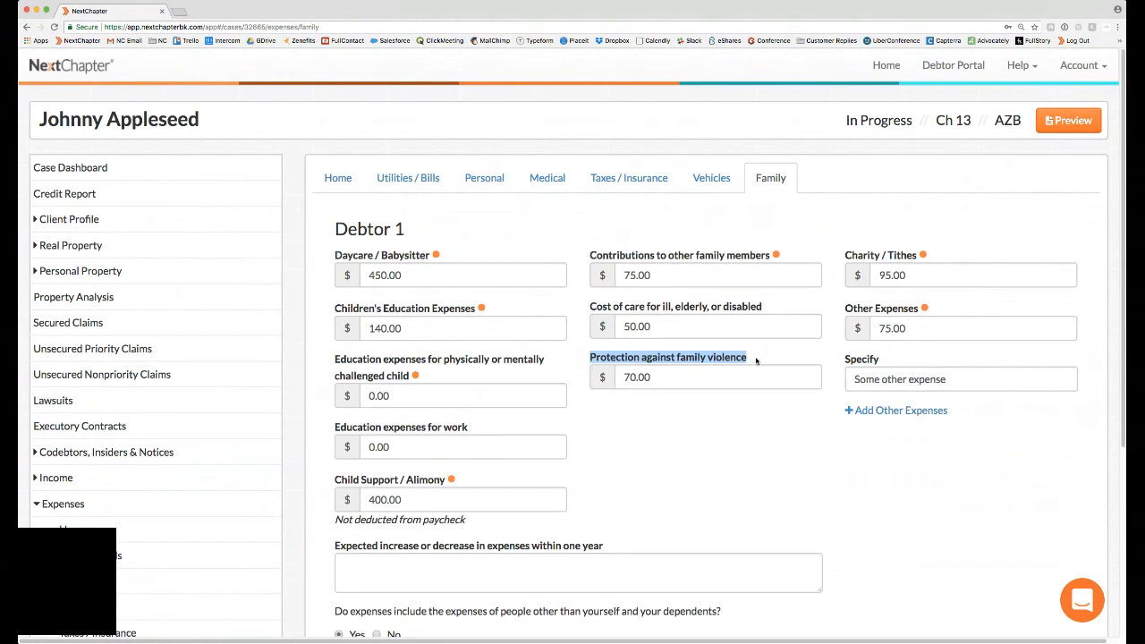
{"action": "left_click", "coordinate": [756, 362]}
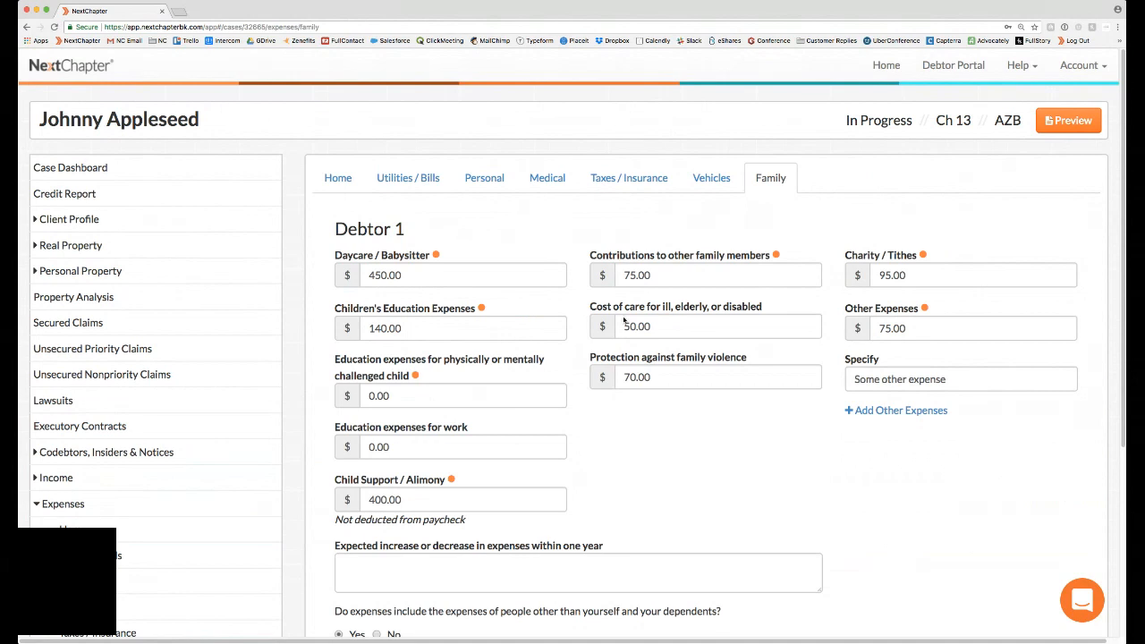
{"action": "left_click_drag", "start_coordinate": [335, 427], "coordinate": [404, 429]}
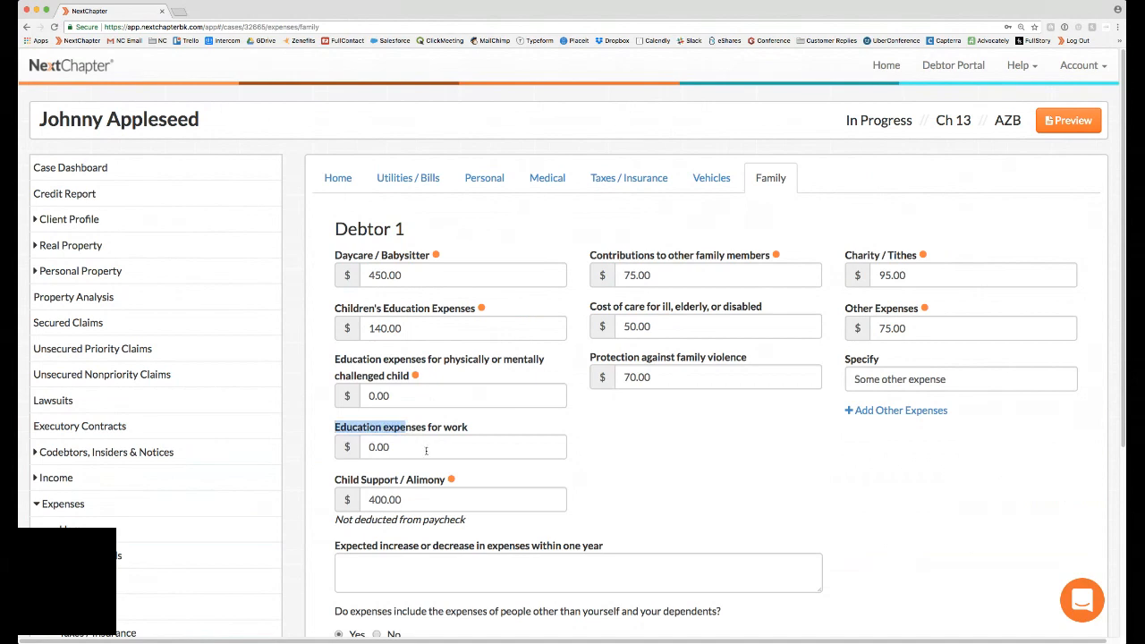
{"action": "left_click", "coordinate": [596, 438]}
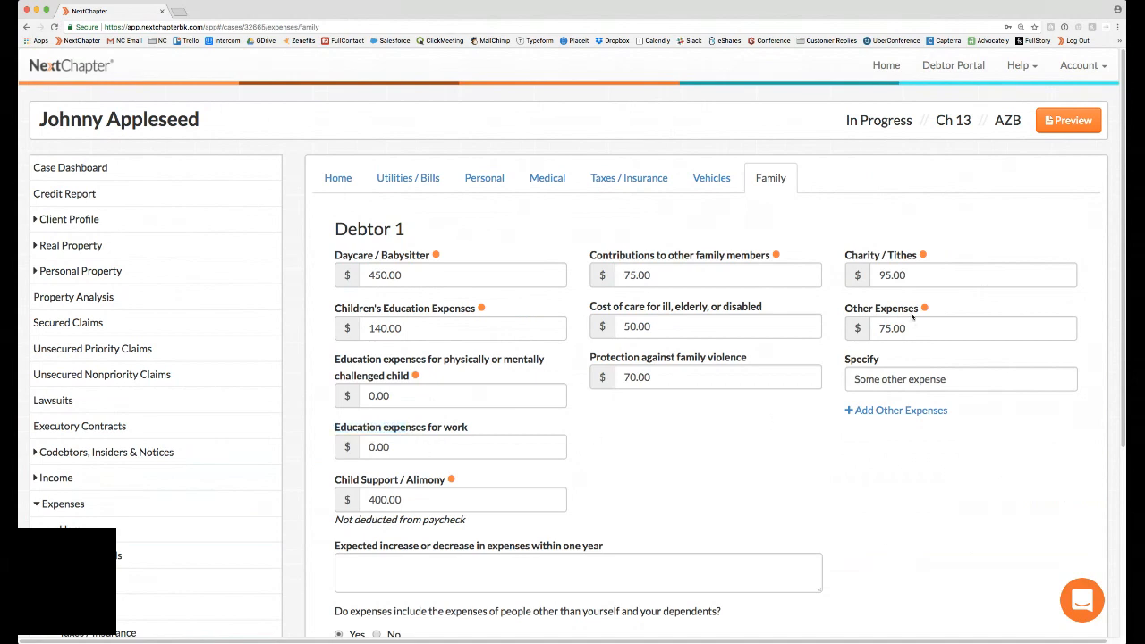
{"action": "left_click", "coordinate": [899, 411]}
{"action": "left_click", "coordinate": [868, 481]}
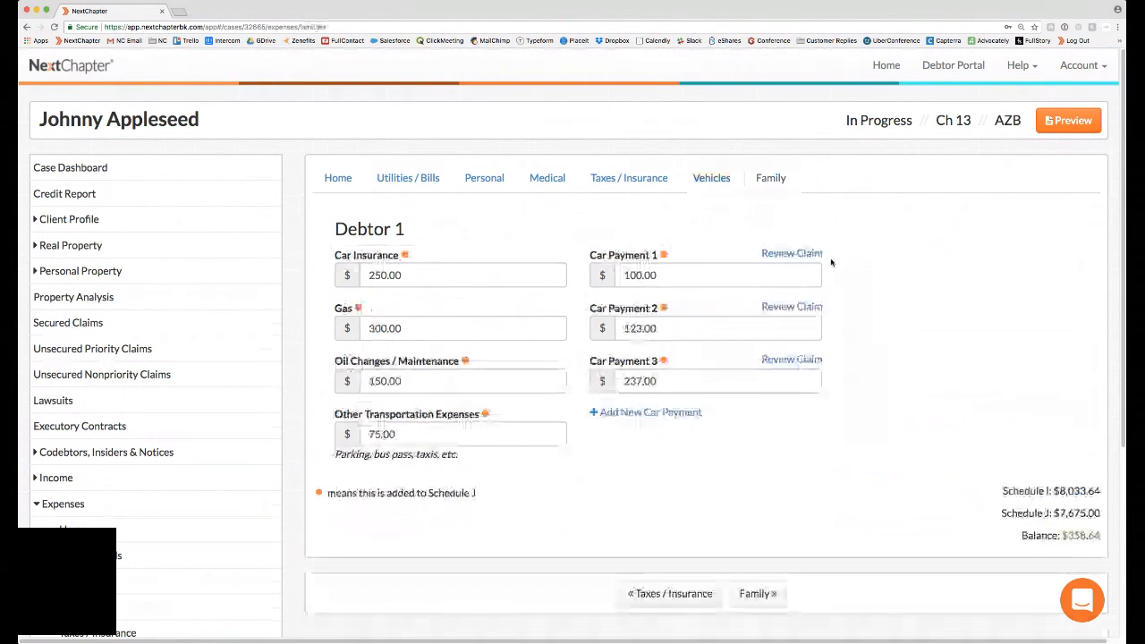
Check the lease claim behind Car Payment 1, then add and delete an empty Car Payment 4.
{"action": "left_click", "coordinate": [791, 253]}
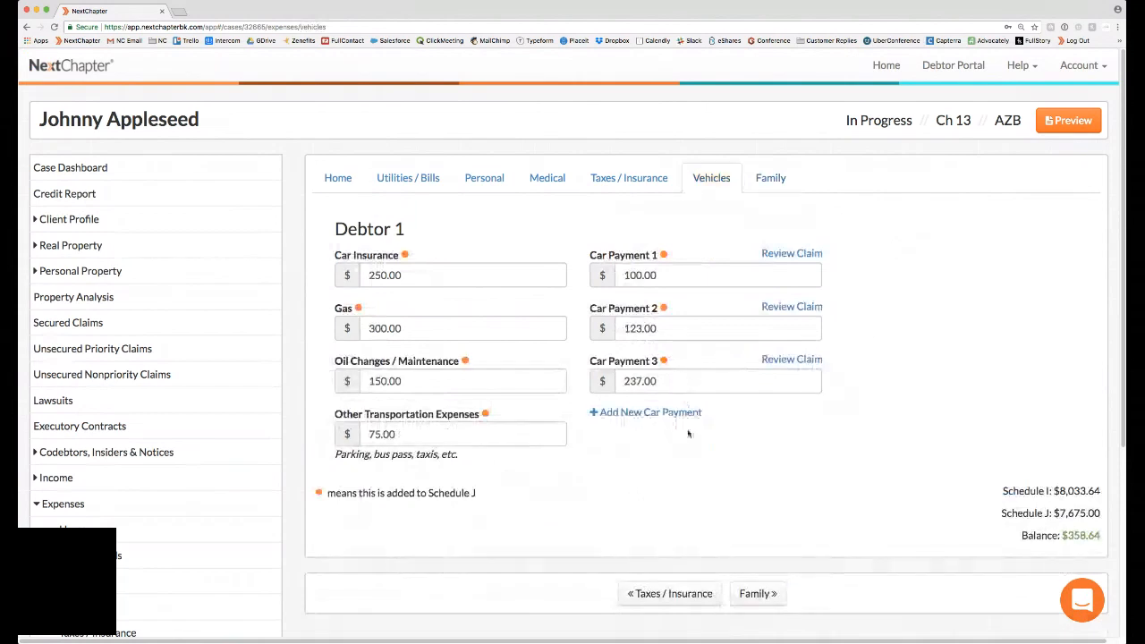
{"action": "left_click", "coordinate": [643, 415]}
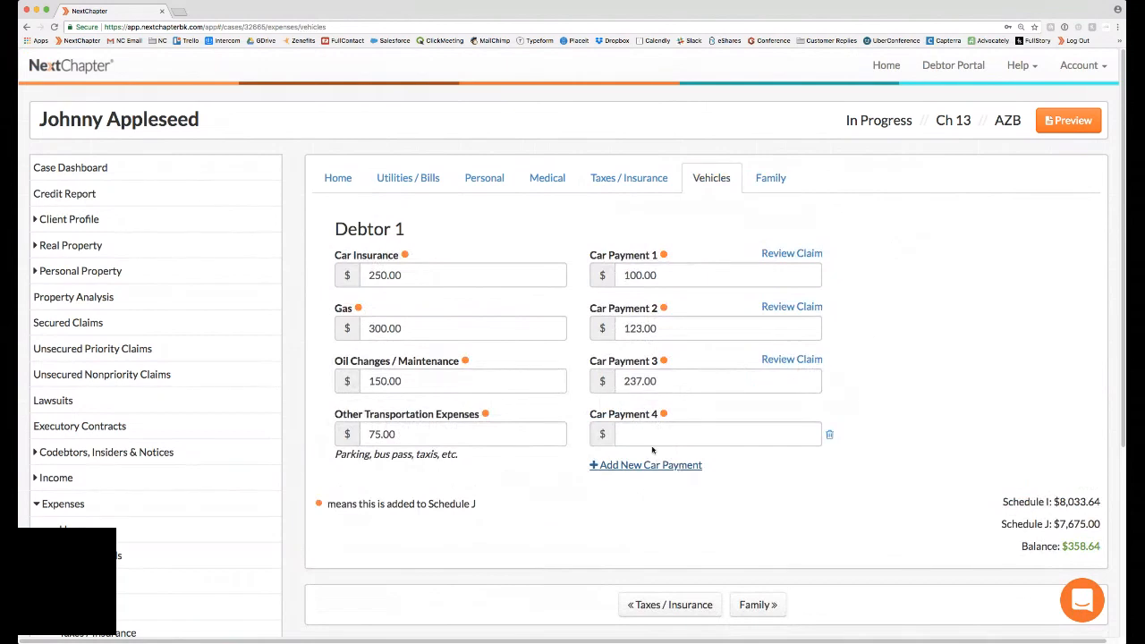
{"action": "left_click", "coordinate": [829, 435]}
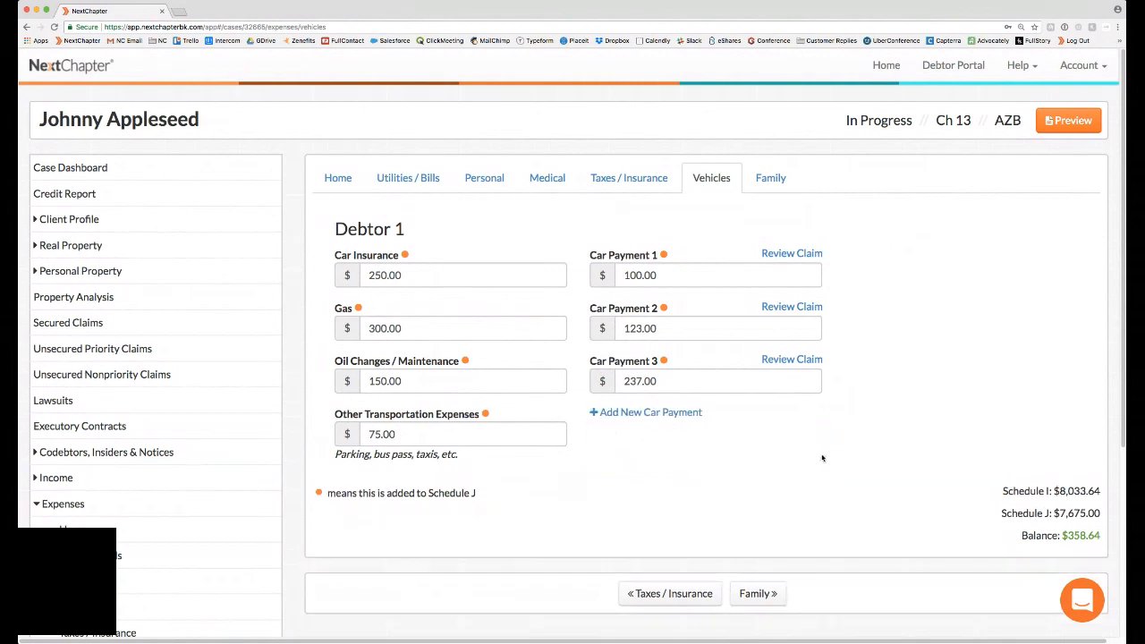
{"action": "scroll", "coordinate": [116, 392], "scroll_direction": "down", "scroll_amount": 2}
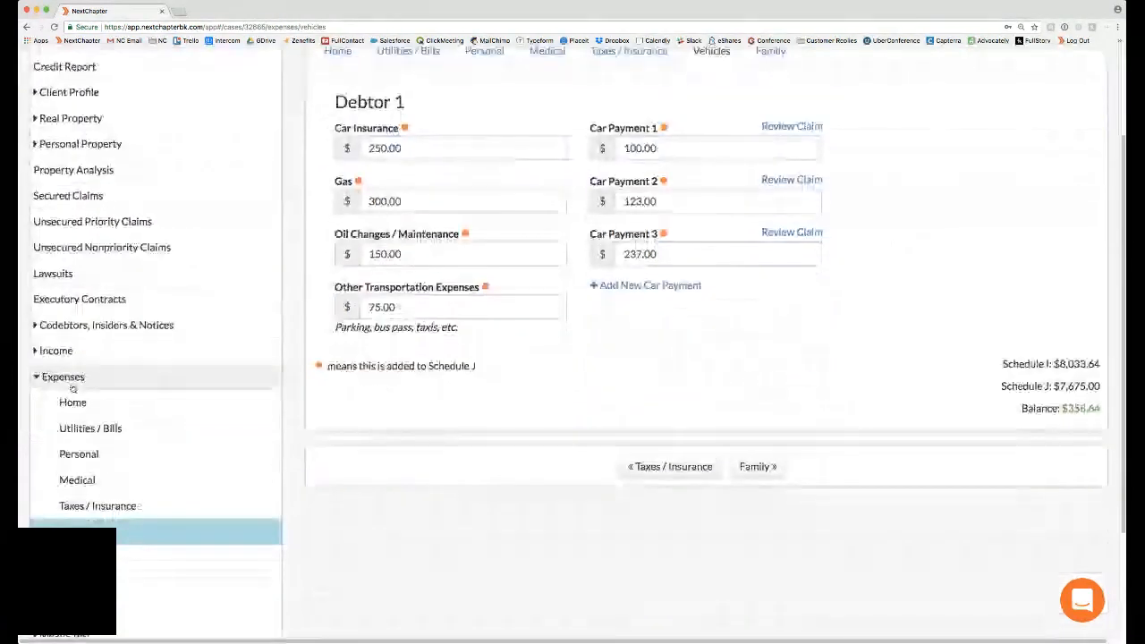
Open the Attorney / Credit Counseling Fees page under Miscellaneous.
{"action": "left_click", "coordinate": [73, 385]}
{"action": "scroll", "coordinate": [71, 421], "scroll_direction": "down", "scroll_amount": 1}
{"action": "left_click", "coordinate": [67, 433]}
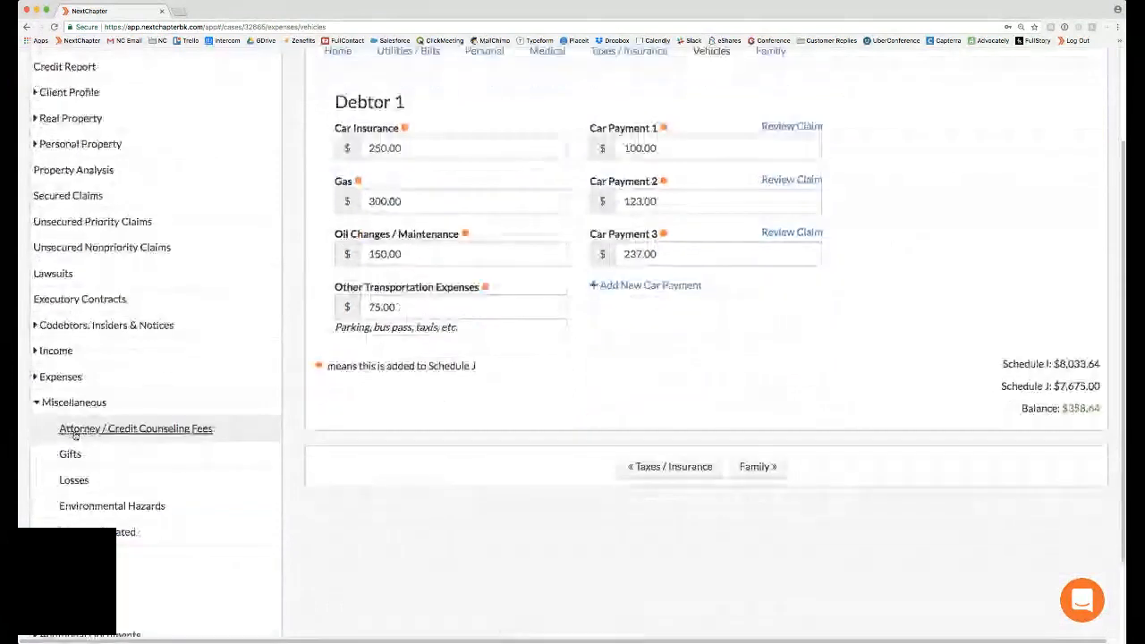
{"action": "left_click", "coordinate": [122, 430]}
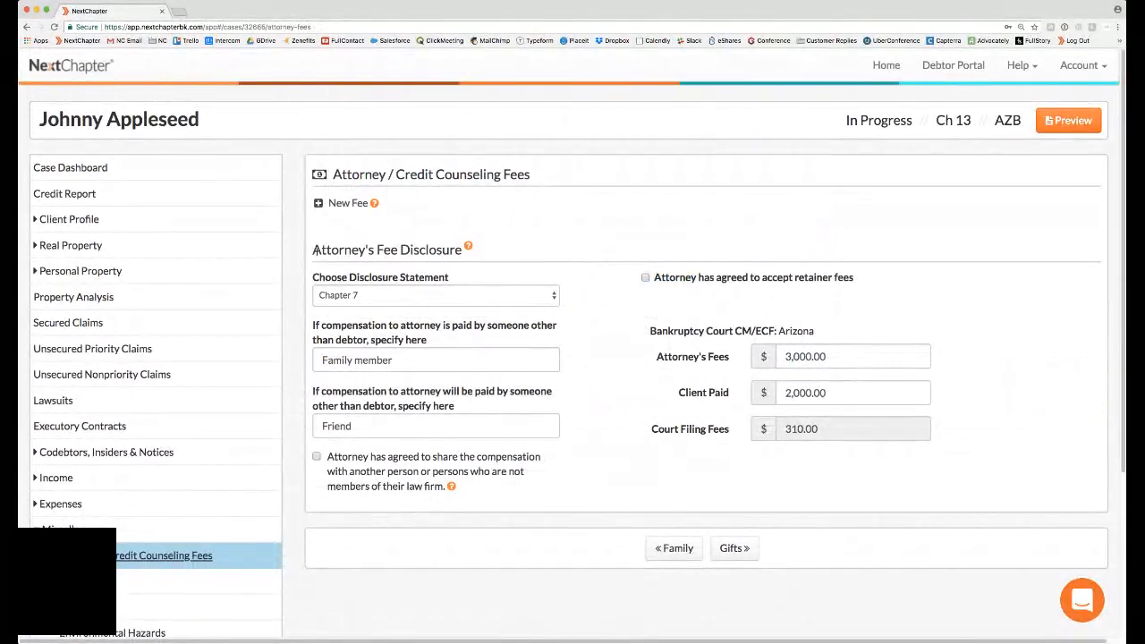
Review the attorney's fee disclosure and fee amounts, leaving the retainer-fee agreement unchecked.
{"action": "left_click_drag", "start_coordinate": [314, 251], "coordinate": [467, 255]}
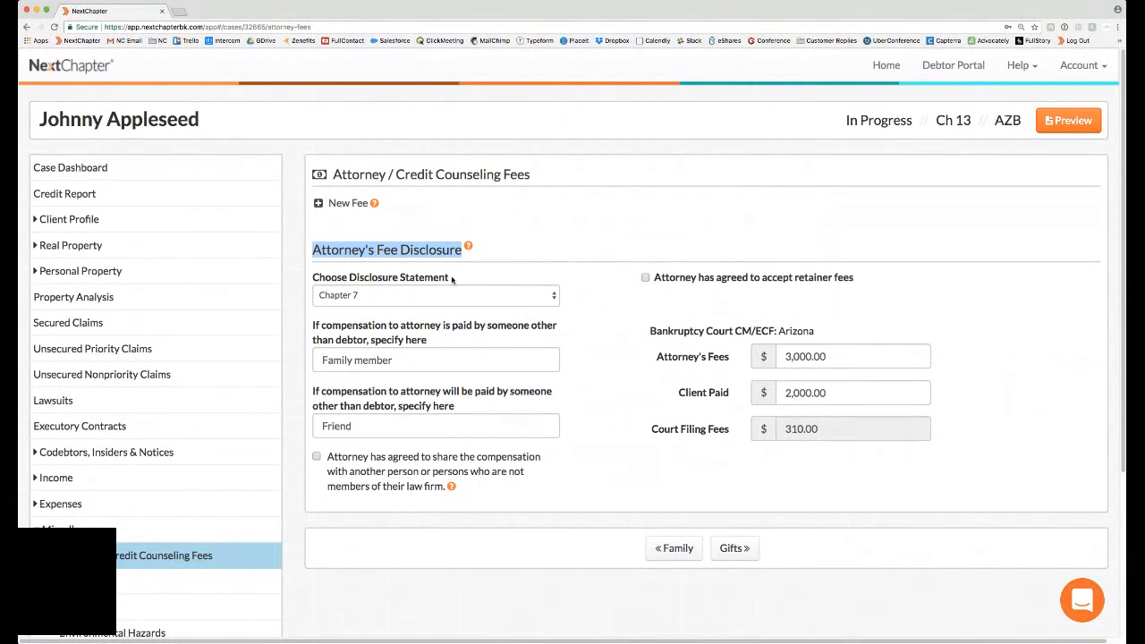
{"action": "left_click", "coordinate": [552, 296]}
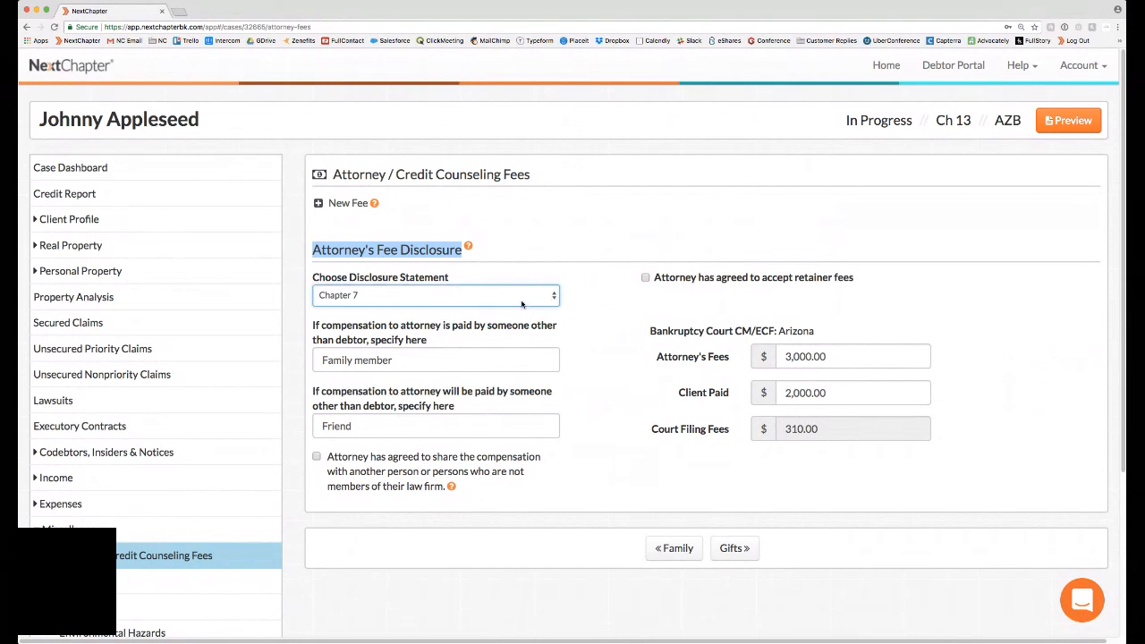
{"action": "left_click", "coordinate": [430, 338]}
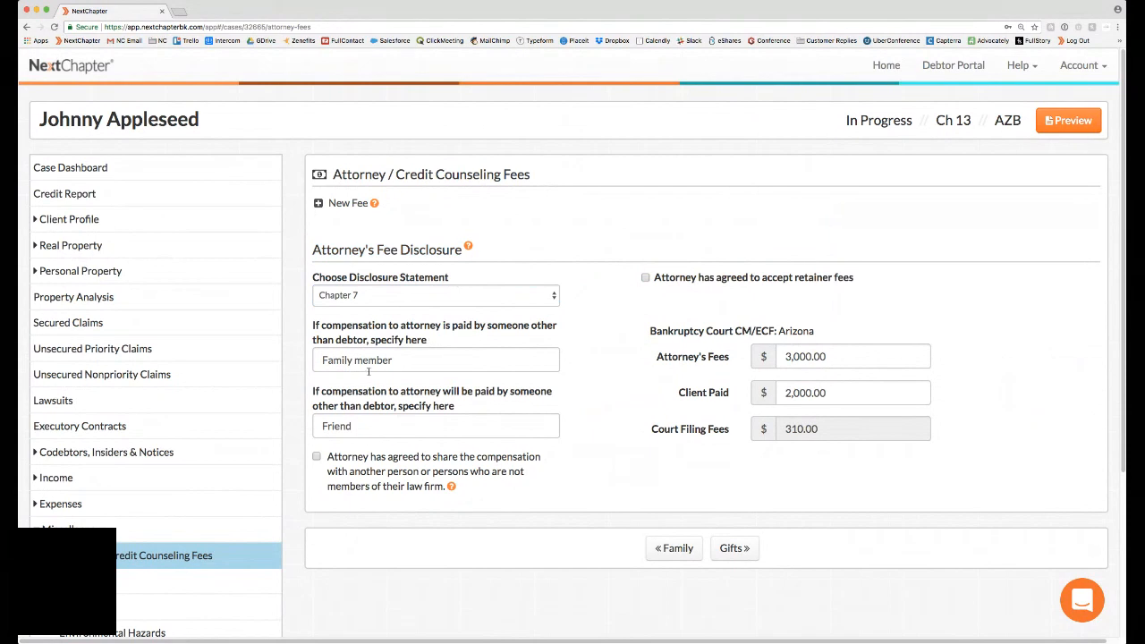
{"action": "left_click", "coordinate": [646, 278]}
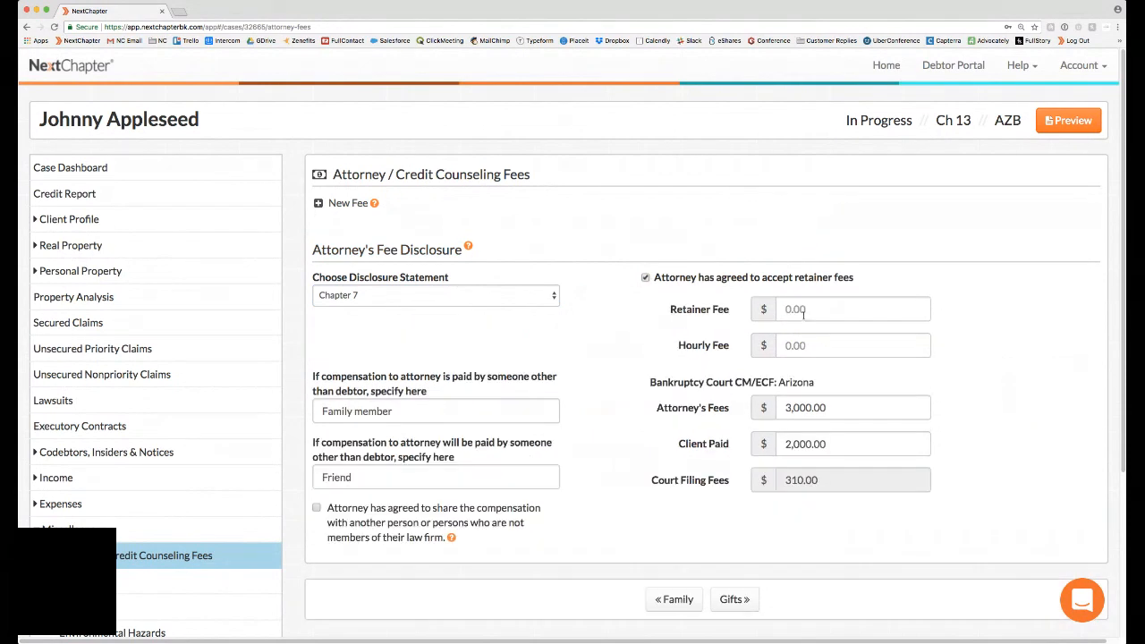
{"action": "left_click", "coordinate": [646, 278]}
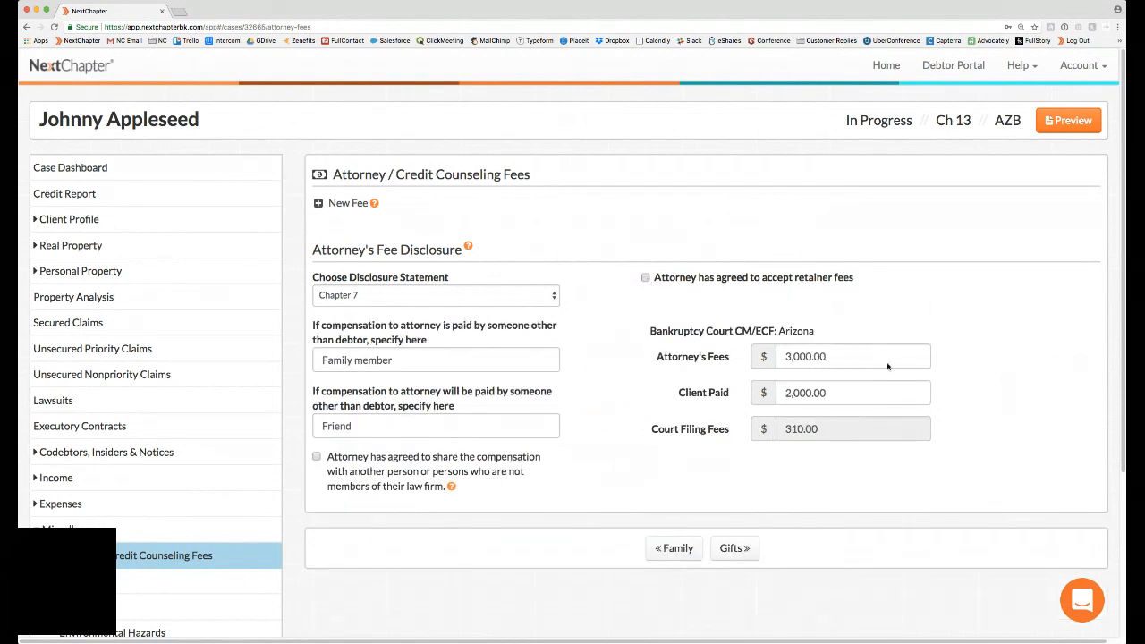
{"action": "left_click_drag", "start_coordinate": [784, 356], "coordinate": [851, 357]}
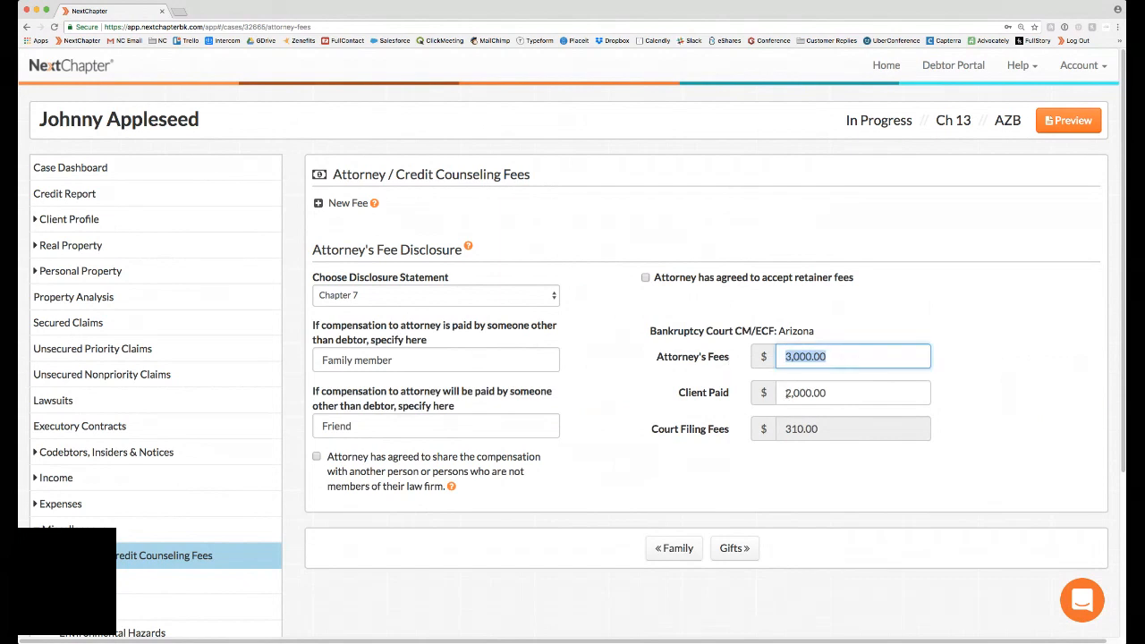
{"action": "left_click_drag", "start_coordinate": [787, 393], "coordinate": [847, 394]}
{"action": "left_click", "coordinate": [847, 383]}
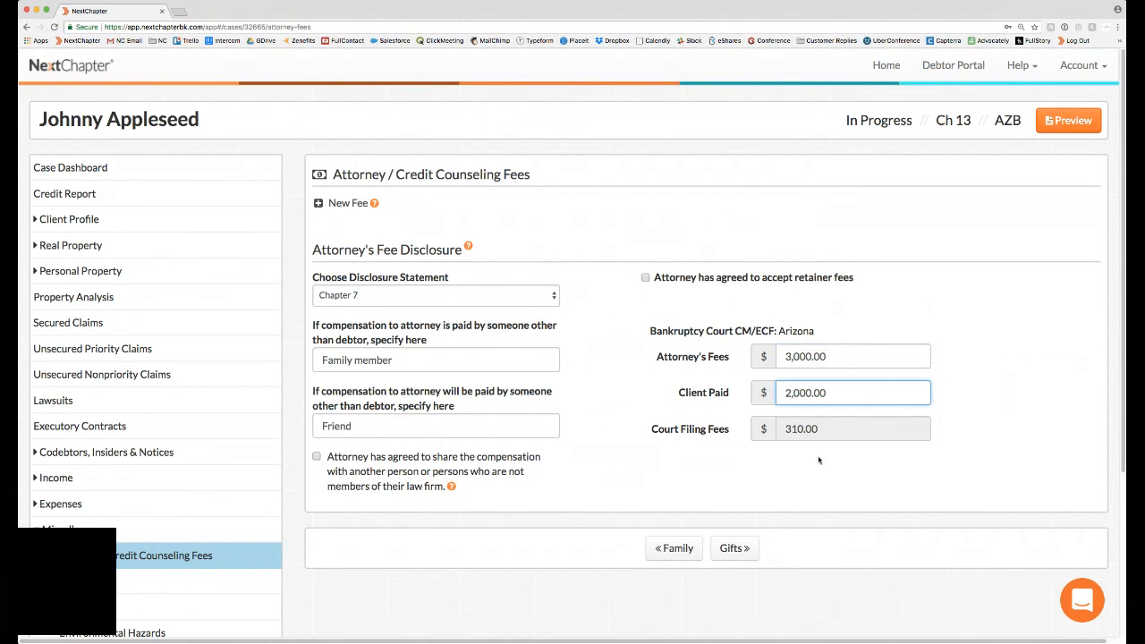
{"action": "left_click_drag", "start_coordinate": [397, 205], "coordinate": [322, 205]}
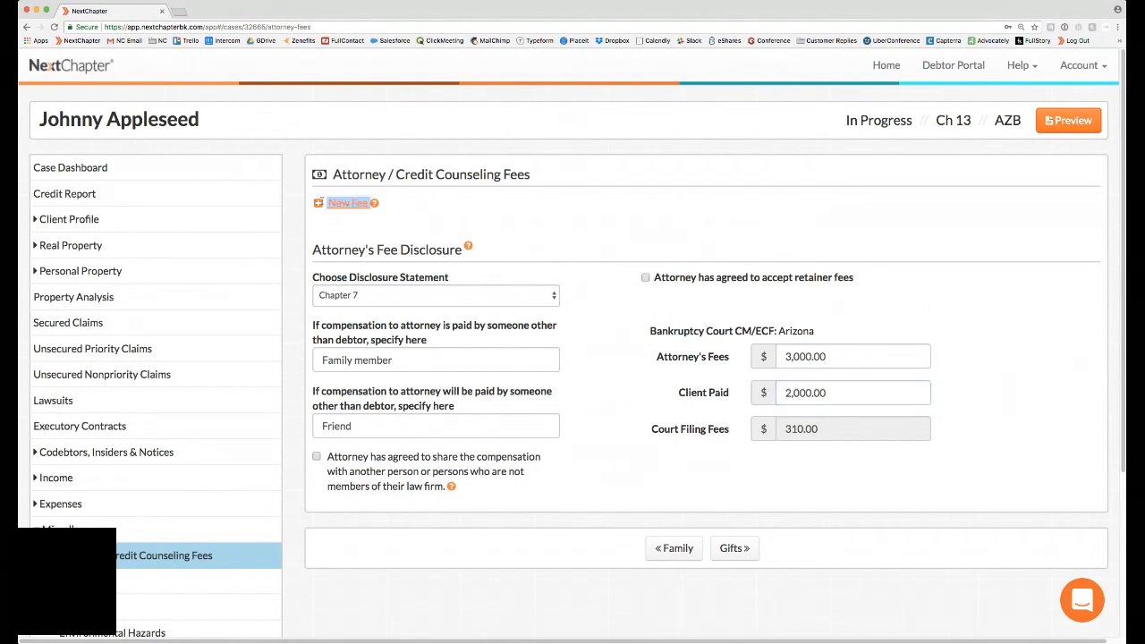
Add an attorney fee for the saved attorney: paid 06/2018, total $1,000, and save it.
{"action": "left_click", "coordinate": [370, 204]}
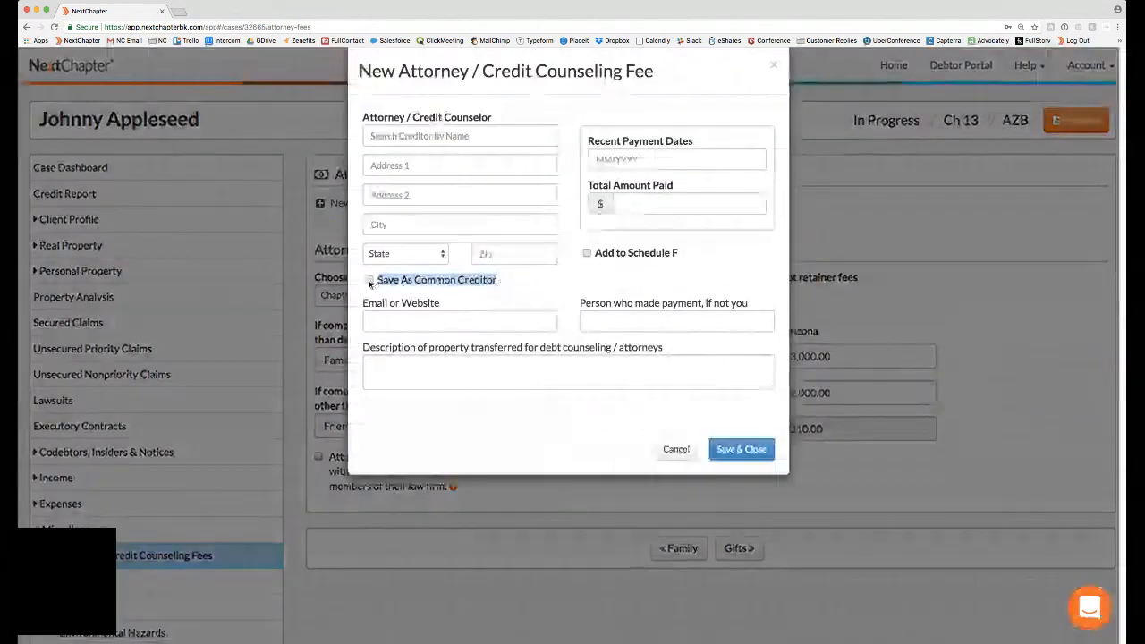
{"action": "type", "text": "atti"}
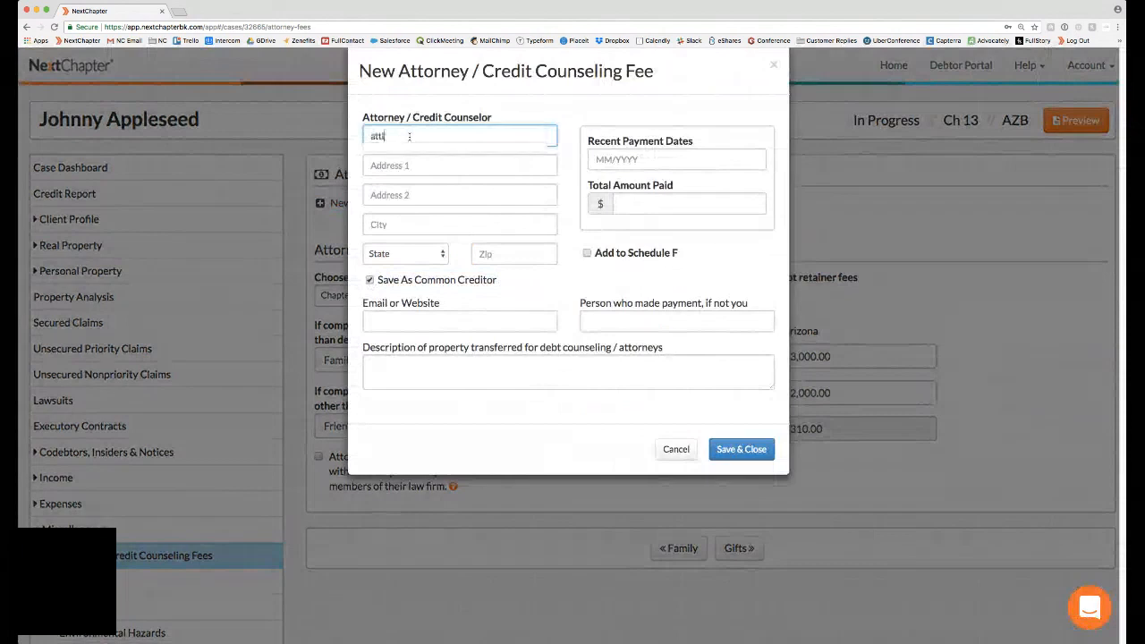
{"action": "left_click", "coordinate": [414, 153]}
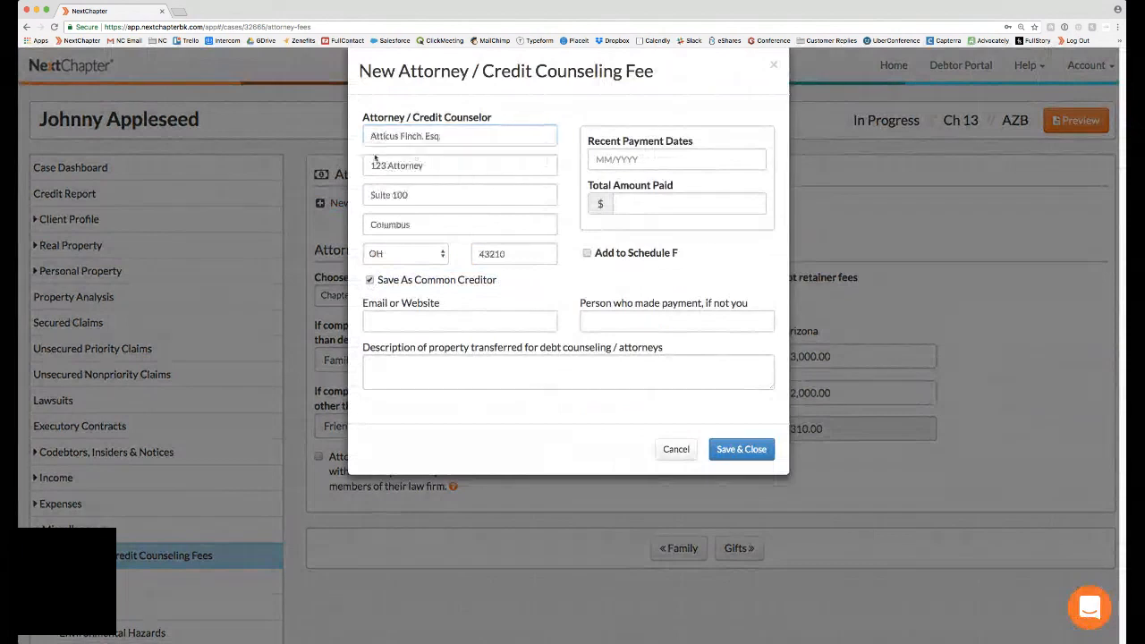
{"action": "left_click", "coordinate": [625, 159]}
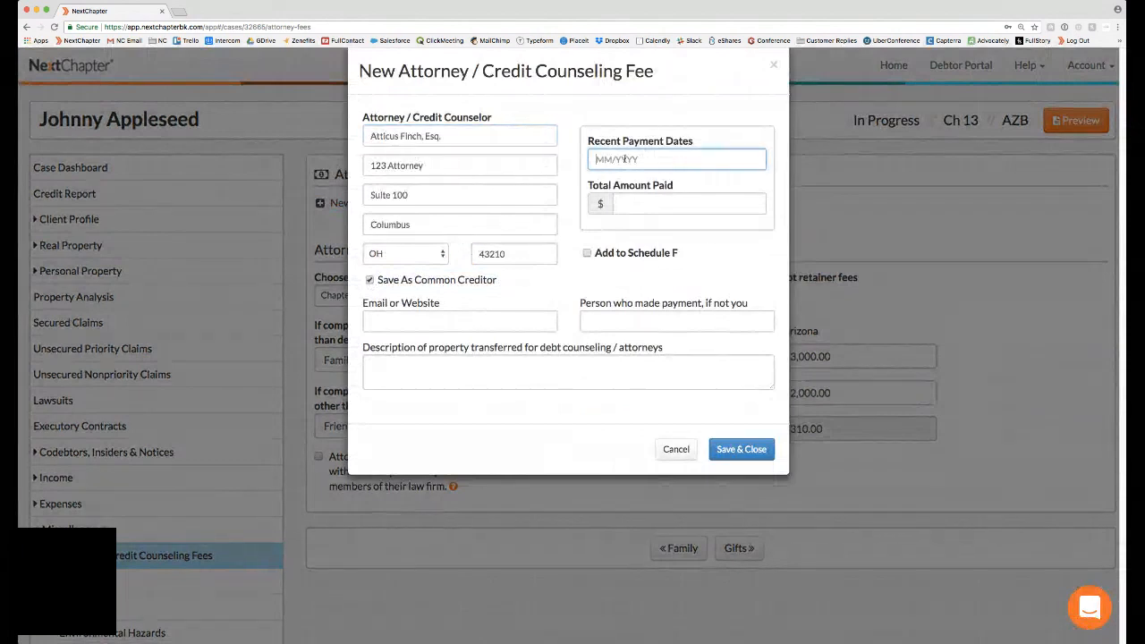
{"action": "type", "text": "06/20178"}
{"action": "left_click", "coordinate": [633, 202]}
{"action": "type", "text": "1000"}
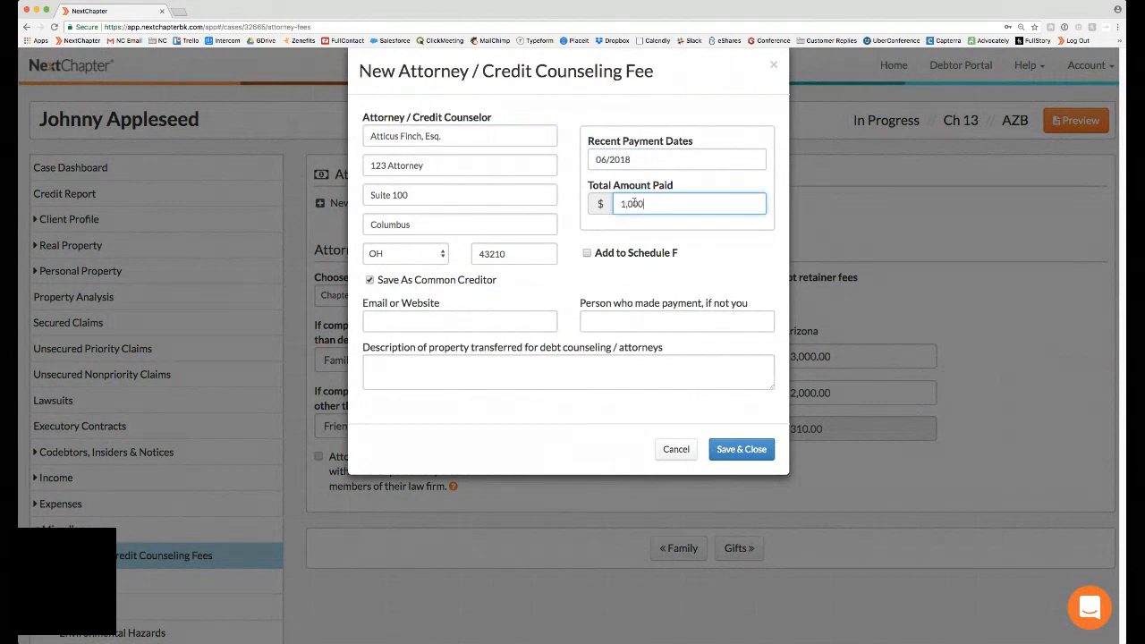
{"action": "left_click", "coordinate": [731, 452]}
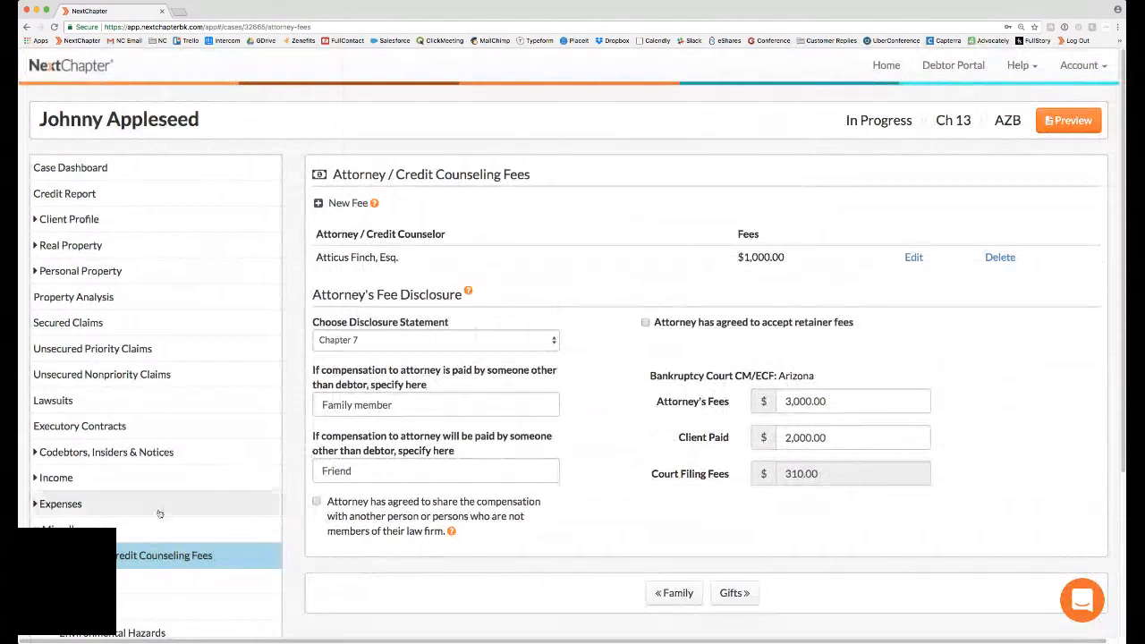
Browse the Gifts, Losses and Environmental Hazards pages under Miscellaneous.
{"action": "left_click", "coordinate": [136, 534]}
{"action": "left_click", "coordinate": [135, 533]}
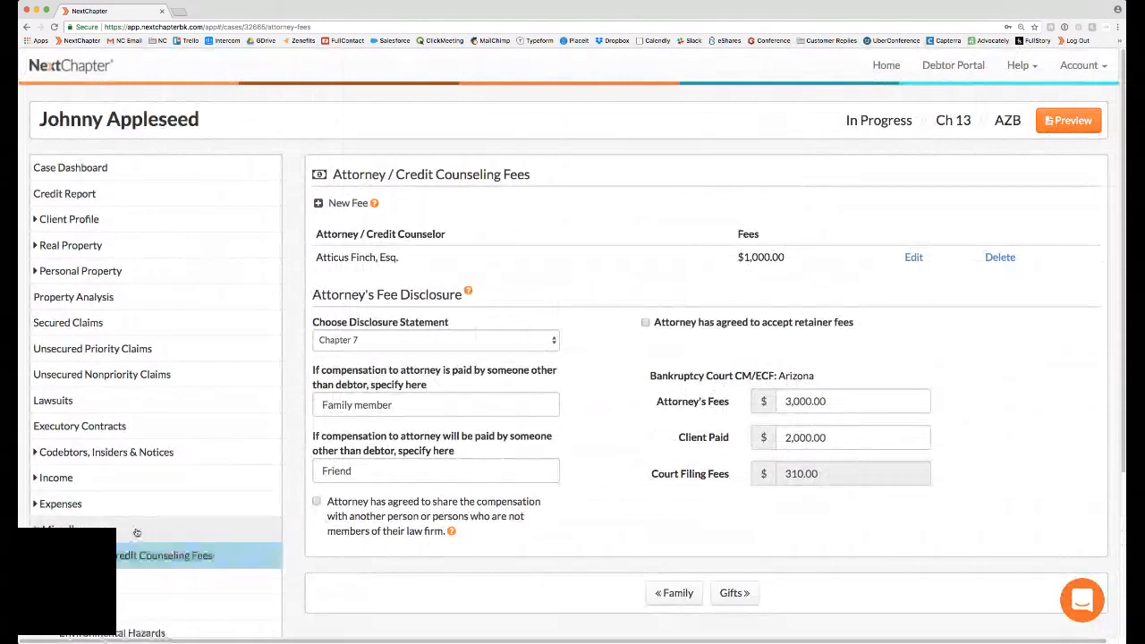
{"action": "left_click", "coordinate": [138, 581]}
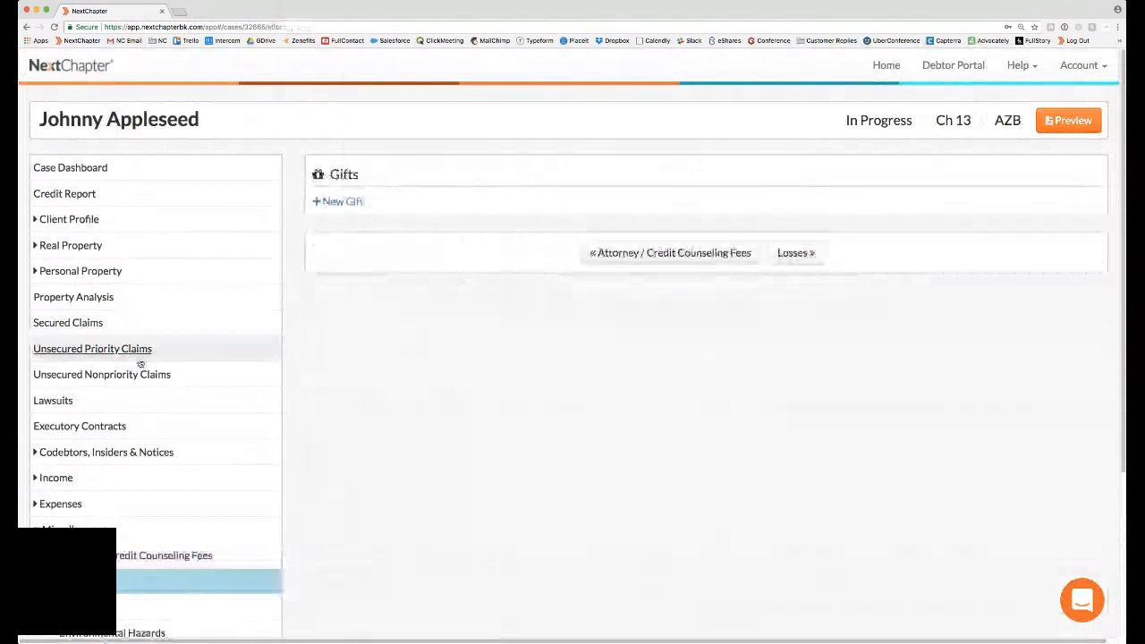
{"action": "scroll", "coordinate": [140, 364], "scroll_direction": "down", "scroll_amount": 2}
{"action": "left_click", "coordinate": [74, 490]}
{"action": "left_click", "coordinate": [106, 517]}
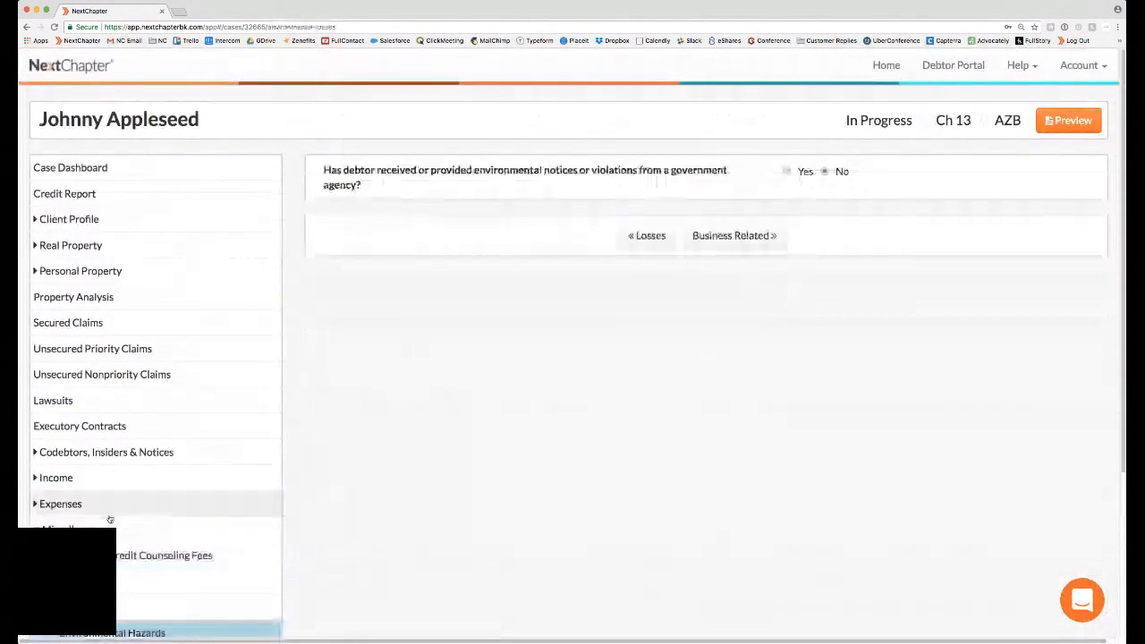
Check the Business Related page, then open the SOFA Review.
{"action": "scroll", "coordinate": [110, 519], "scroll_direction": "down", "scroll_amount": 2}
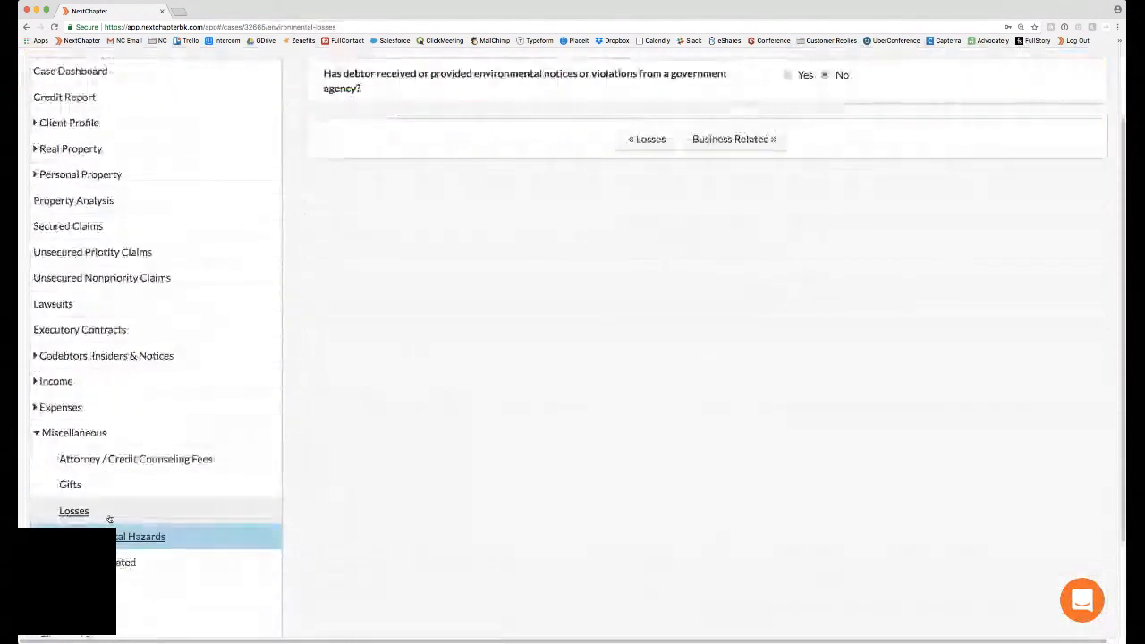
{"action": "left_click", "coordinate": [107, 562]}
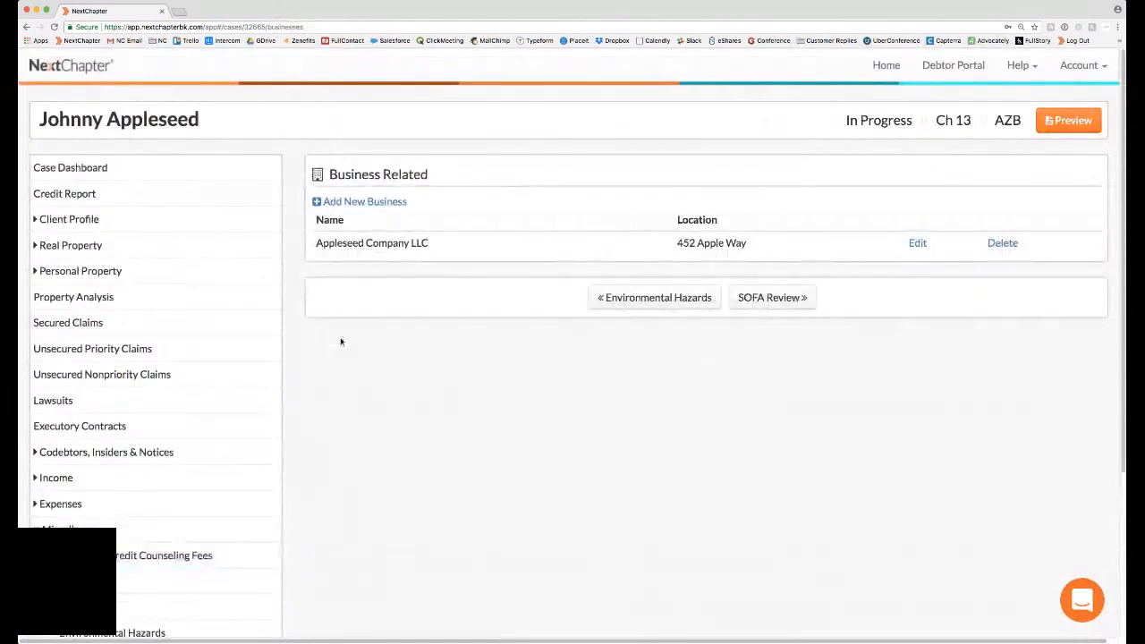
{"action": "scroll", "coordinate": [341, 342], "scroll_direction": "down", "scroll_amount": 2}
{"action": "left_click", "coordinate": [109, 448]}
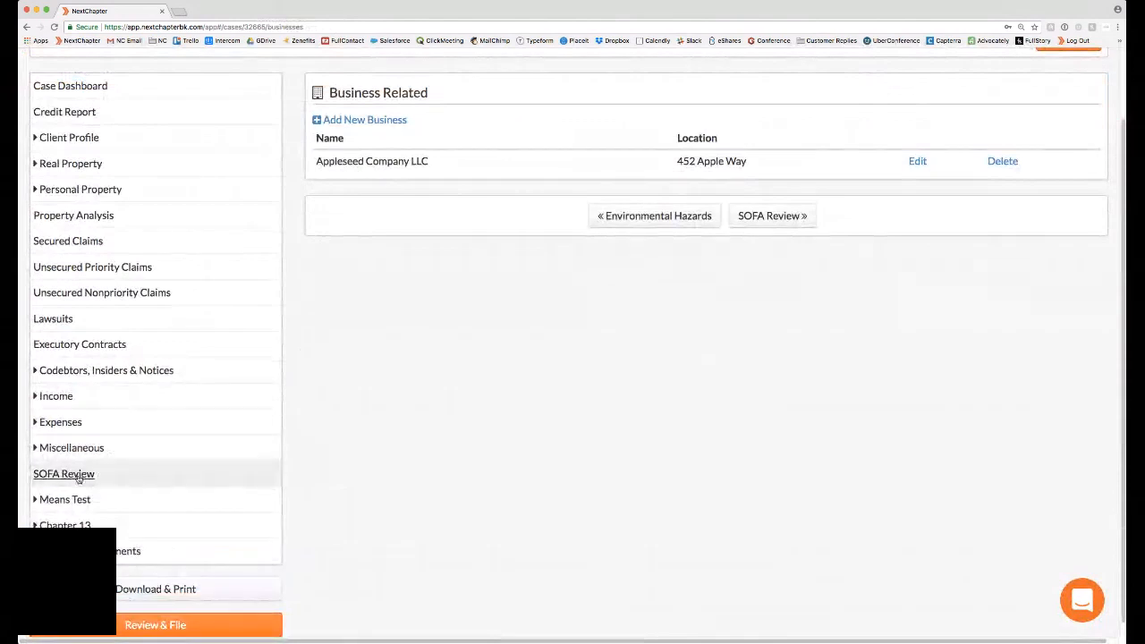
{"action": "left_click", "coordinate": [76, 475]}
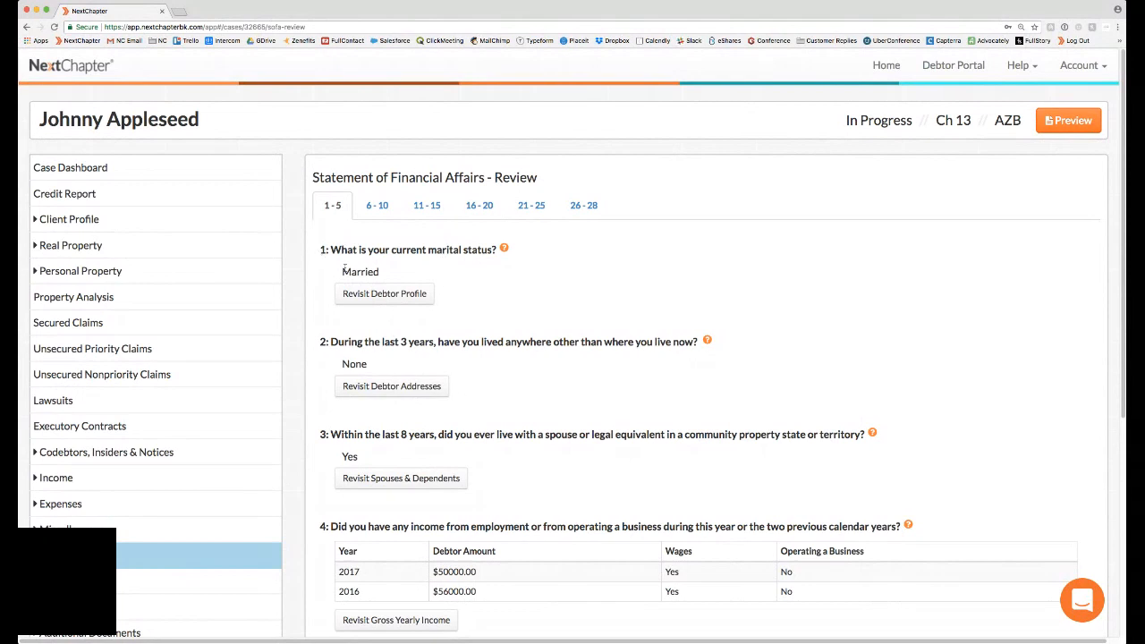
Review the Married status and question 3's Yes answer, checking the spouse under Spouses & Dependents.
{"action": "left_click_drag", "start_coordinate": [342, 272], "coordinate": [385, 273]}
{"action": "scroll", "coordinate": [406, 324], "scroll_direction": "down", "scroll_amount": 1}
{"action": "double_click", "coordinate": [354, 389]}
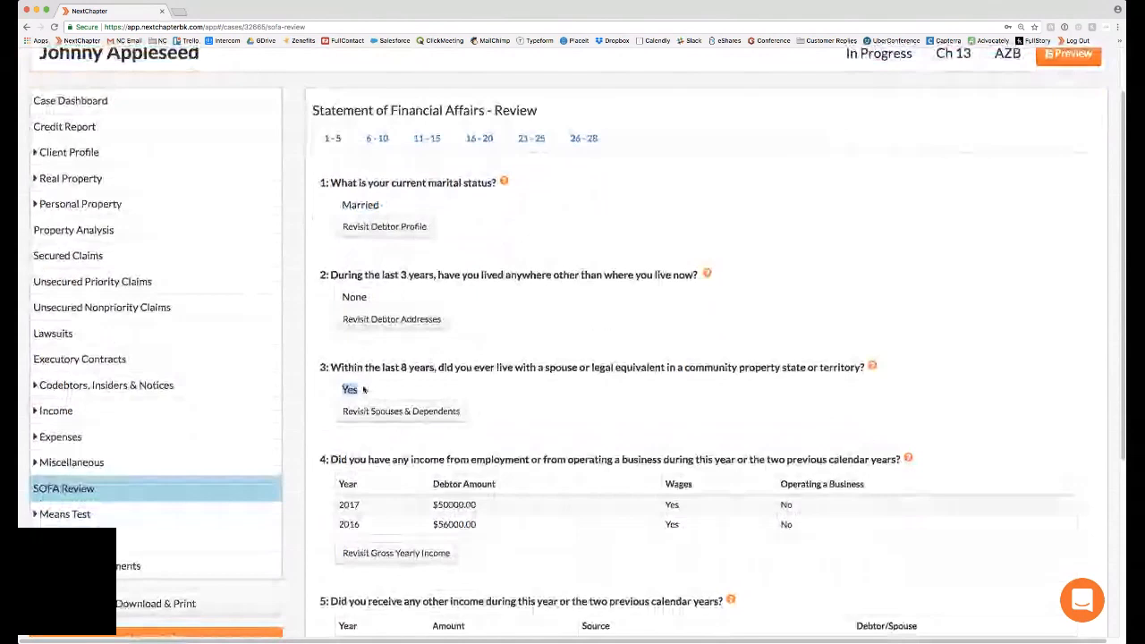
{"action": "left_click", "coordinate": [384, 411]}
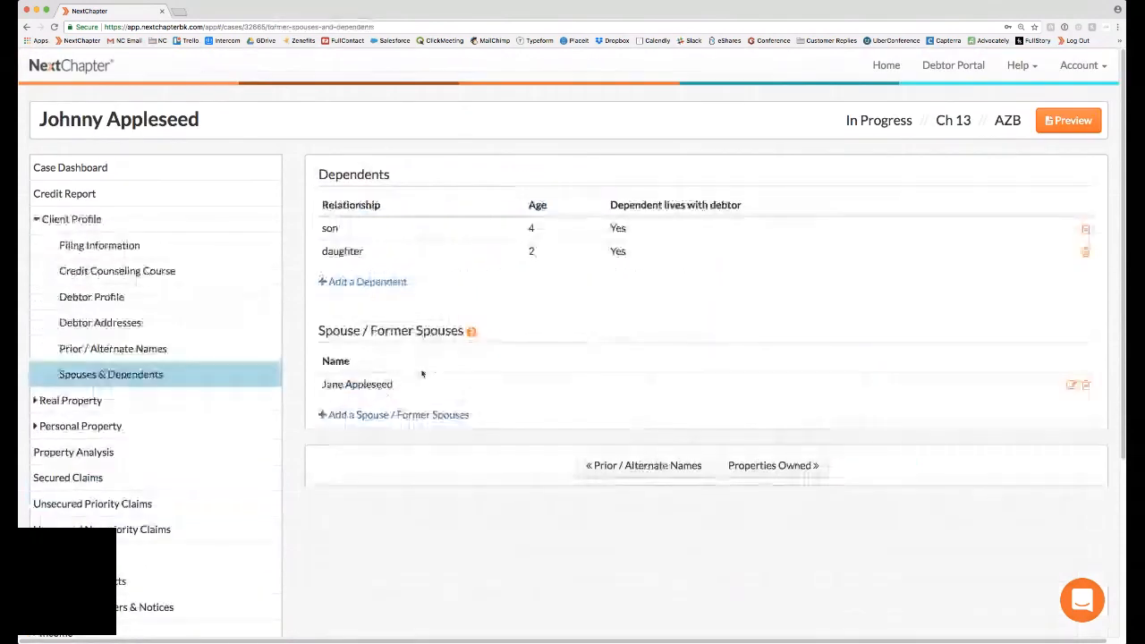
{"action": "scroll", "coordinate": [268, 402], "scroll_direction": "down", "scroll_amount": 3}
Return to the SOFA Review and show questions 6 through 10.
{"action": "left_click", "coordinate": [116, 458]}
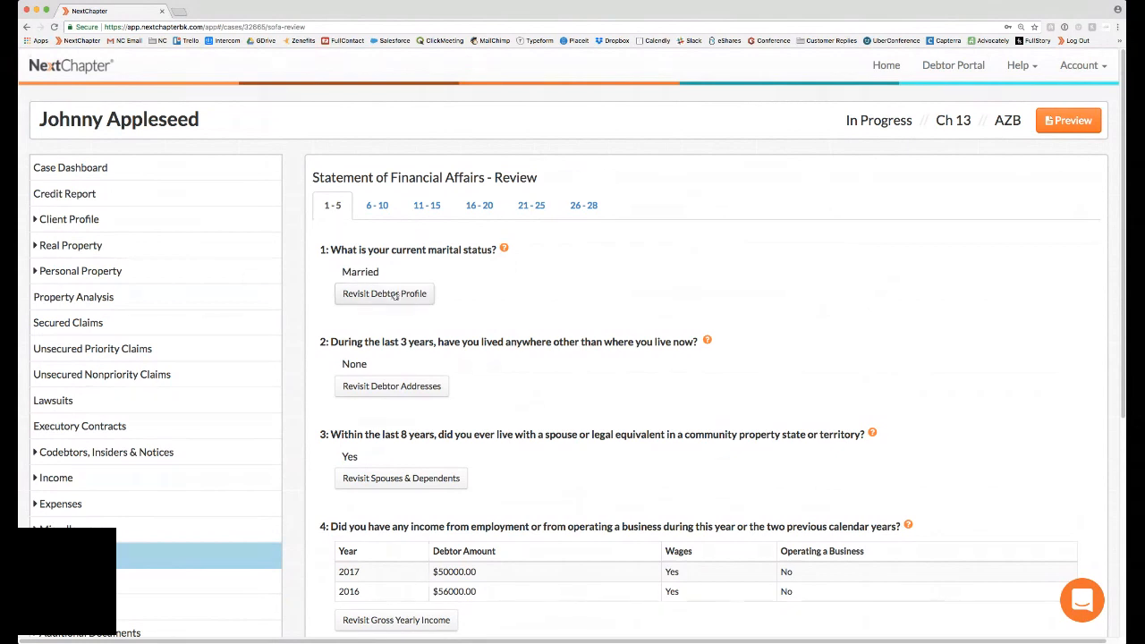
{"action": "left_click", "coordinate": [376, 205]}
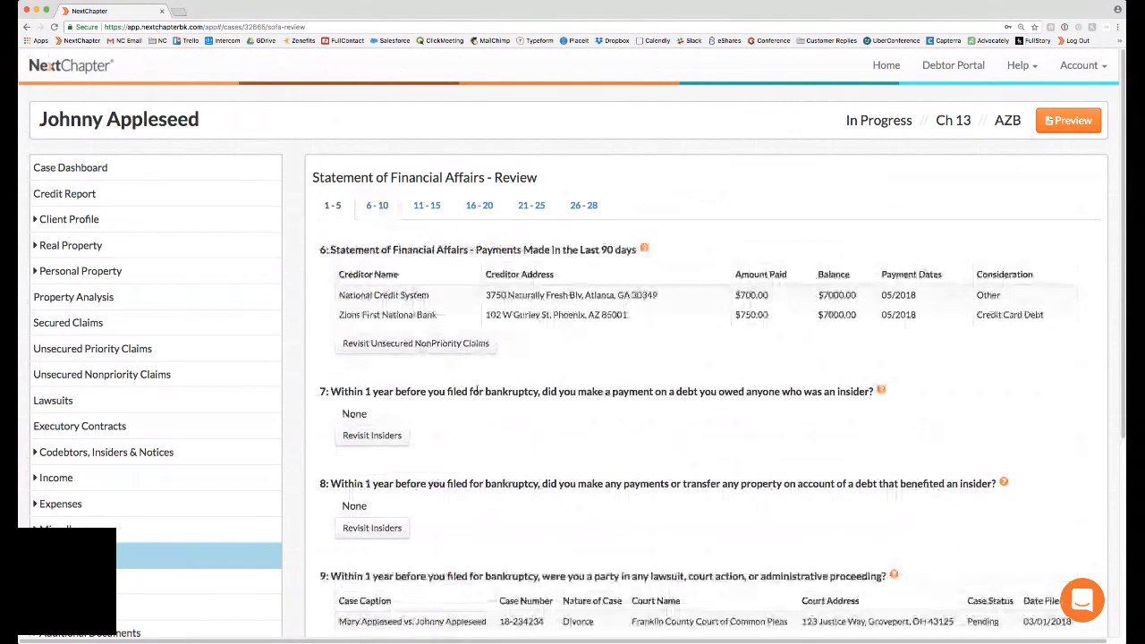
{"action": "scroll", "coordinate": [476, 391], "scroll_direction": "down", "scroll_amount": 3}
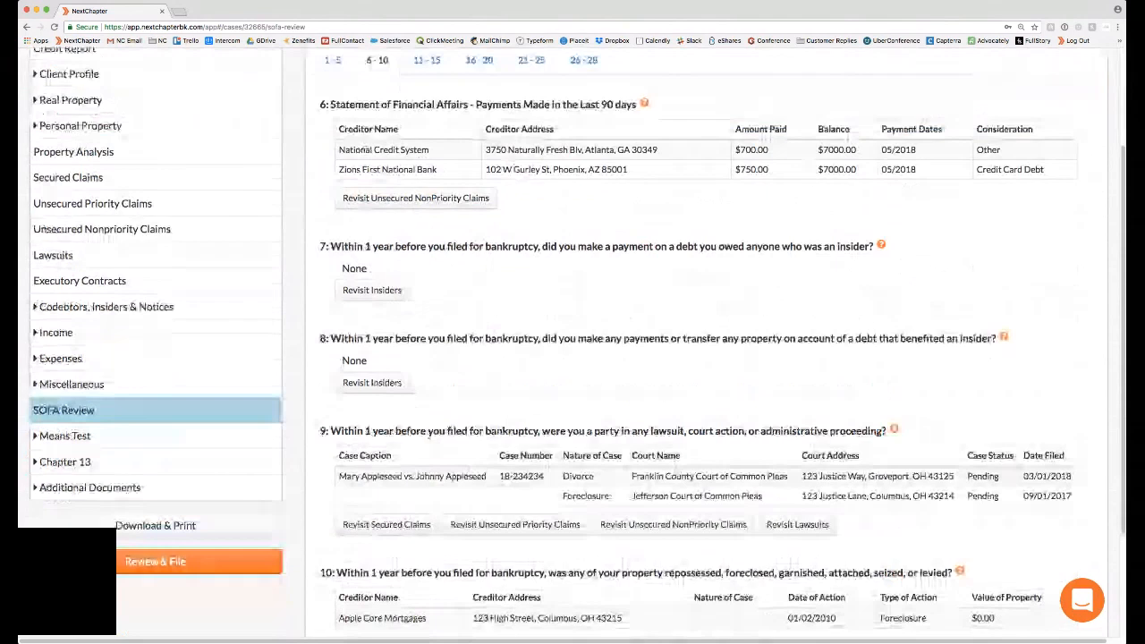
Open the SOFA question 9 help article and read the ways to add a lawsuit.
{"action": "left_click", "coordinate": [893, 430]}
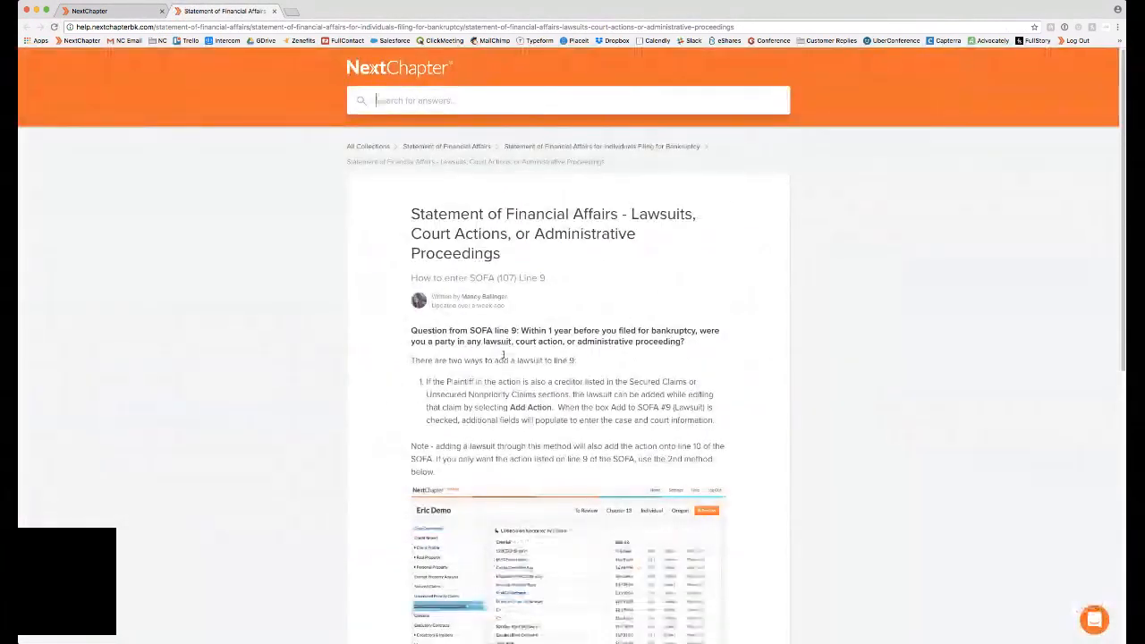
{"action": "left_click_drag", "start_coordinate": [426, 382], "coordinate": [625, 418]}
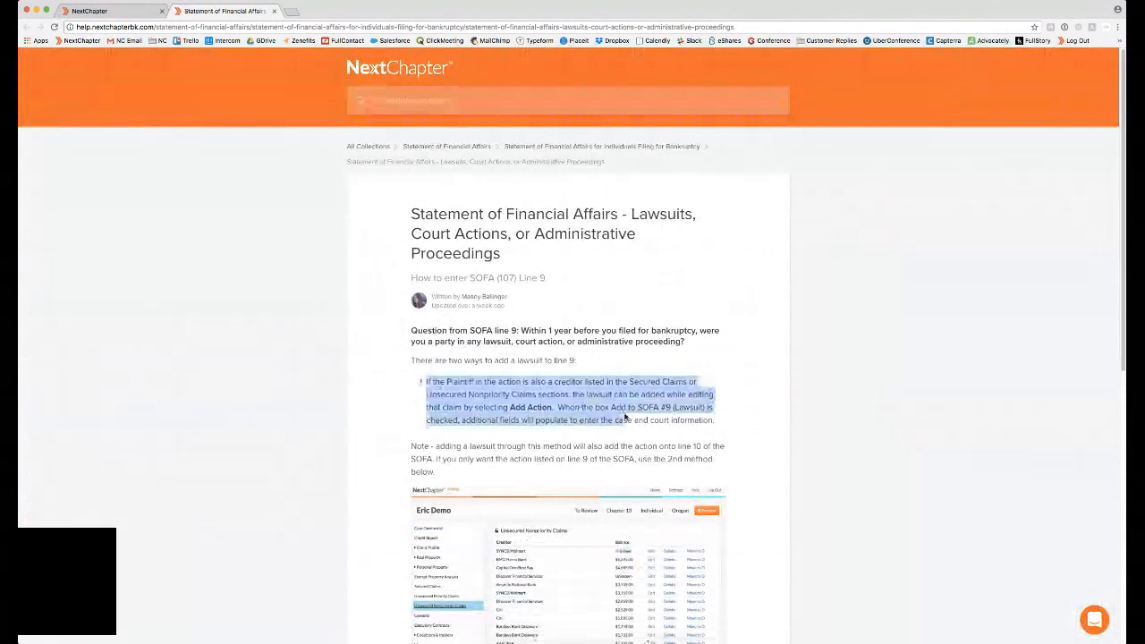
{"action": "scroll", "coordinate": [625, 417], "scroll_direction": "down", "scroll_amount": 3}
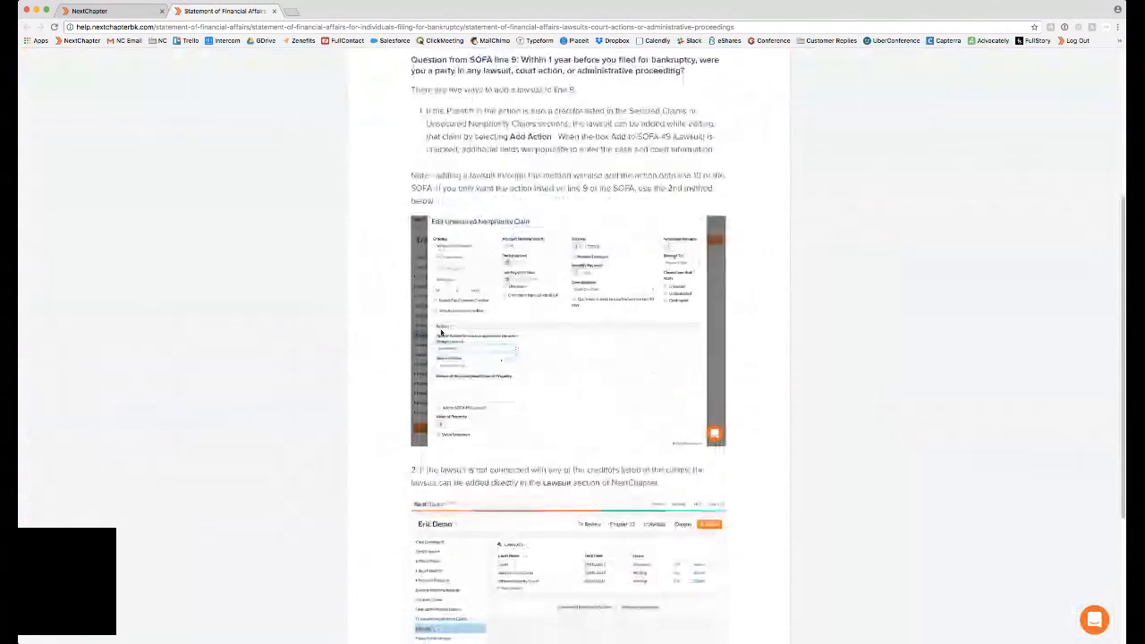
{"action": "scroll", "coordinate": [469, 357], "scroll_direction": "down", "scroll_amount": 5}
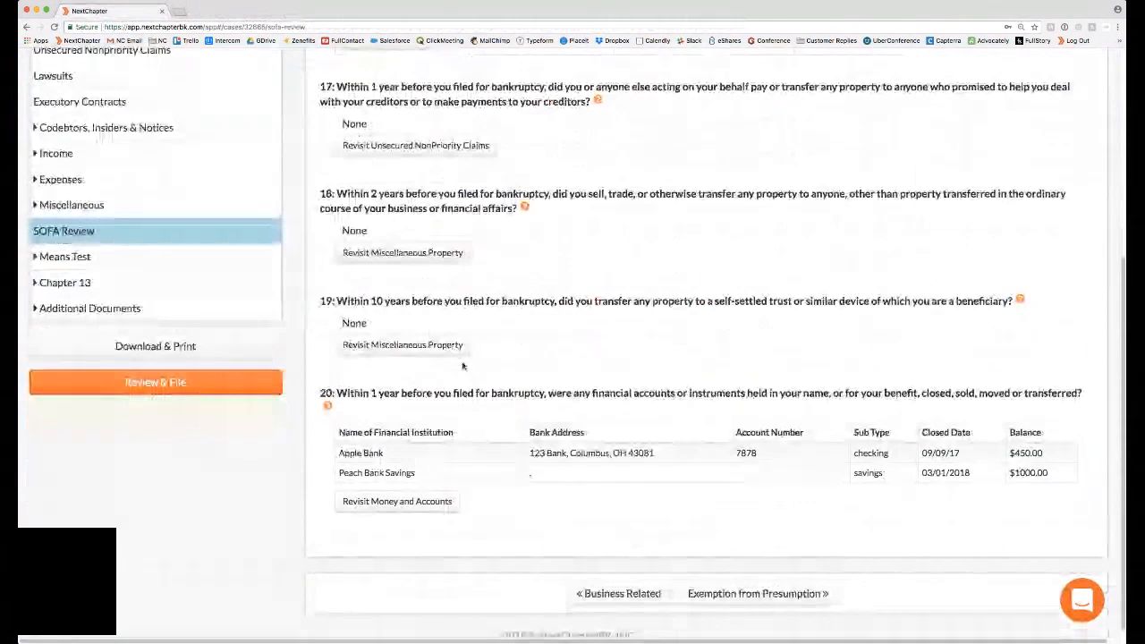
Scroll back up through SOFA review questions 16–20.
{"action": "scroll", "coordinate": [463, 366], "scroll_direction": "up", "scroll_amount": 3}
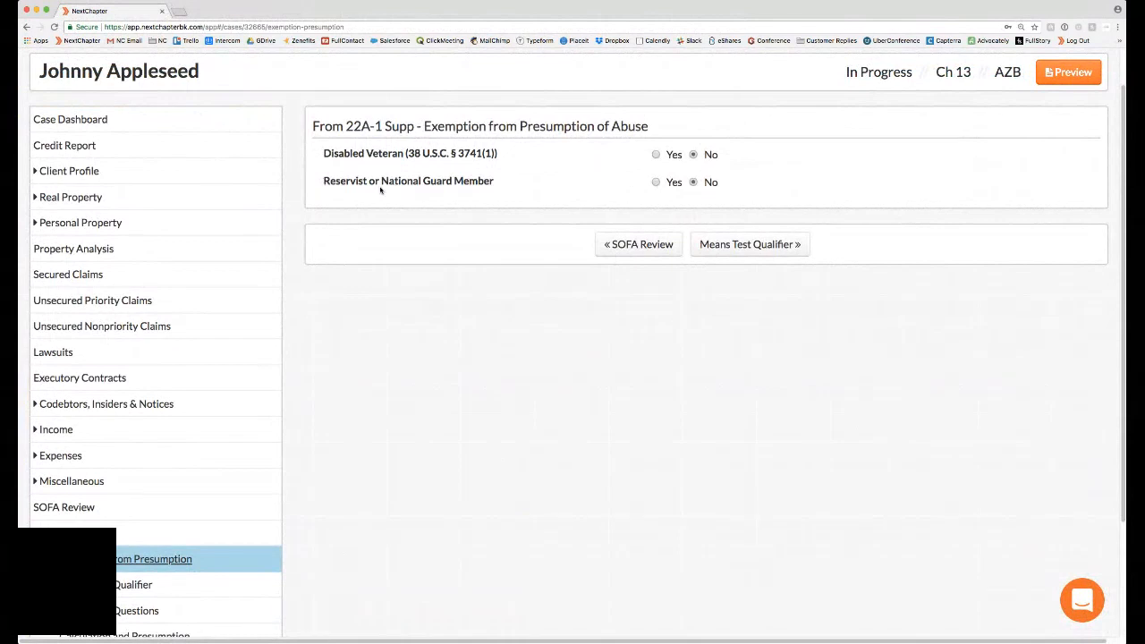
Toggle Disabled Veteran to Yes and back to No, then open Client Profile's Filing Information.
{"action": "left_click", "coordinate": [655, 156]}
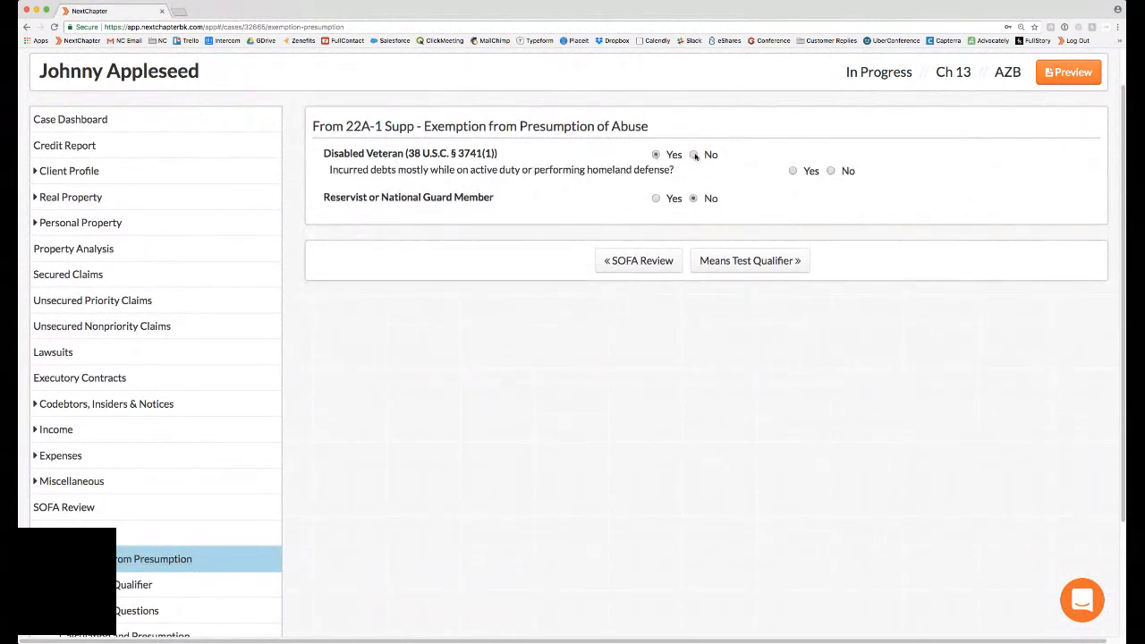
{"action": "left_click", "coordinate": [694, 155]}
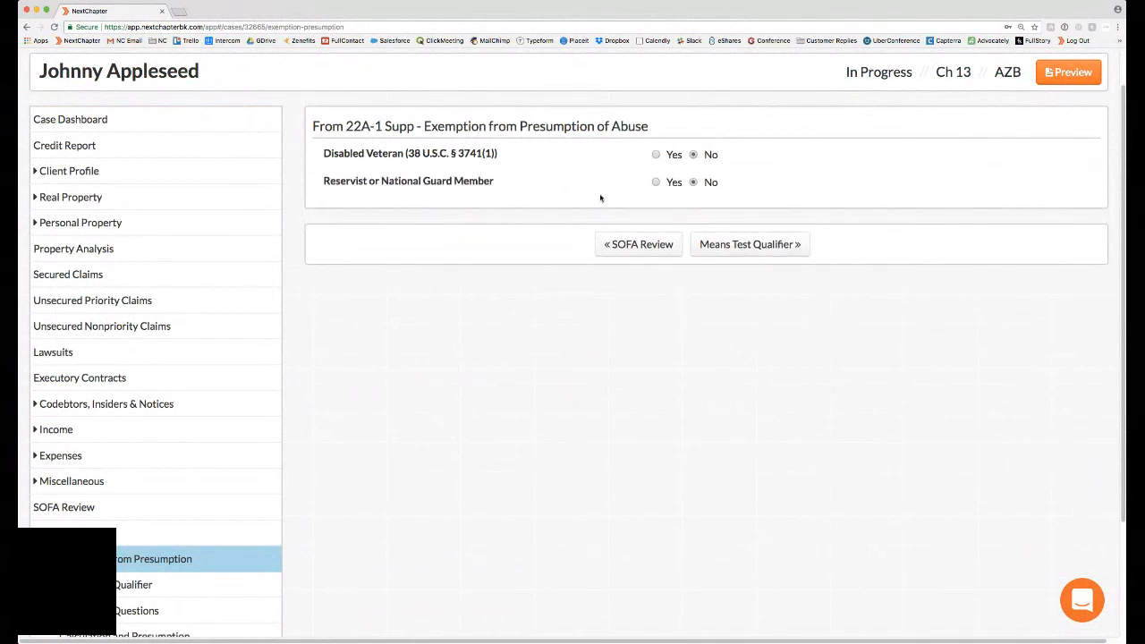
{"action": "left_click", "coordinate": [150, 172]}
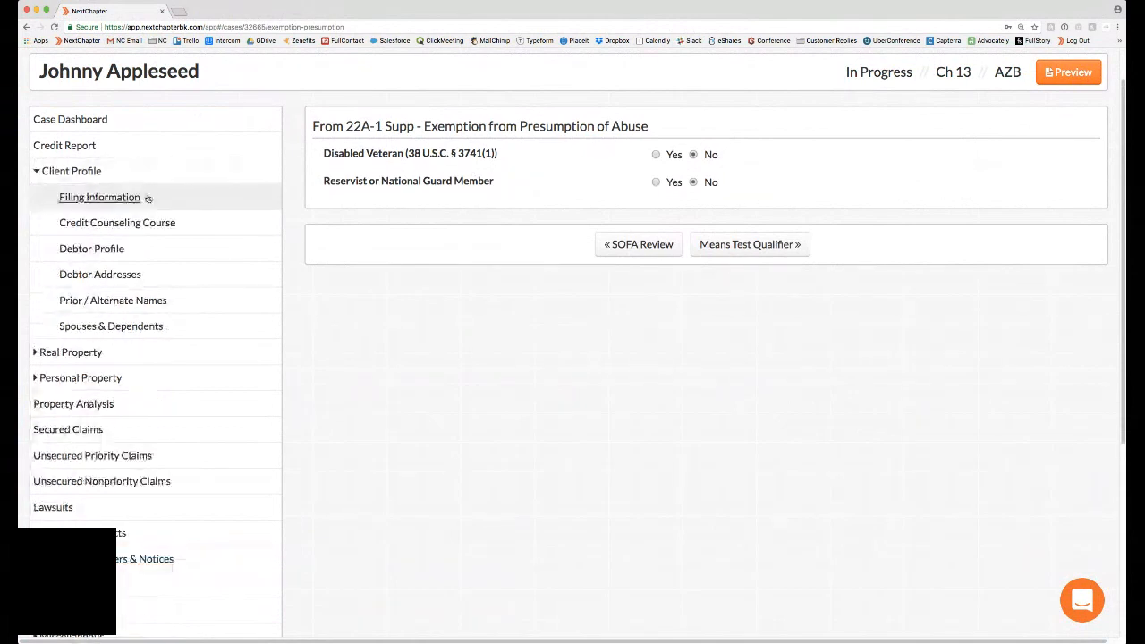
{"action": "left_click", "coordinate": [148, 199]}
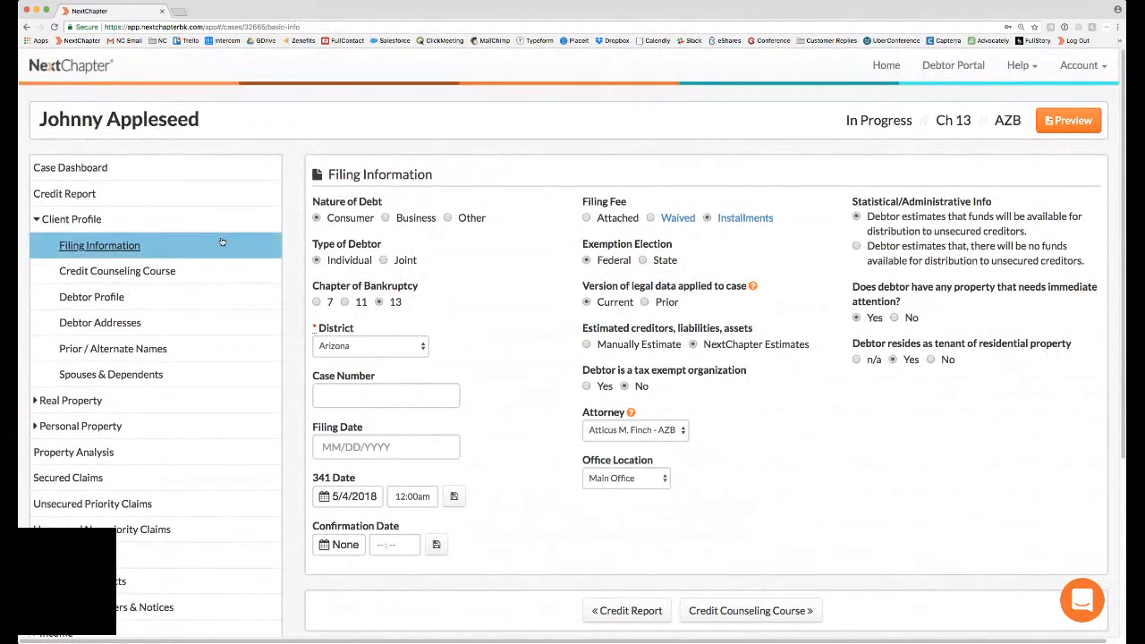
{"action": "left_click", "coordinate": [156, 223]}
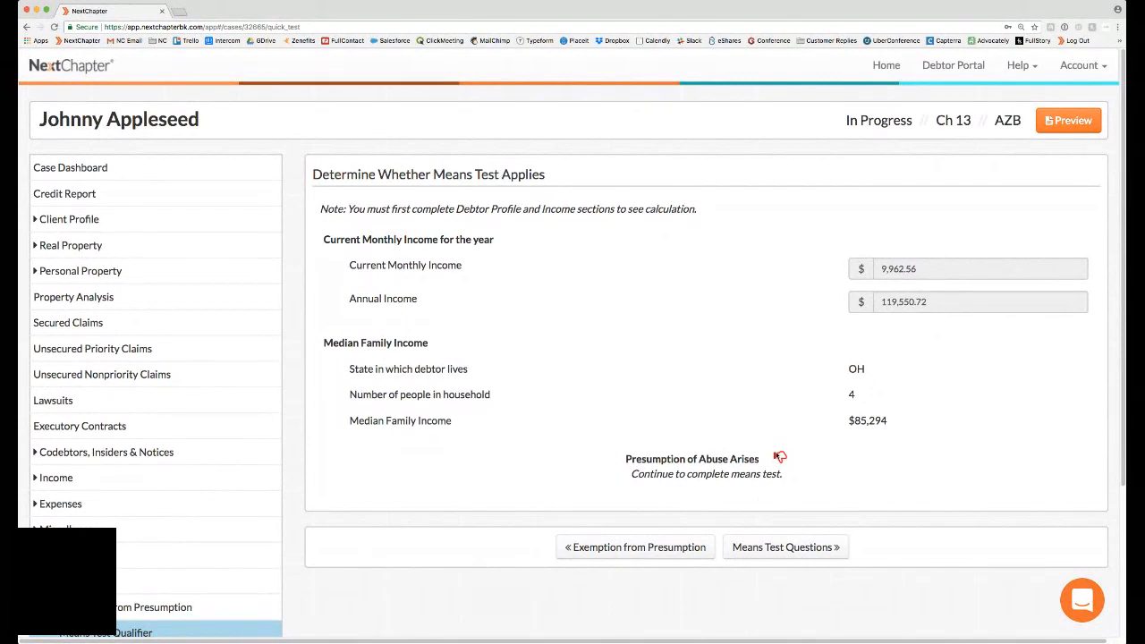
Review the Means Test Qualifier result that presumption of abuse arises, then open the forms preview.
{"action": "left_click_drag", "start_coordinate": [626, 476], "coordinate": [785, 483]}
{"action": "left_click", "coordinate": [785, 483]}
{"action": "scroll", "coordinate": [586, 437], "scroll_direction": "down", "scroll_amount": 2}
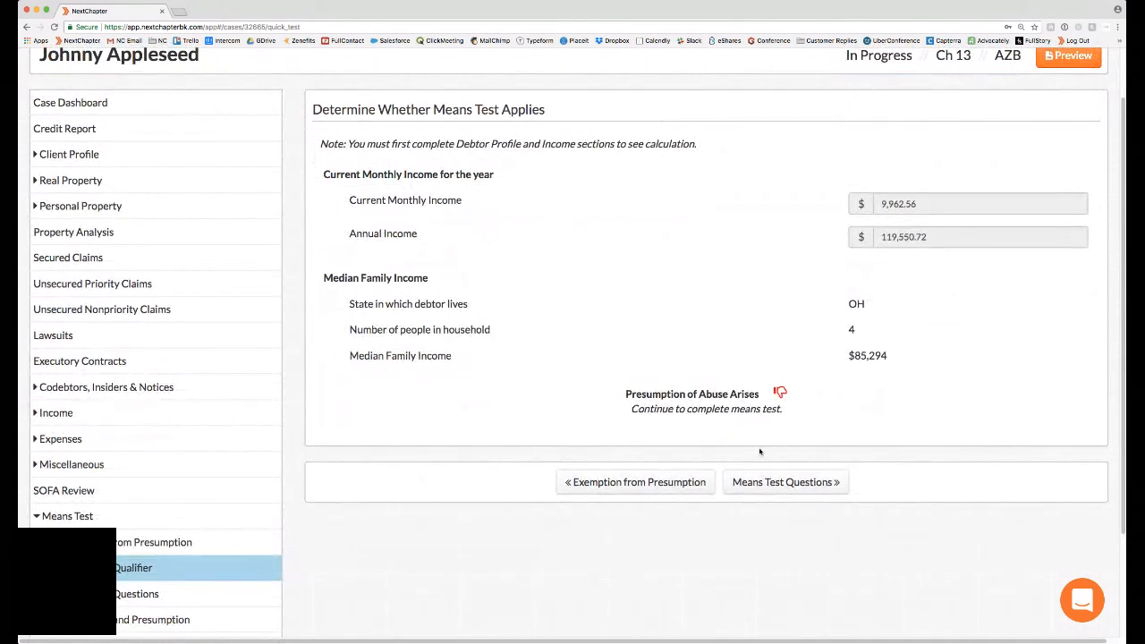
{"action": "scroll", "coordinate": [983, 268], "scroll_direction": "up", "scroll_amount": 2}
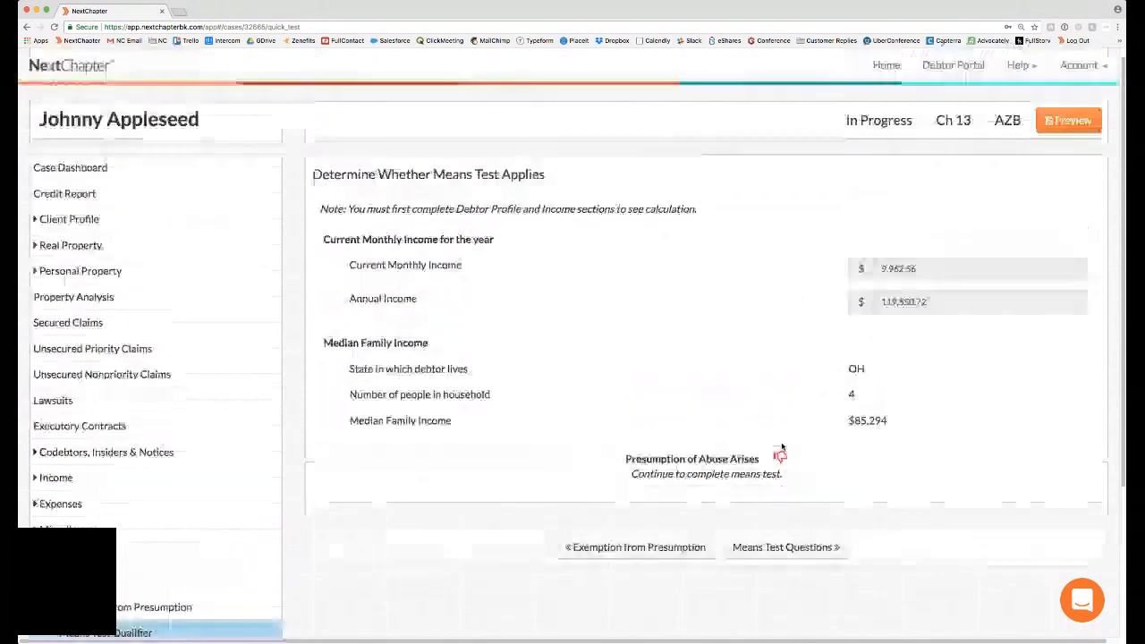
{"action": "left_click", "coordinate": [1069, 120]}
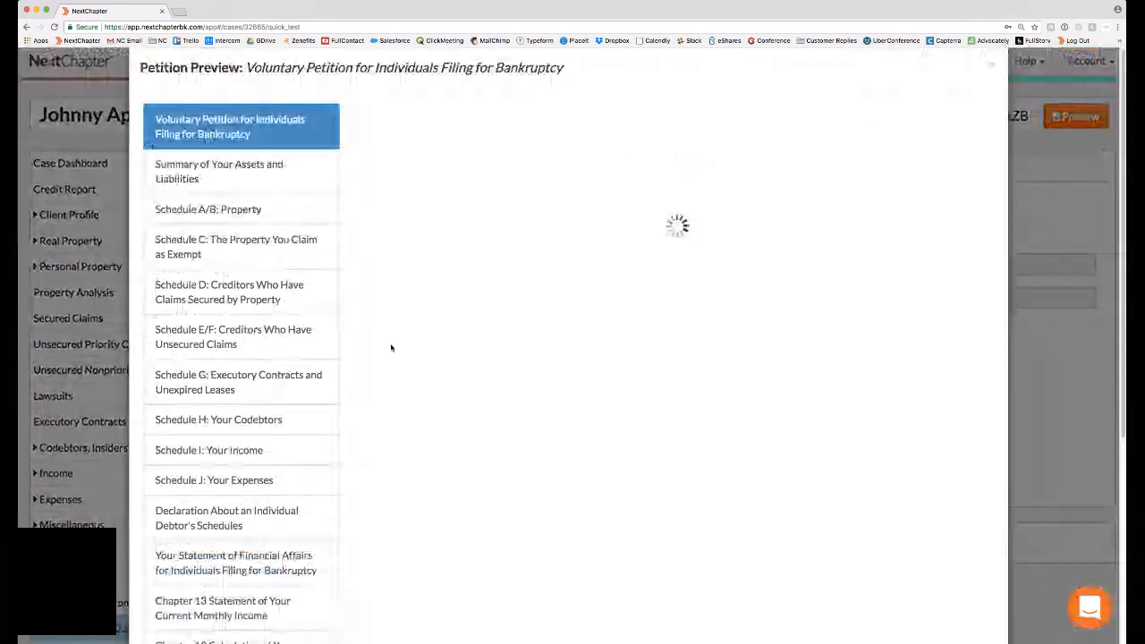
Scroll through the petition preview, close it, and go to Means Test Questions.
{"action": "scroll", "coordinate": [266, 429], "scroll_direction": "down", "scroll_amount": 3}
{"action": "scroll", "coordinate": [267, 430], "scroll_direction": "down", "scroll_amount": 1}
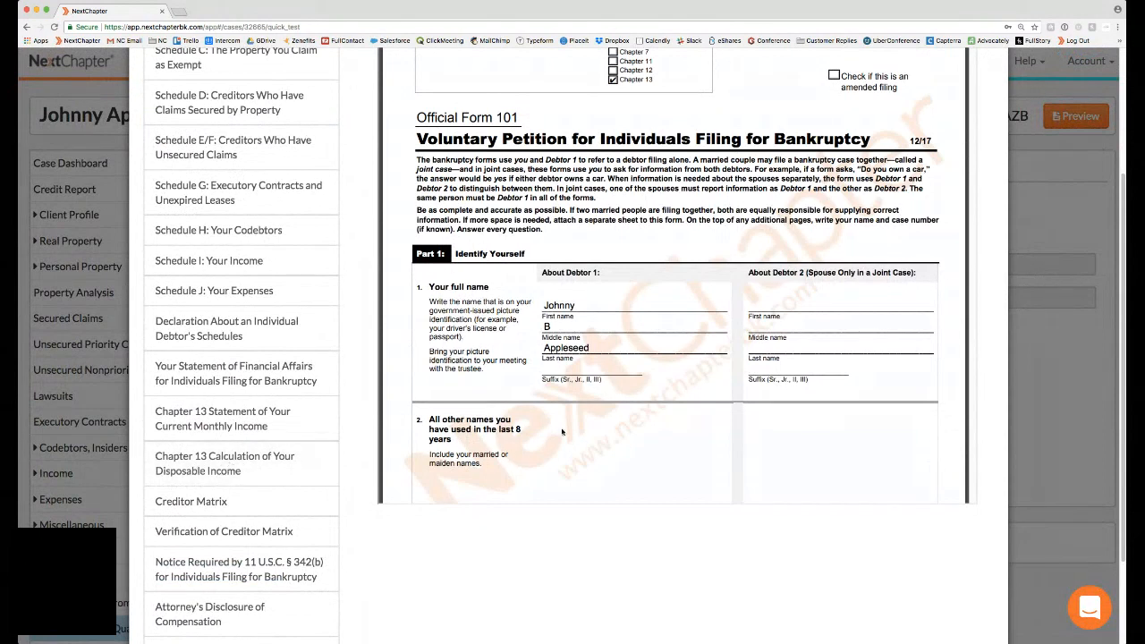
{"action": "scroll", "coordinate": [563, 432], "scroll_direction": "up", "scroll_amount": 3}
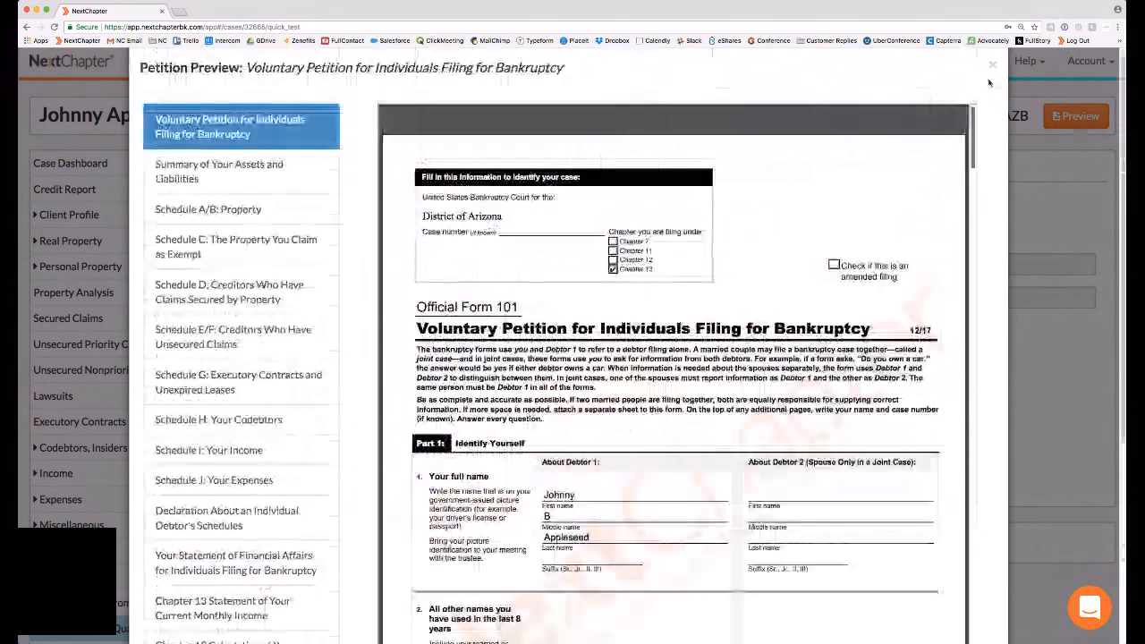
{"action": "left_click", "coordinate": [990, 78]}
{"action": "scroll", "coordinate": [466, 466], "scroll_direction": "down", "scroll_amount": 3}
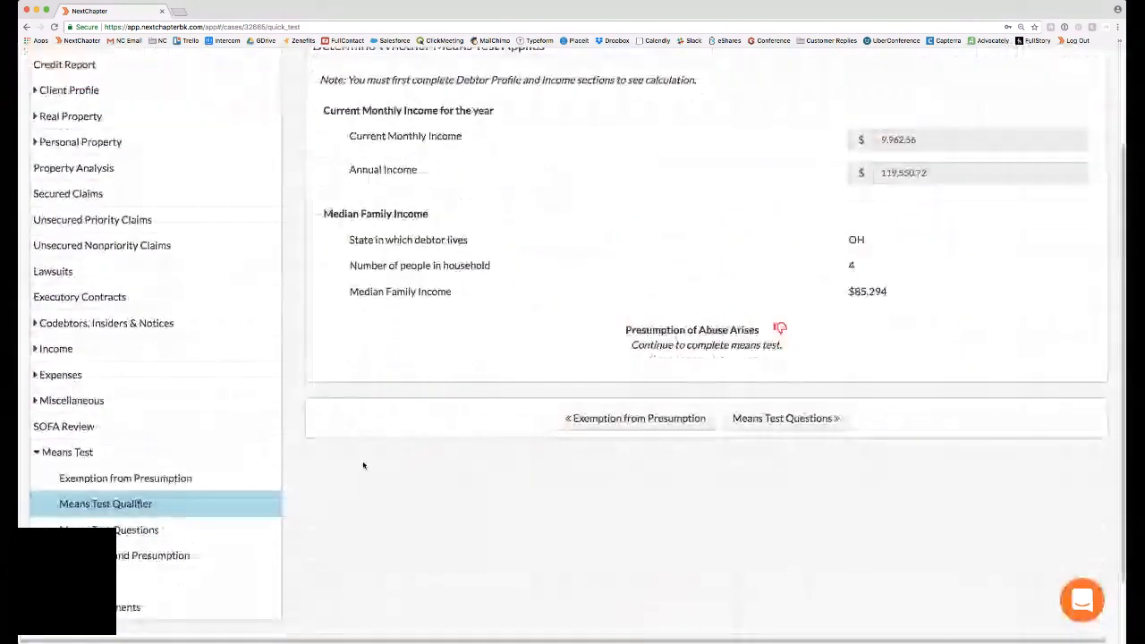
{"action": "left_click", "coordinate": [170, 530]}
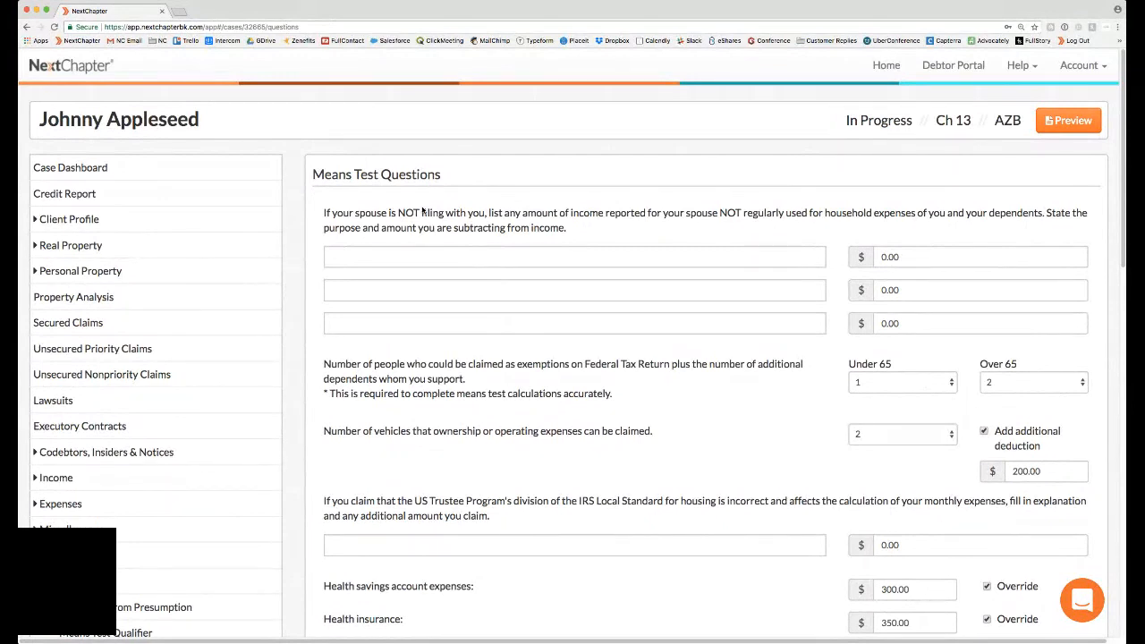
Scroll to 'Override expenses from Schedules I & J?' and switch the answer to Yes.
{"action": "scroll", "coordinate": [449, 277], "scroll_direction": "down", "scroll_amount": 1}
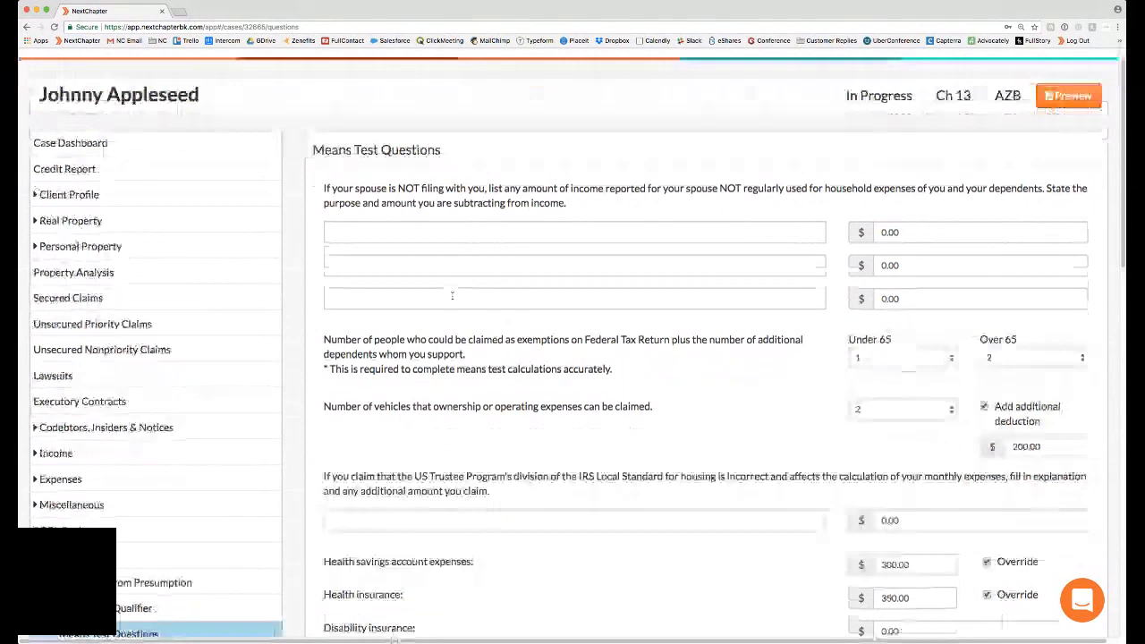
{"action": "scroll", "coordinate": [452, 295], "scroll_direction": "down", "scroll_amount": 5}
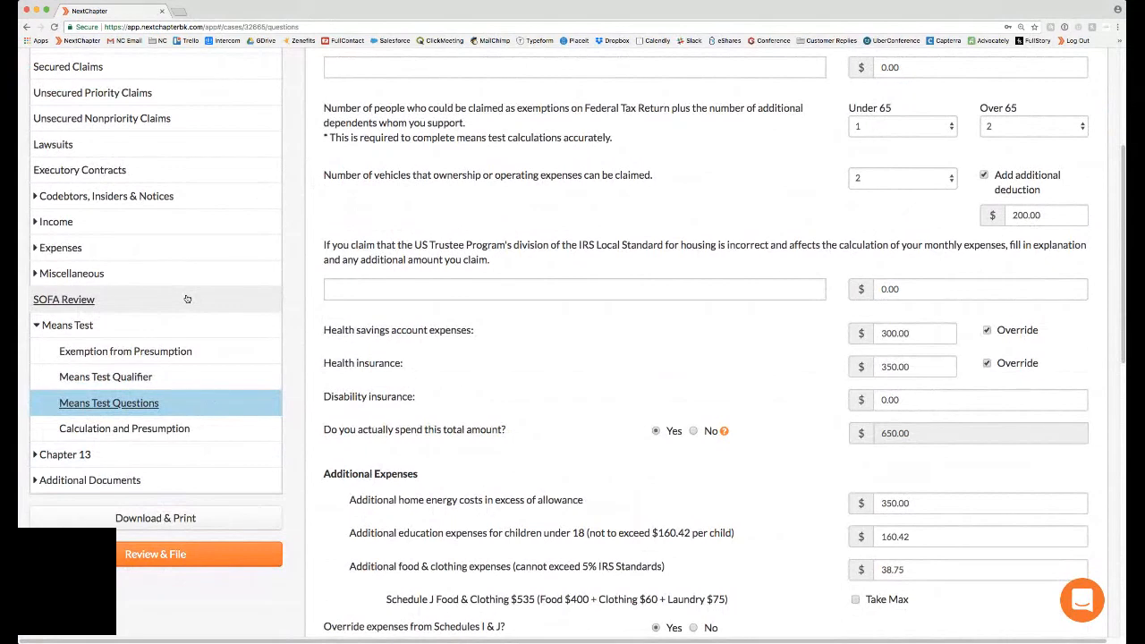
{"action": "scroll", "coordinate": [466, 372], "scroll_direction": "down", "scroll_amount": 2}
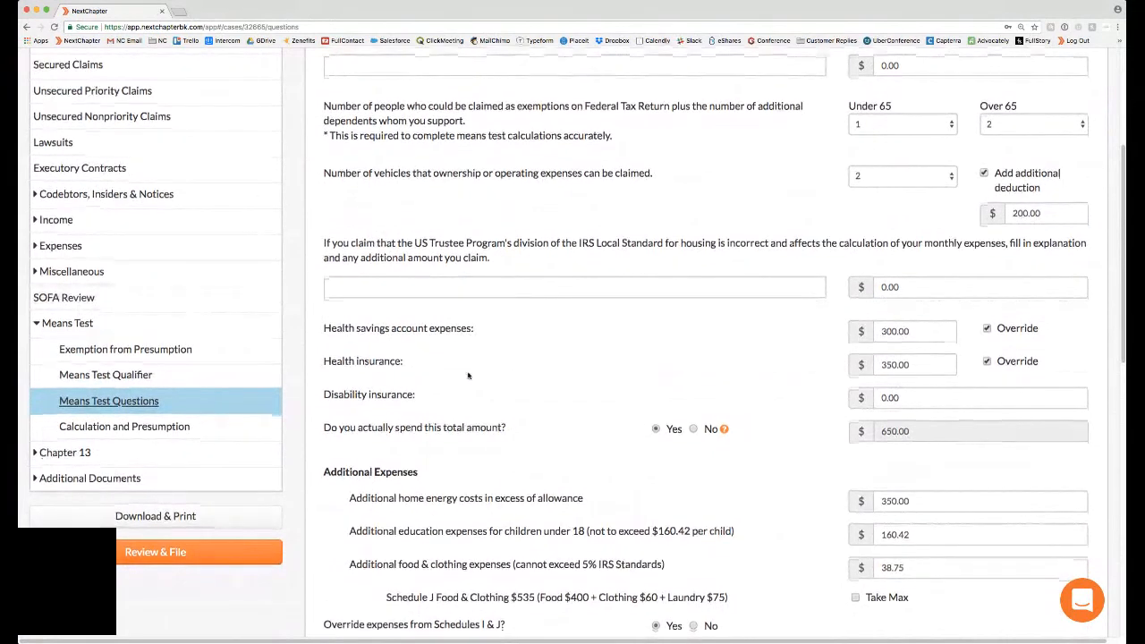
{"action": "scroll", "coordinate": [466, 373], "scroll_direction": "down", "scroll_amount": 2}
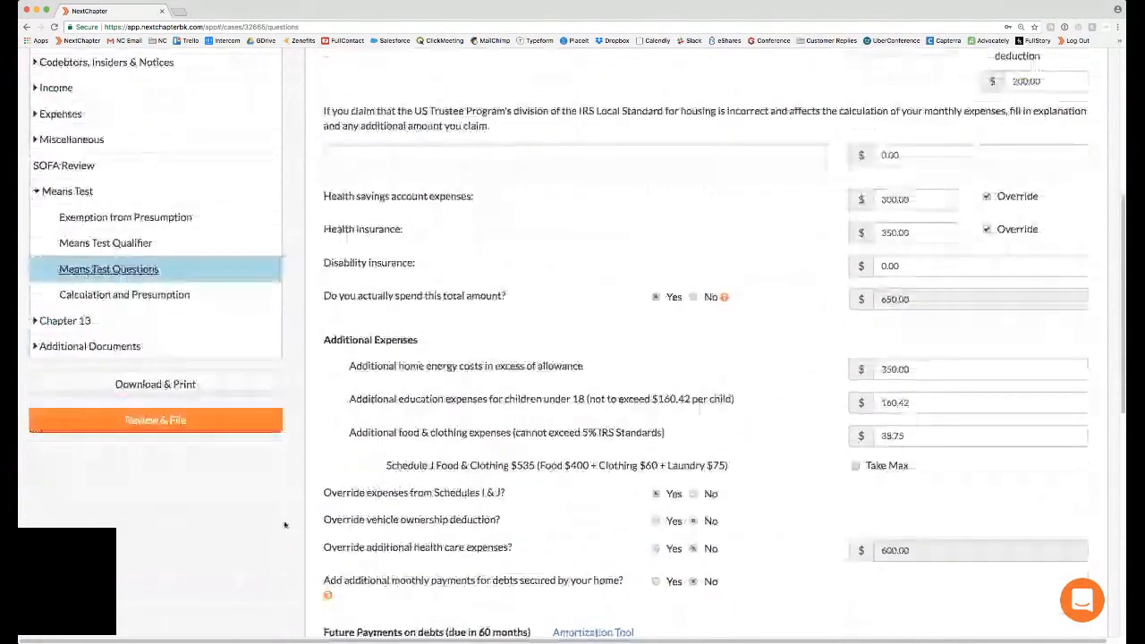
{"action": "left_click_drag", "start_coordinate": [324, 497], "coordinate": [510, 498]}
{"action": "left_click", "coordinate": [507, 499]}
{"action": "left_click", "coordinate": [706, 496]}
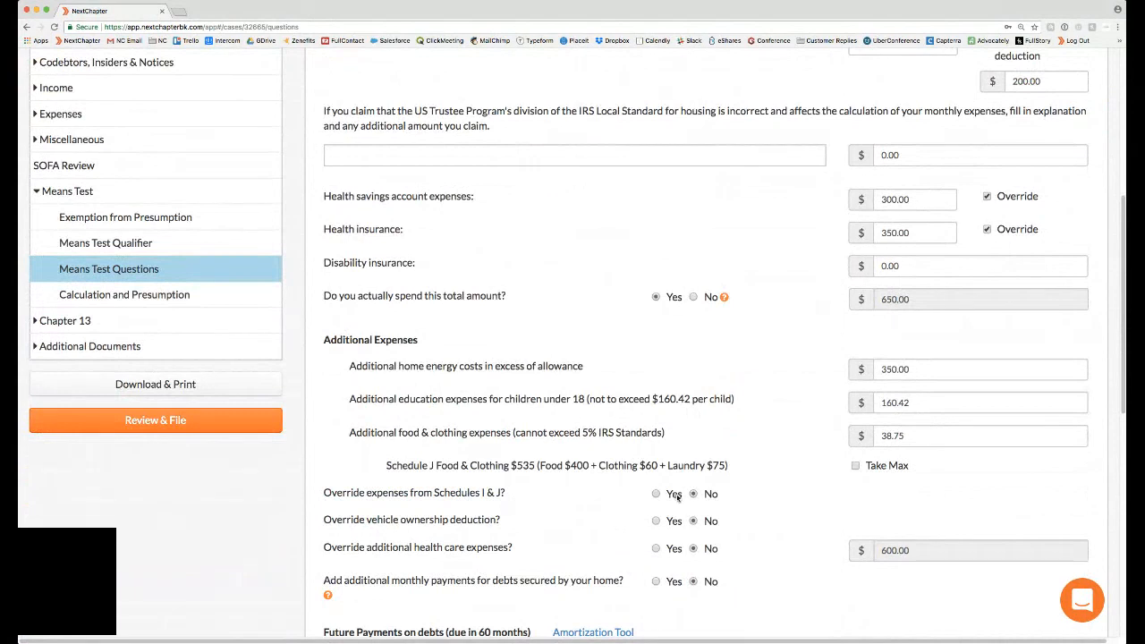
{"action": "left_click", "coordinate": [676, 497]}
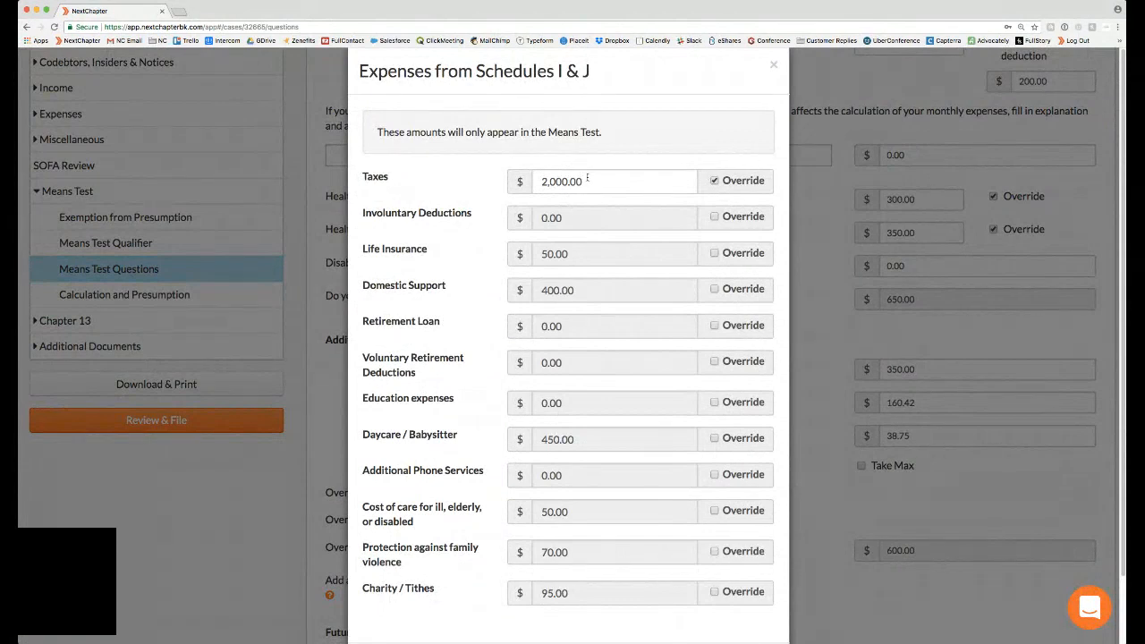
Override the Daycare / Babysitter expense, replacing 450.00 with 300.
{"action": "scroll", "coordinate": [370, 420], "scroll_direction": "down", "scroll_amount": 2}
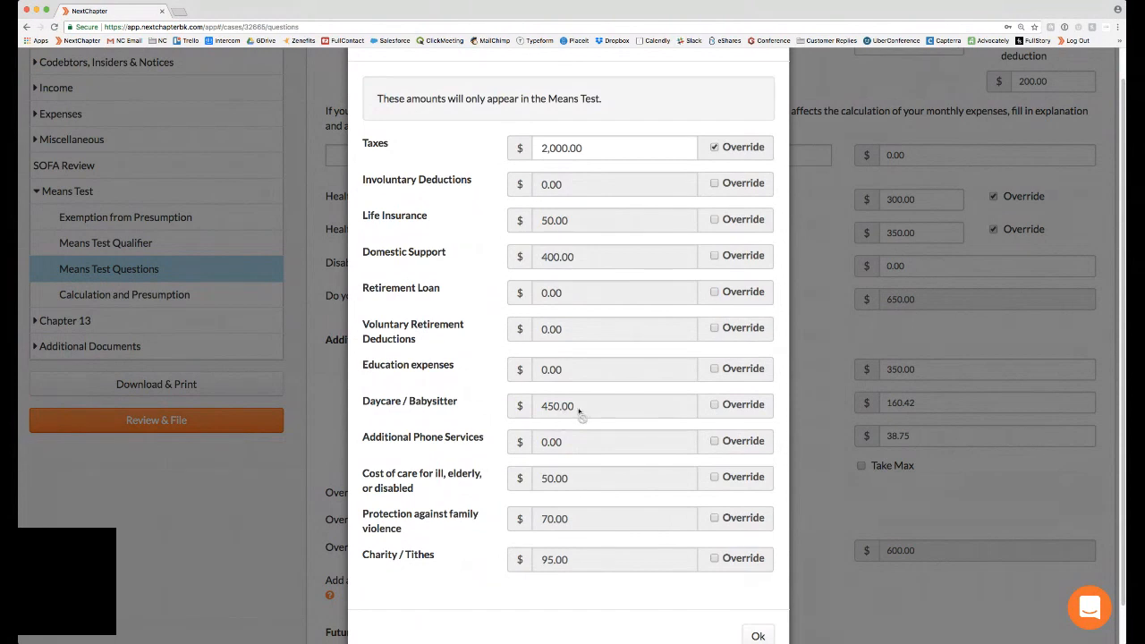
{"action": "left_click_drag", "start_coordinate": [577, 407], "coordinate": [542, 410]}
{"action": "left_click", "coordinate": [666, 407]}
{"action": "left_click", "coordinate": [714, 407]}
{"action": "left_click", "coordinate": [626, 410]}
{"action": "type", "text": "300"}
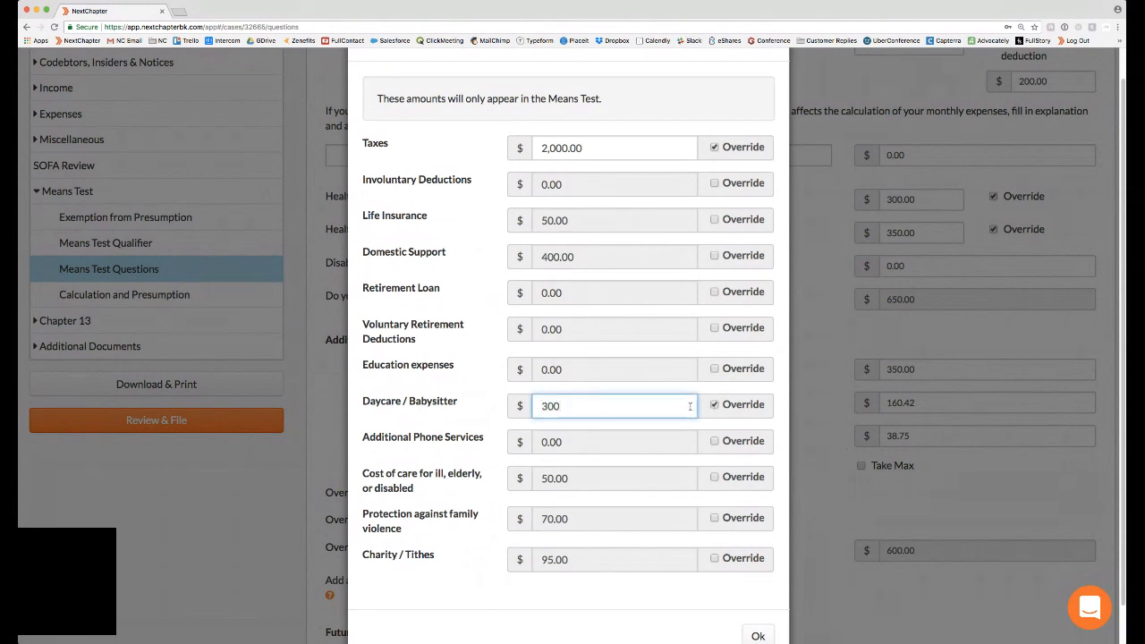
{"action": "left_click", "coordinate": [484, 420]}
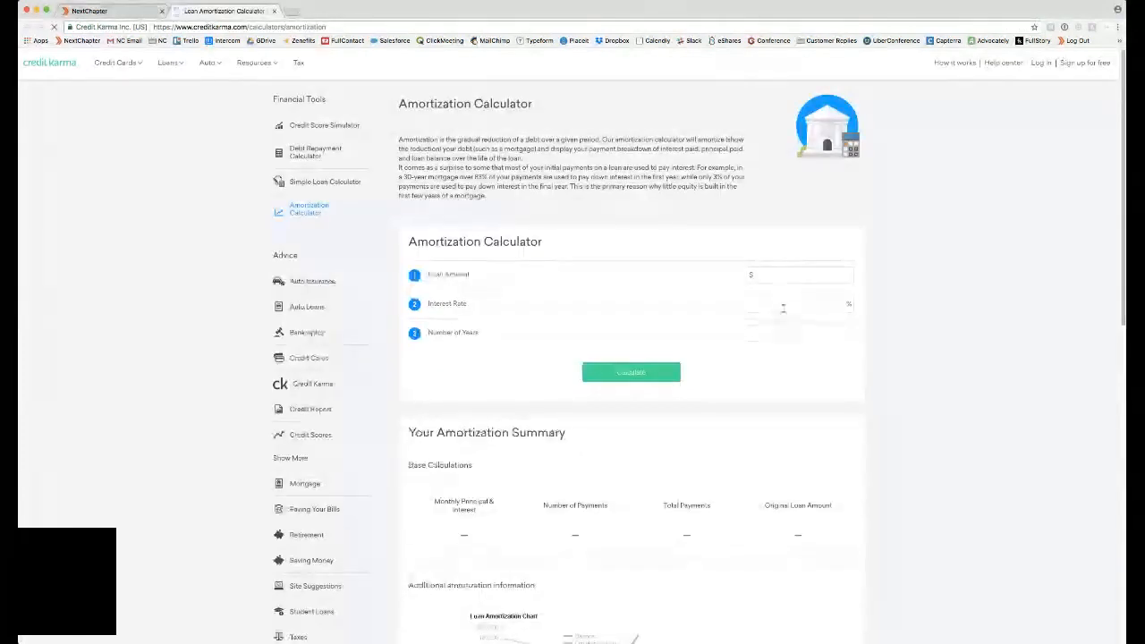
Look over the empty Credit Karma Amortization Calculator, then close its tab.
{"action": "left_click", "coordinate": [772, 336]}
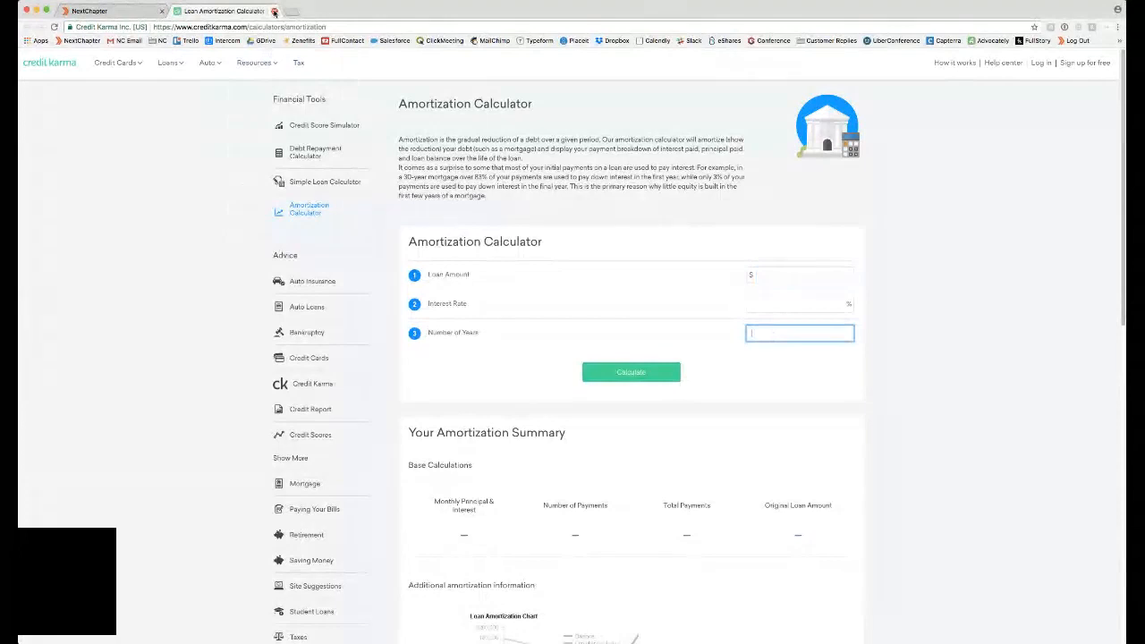
{"action": "left_click", "coordinate": [274, 12]}
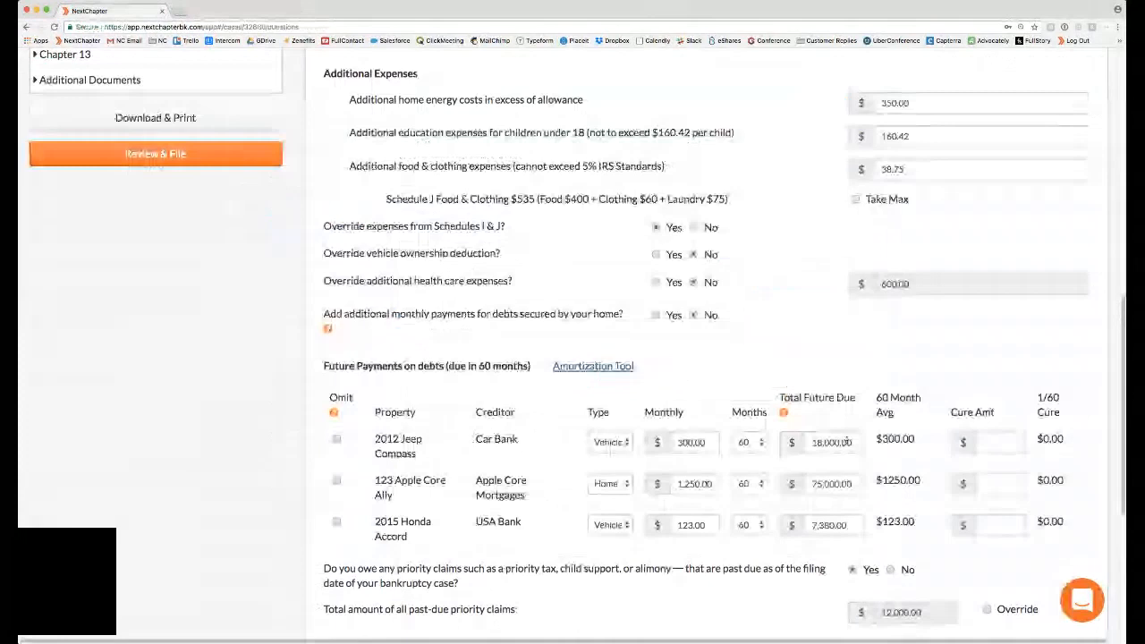
Step through the Jeep Compass and Honda Accord Cure Amt fields, then open Calculation and Presumption.
{"action": "scroll", "coordinate": [846, 441], "scroll_direction": "down", "scroll_amount": 1}
{"action": "left_click", "coordinate": [984, 434]}
{"action": "left_click", "coordinate": [1000, 473]}
{"action": "left_click", "coordinate": [1008, 513]}
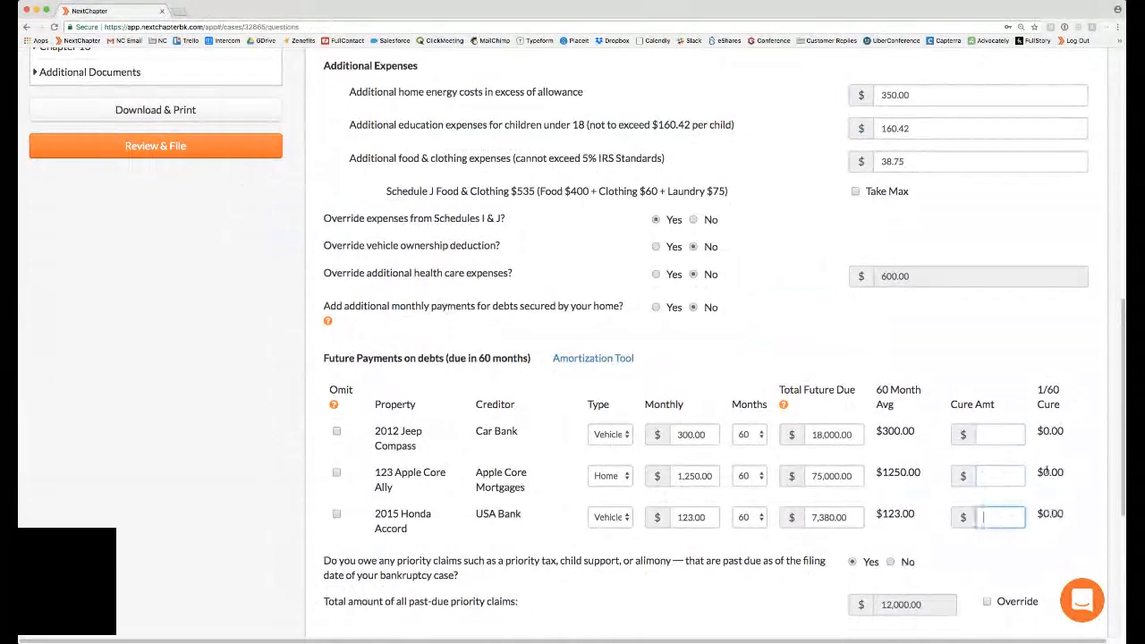
{"action": "scroll", "coordinate": [393, 338], "scroll_direction": "up", "scroll_amount": 3}
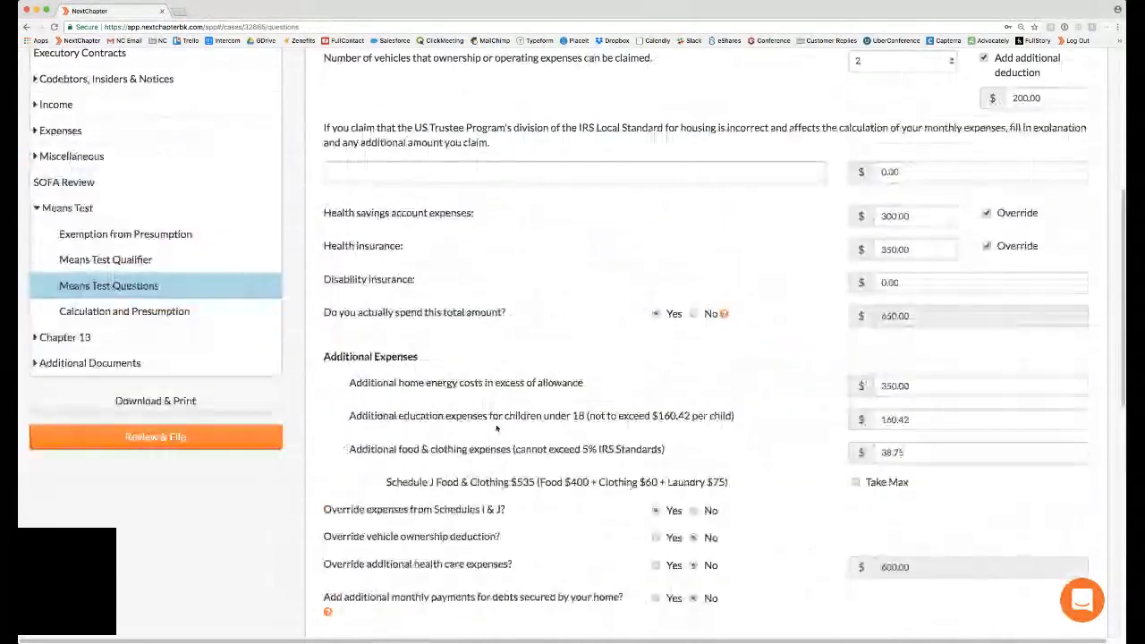
{"action": "left_click", "coordinate": [174, 311]}
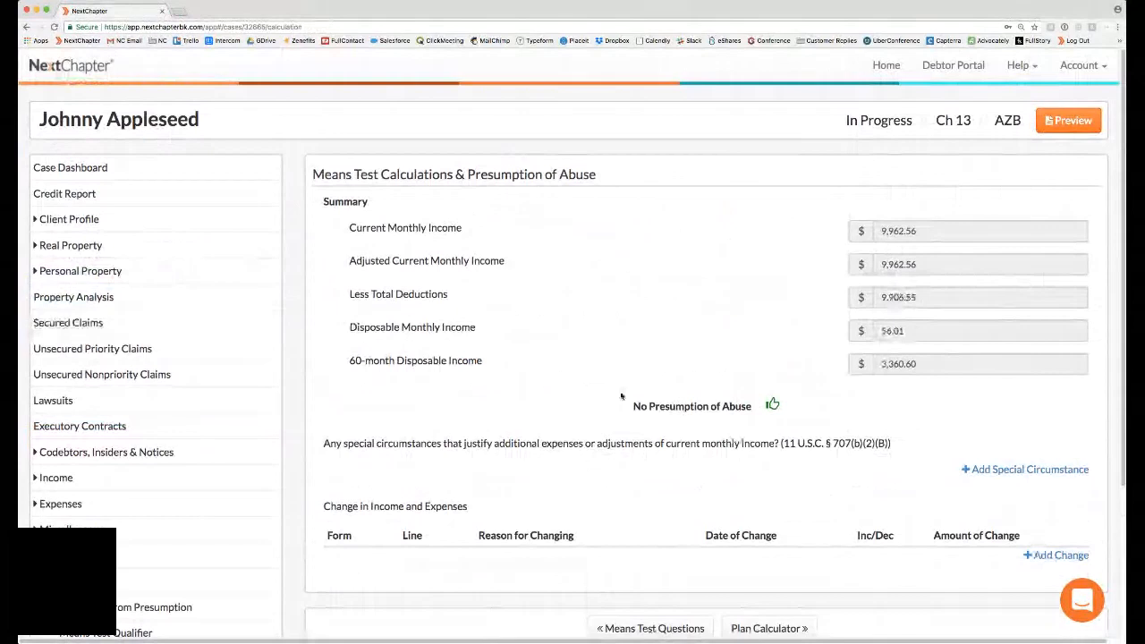
Start adding a special circumstance and an income/expense change, cancelling both.
{"action": "scroll", "coordinate": [970, 447], "scroll_direction": "down", "scroll_amount": 1}
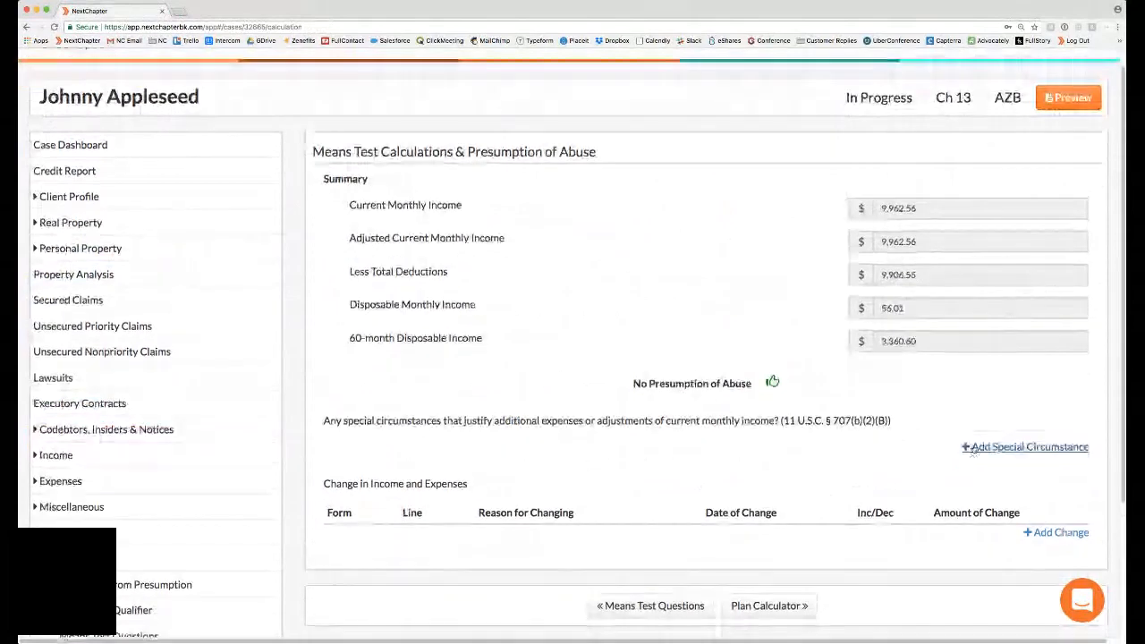
{"action": "left_click", "coordinate": [973, 447]}
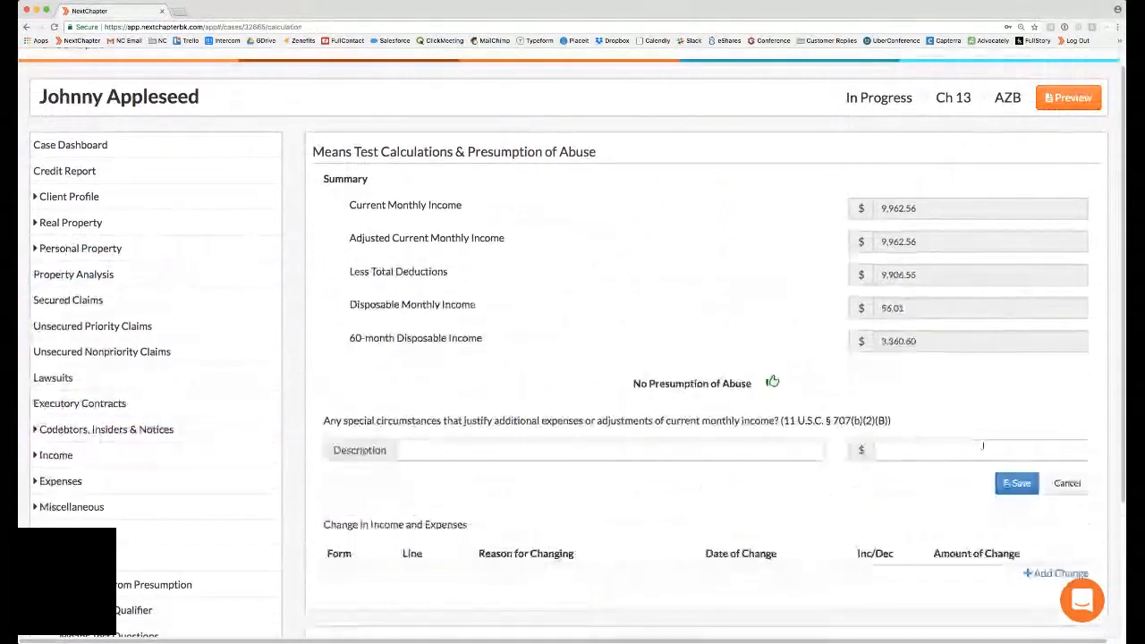
{"action": "left_click", "coordinate": [1066, 483]}
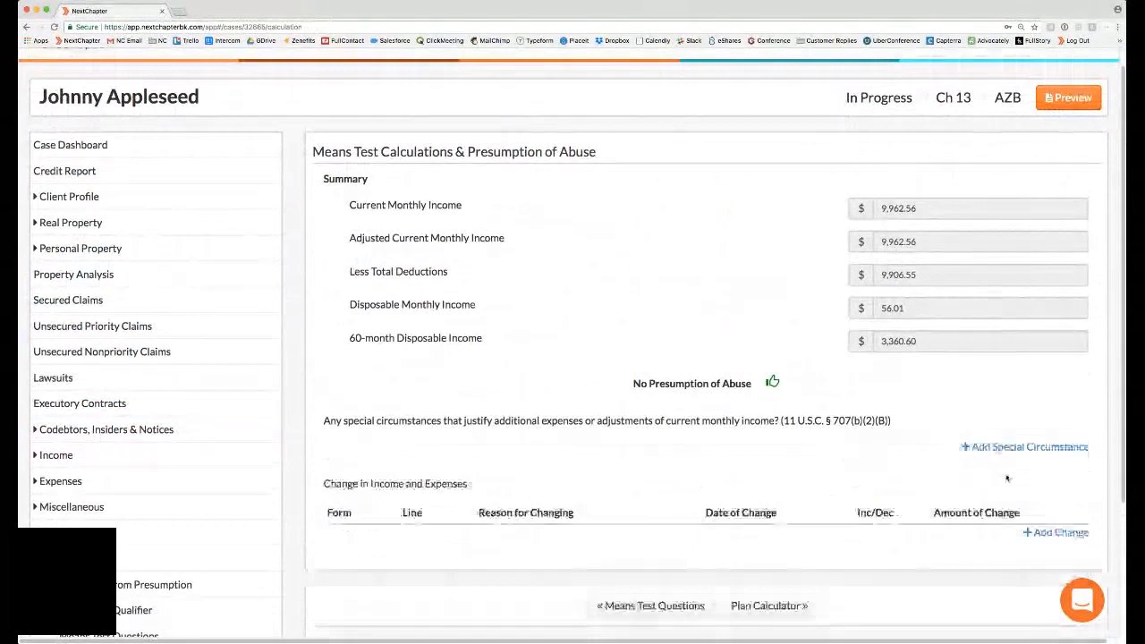
{"action": "scroll", "coordinate": [1044, 519], "scroll_direction": "down", "scroll_amount": 2}
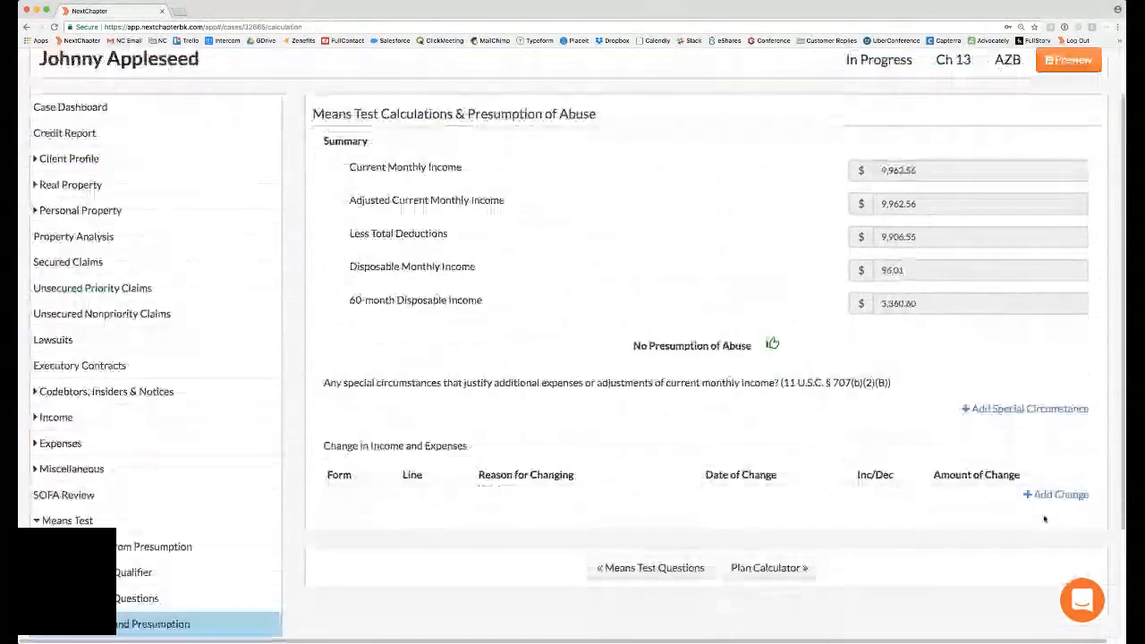
{"action": "left_click", "coordinate": [1055, 495]}
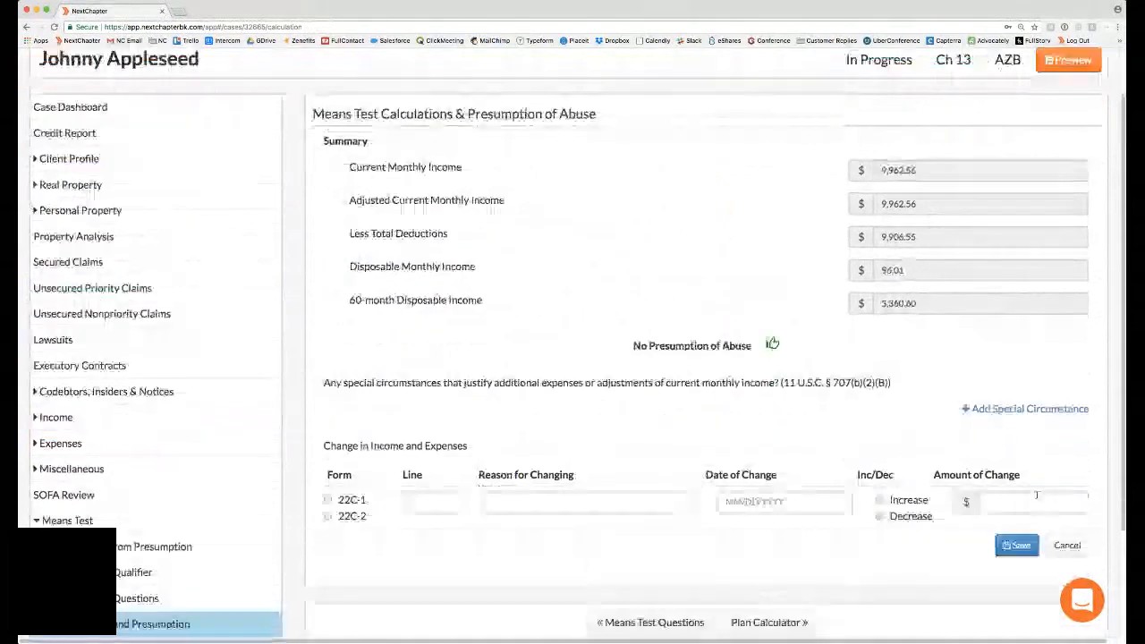
{"action": "left_click", "coordinate": [1054, 540]}
Collapse Means Test and open the Chapter 13 Plan Calculator.
{"action": "left_click", "coordinate": [261, 526]}
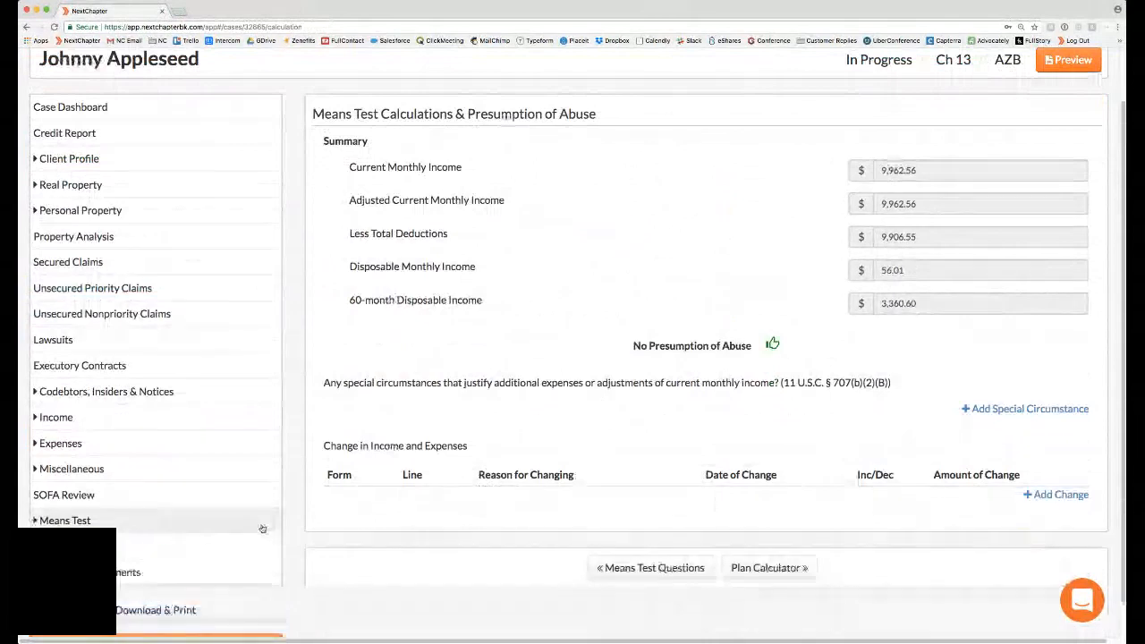
{"action": "left_click", "coordinate": [127, 549]}
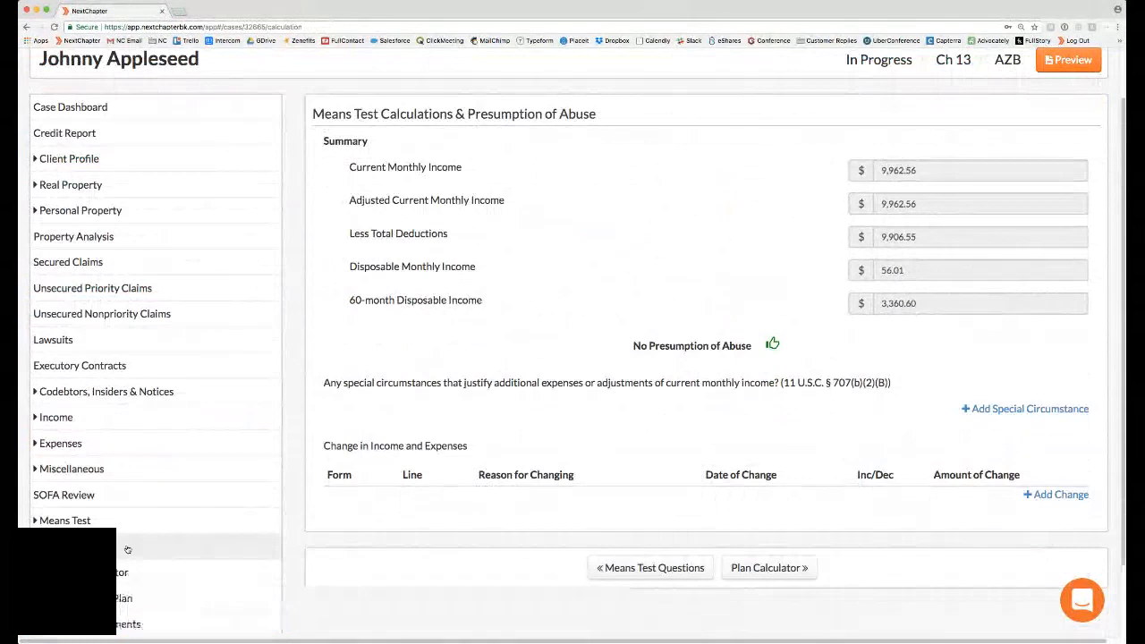
{"action": "scroll", "coordinate": [127, 549], "scroll_direction": "down", "scroll_amount": 1}
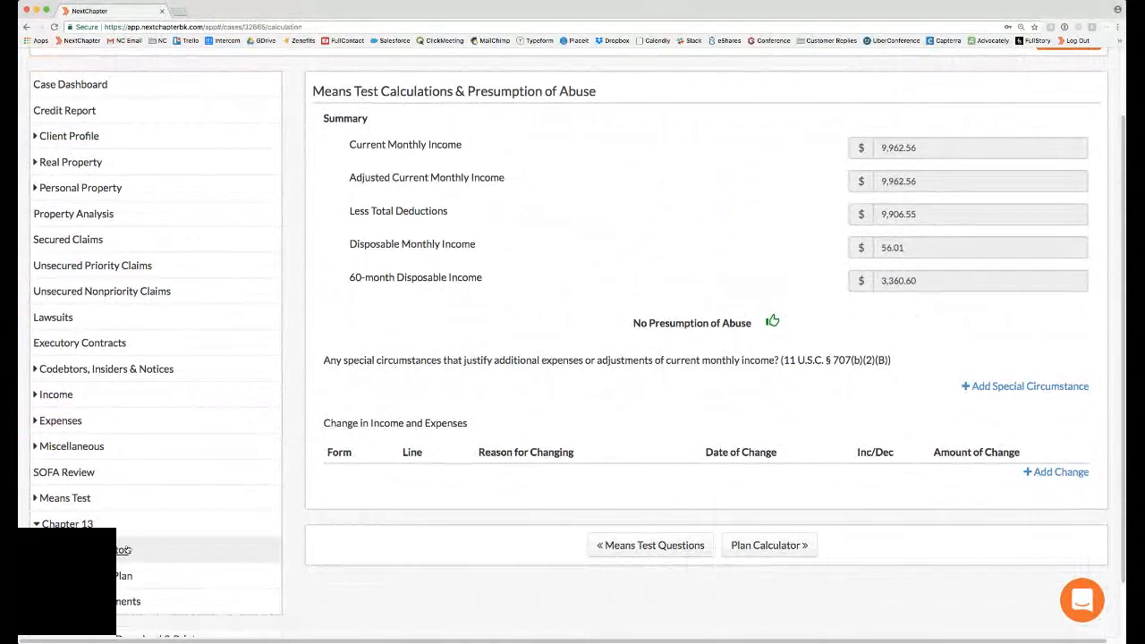
{"action": "left_click", "coordinate": [127, 550]}
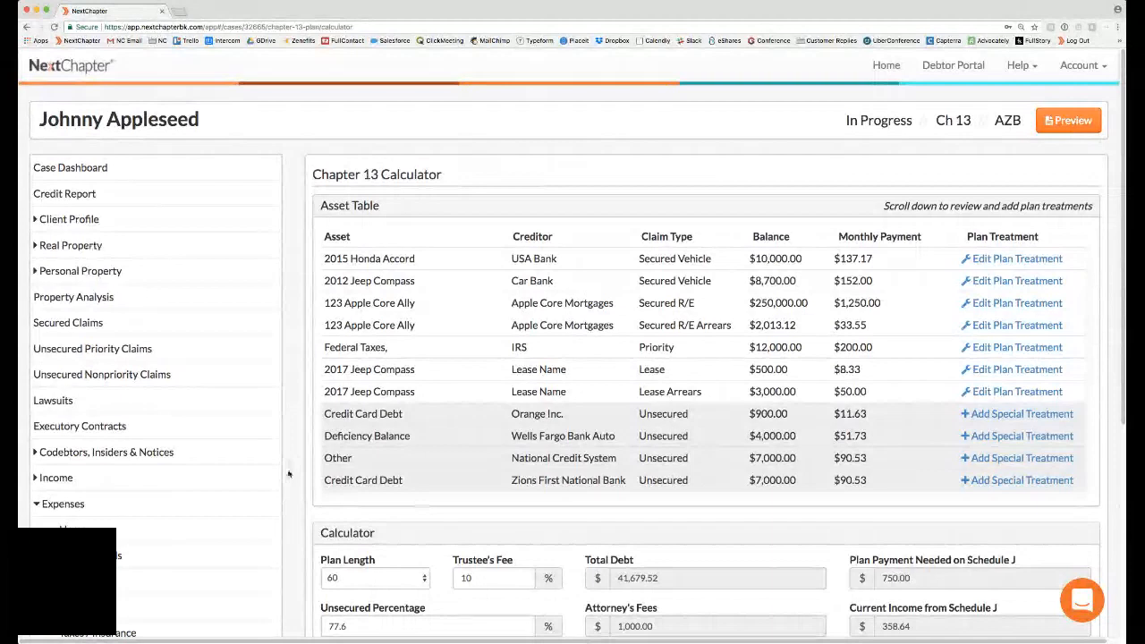
On the Chapter 13 Plan page, start a new plan and view the available plan forms.
{"action": "left_click", "coordinate": [121, 556]}
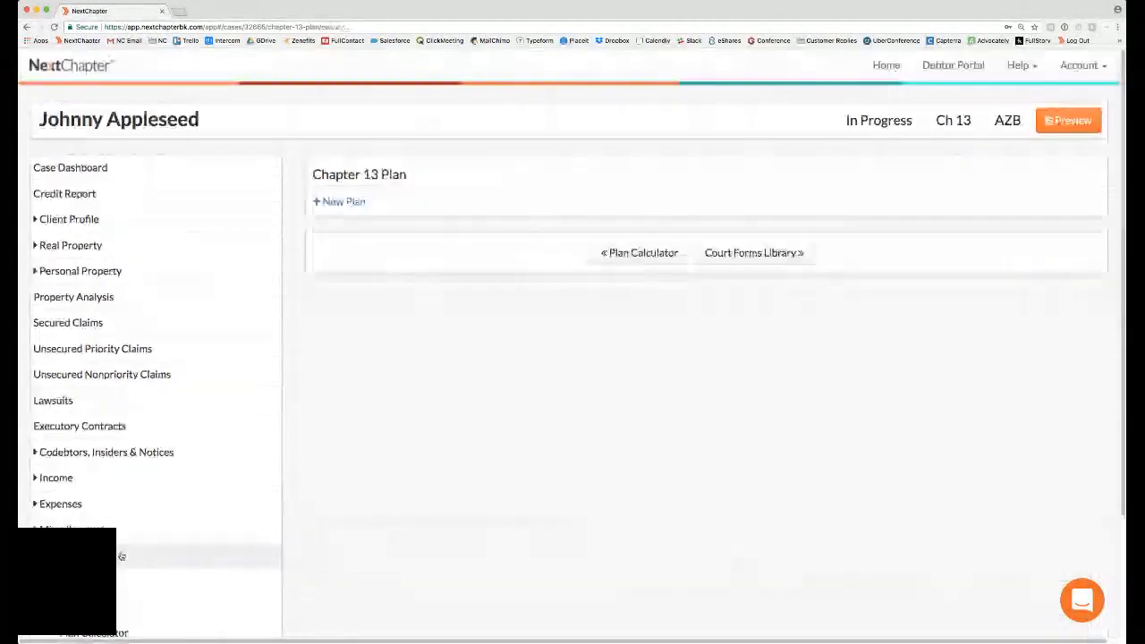
{"action": "left_click", "coordinate": [333, 558]}
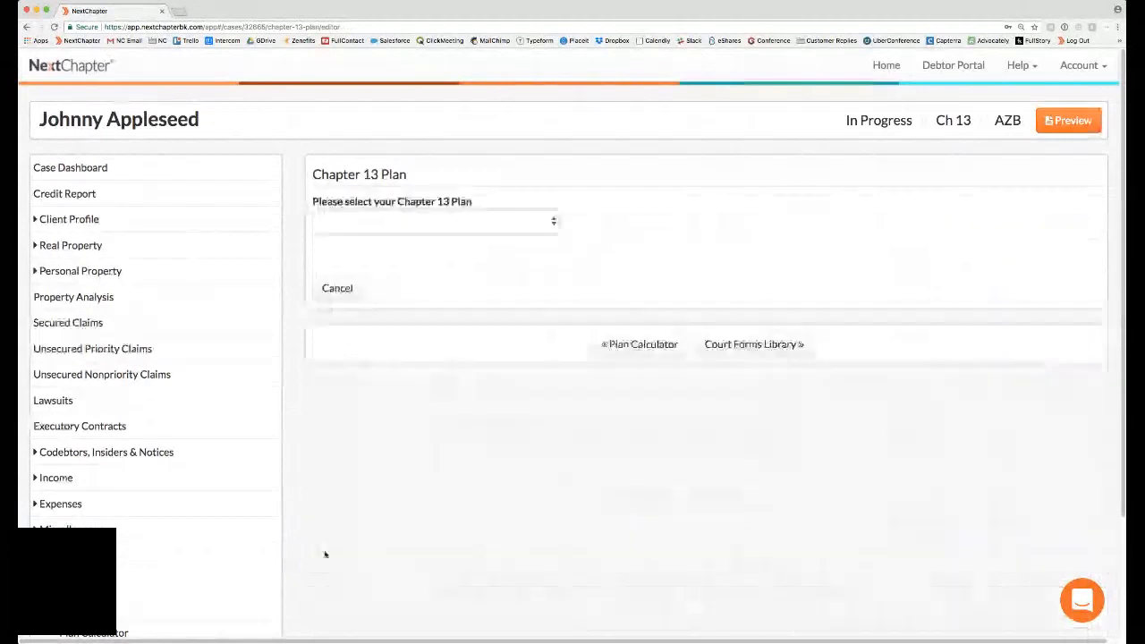
{"action": "scroll", "coordinate": [377, 243], "scroll_direction": "down", "scroll_amount": 1}
{"action": "left_click", "coordinate": [379, 218]}
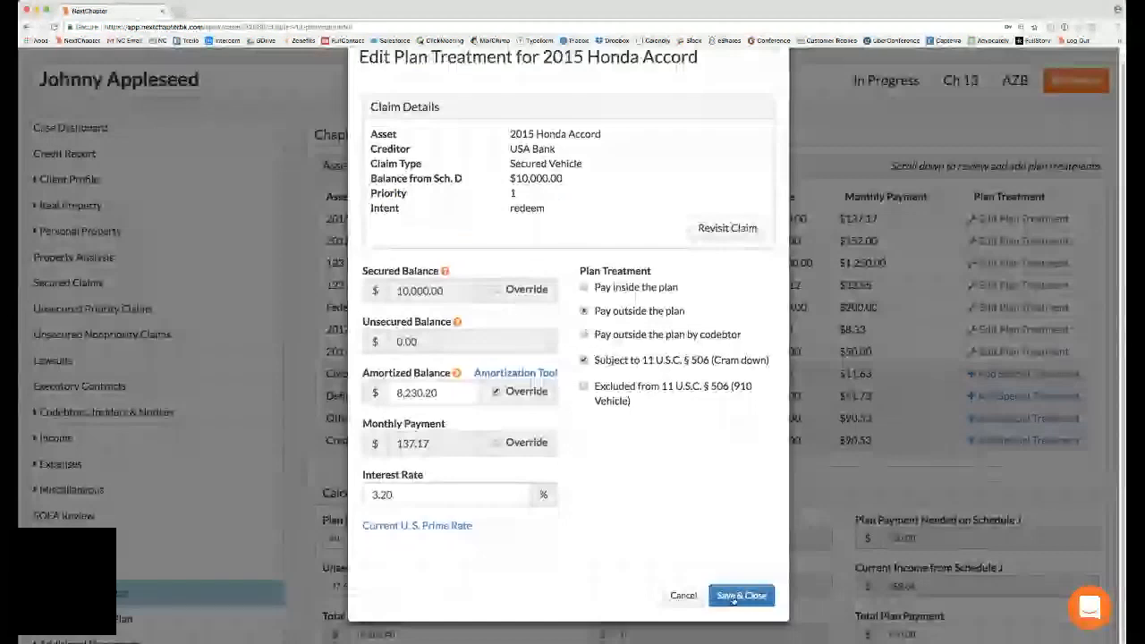
Save the 2015 Honda Accord plan treatment and enter 0 as the unsecured percentage.
{"action": "left_click", "coordinate": [733, 595]}
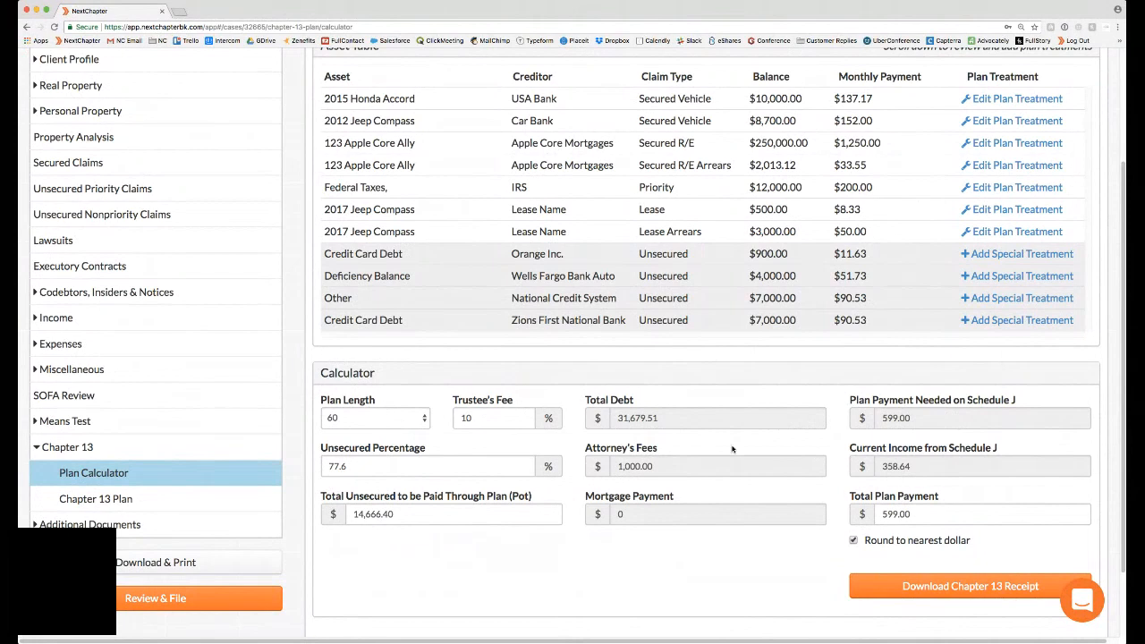
{"action": "left_click_drag", "start_coordinate": [343, 466], "coordinate": [330, 447]}
{"action": "type", "text": "0"}
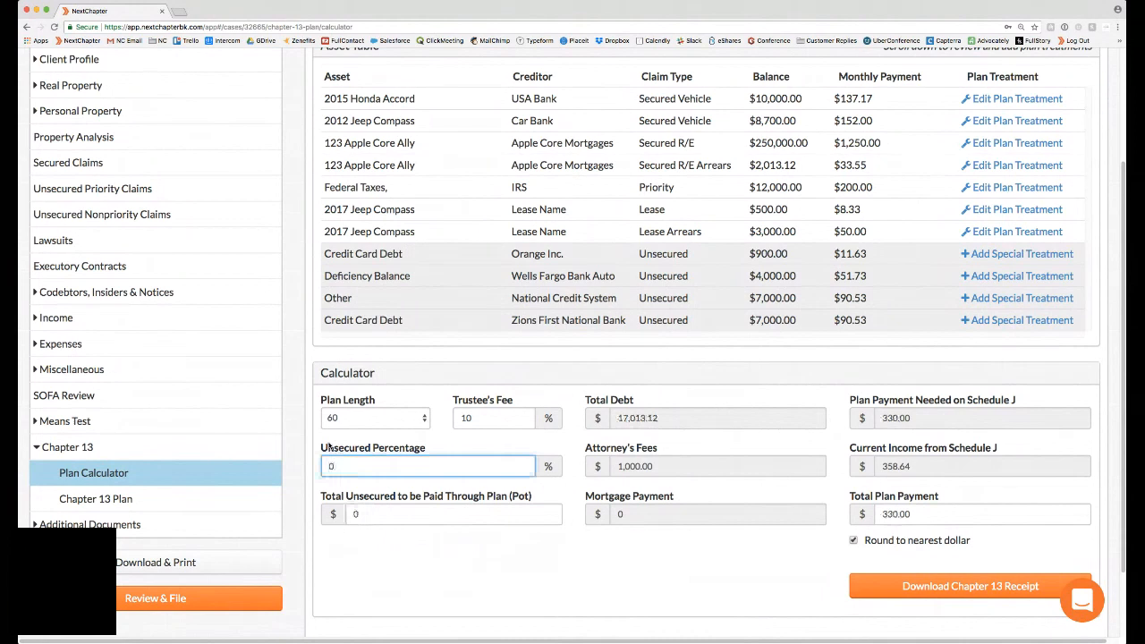
Change the total plan payment to 500, giving 48.99% unsecured.
{"action": "left_click", "coordinate": [930, 514]}
{"action": "left_click_drag", "start_coordinate": [912, 514], "coordinate": [884, 512]}
{"action": "type", "text": "500"}
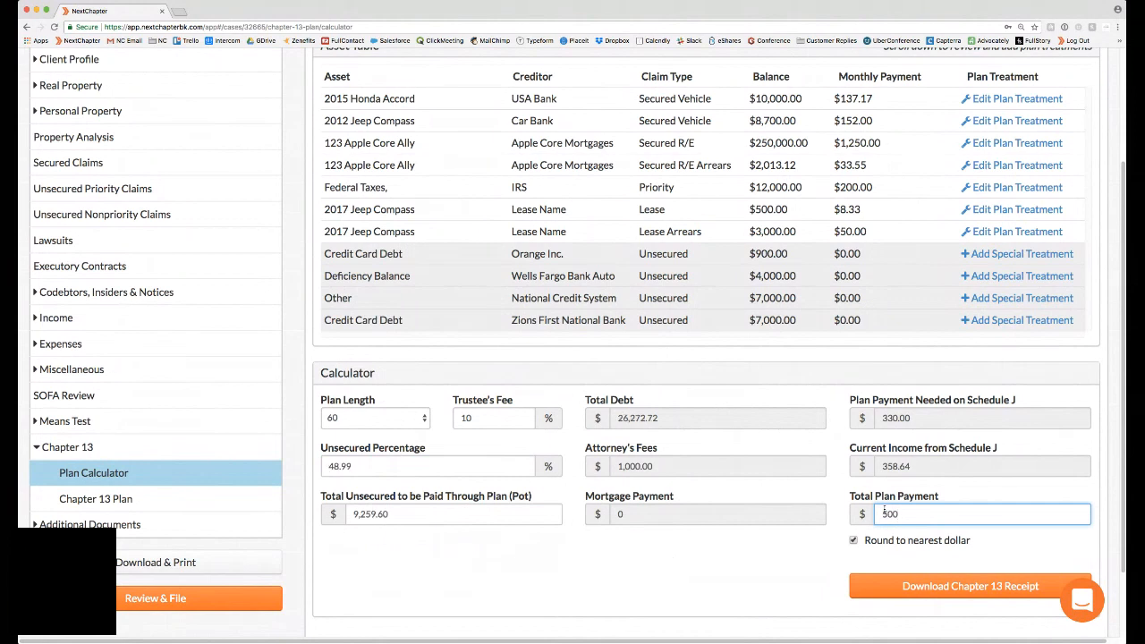
{"action": "left_click", "coordinate": [674, 554]}
{"action": "scroll", "coordinate": [680, 552], "scroll_direction": "down", "scroll_amount": 1}
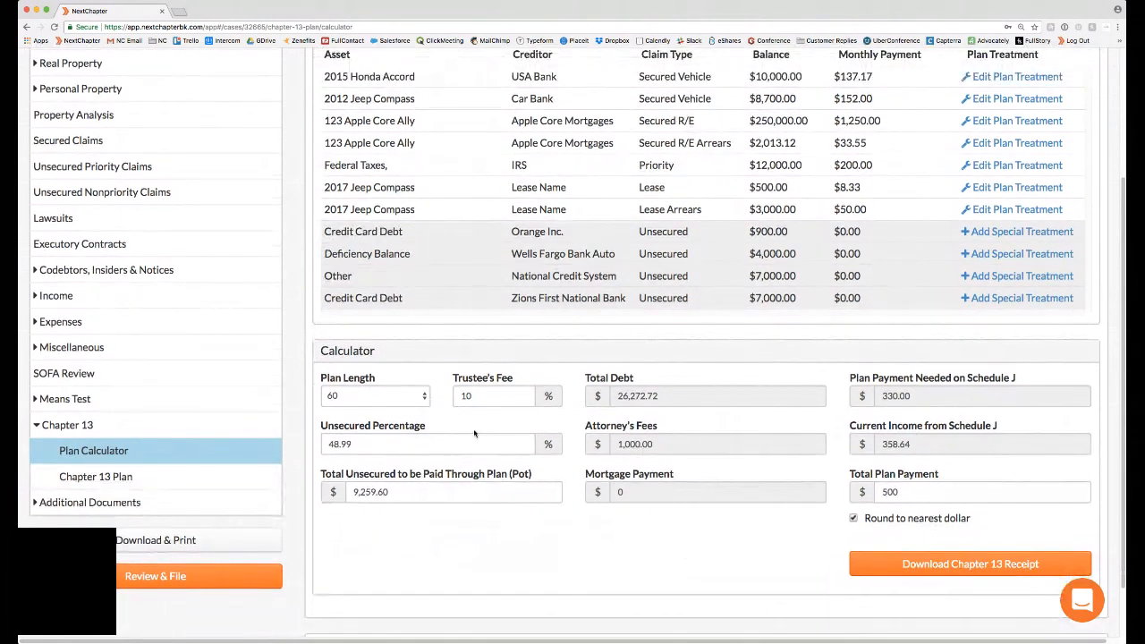
{"action": "left_click", "coordinate": [125, 479]}
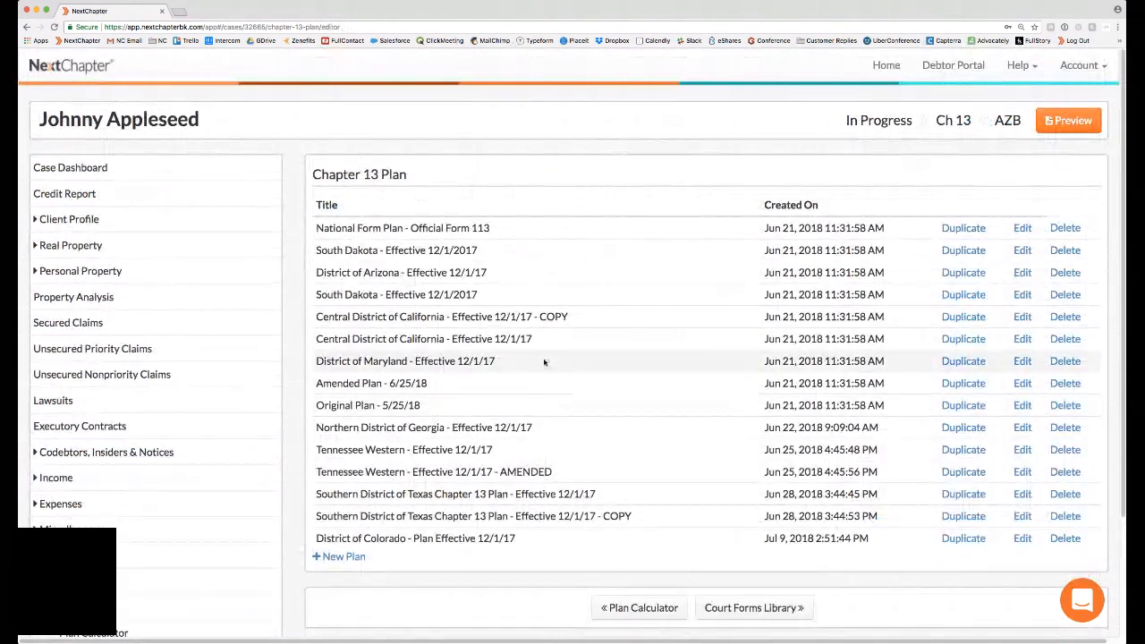
Collapse Chapter 13 in the sidebar and open Court Forms Library under Additional Documents.
{"action": "scroll", "coordinate": [339, 503], "scroll_direction": "down", "scroll_amount": 2}
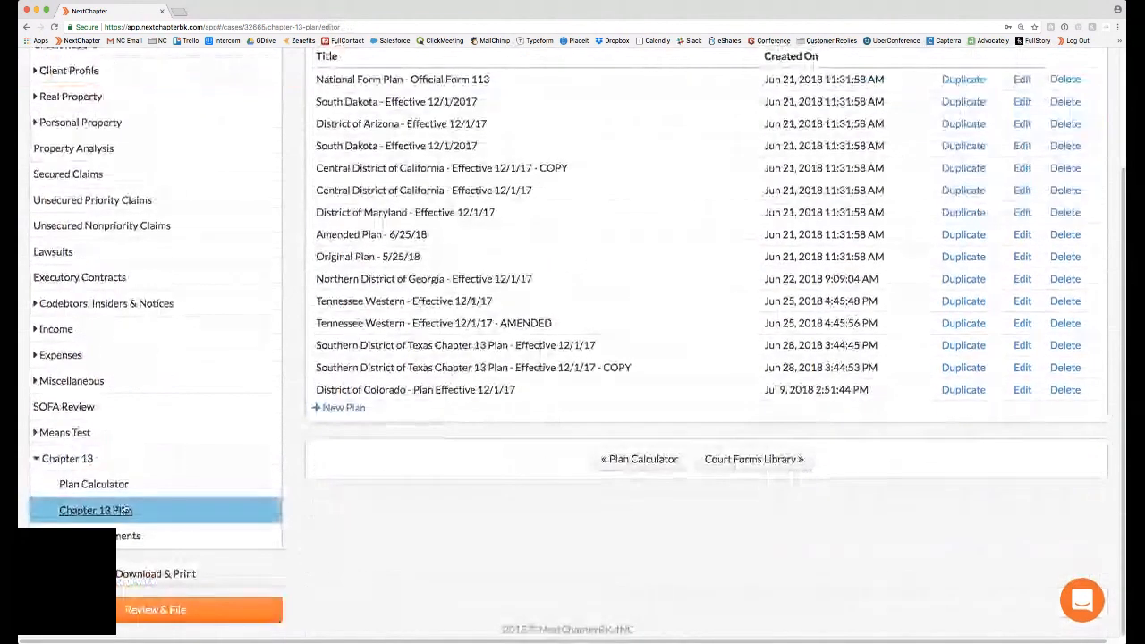
{"action": "left_click", "coordinate": [59, 460]}
{"action": "left_click", "coordinate": [166, 536]}
{"action": "scroll", "coordinate": [166, 485], "scroll_direction": "down", "scroll_amount": 2}
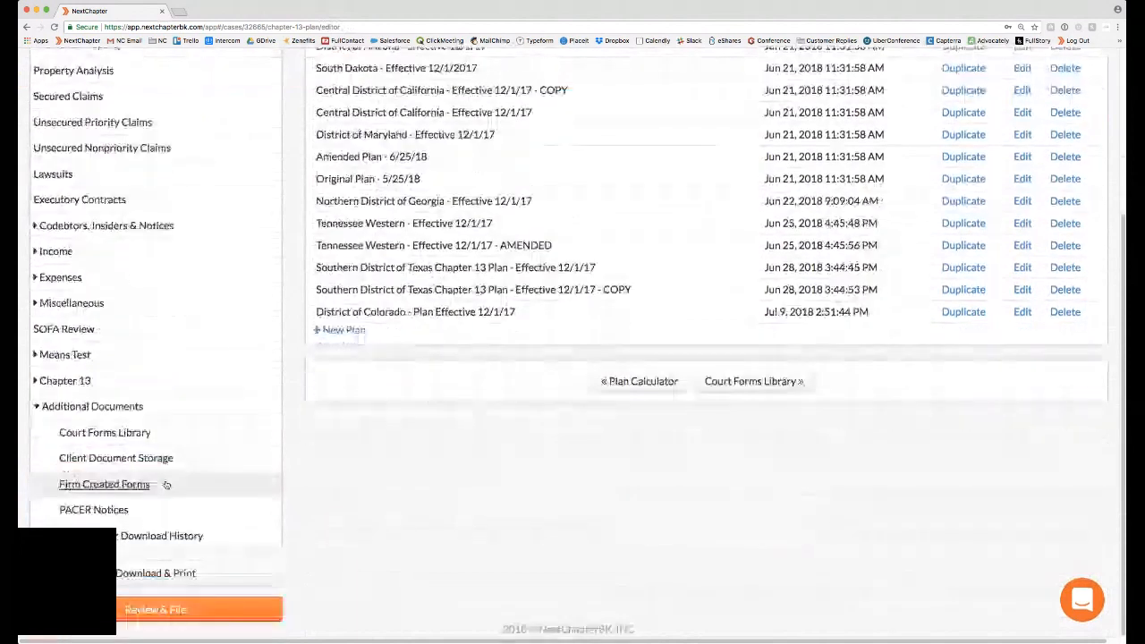
{"action": "left_click", "coordinate": [137, 432]}
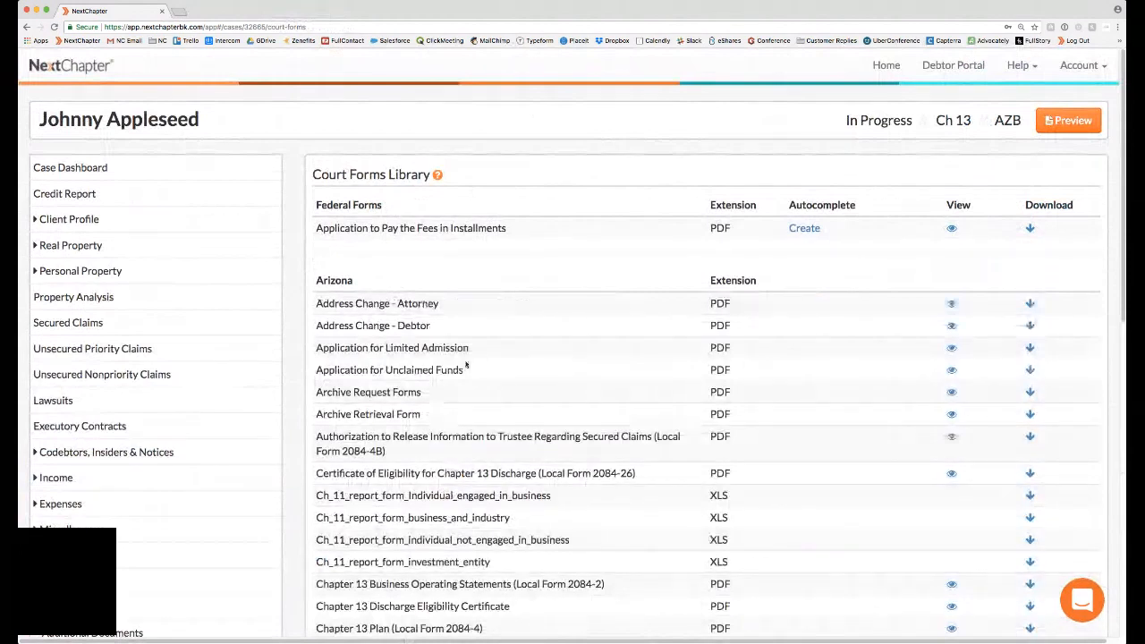
{"action": "scroll", "coordinate": [466, 362], "scroll_direction": "down", "scroll_amount": 2}
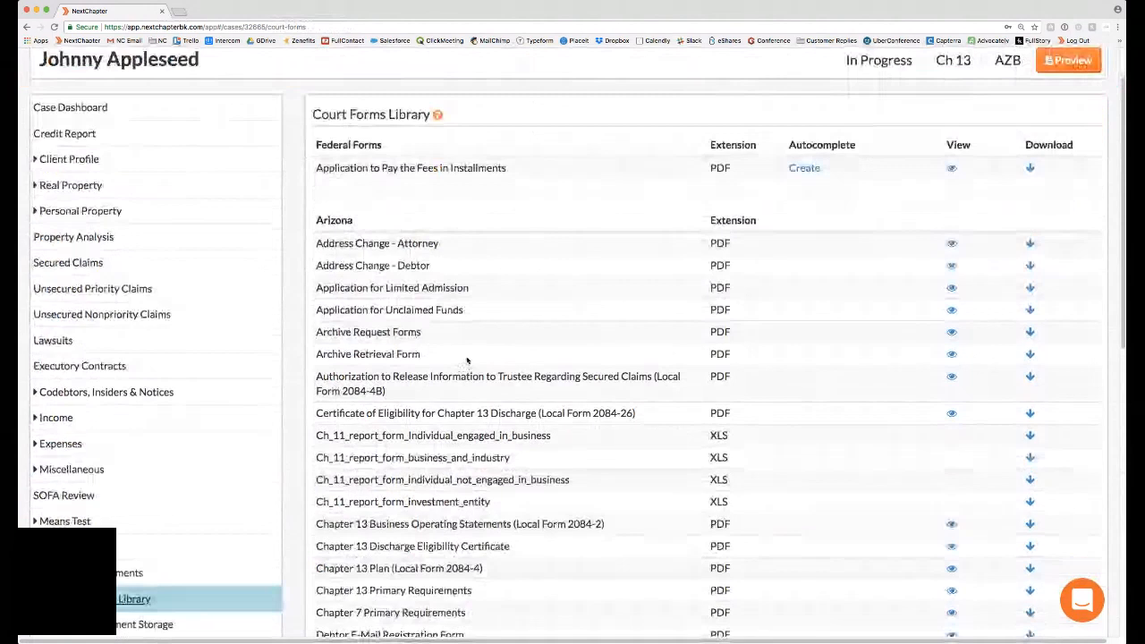
{"action": "scroll", "coordinate": [466, 361], "scroll_direction": "down", "scroll_amount": 6}
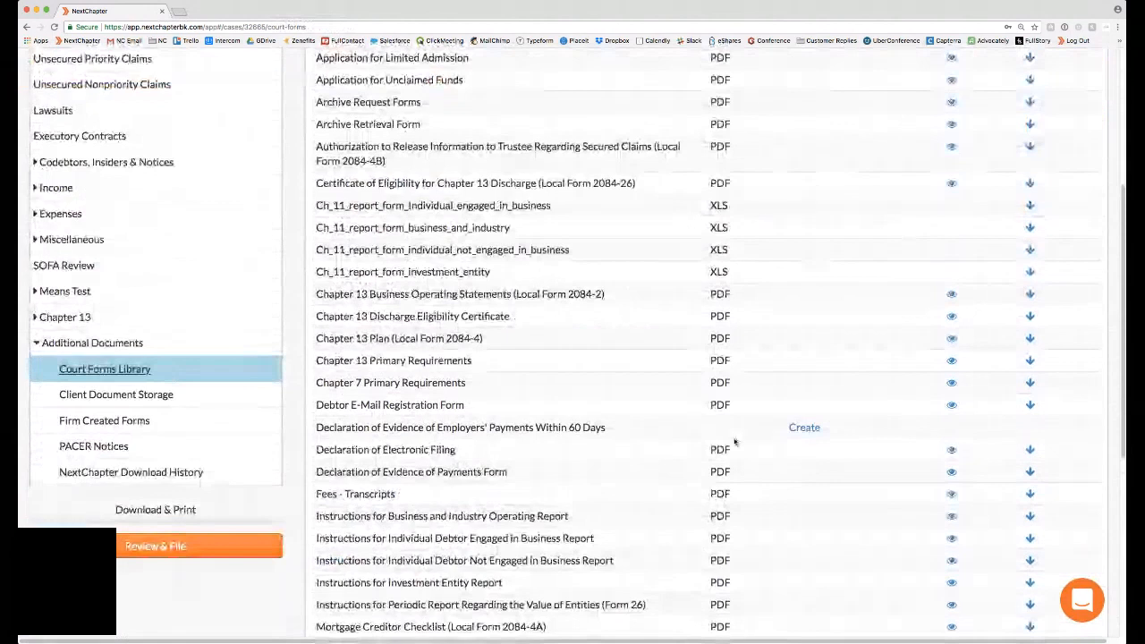
{"action": "scroll", "coordinate": [784, 327], "scroll_direction": "up", "scroll_amount": 2}
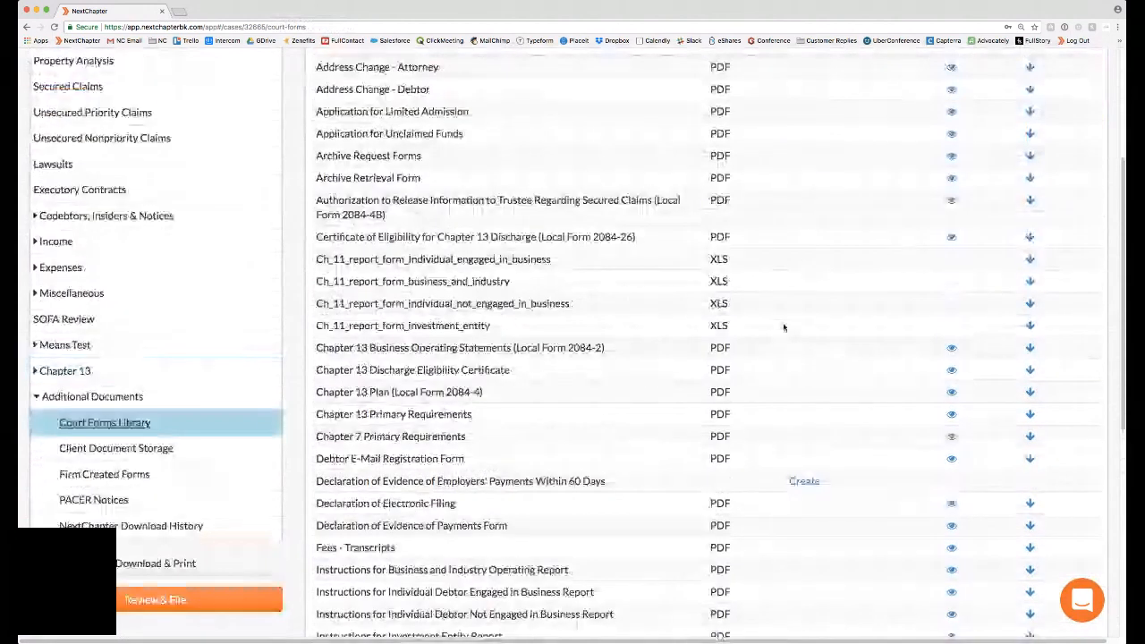
{"action": "scroll", "coordinate": [783, 327], "scroll_direction": "up", "scroll_amount": 3}
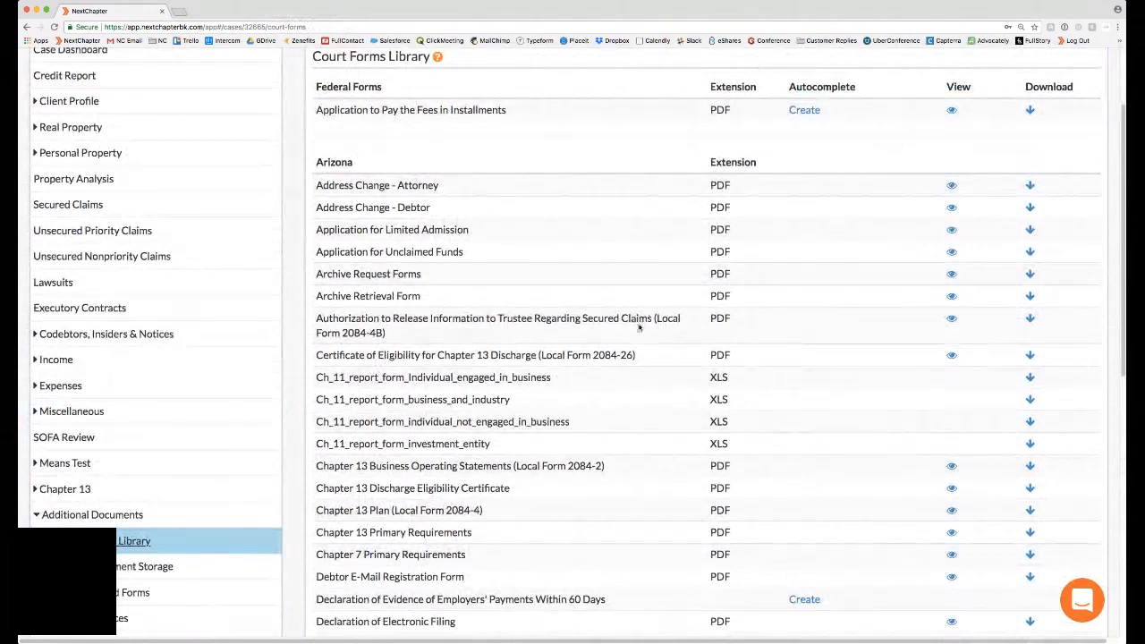
{"action": "scroll", "coordinate": [638, 328], "scroll_direction": "down", "scroll_amount": 1}
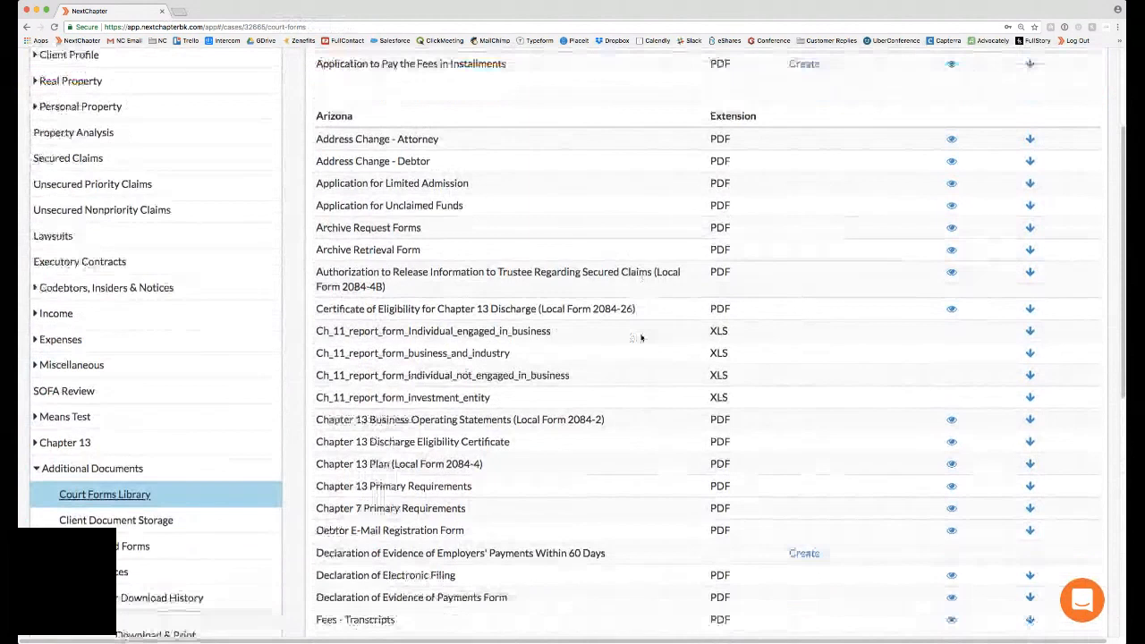
{"action": "scroll", "coordinate": [640, 337], "scroll_direction": "down", "scroll_amount": 3}
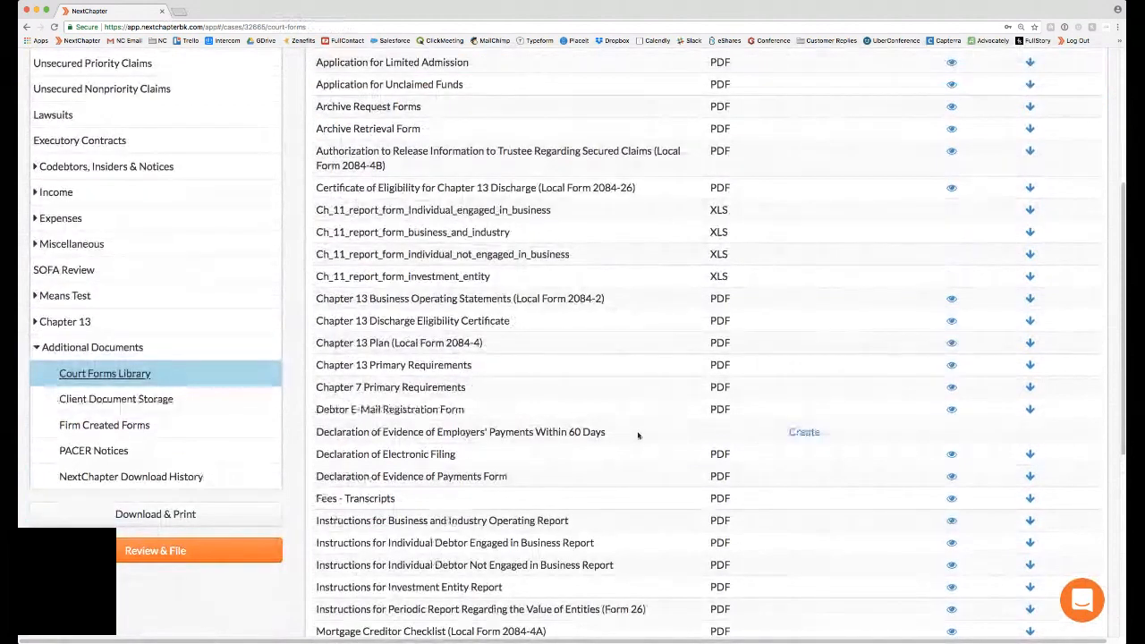
{"action": "left_click_drag", "start_coordinate": [317, 434], "coordinate": [612, 437]}
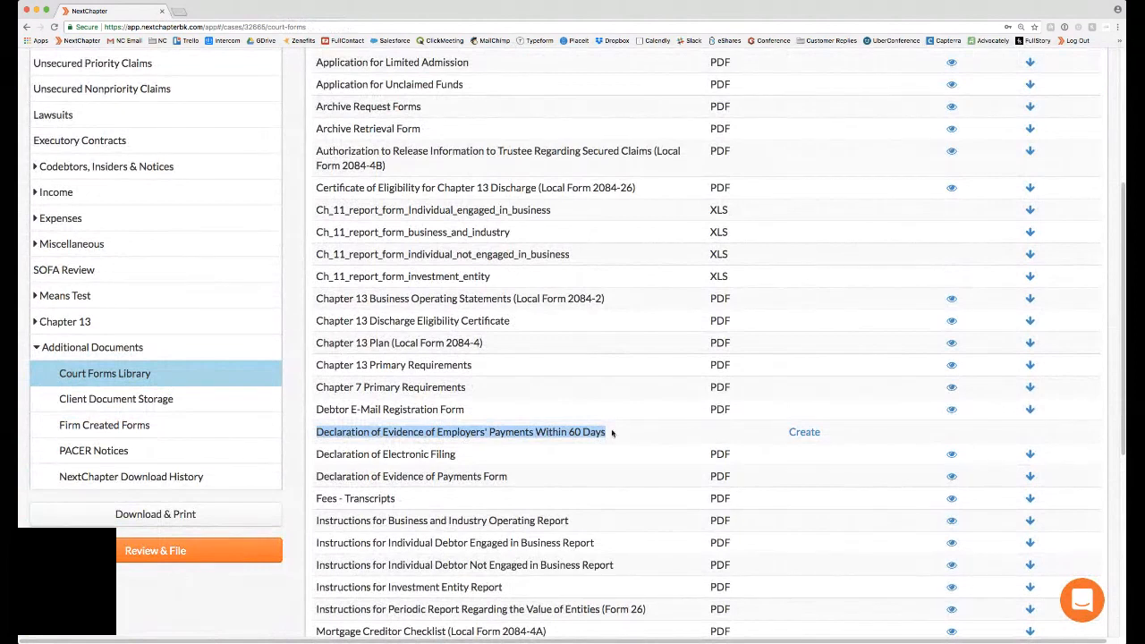
Fill the Employers' Payments declaration with pay stubs attached and $500 received, and save it to storage.
{"action": "left_click", "coordinate": [804, 432]}
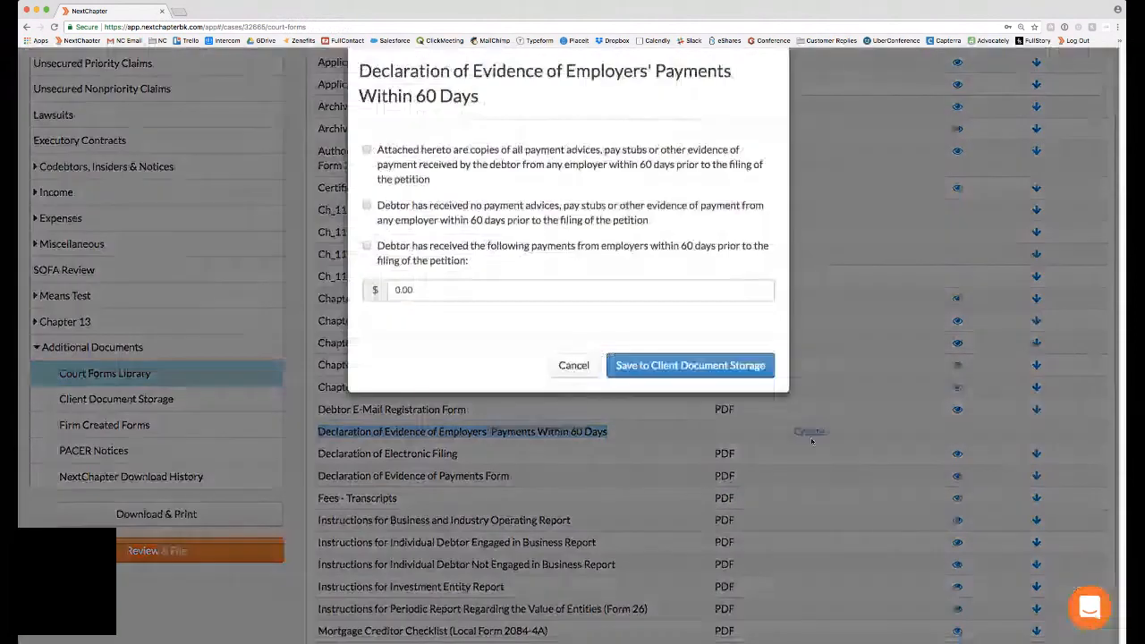
{"action": "left_click", "coordinate": [367, 149]}
{"action": "left_click", "coordinate": [422, 289]}
{"action": "type", "text": "500"}
{"action": "left_click", "coordinate": [511, 357]}
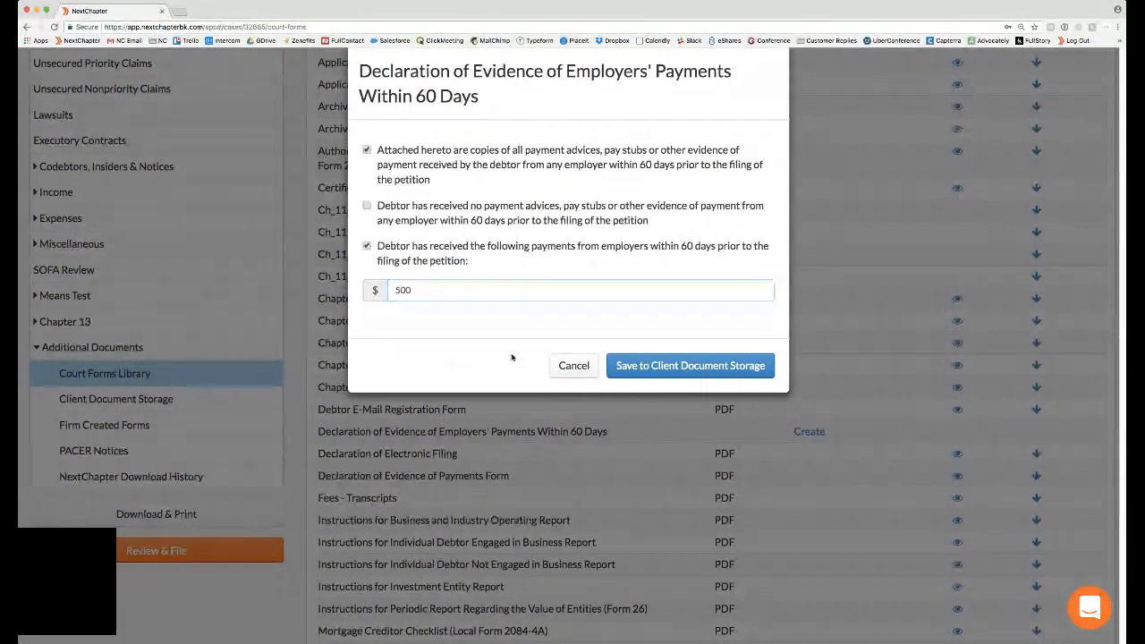
{"action": "left_click", "coordinate": [700, 368]}
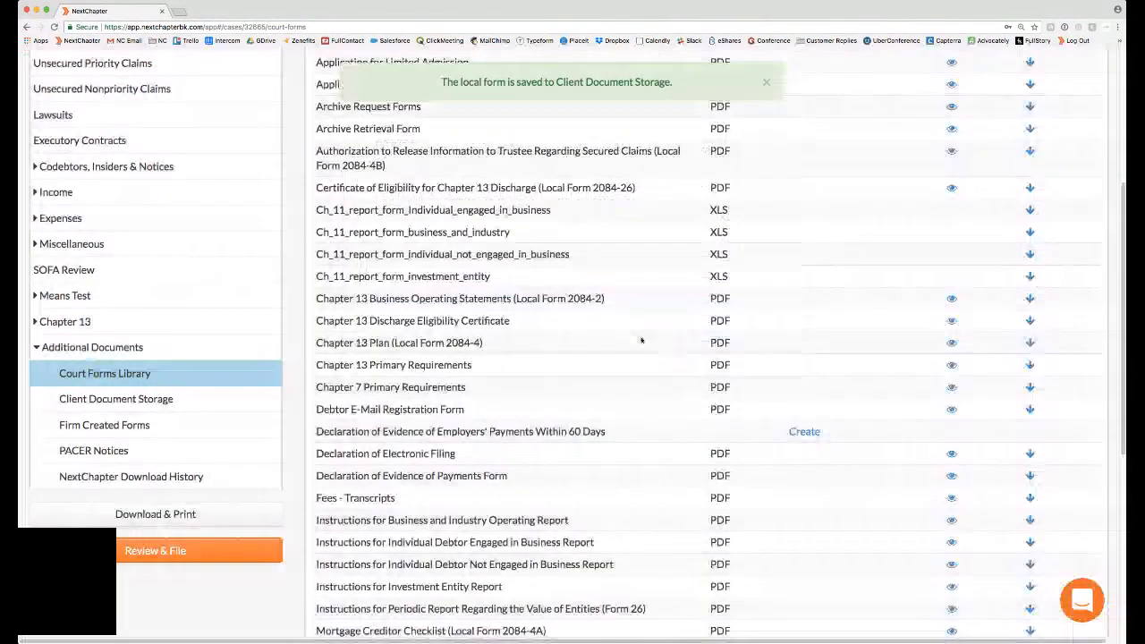
Preview the saved declaration in Client Document Storage, then close the preview.
{"action": "left_click", "coordinate": [144, 404]}
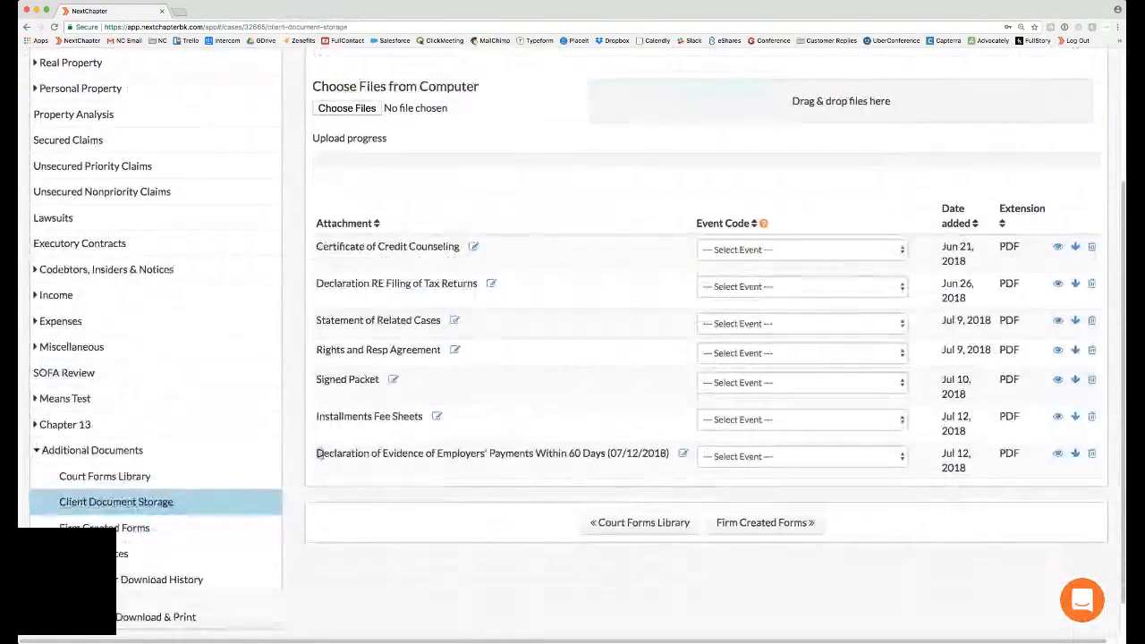
{"action": "left_click_drag", "start_coordinate": [317, 453], "coordinate": [436, 454]}
{"action": "left_click", "coordinate": [1057, 454]}
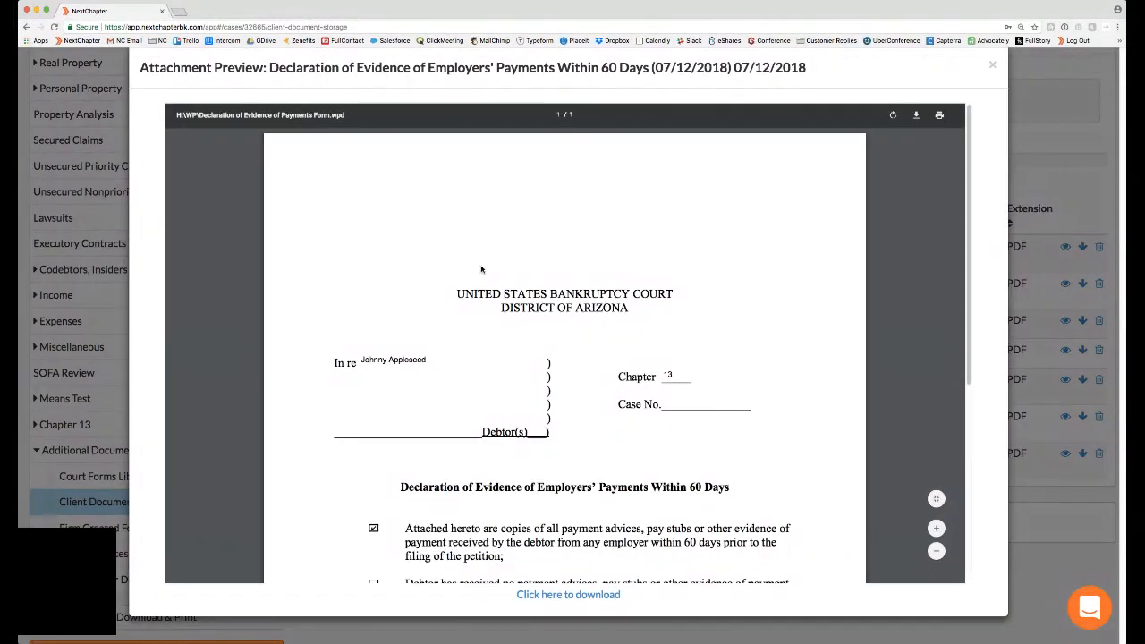
{"action": "scroll", "coordinate": [447, 282], "scroll_direction": "down", "scroll_amount": 2}
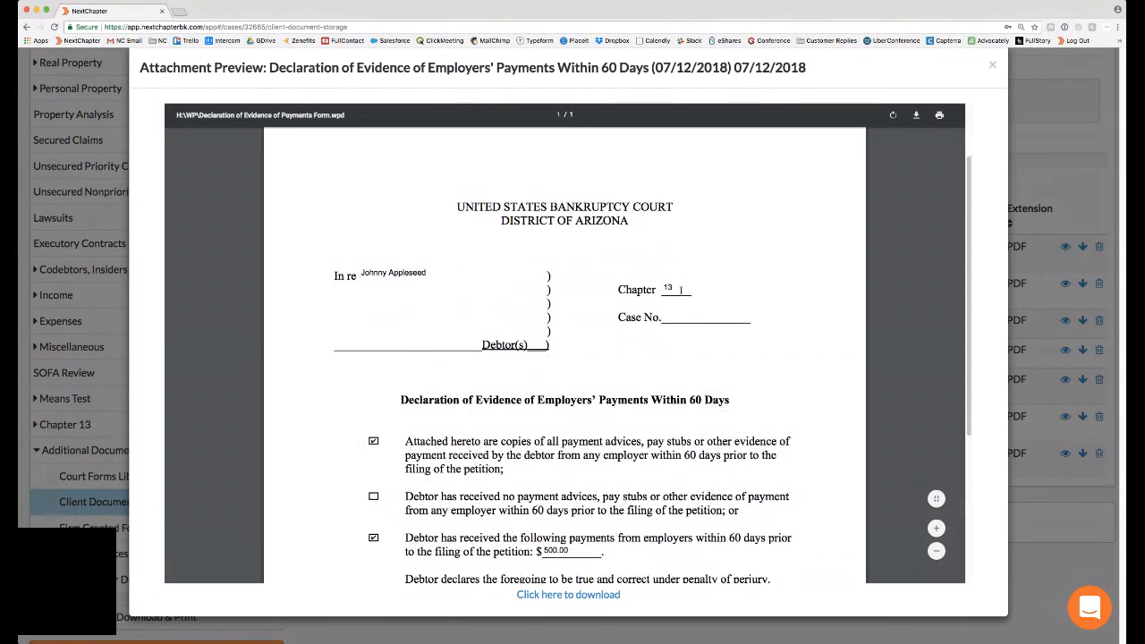
{"action": "scroll", "coordinate": [680, 290], "scroll_direction": "down", "scroll_amount": 5}
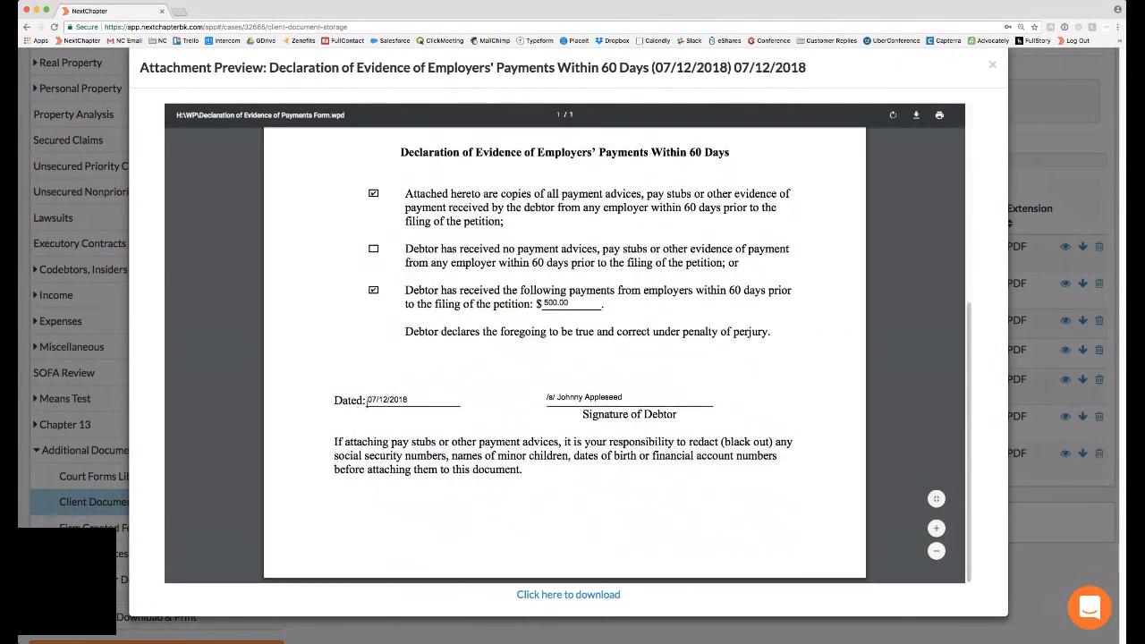
{"action": "scroll", "coordinate": [500, 331], "scroll_direction": "up", "scroll_amount": 1}
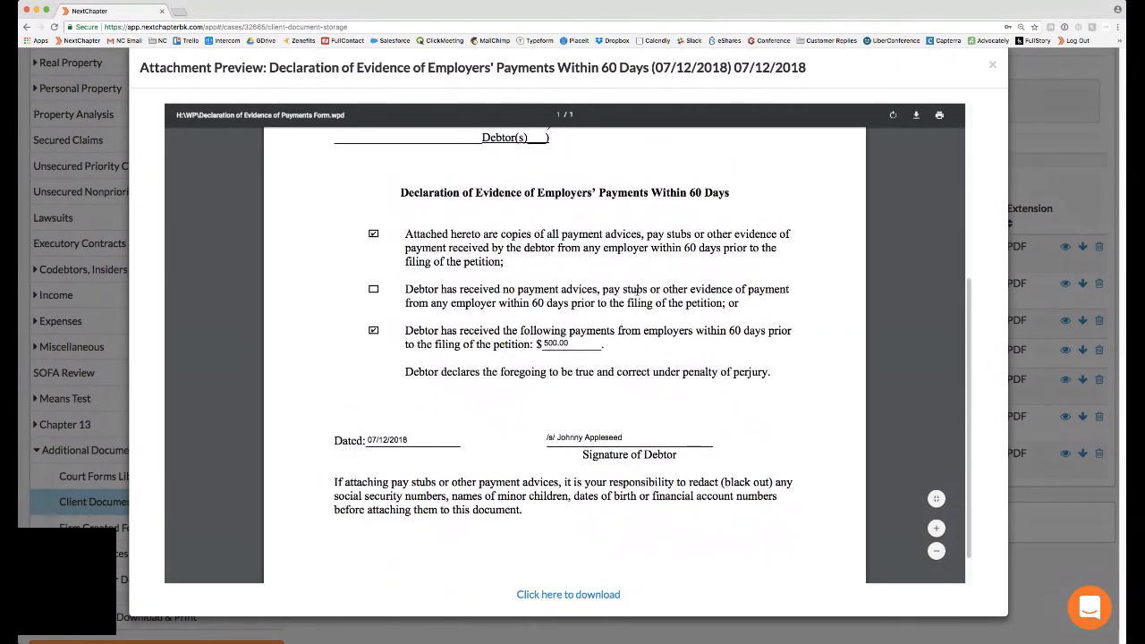
{"action": "left_click", "coordinate": [992, 64]}
{"action": "scroll", "coordinate": [247, 433], "scroll_direction": "down", "scroll_amount": 1}
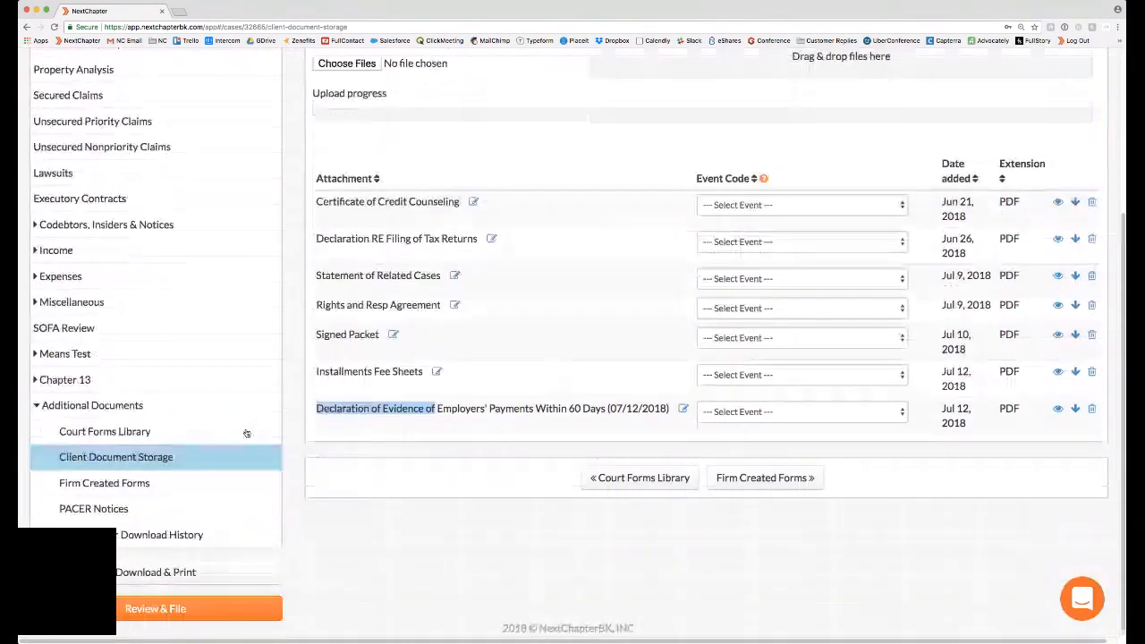
{"action": "left_click", "coordinate": [246, 433]}
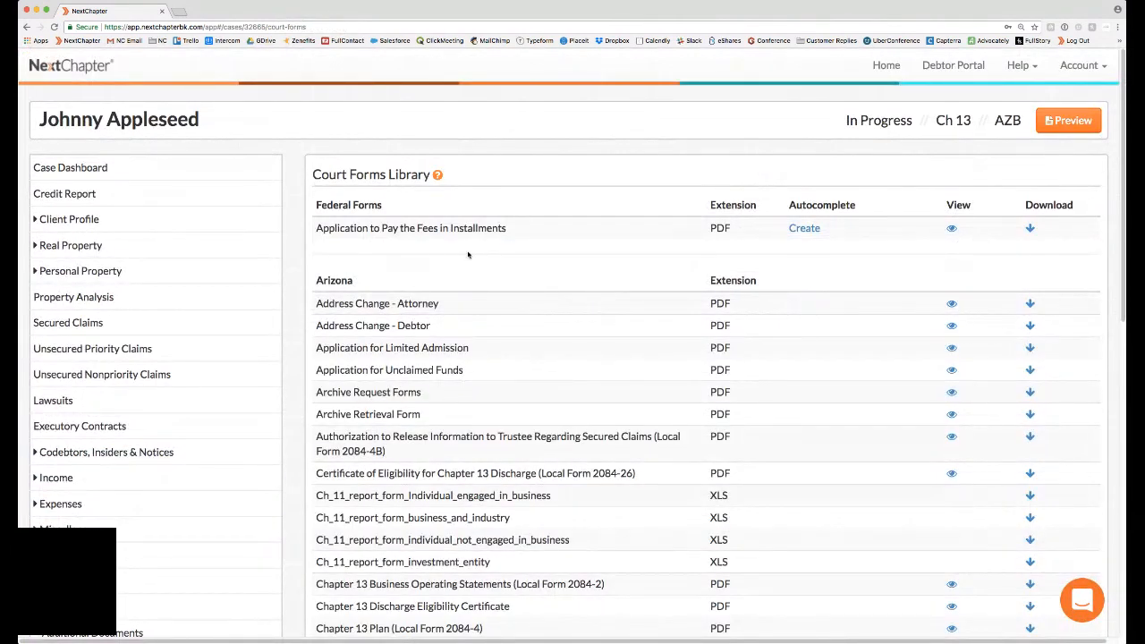
{"action": "left_click_drag", "start_coordinate": [316, 230], "coordinate": [508, 231]}
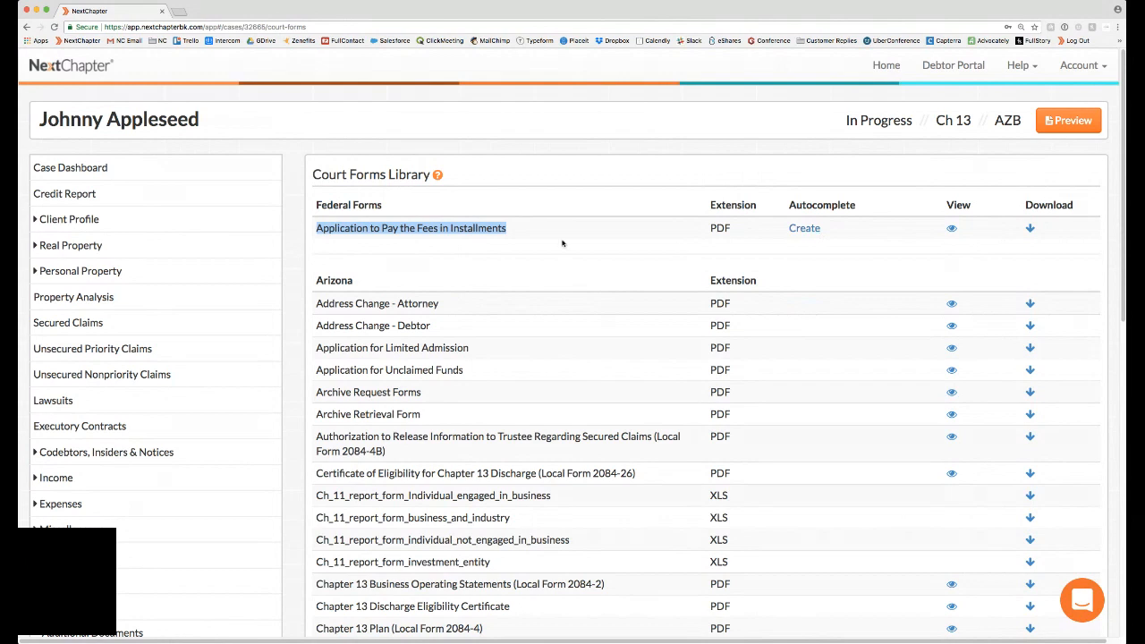
{"action": "scroll", "coordinate": [561, 251], "scroll_direction": "down", "scroll_amount": 5}
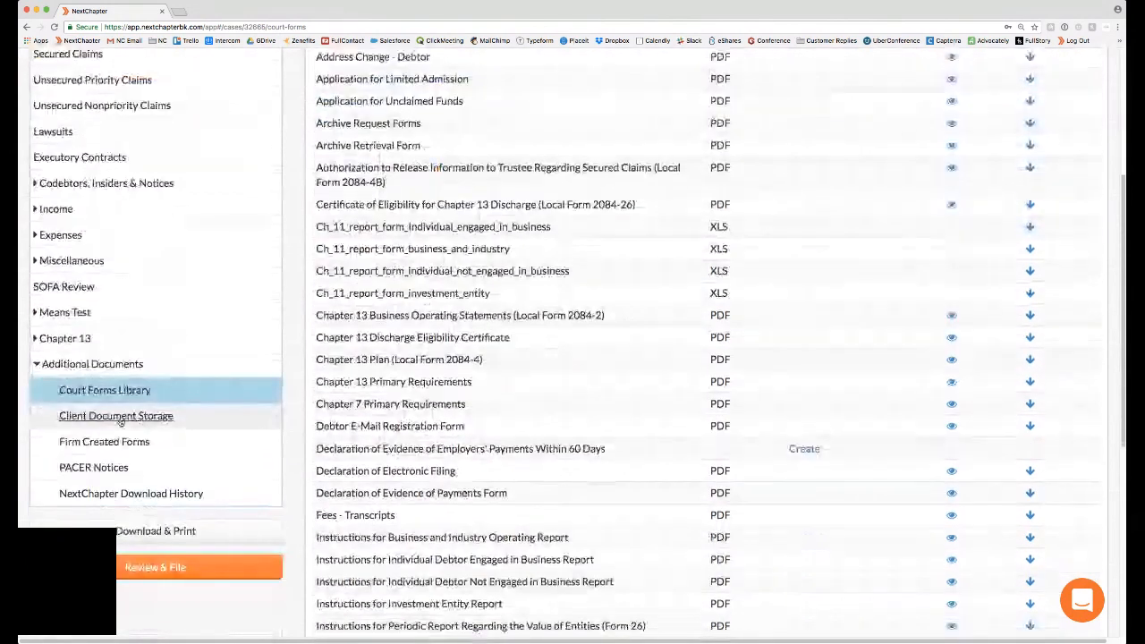
{"action": "left_click", "coordinate": [120, 415]}
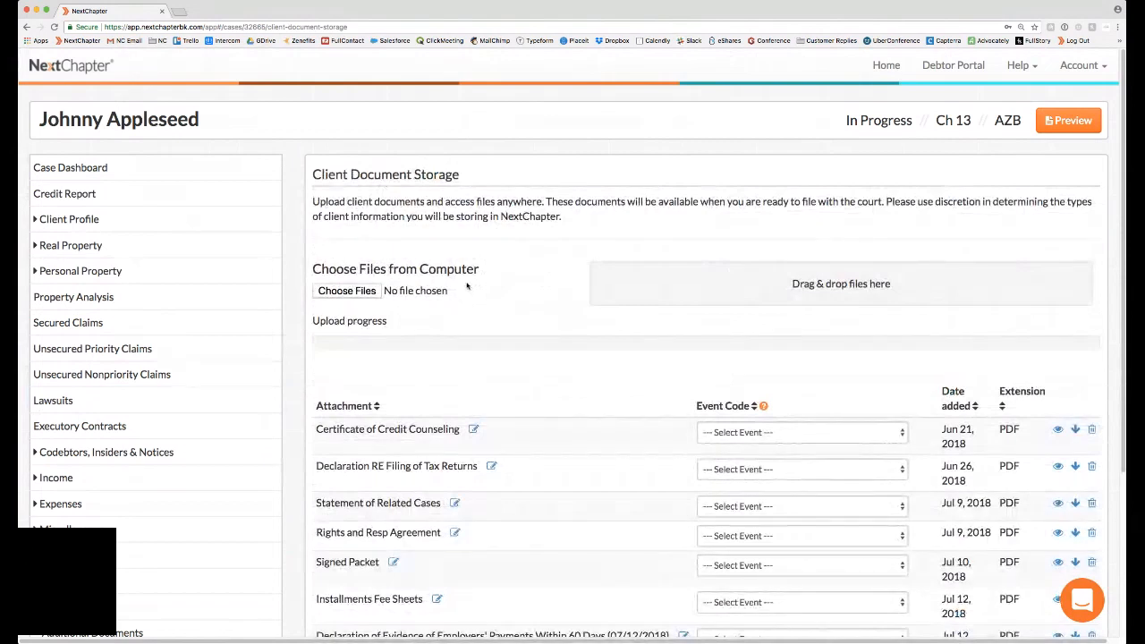
{"action": "scroll", "coordinate": [466, 287], "scroll_direction": "down", "scroll_amount": 2}
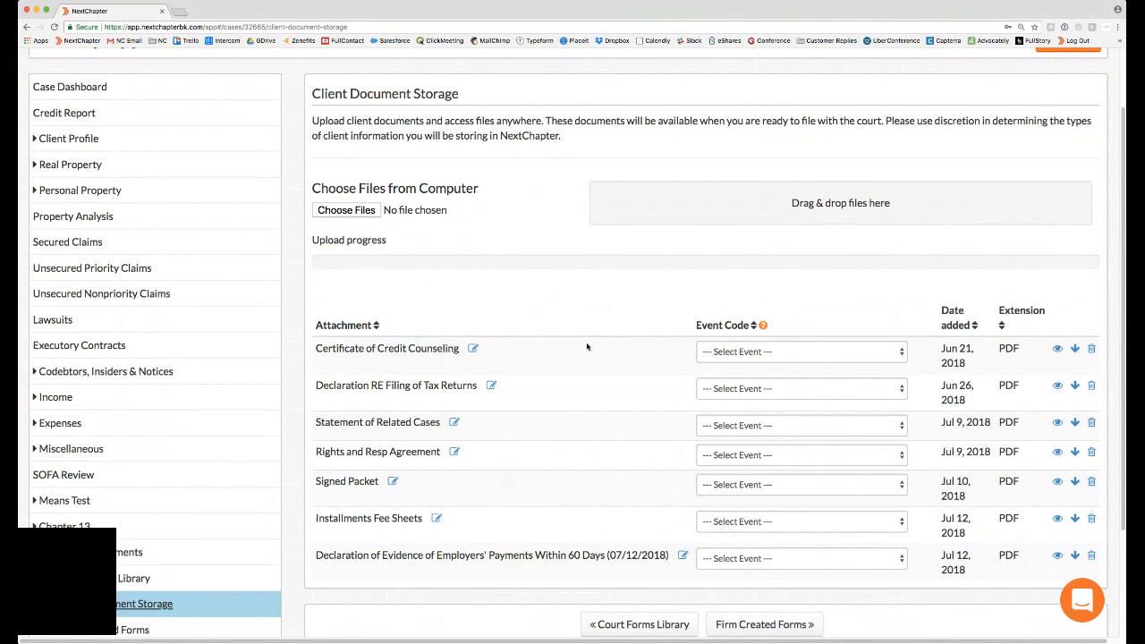
{"action": "scroll", "coordinate": [587, 347], "scroll_direction": "down", "scroll_amount": 1}
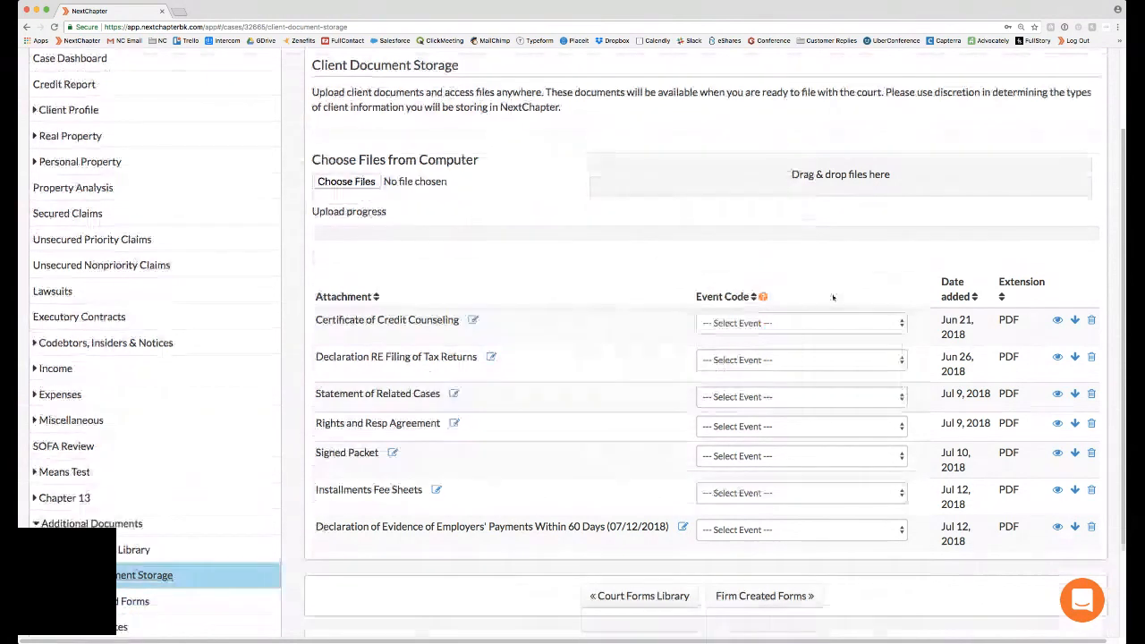
{"action": "mouse_move", "coordinate": [763, 299]}
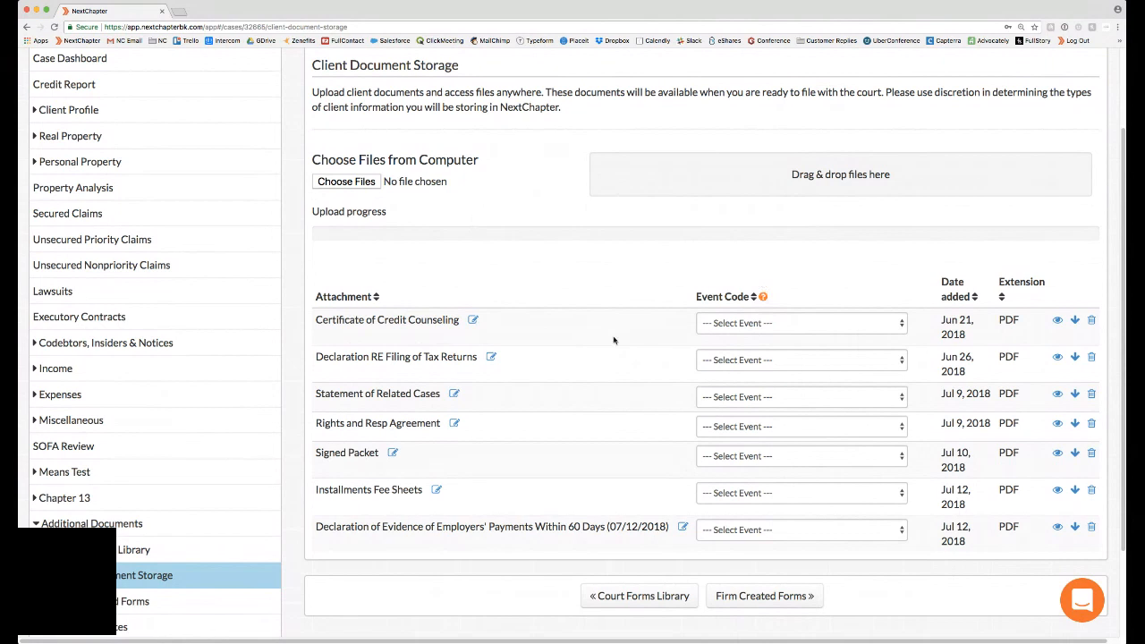
{"action": "scroll", "coordinate": [614, 340], "scroll_direction": "down", "scroll_amount": 3}
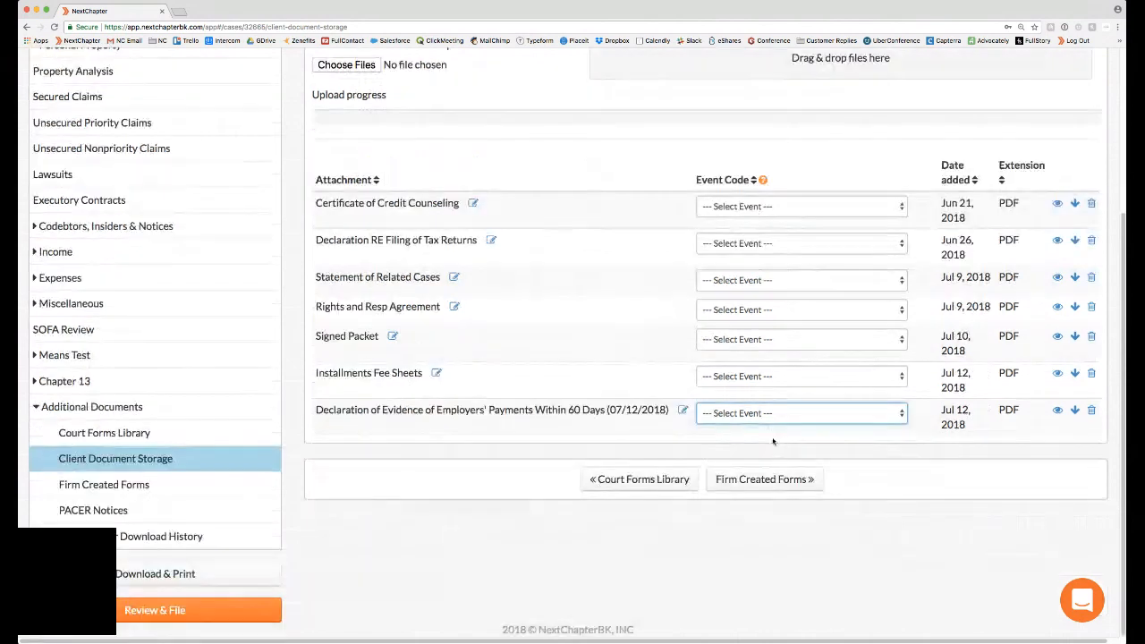
Tag the Employers' Payments declaration with its matching event code.
{"action": "left_click", "coordinate": [818, 443]}
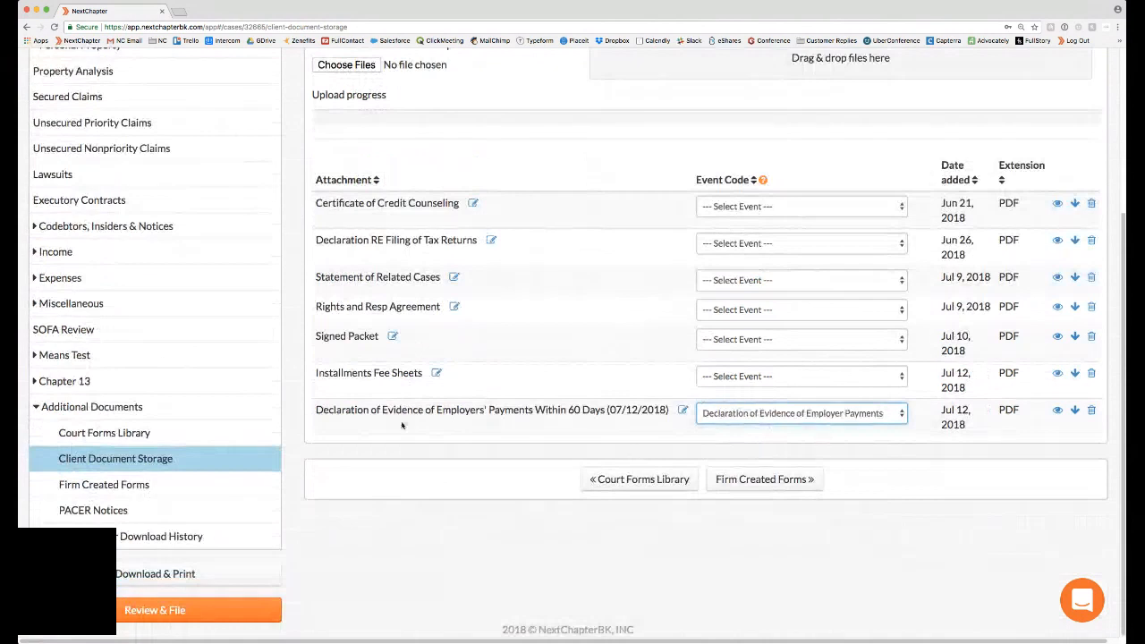
{"action": "left_click", "coordinate": [565, 409]}
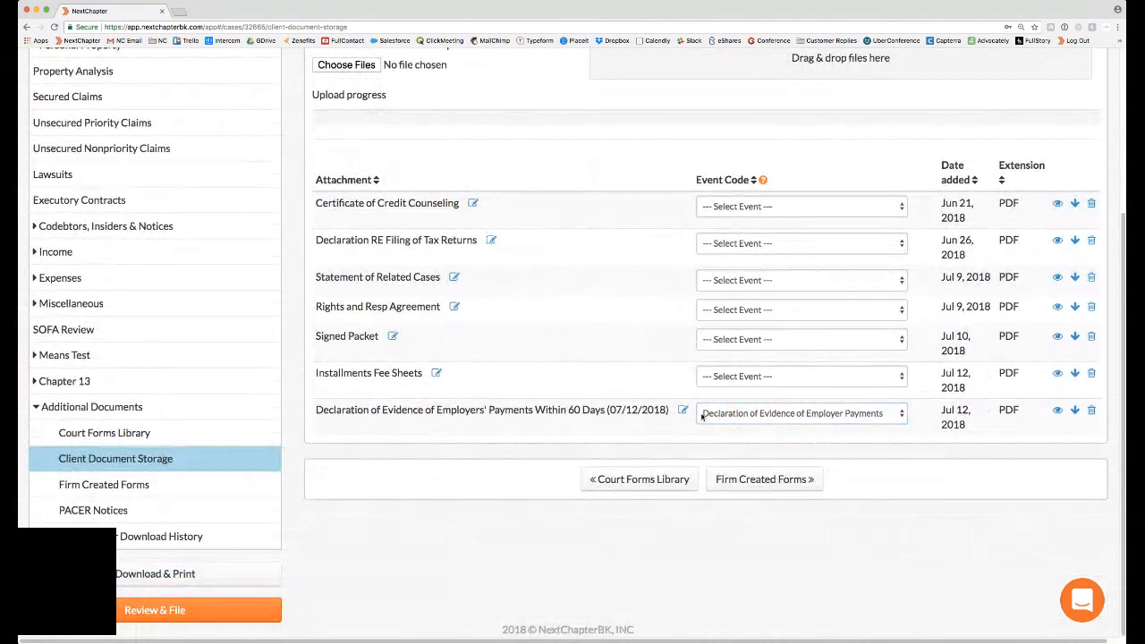
{"action": "left_click", "coordinate": [753, 378]}
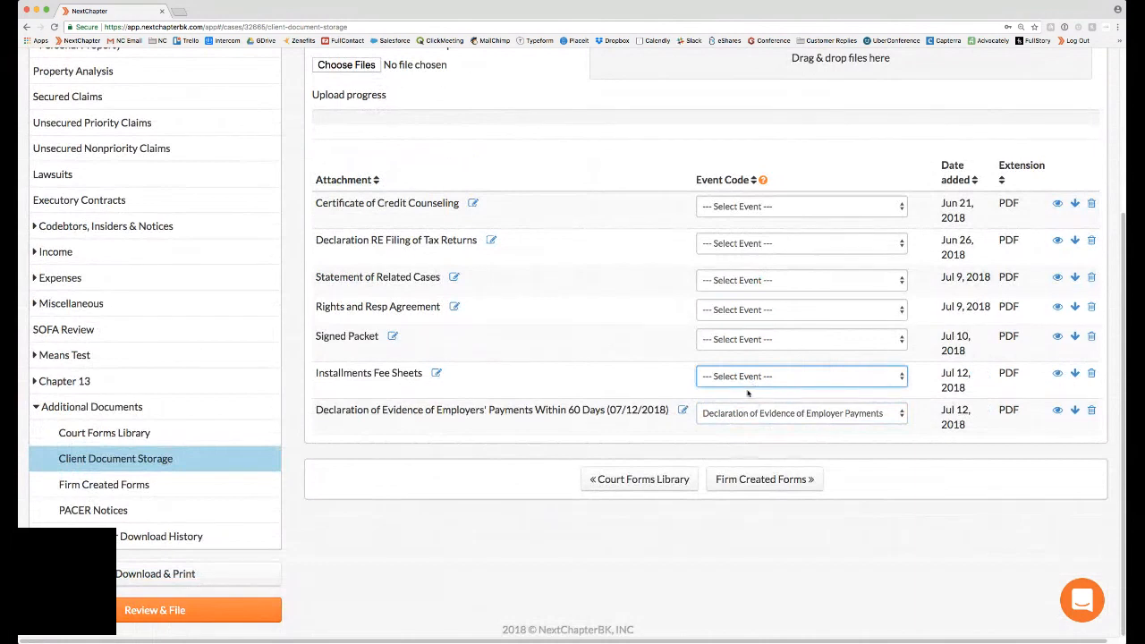
Assign the Credit Counseling Certificate event code to the Certificate of Credit Counseling.
{"action": "left_click_drag", "start_coordinate": [322, 204], "coordinate": [427, 204]}
{"action": "left_click", "coordinate": [749, 205]}
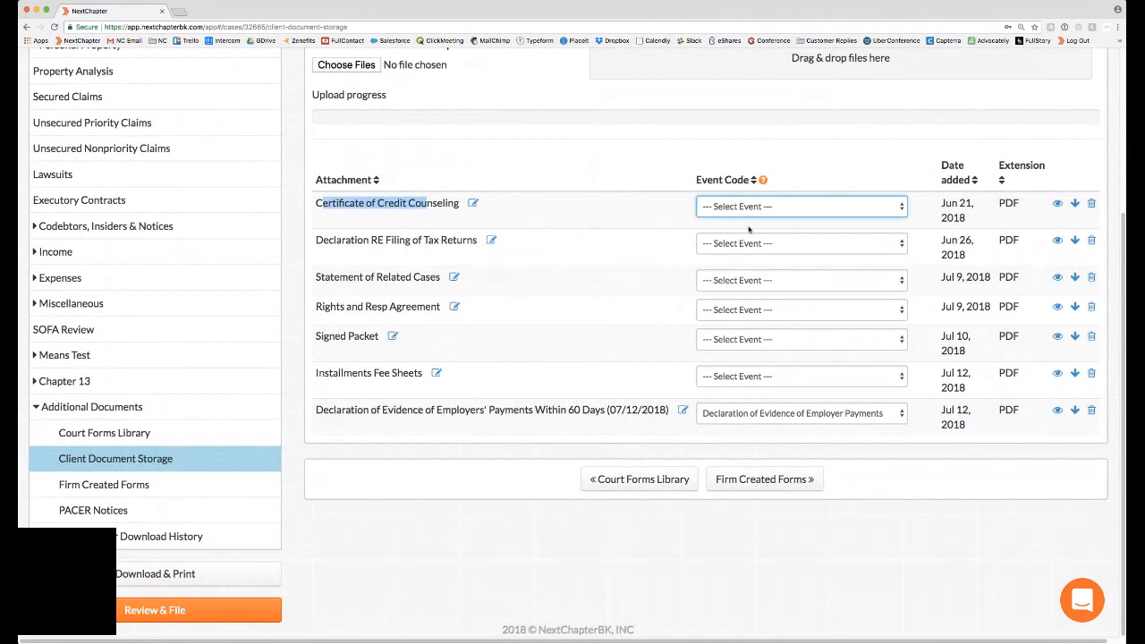
{"action": "left_click", "coordinate": [749, 224]}
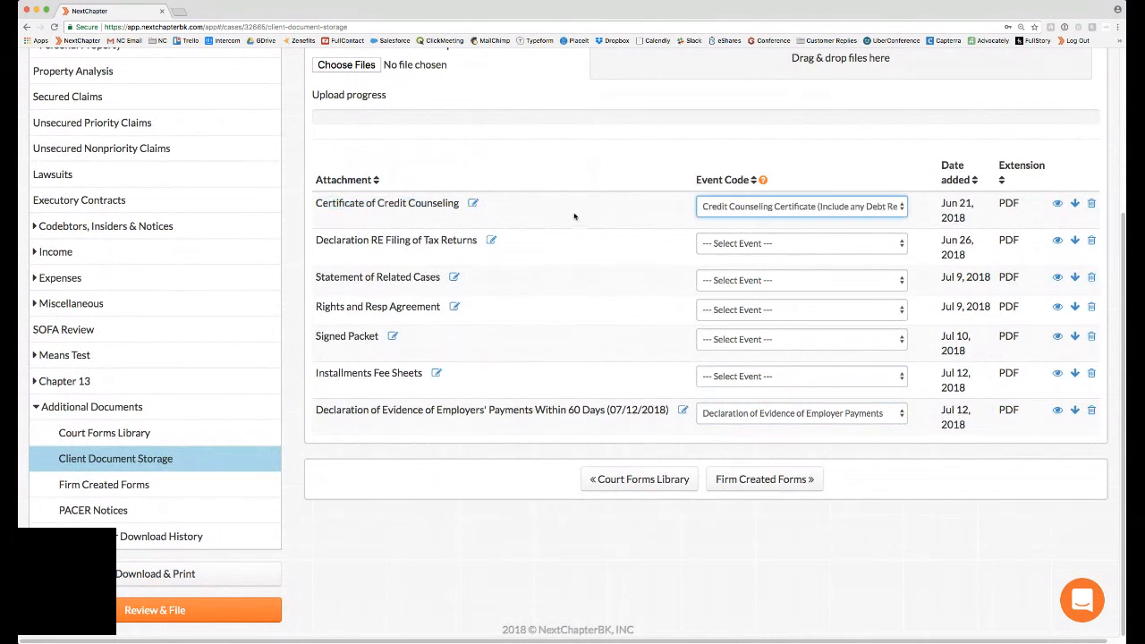
{"action": "scroll", "coordinate": [728, 268], "scroll_direction": "up", "scroll_amount": 1}
{"action": "left_click", "coordinate": [727, 277]}
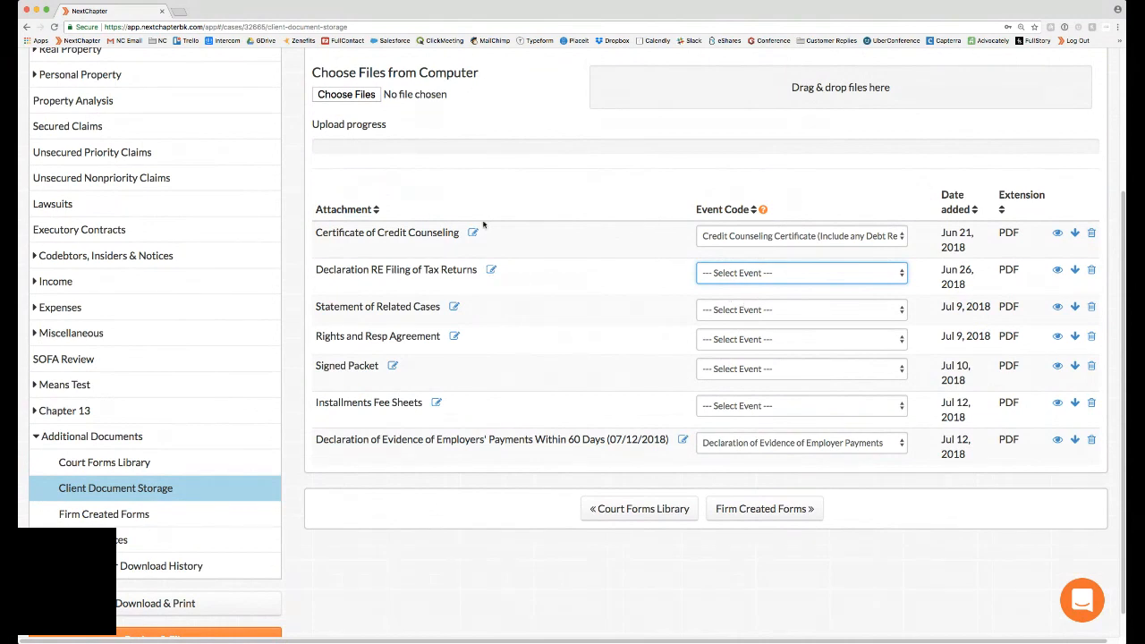
{"action": "scroll", "coordinate": [485, 227], "scroll_direction": "up", "scroll_amount": 3}
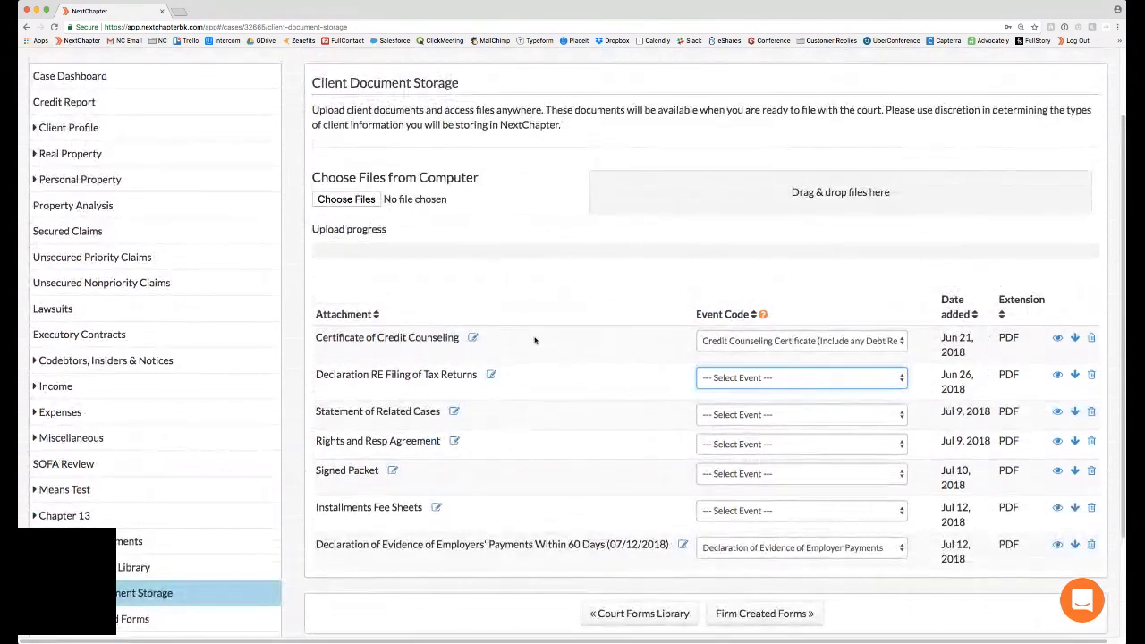
{"action": "scroll", "coordinate": [495, 371], "scroll_direction": "down", "scroll_amount": 4}
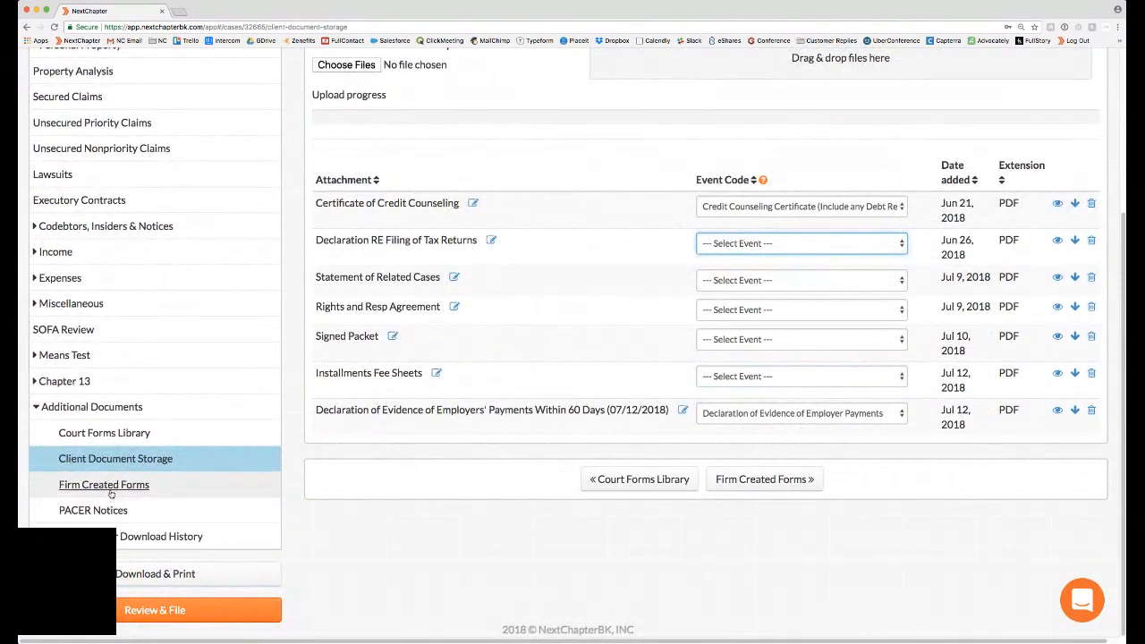
Open and scroll through the case's Firm Created Forms.
{"action": "left_click", "coordinate": [115, 486]}
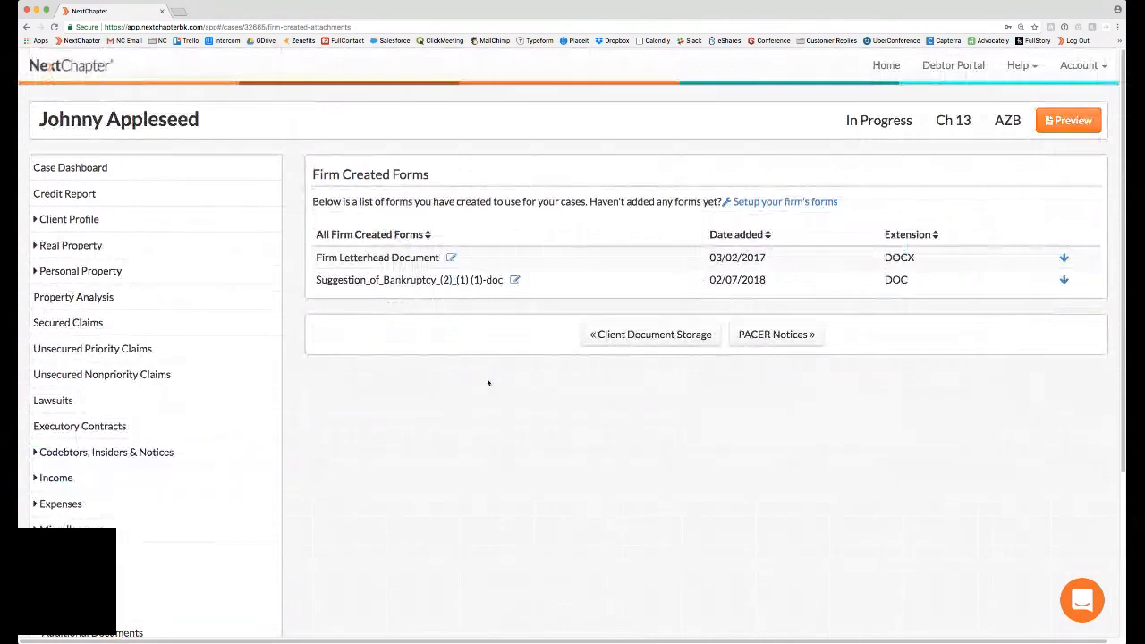
{"action": "scroll", "coordinate": [385, 278], "scroll_direction": "down", "scroll_amount": 3}
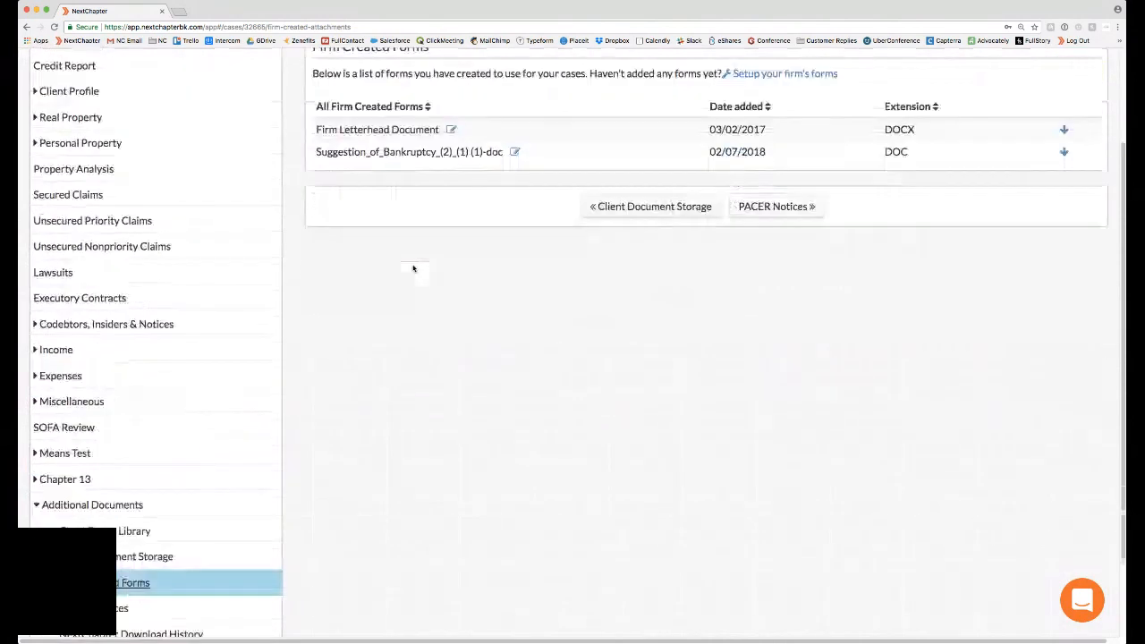
{"action": "scroll", "coordinate": [393, 215], "scroll_direction": "down", "scroll_amount": 2}
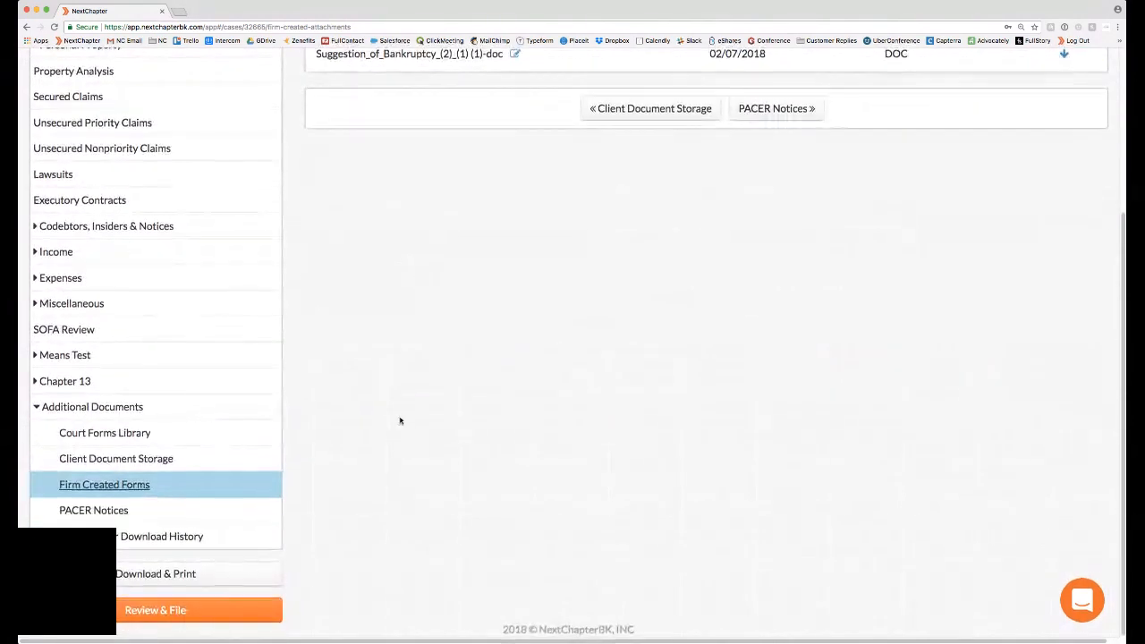
In PACER Notices, preview the Meeting of Creditors Chapter 13 notice, then close it.
{"action": "left_click", "coordinate": [103, 511]}
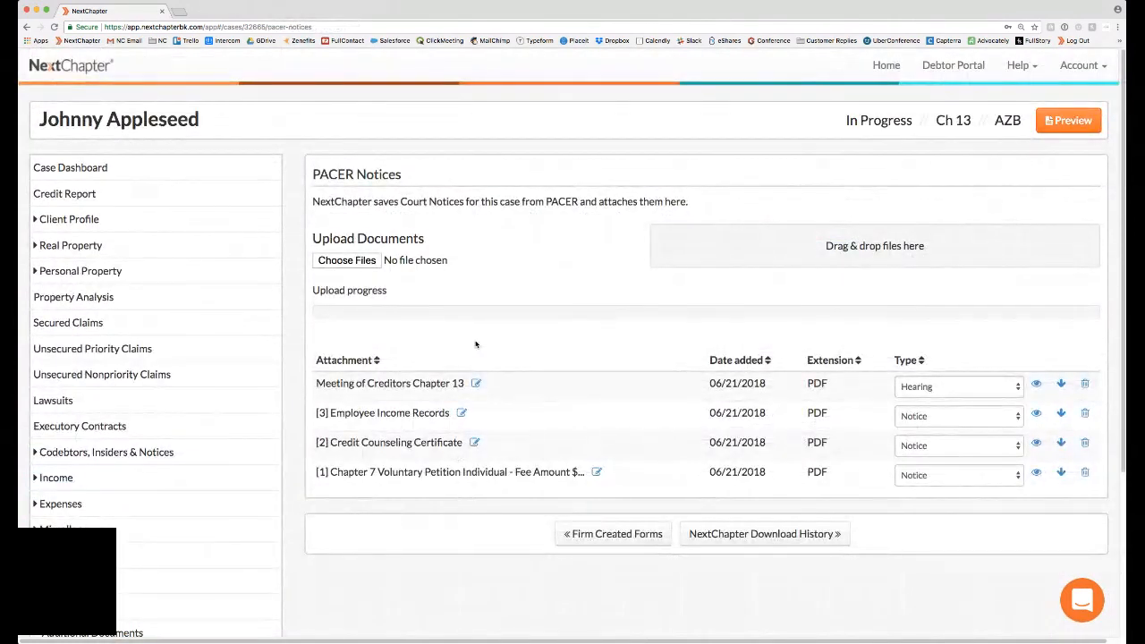
{"action": "scroll", "coordinate": [475, 344], "scroll_direction": "down", "scroll_amount": 1}
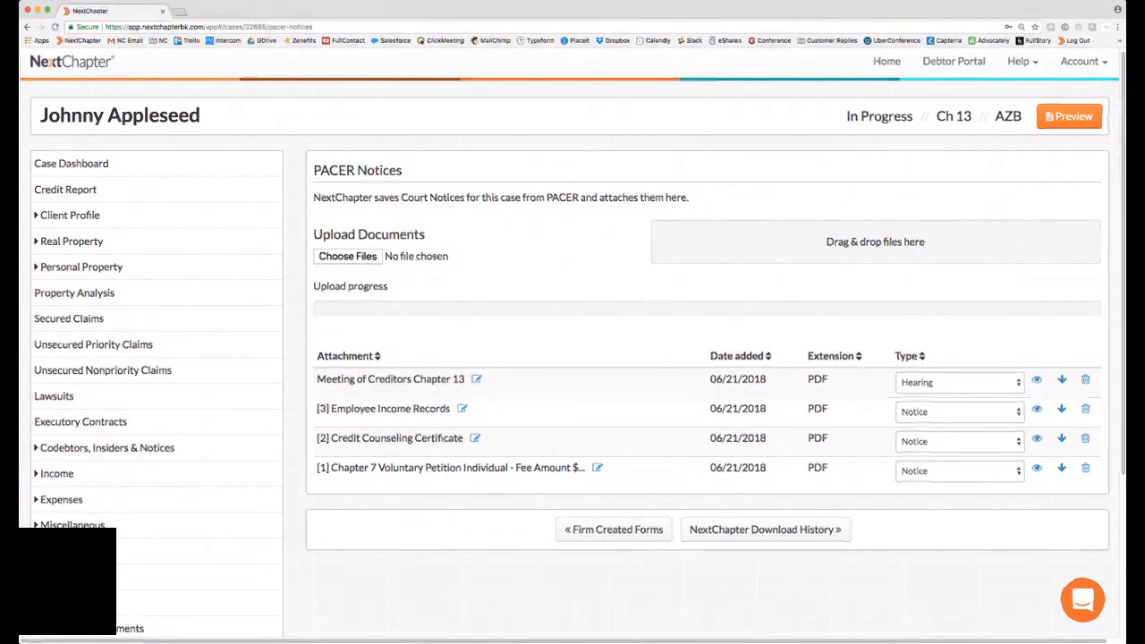
{"action": "left_click", "coordinate": [1036, 382]}
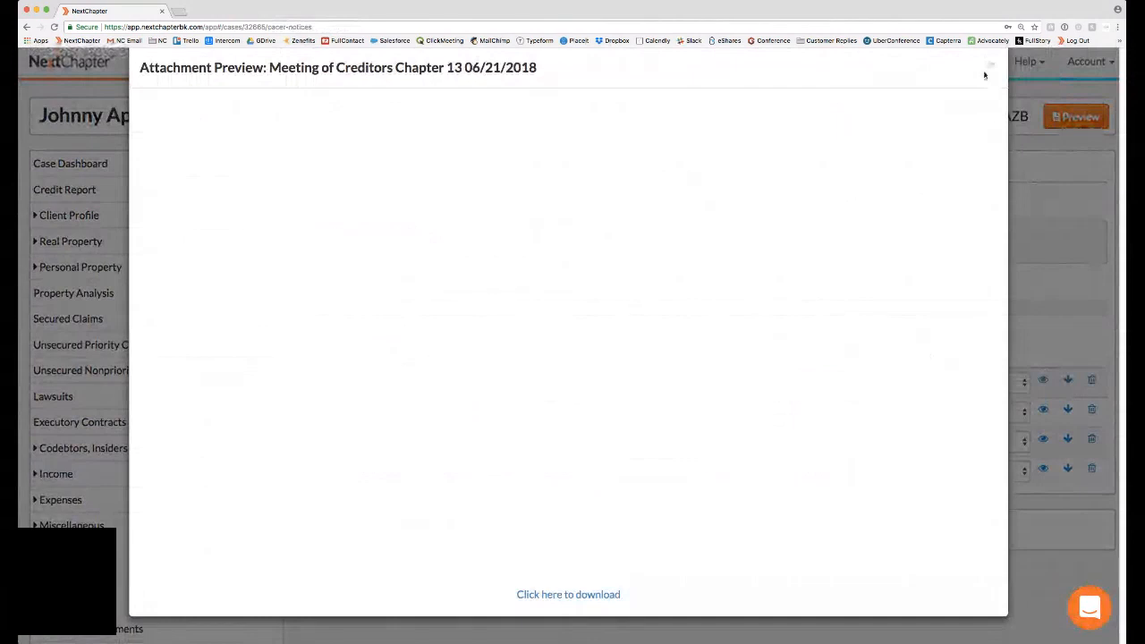
{"action": "left_click", "coordinate": [988, 68]}
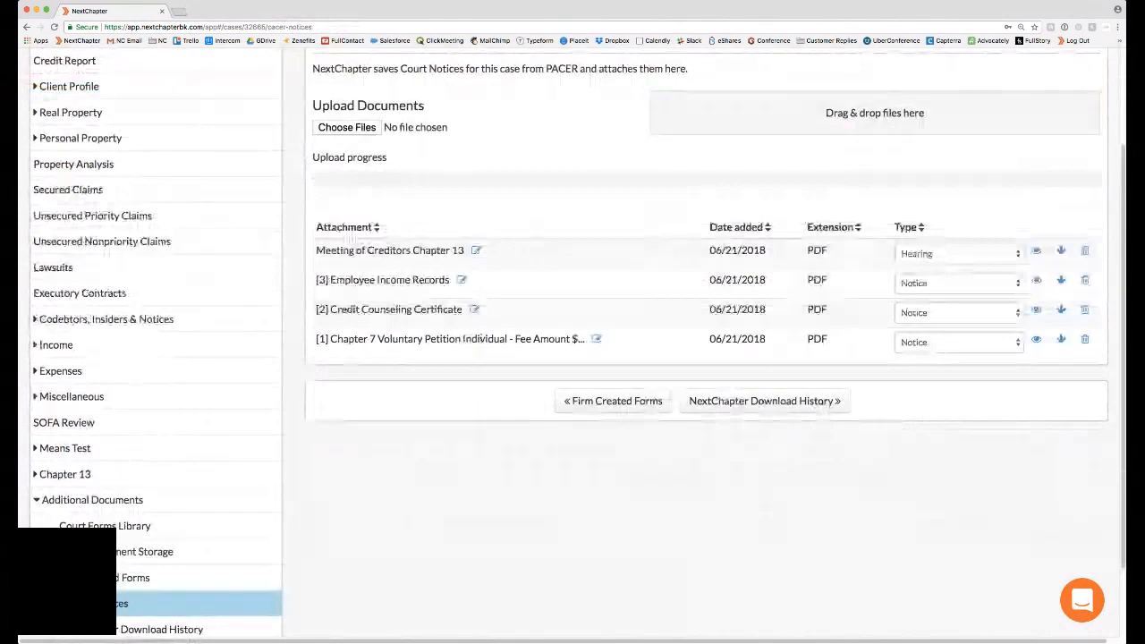
{"action": "scroll", "coordinate": [466, 341], "scroll_direction": "down", "scroll_amount": 2}
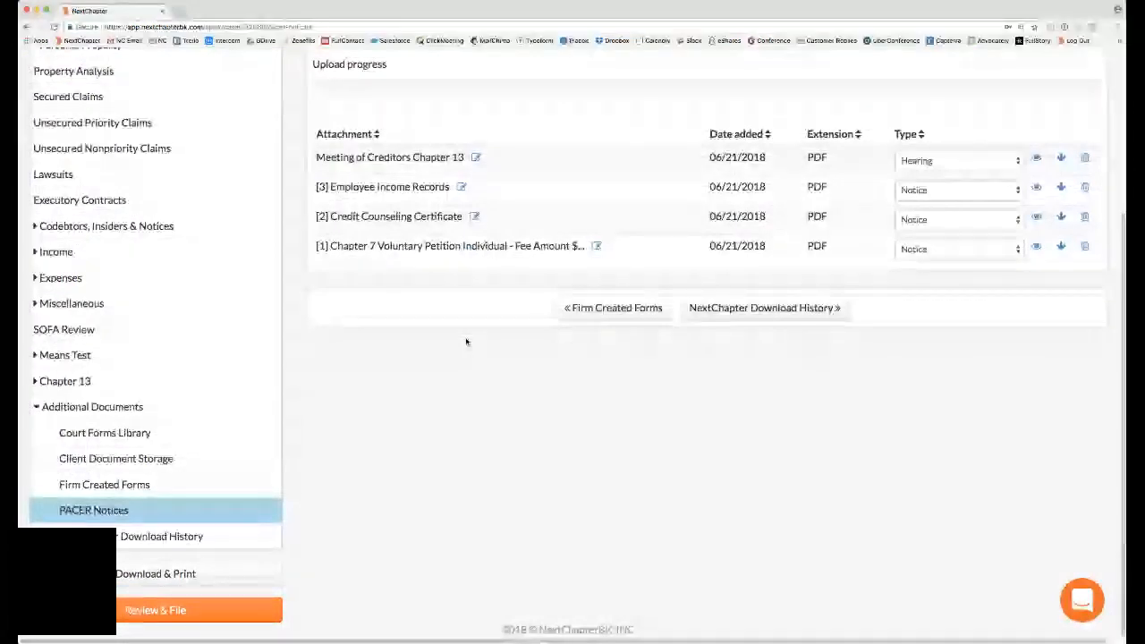
{"action": "scroll", "coordinate": [435, 348], "scroll_direction": "down", "scroll_amount": 1}
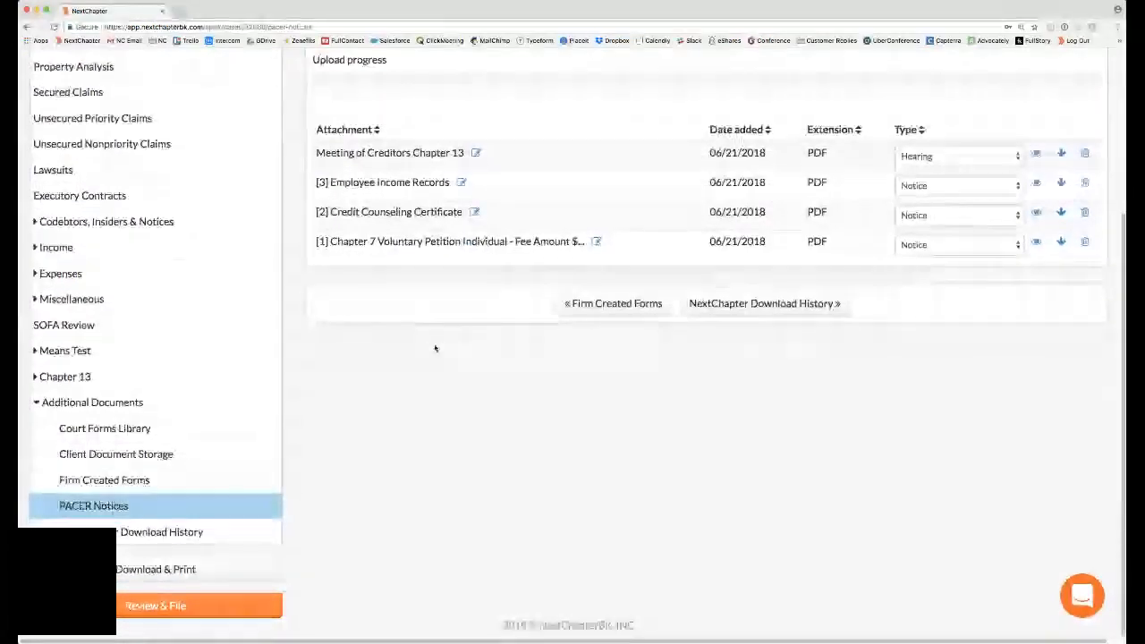
Go from Download History to the Download & Print page.
{"action": "left_click", "coordinate": [157, 532]}
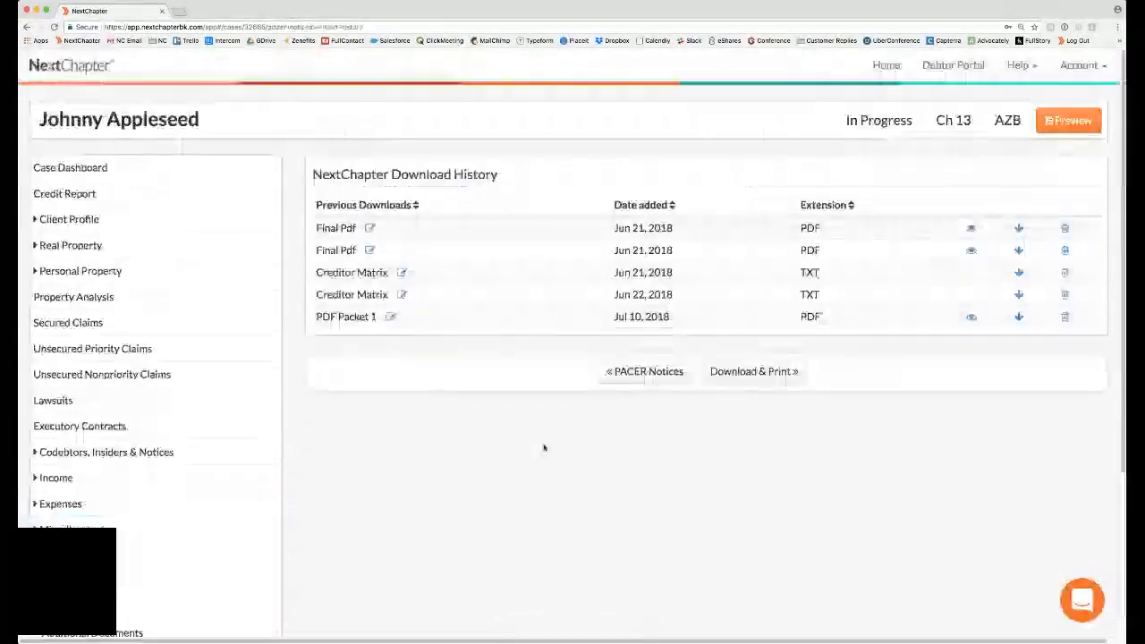
{"action": "scroll", "coordinate": [432, 453], "scroll_direction": "down", "scroll_amount": 5}
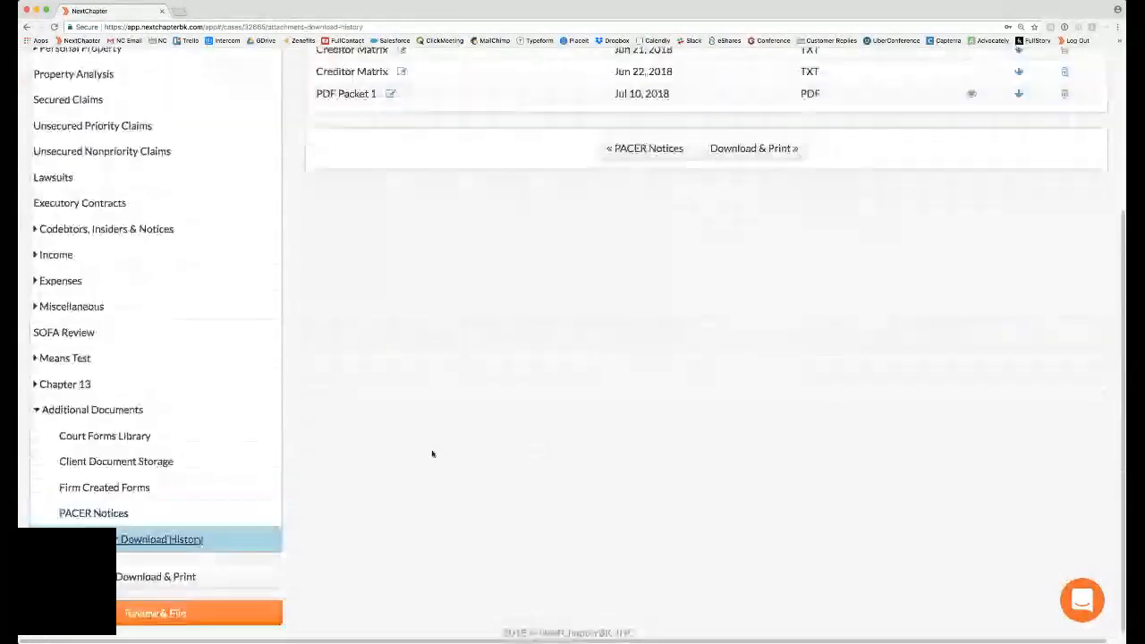
{"action": "scroll", "coordinate": [432, 453], "scroll_direction": "up", "scroll_amount": 5}
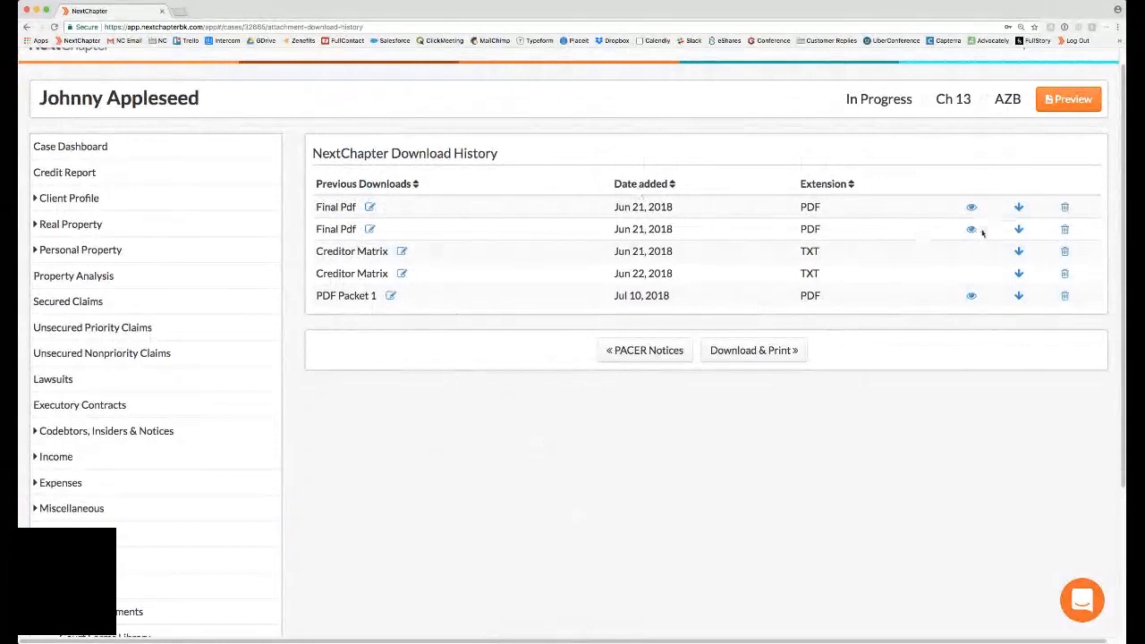
{"action": "left_click", "coordinate": [972, 298]}
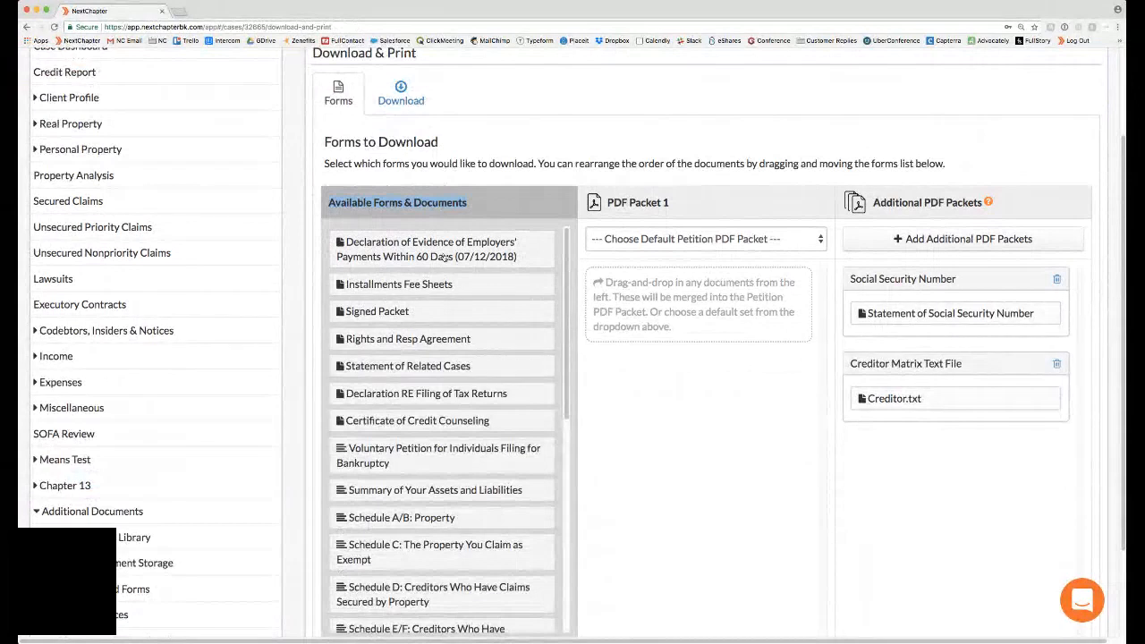
{"action": "scroll", "coordinate": [367, 295], "scroll_direction": "down", "scroll_amount": 4}
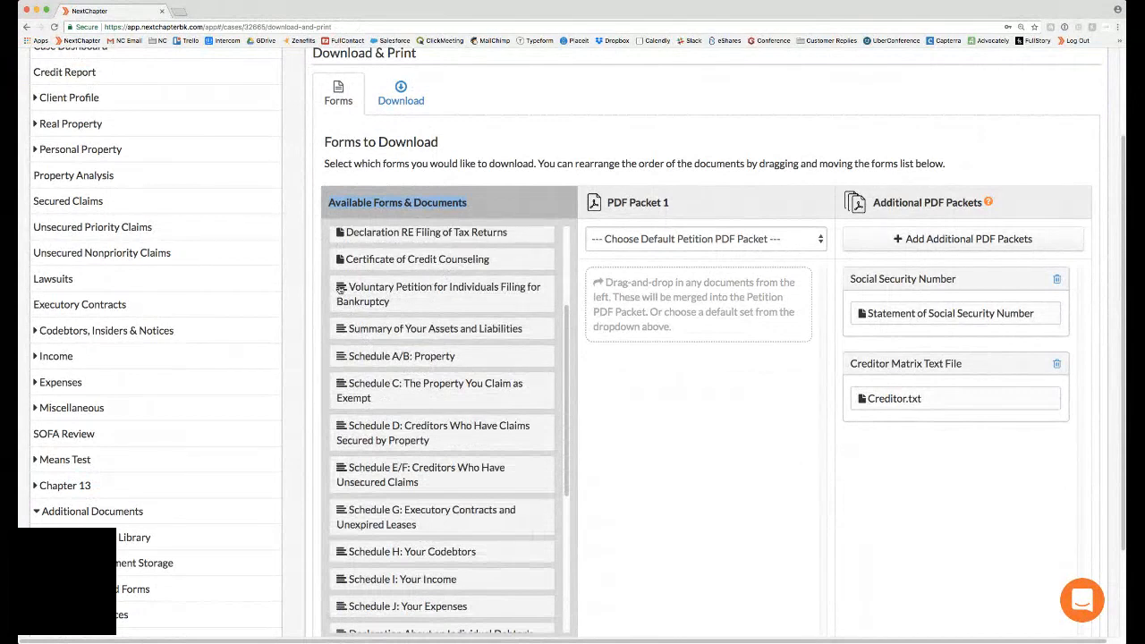
Point out the Social Security Number packet and delete the Creditor Matrix Text File packet.
{"action": "left_click_drag", "start_coordinate": [389, 261], "coordinate": [381, 297]}
{"action": "scroll", "coordinate": [376, 313], "scroll_direction": "down", "scroll_amount": 1}
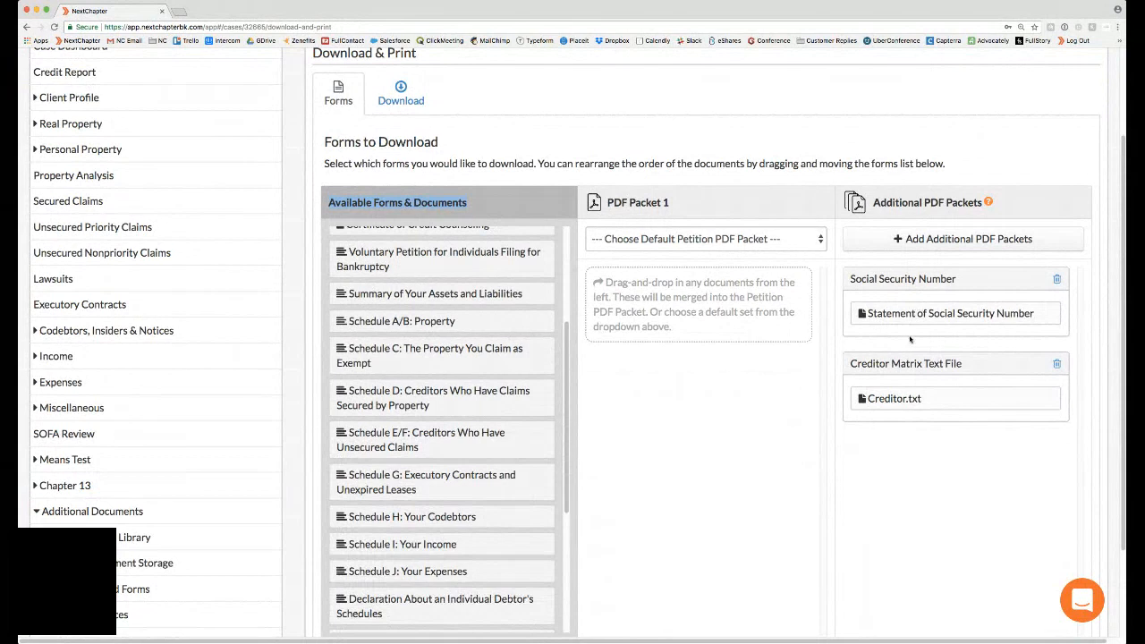
{"action": "left_click_drag", "start_coordinate": [848, 278], "coordinate": [966, 281]}
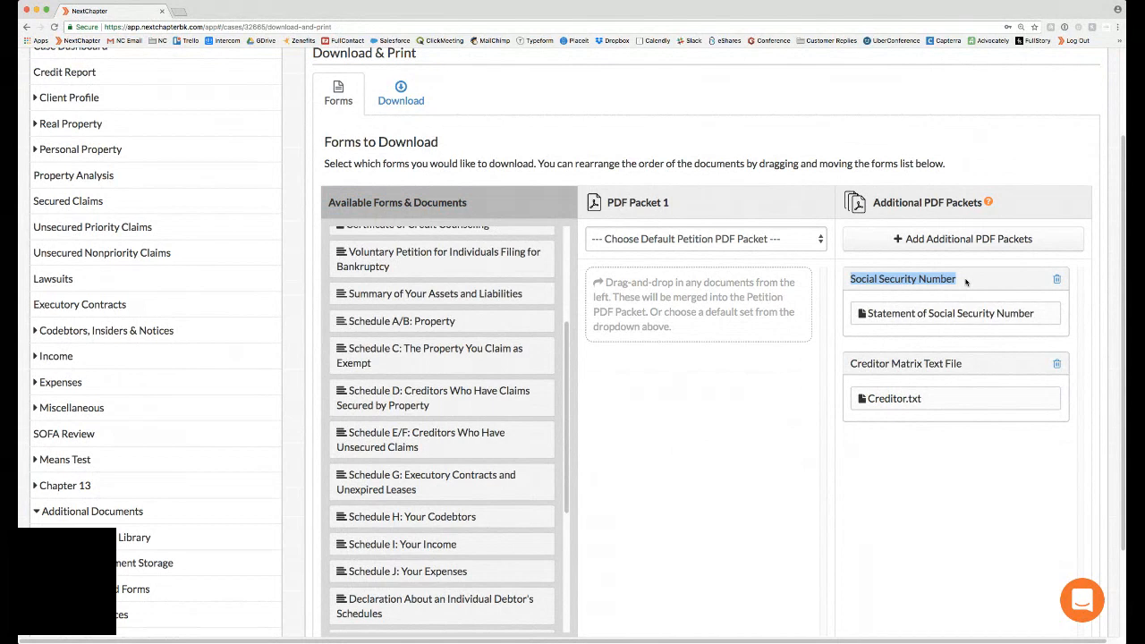
{"action": "left_click_drag", "start_coordinate": [848, 363], "coordinate": [964, 365]}
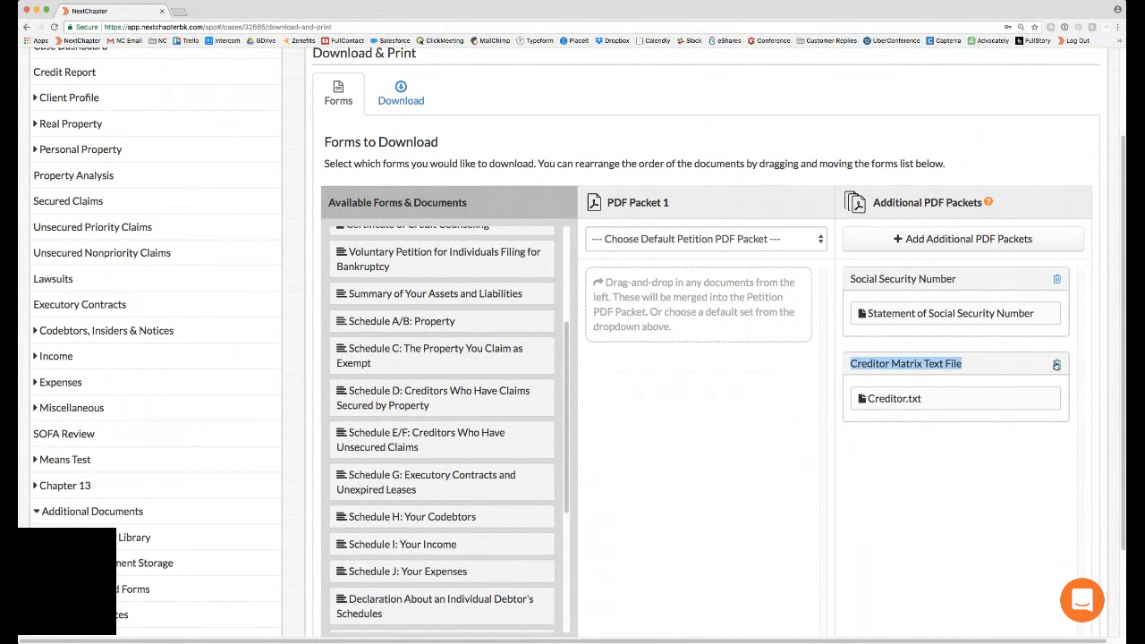
{"action": "left_click", "coordinate": [1056, 364]}
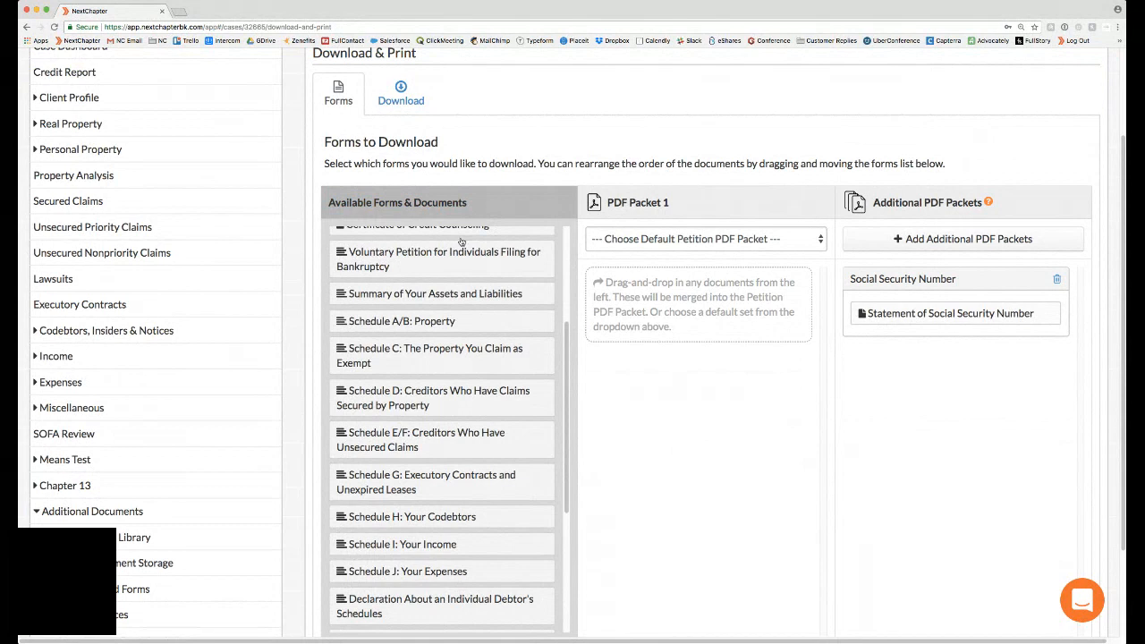
{"action": "scroll", "coordinate": [461, 242], "scroll_direction": "up", "scroll_amount": 3}
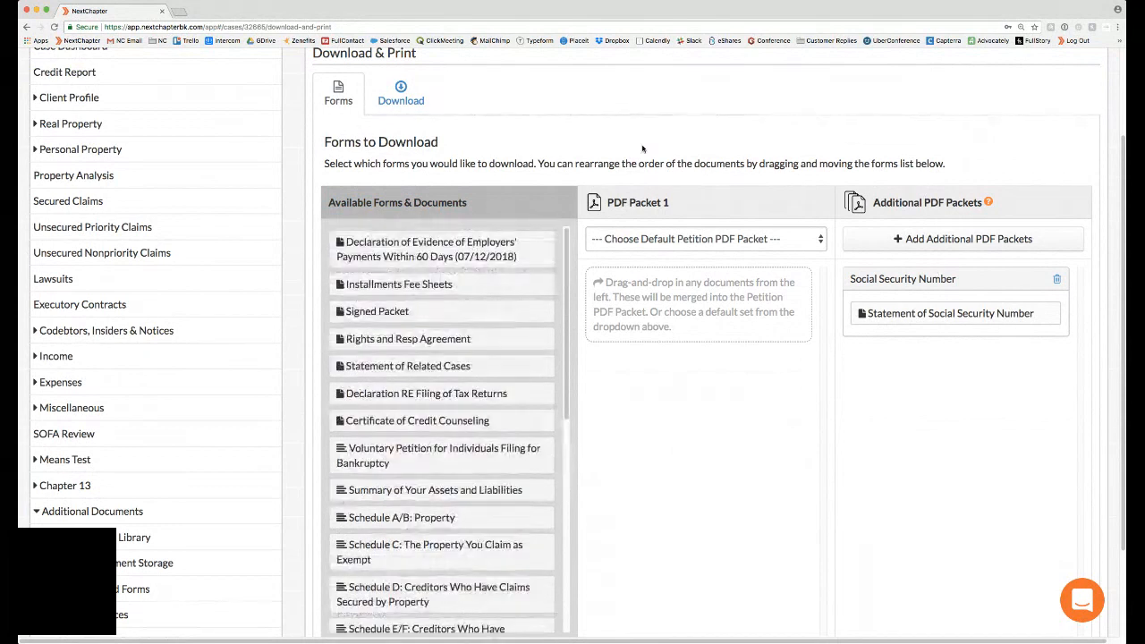
Enter the debtor's full SSN on the Download tab, generate the packet, and open SSN Form B121.
{"action": "left_click", "coordinate": [409, 96]}
{"action": "left_click", "coordinate": [588, 203]}
{"action": "type", "text": "4"}
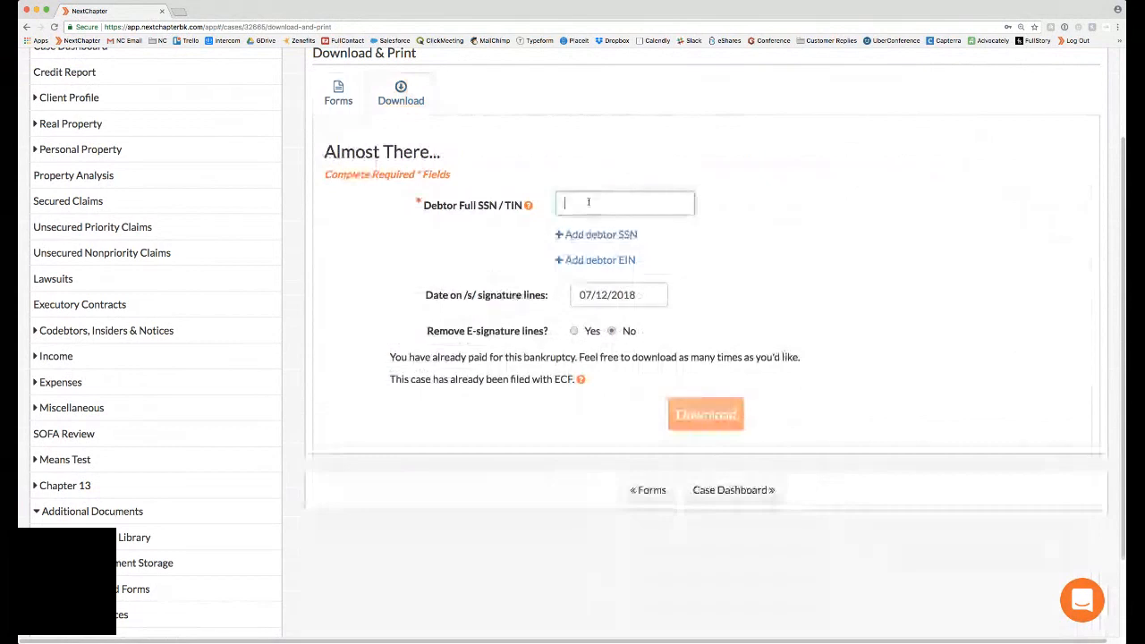
{"action": "type", "text": "84-89-309"}
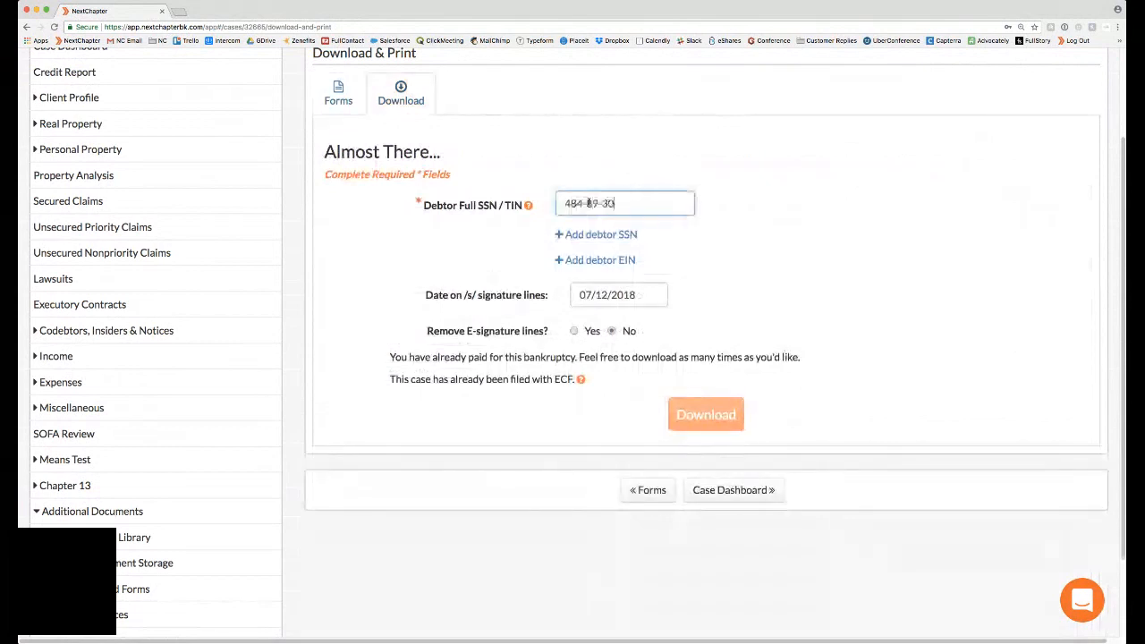
{"action": "type", "text": "9"}
{"action": "left_click", "coordinate": [706, 415]}
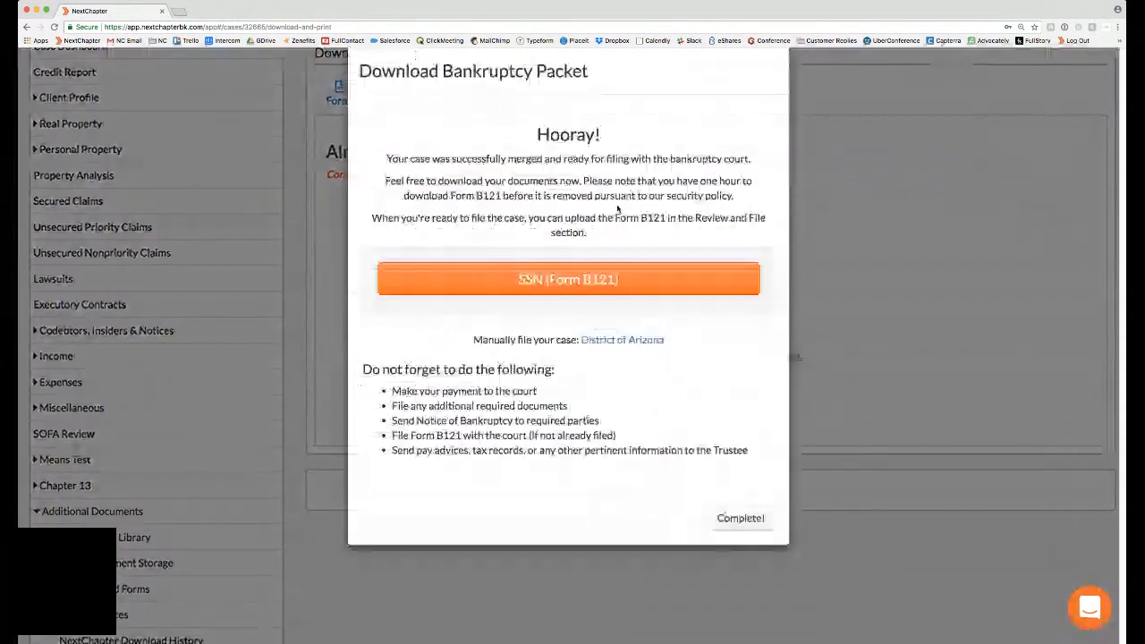
{"action": "left_click", "coordinate": [577, 280]}
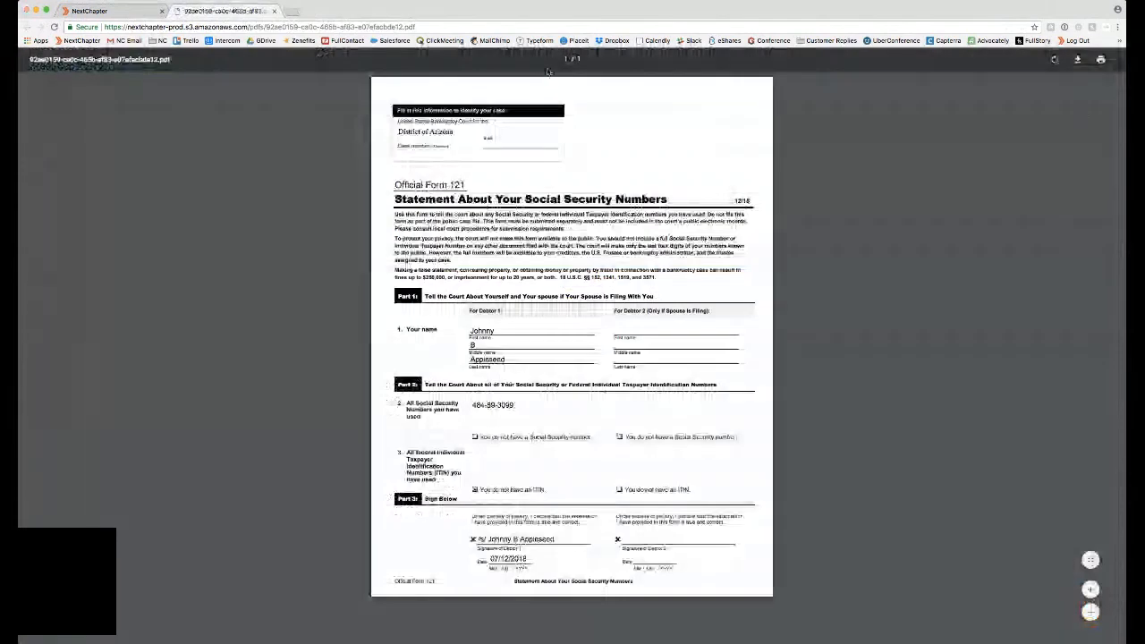
Close the SSN form PDF tab with Cmd+W, returning to NextChapter.
{"action": "key", "text": "super+w"}
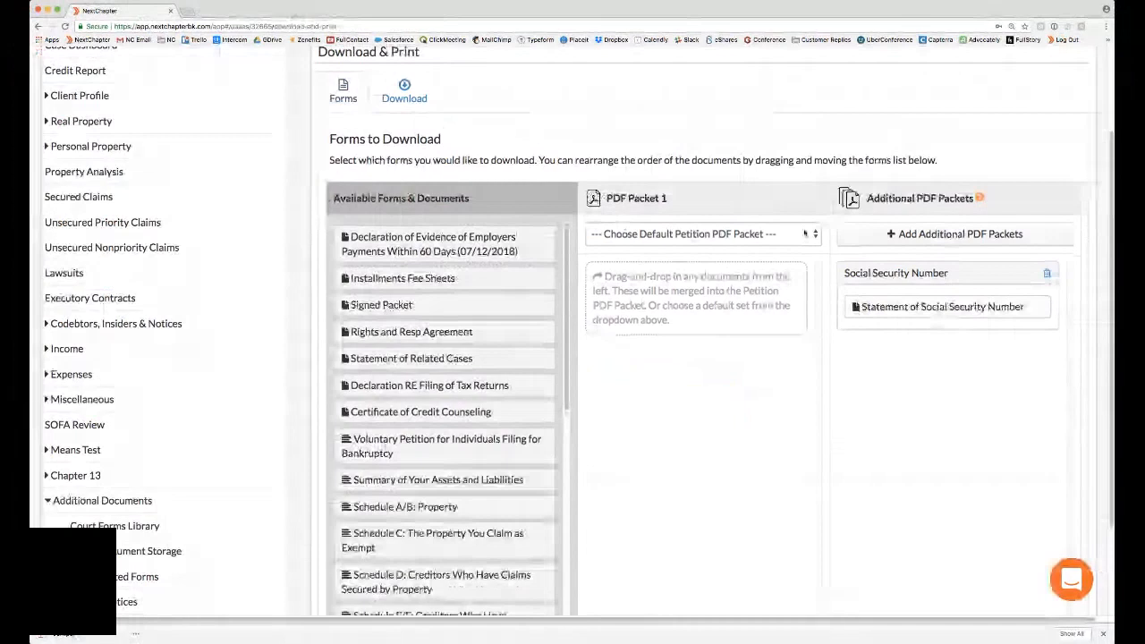
Load the Complete Bankruptcy Petition default packet and move Schedule A/B into PDF Packet 2.
{"action": "left_click", "coordinate": [813, 234]}
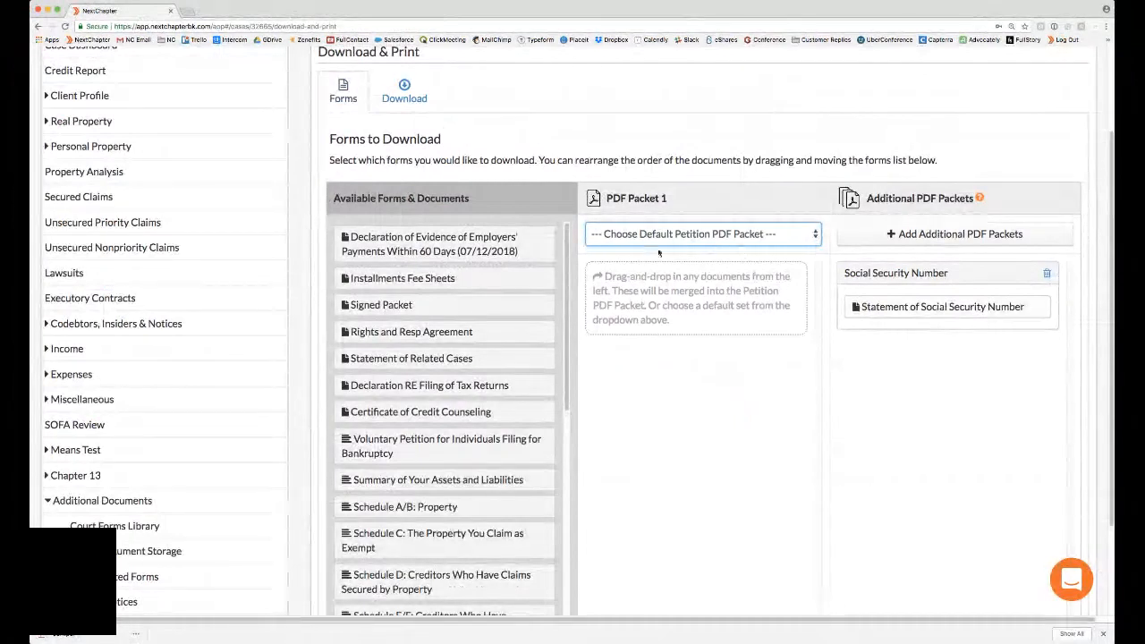
{"action": "left_click", "coordinate": [575, 251]}
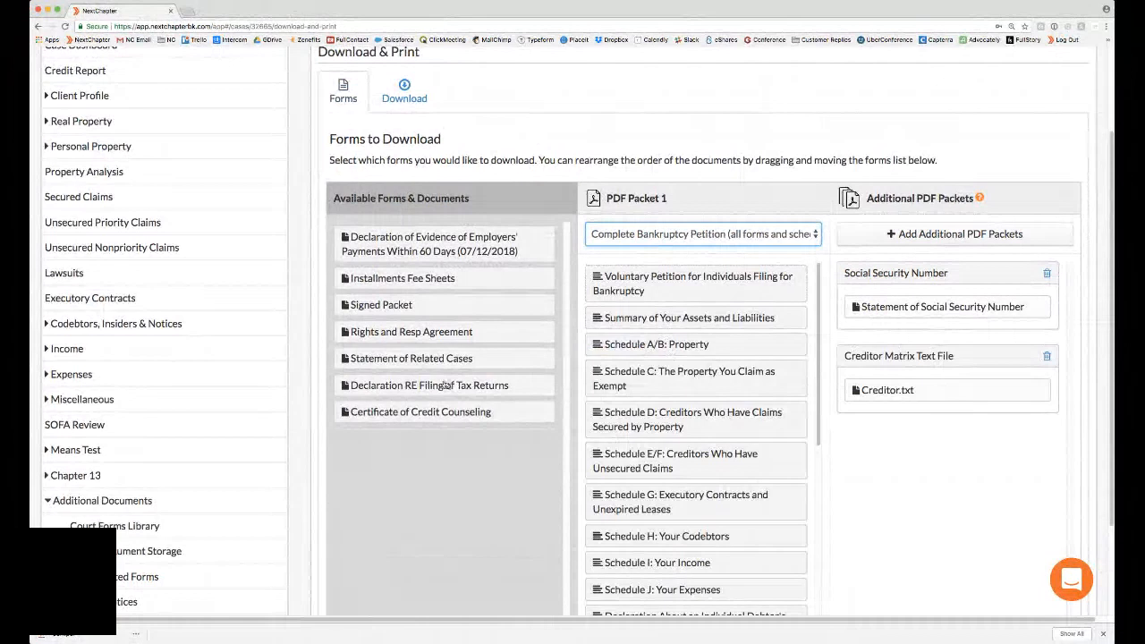
{"action": "left_click_drag", "start_coordinate": [698, 319], "coordinate": [770, 323]}
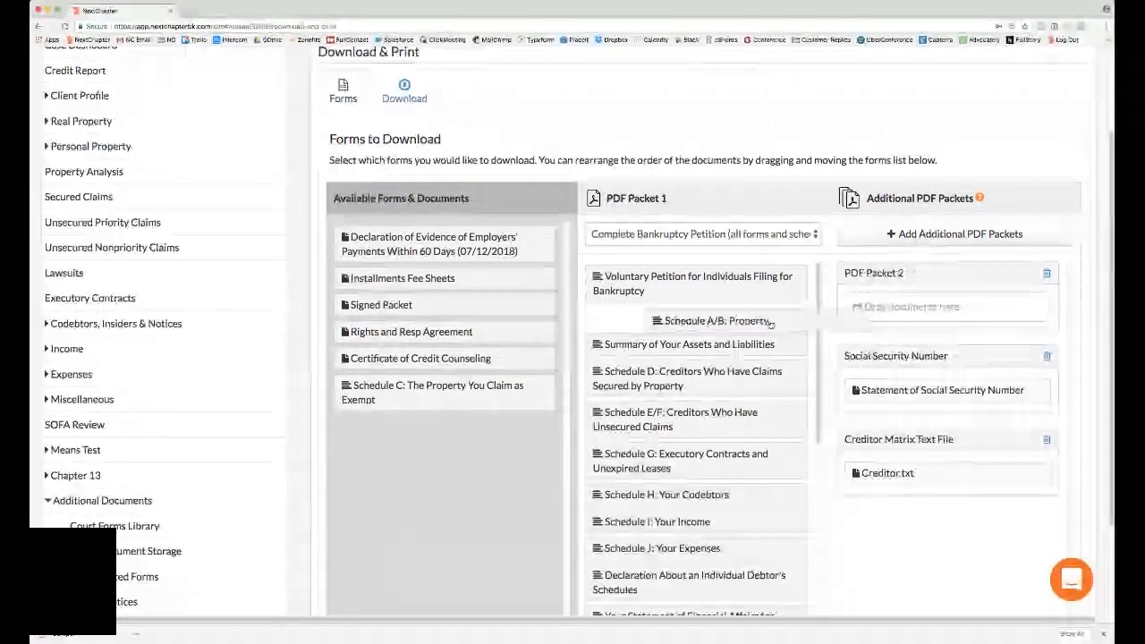
{"action": "left_click_drag", "start_coordinate": [769, 324], "coordinate": [903, 309]}
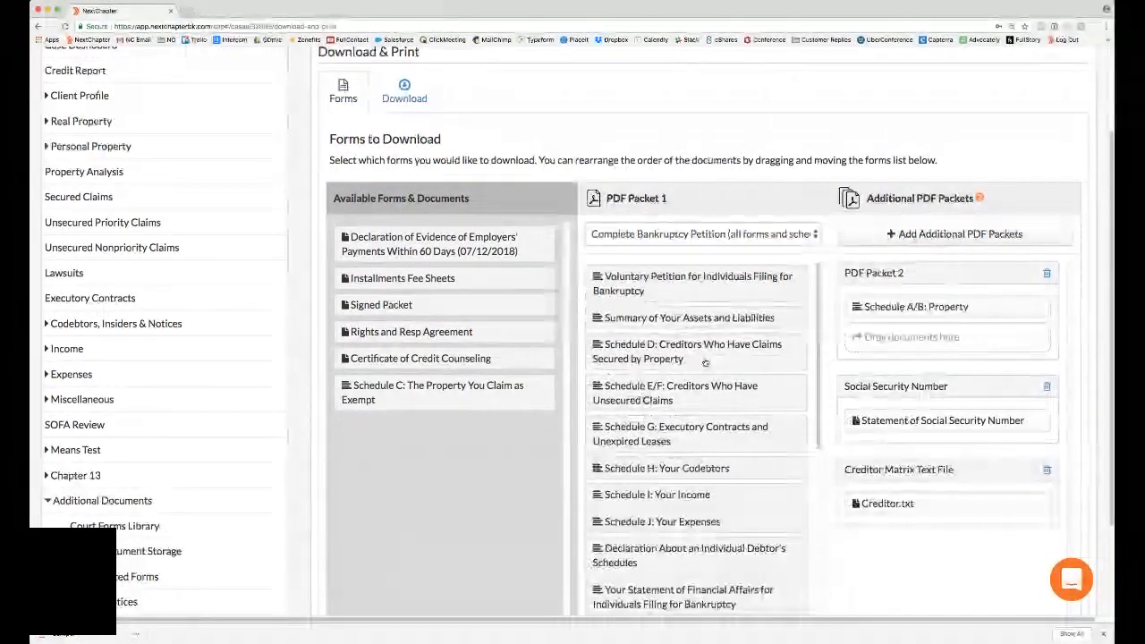
Check the Download tab, then delete the Social Security Number and Creditor Matrix Text File packets.
{"action": "left_click", "coordinate": [404, 93]}
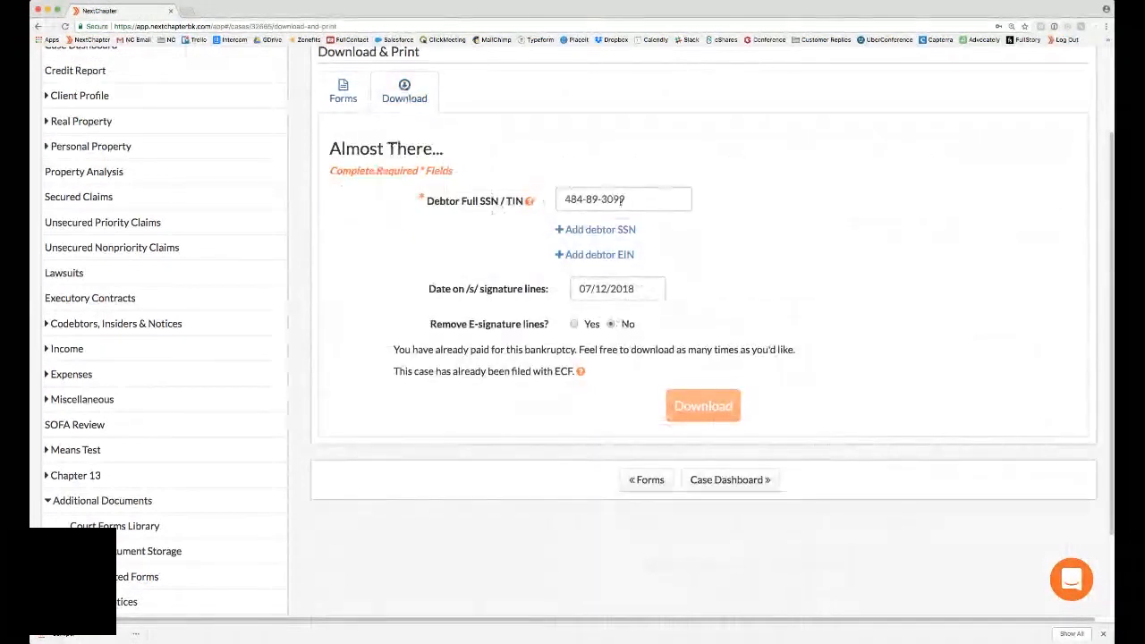
{"action": "left_click", "coordinate": [343, 89]}
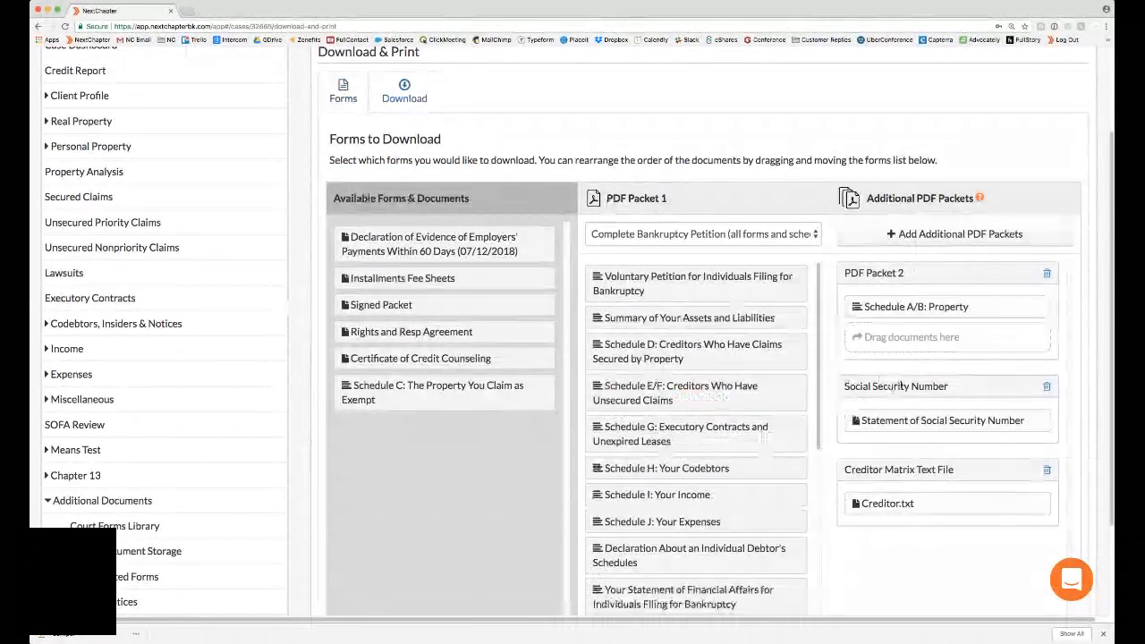
{"action": "left_click", "coordinate": [1046, 386]}
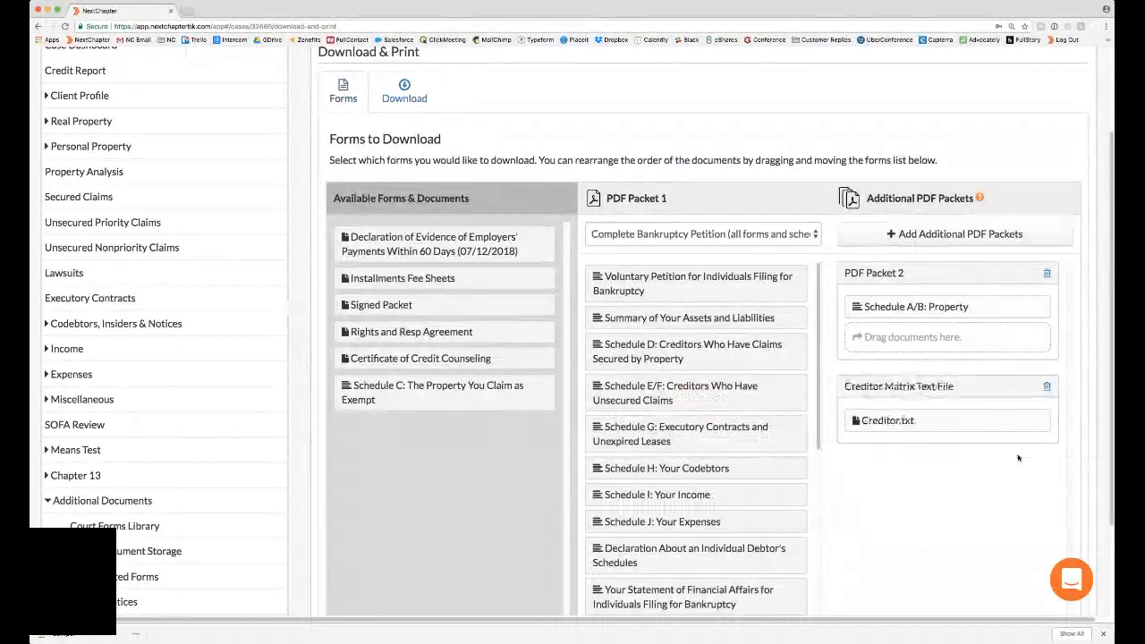
{"action": "left_click", "coordinate": [1047, 387]}
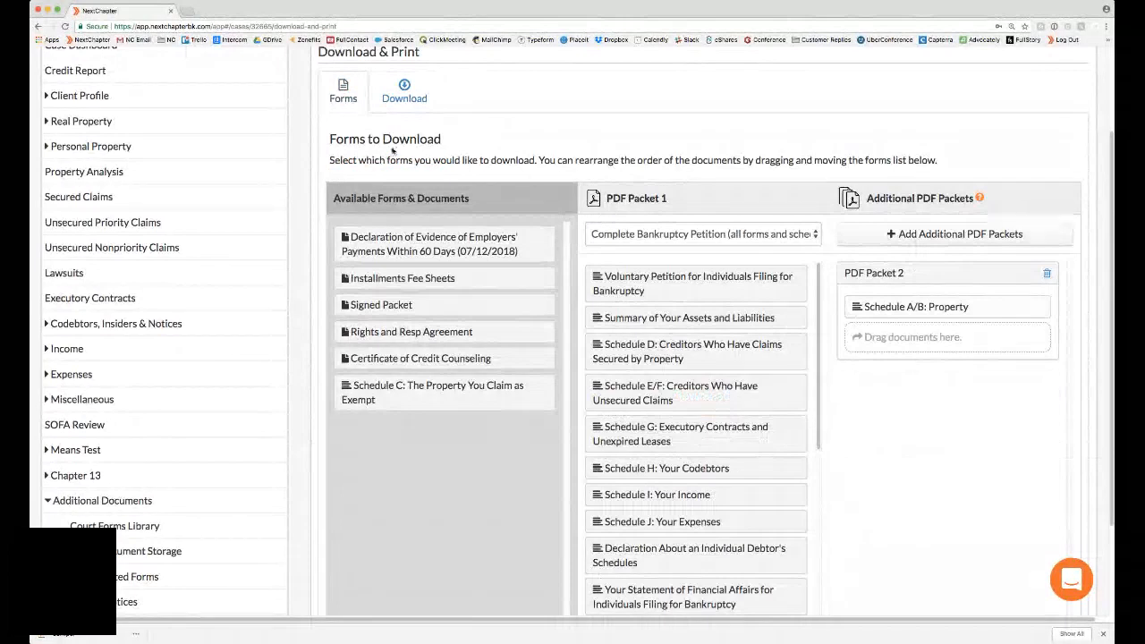
Set Remove E-signature lines to Yes in the download settings, then return to the form lists.
{"action": "left_click", "coordinate": [403, 95]}
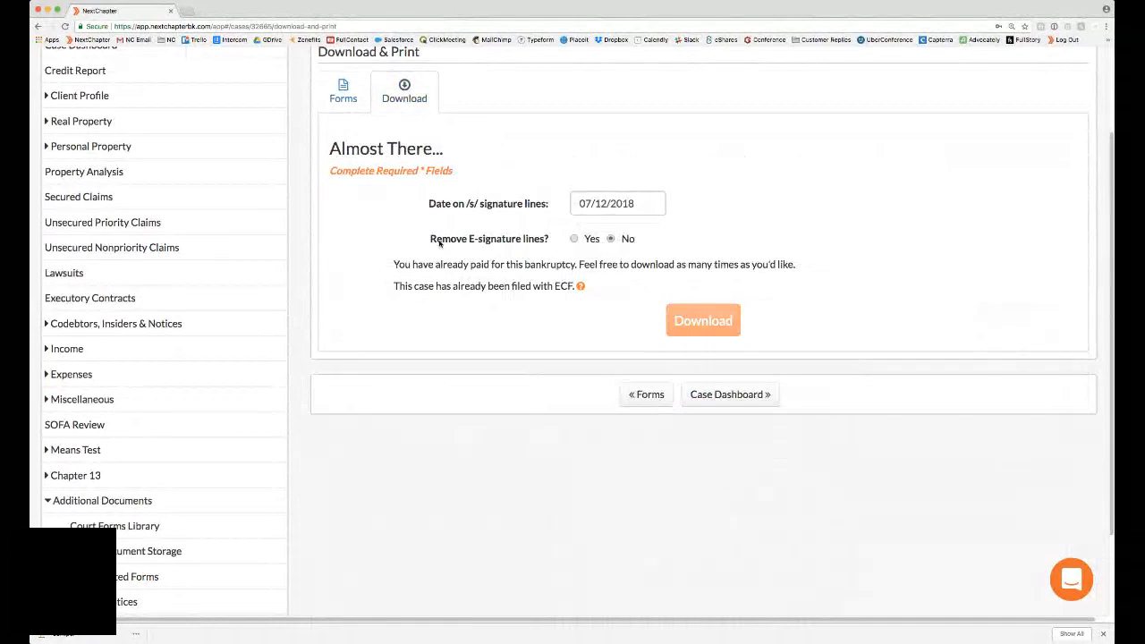
{"action": "left_click_drag", "start_coordinate": [428, 240], "coordinate": [548, 242]}
{"action": "left_click", "coordinate": [574, 239]}
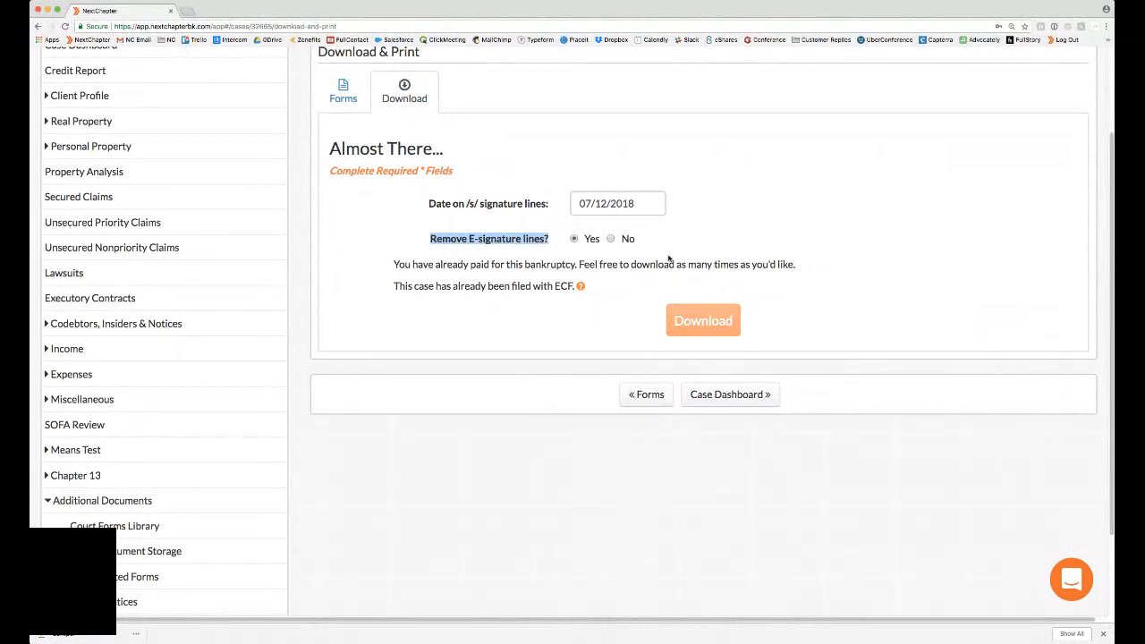
{"action": "left_click", "coordinate": [344, 99]}
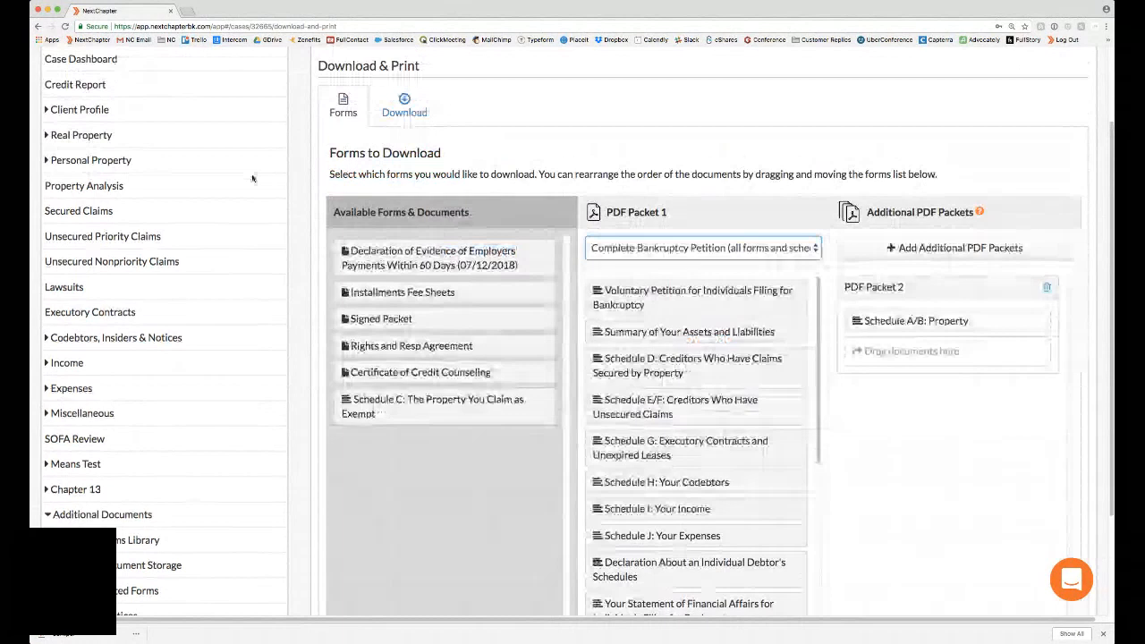
Apply the Amended Forms preset to PDF Packet 1, add Schedules D and E/F, and delete the Social Security Number and Creditor Matrix Text File packets.
{"action": "left_click", "coordinate": [627, 280]}
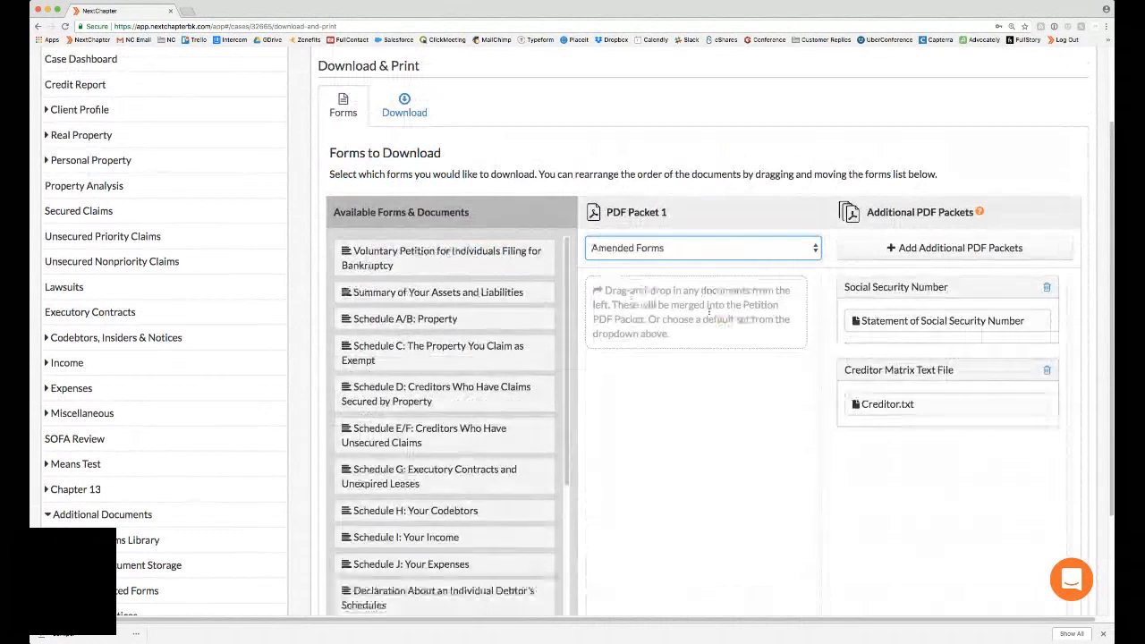
{"action": "scroll", "coordinate": [708, 309], "scroll_direction": "down", "scroll_amount": 1}
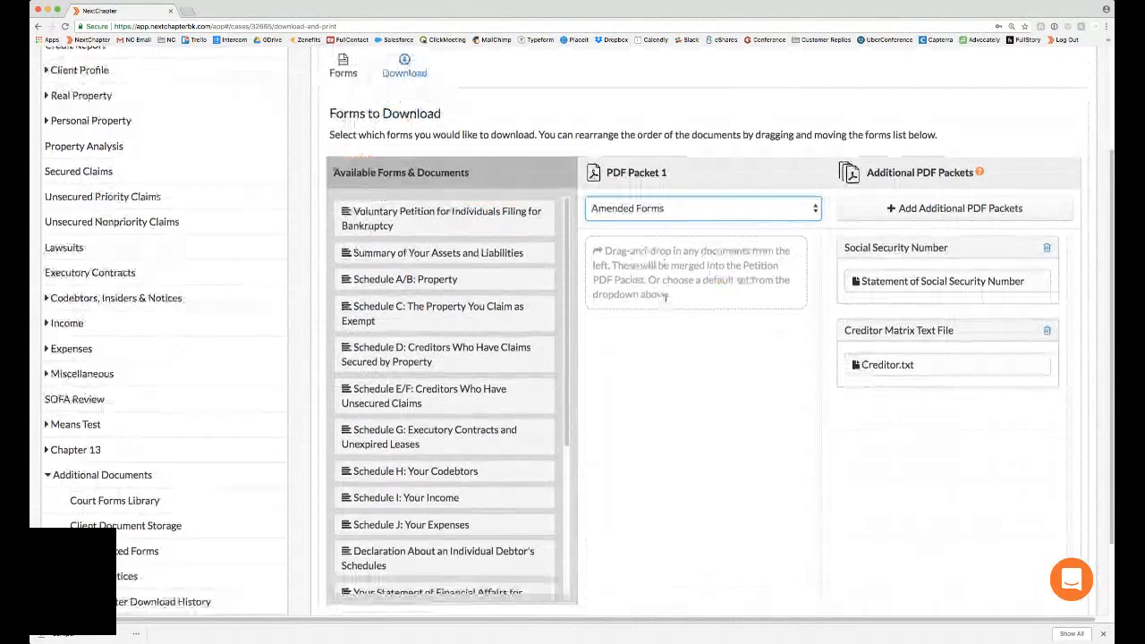
{"action": "left_click_drag", "start_coordinate": [375, 361], "coordinate": [681, 300]}
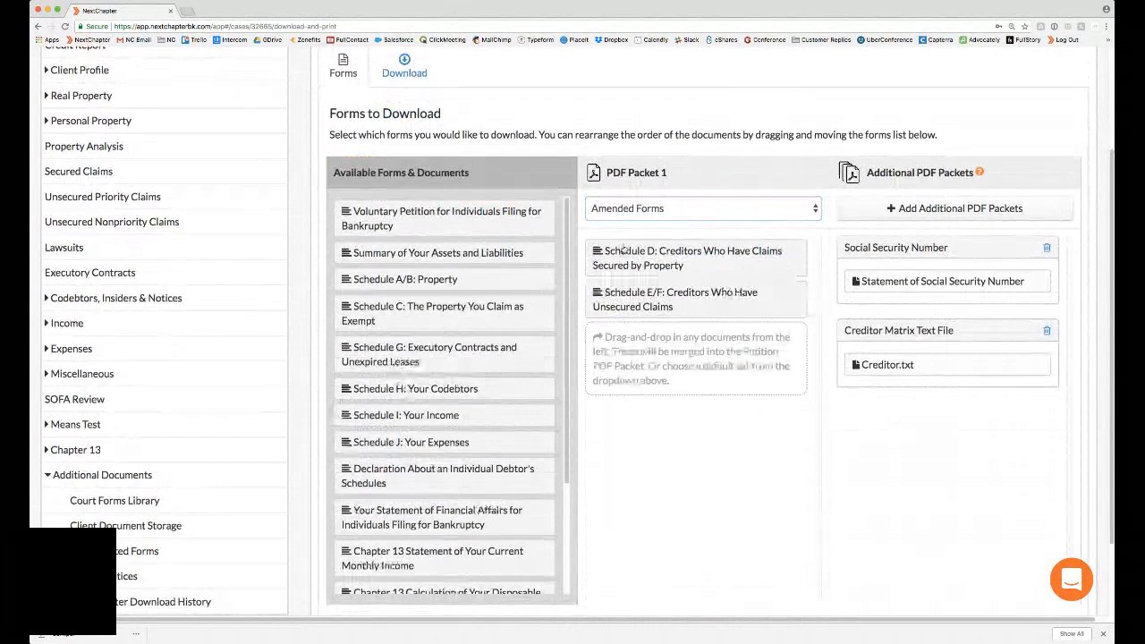
{"action": "left_click", "coordinate": [1047, 248]}
{"action": "left_click", "coordinate": [1047, 249]}
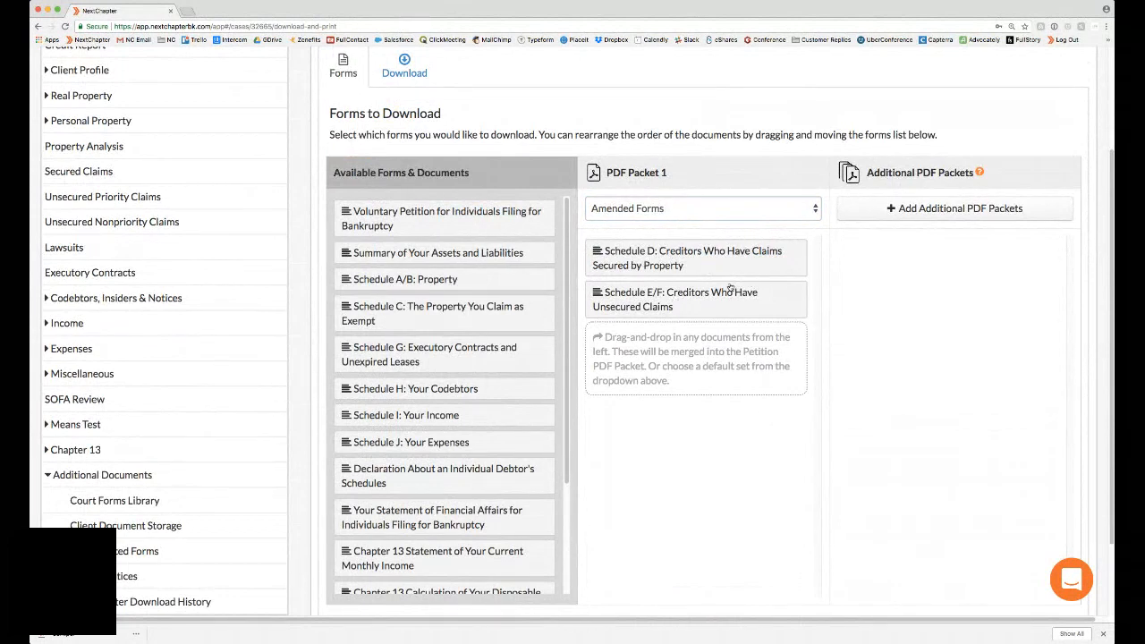
{"action": "scroll", "coordinate": [730, 287], "scroll_direction": "up", "scroll_amount": 1}
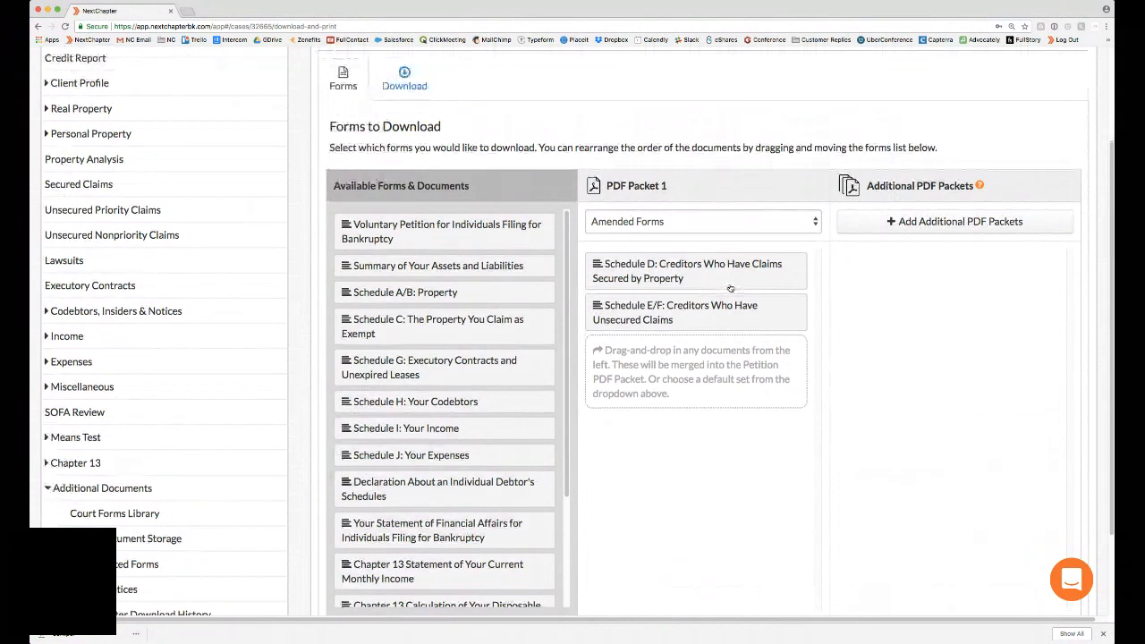
{"action": "scroll", "coordinate": [731, 287], "scroll_direction": "down", "scroll_amount": 2}
Switch PDF Packet 1 to Emergency Filing Forms, then to the Signature Pages Only preset.
{"action": "left_click", "coordinate": [788, 186]}
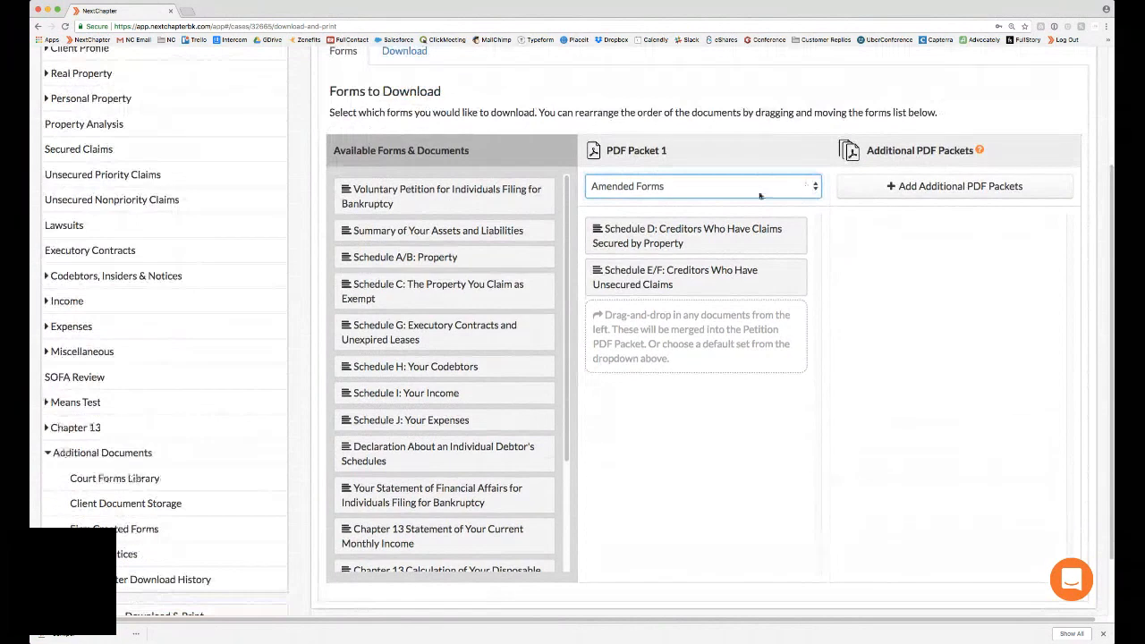
{"action": "left_click", "coordinate": [684, 312]}
{"action": "left_click", "coordinate": [800, 189]}
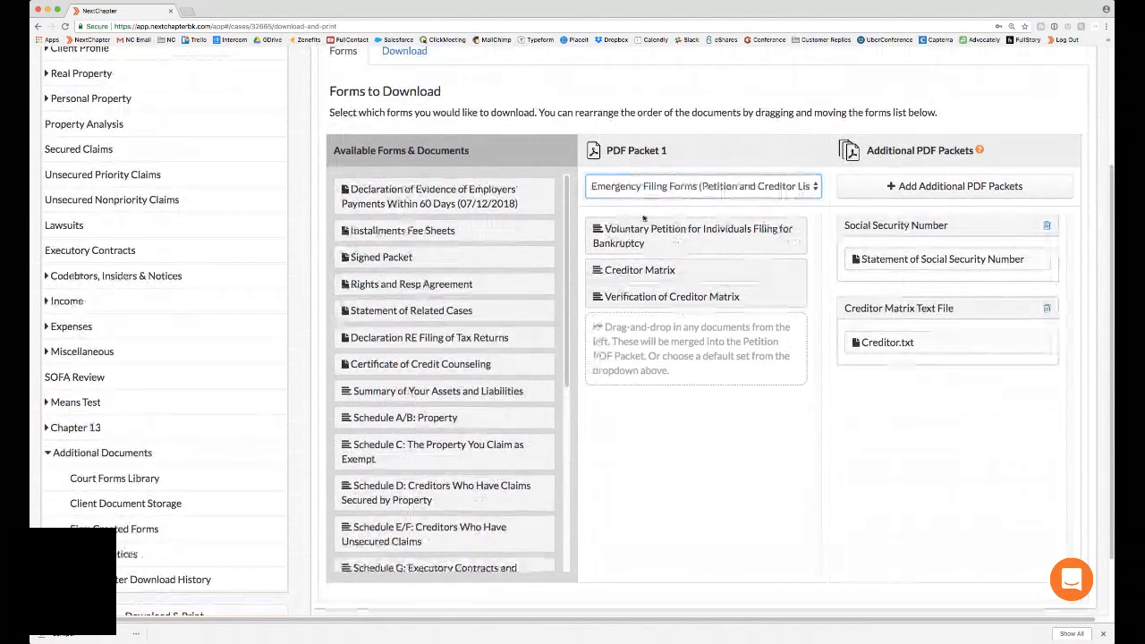
{"action": "left_click", "coordinate": [667, 344]}
{"action": "scroll", "coordinate": [664, 347], "scroll_direction": "up", "scroll_amount": 1}
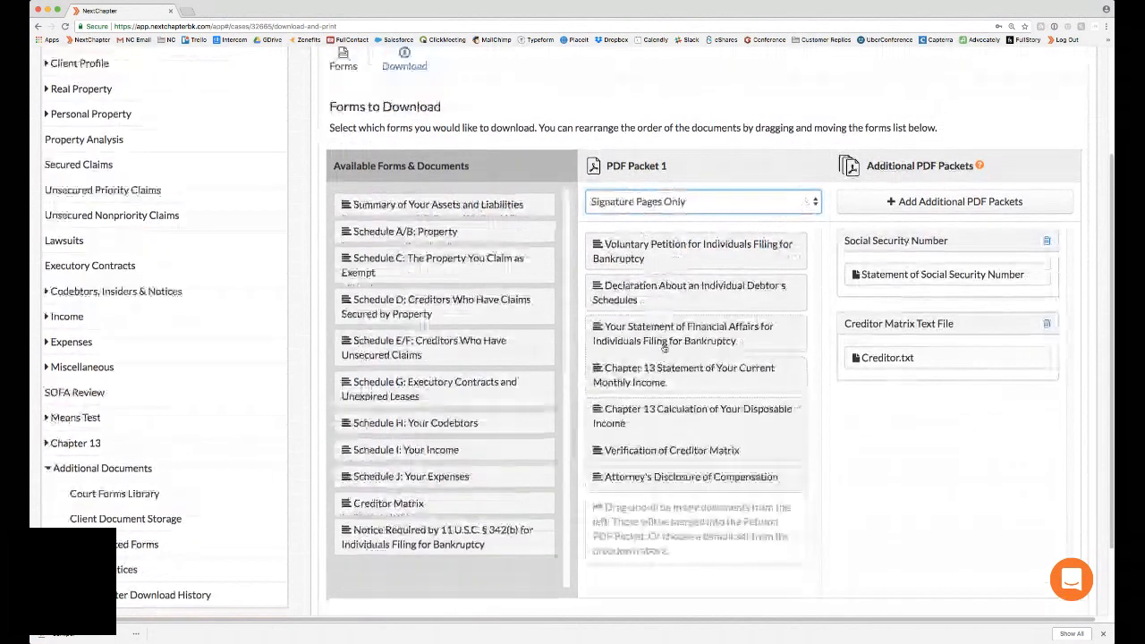
{"action": "scroll", "coordinate": [665, 347], "scroll_direction": "up", "scroll_amount": 1}
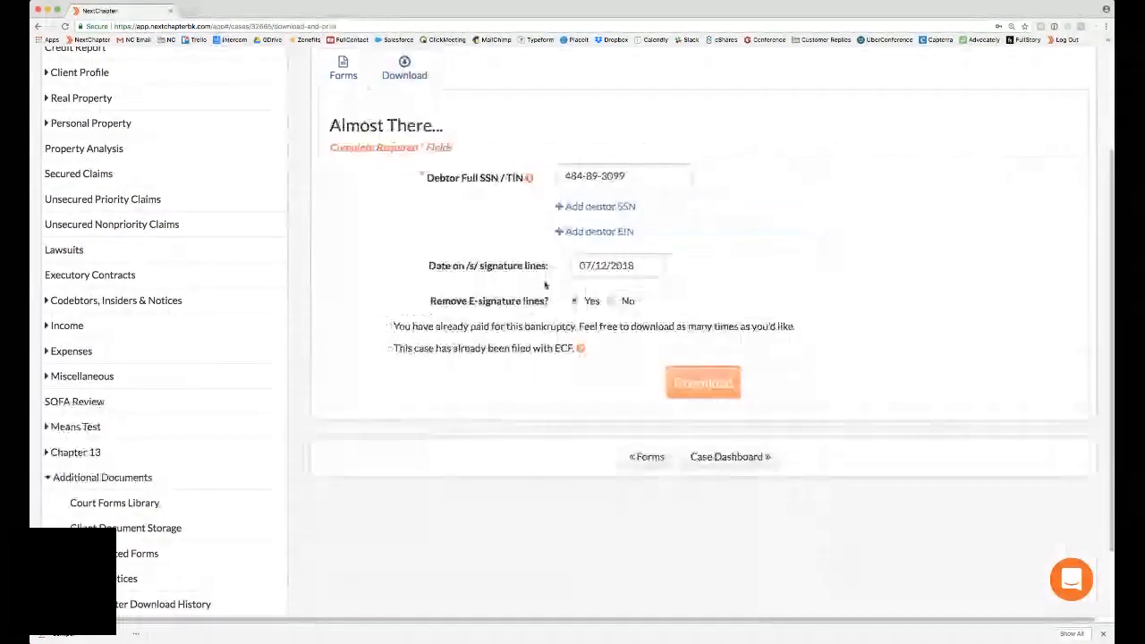
Change the day in the /s/ signature-line date to 3, making it 07/13/2018.
{"action": "scroll", "coordinate": [545, 285], "scroll_direction": "down", "scroll_amount": 1}
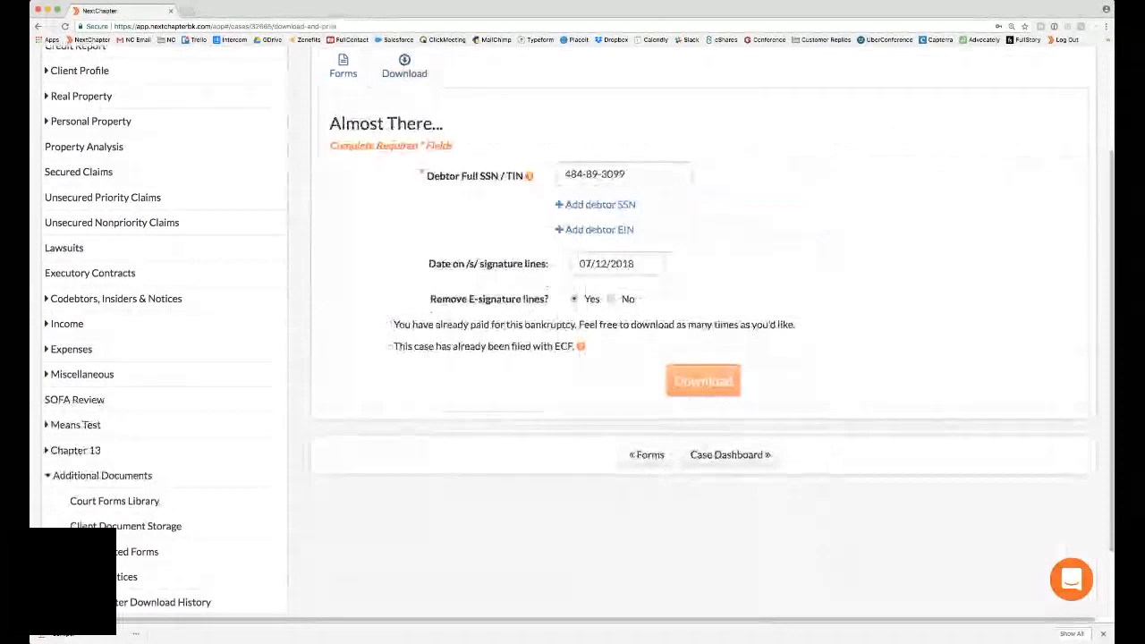
{"action": "left_click", "coordinate": [613, 261]}
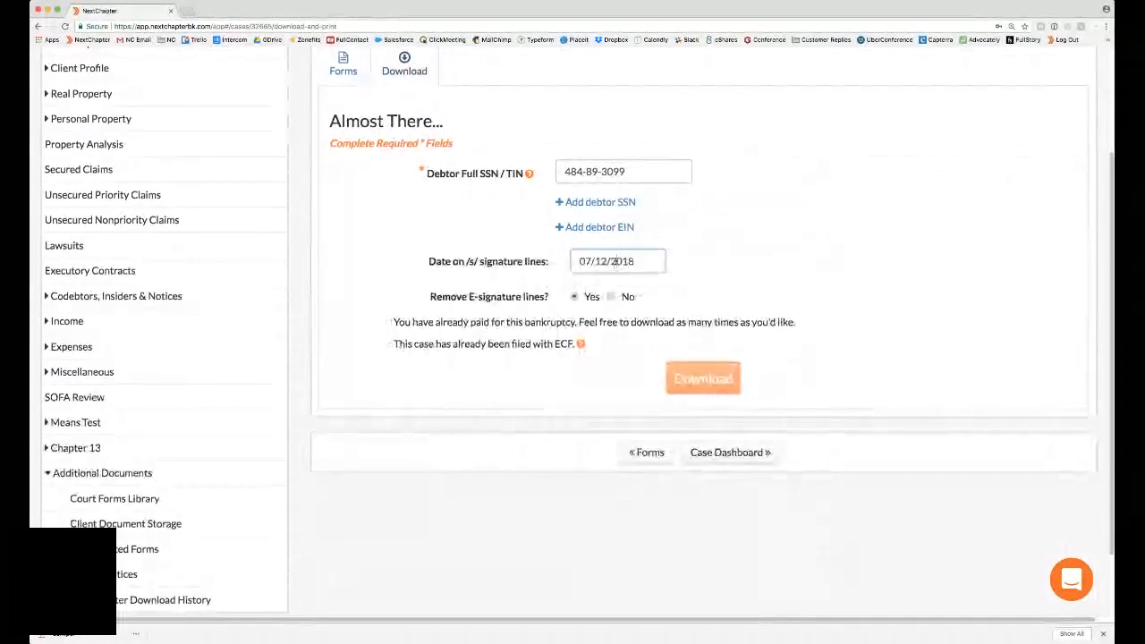
{"action": "key", "text": "BackSpace"}
{"action": "type", "text": "3"}
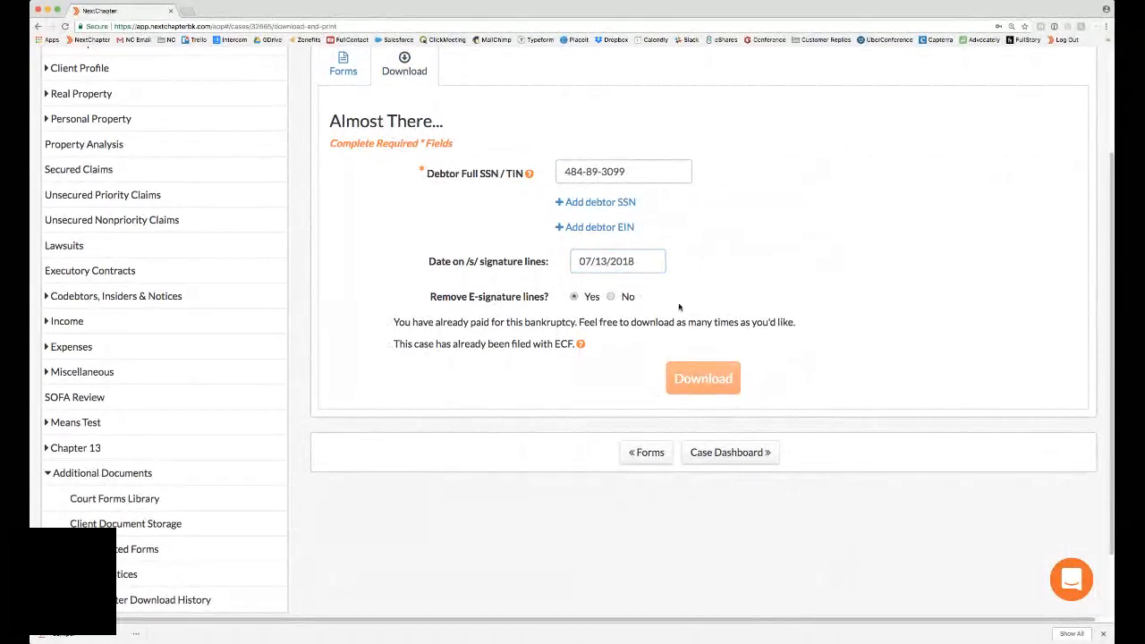
Review the note about unlimited downloads and collapse Additional Documents in the sidebar.
{"action": "scroll", "coordinate": [679, 307], "scroll_direction": "up", "scroll_amount": 1}
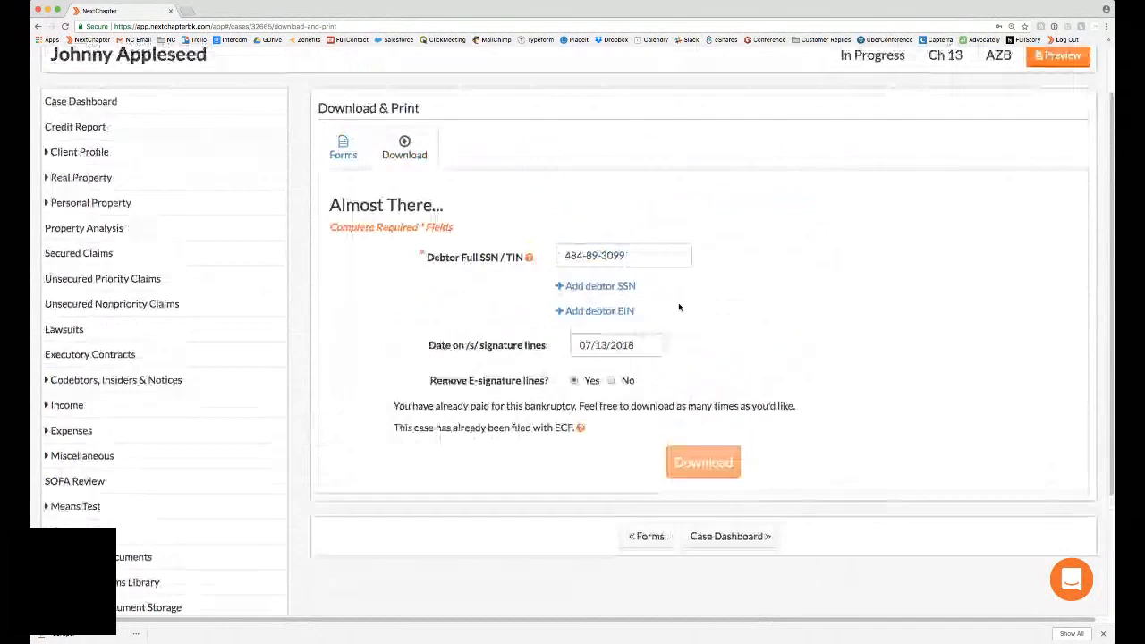
{"action": "scroll", "coordinate": [679, 307], "scroll_direction": "down", "scroll_amount": 1}
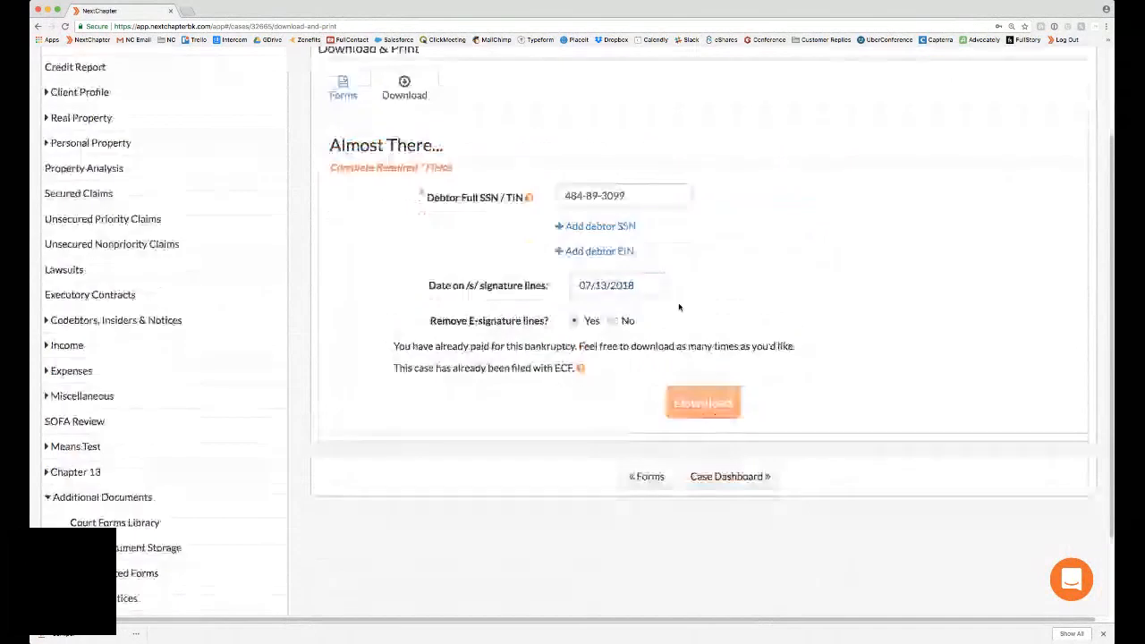
{"action": "scroll", "coordinate": [679, 307], "scroll_direction": "up", "scroll_amount": 1}
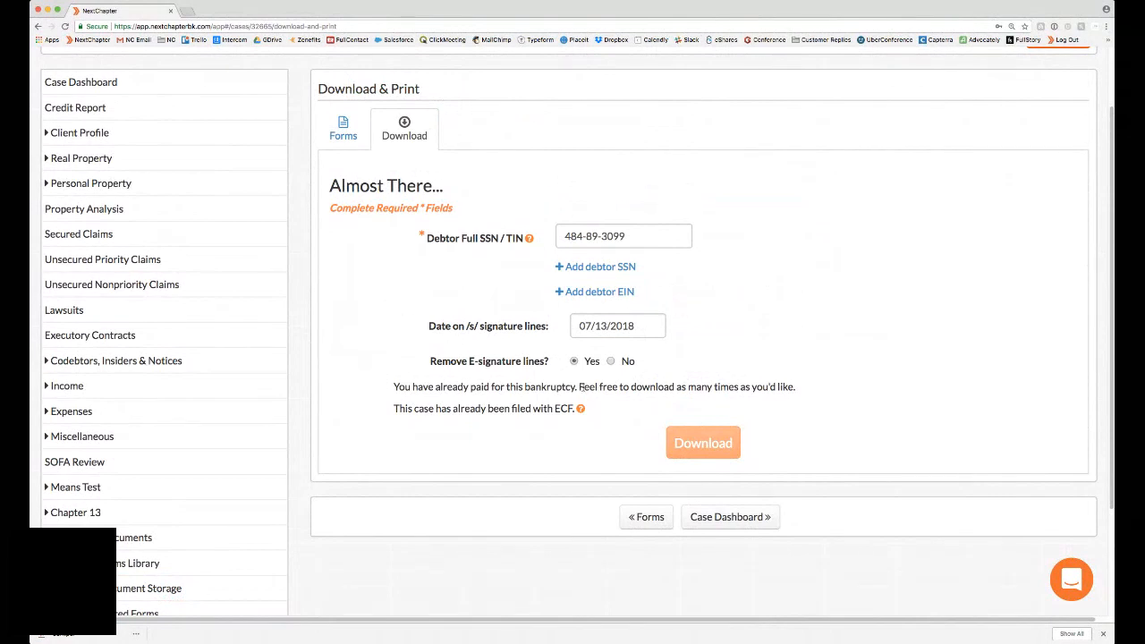
{"action": "left_click_drag", "start_coordinate": [578, 386], "coordinate": [796, 387]}
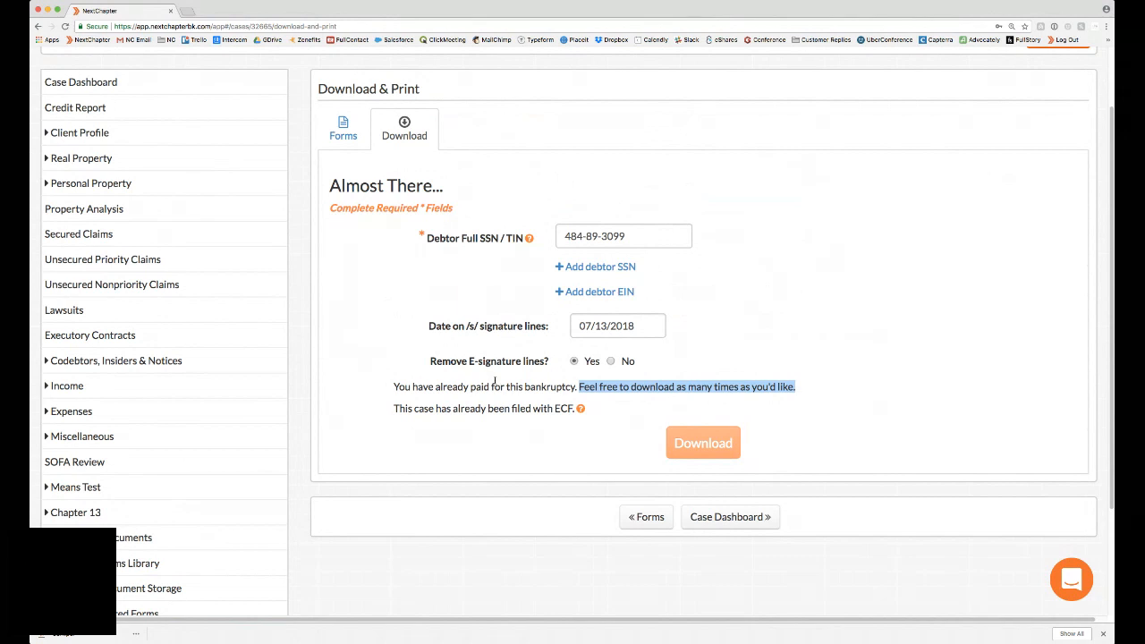
{"action": "scroll", "coordinate": [202, 393], "scroll_direction": "down", "scroll_amount": 3}
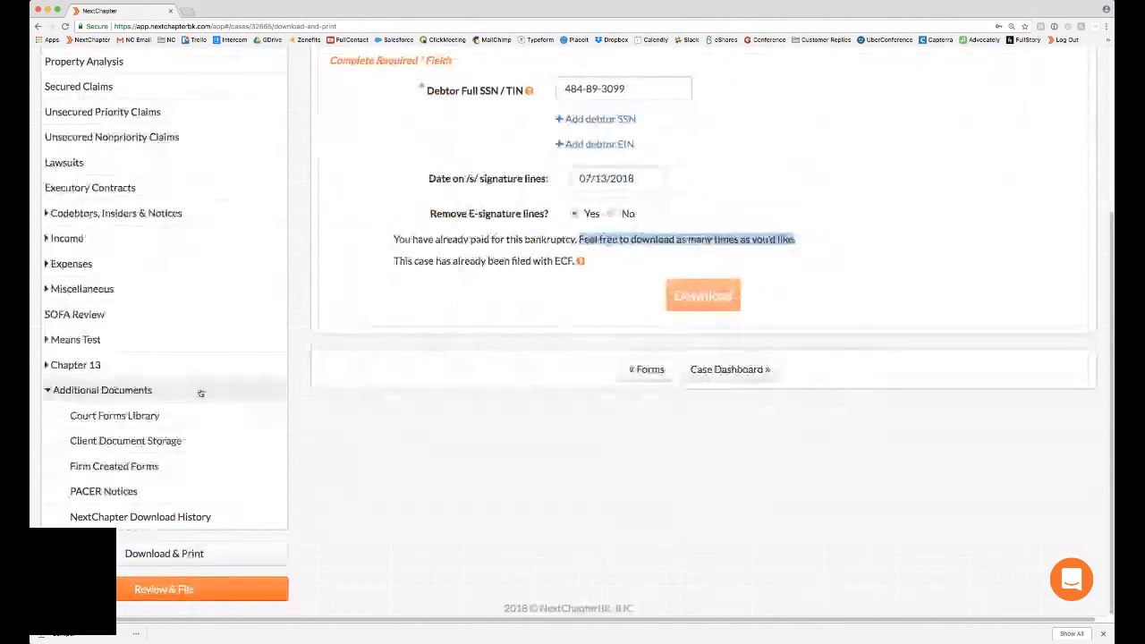
{"action": "left_click", "coordinate": [259, 560]}
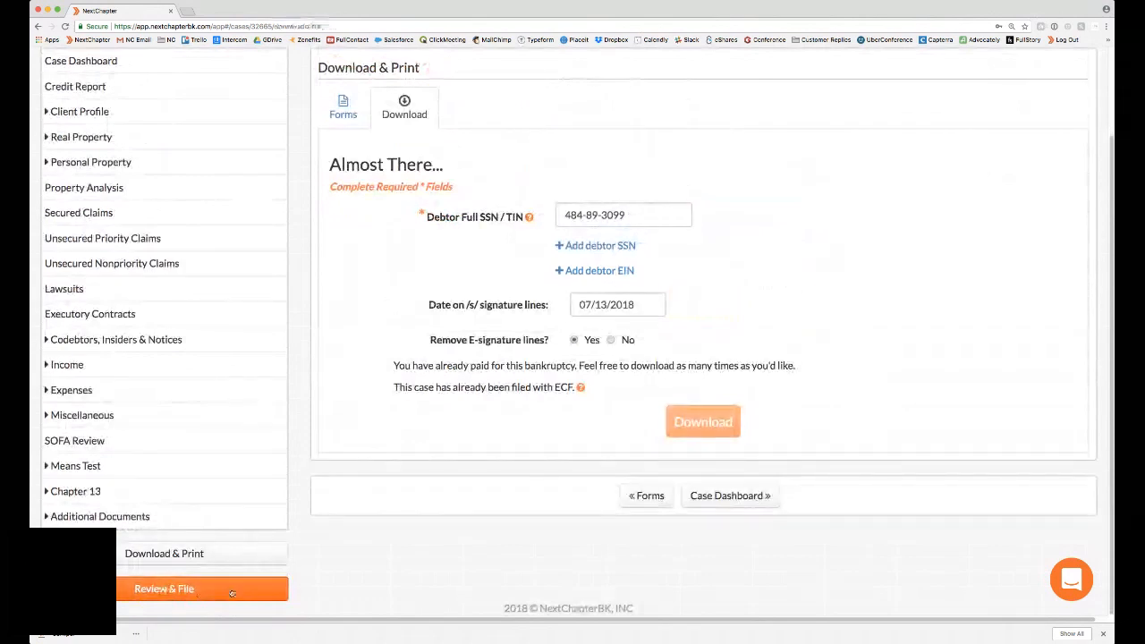
Open the Review & File page from the bottom of the sidebar, reloading it once.
{"action": "left_click", "coordinate": [232, 593]}
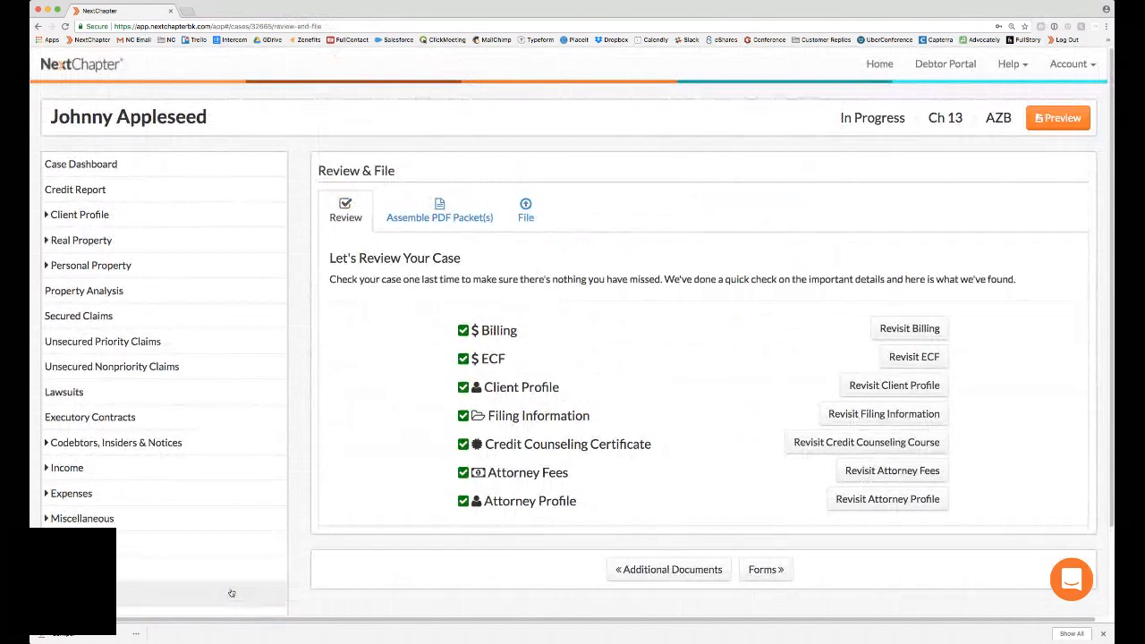
{"action": "left_click", "coordinate": [231, 593]}
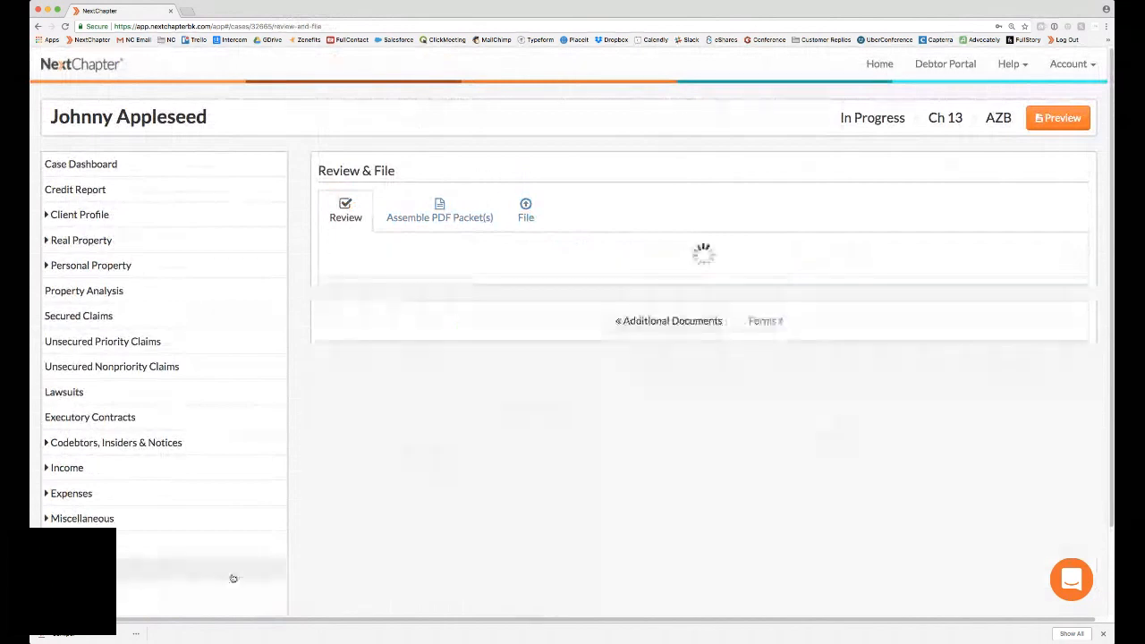
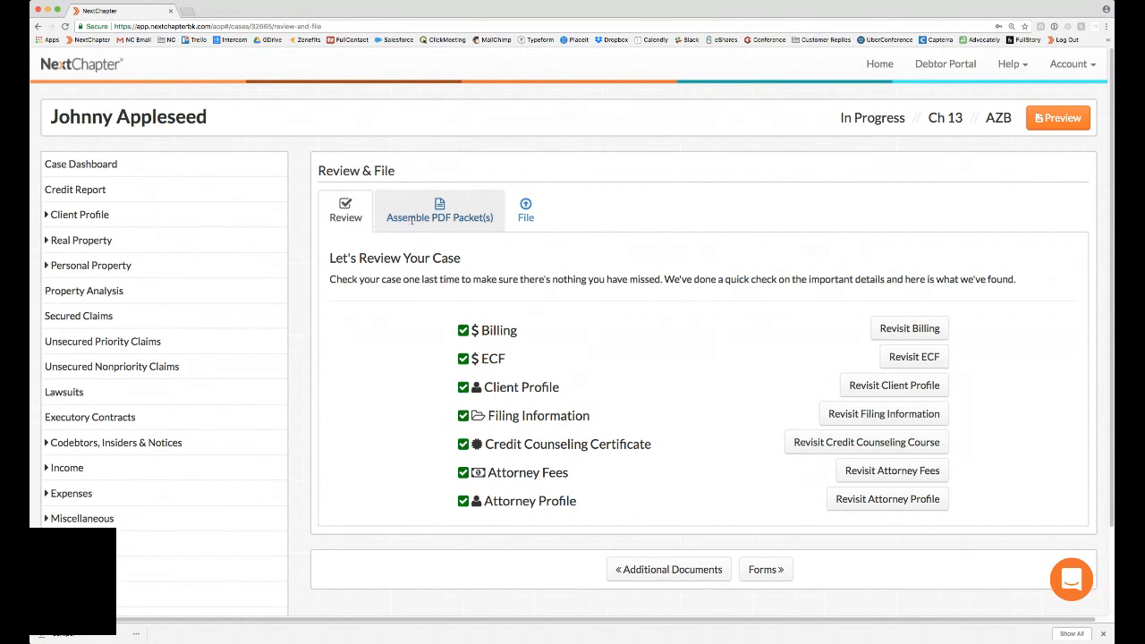
Open Assemble PDF Packet(s) and look through the Available Forms & Documents list.
{"action": "left_click", "coordinate": [411, 220]}
{"action": "scroll", "coordinate": [425, 330], "scroll_direction": "down", "scroll_amount": 2}
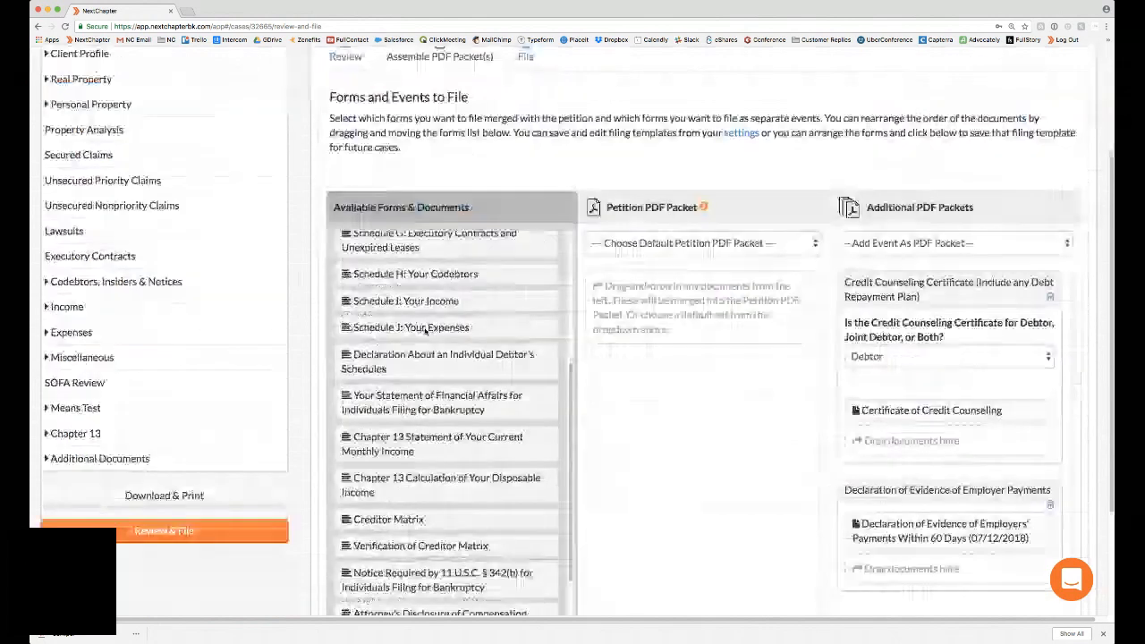
{"action": "scroll", "coordinate": [425, 330], "scroll_direction": "down", "scroll_amount": 1}
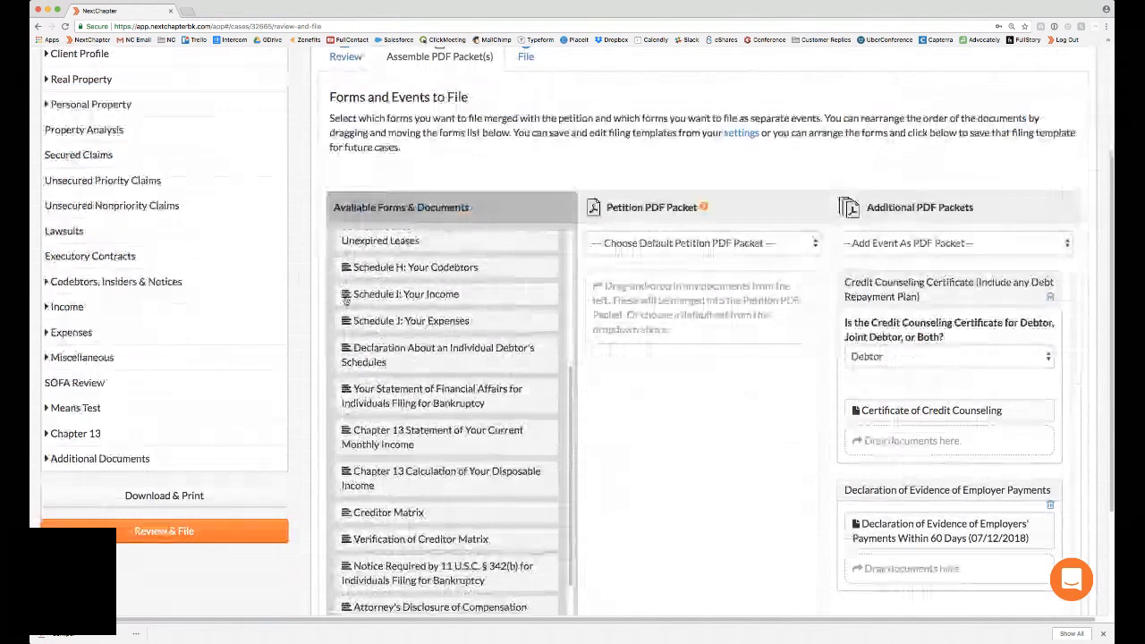
{"action": "scroll", "coordinate": [345, 300], "scroll_direction": "down", "scroll_amount": 3}
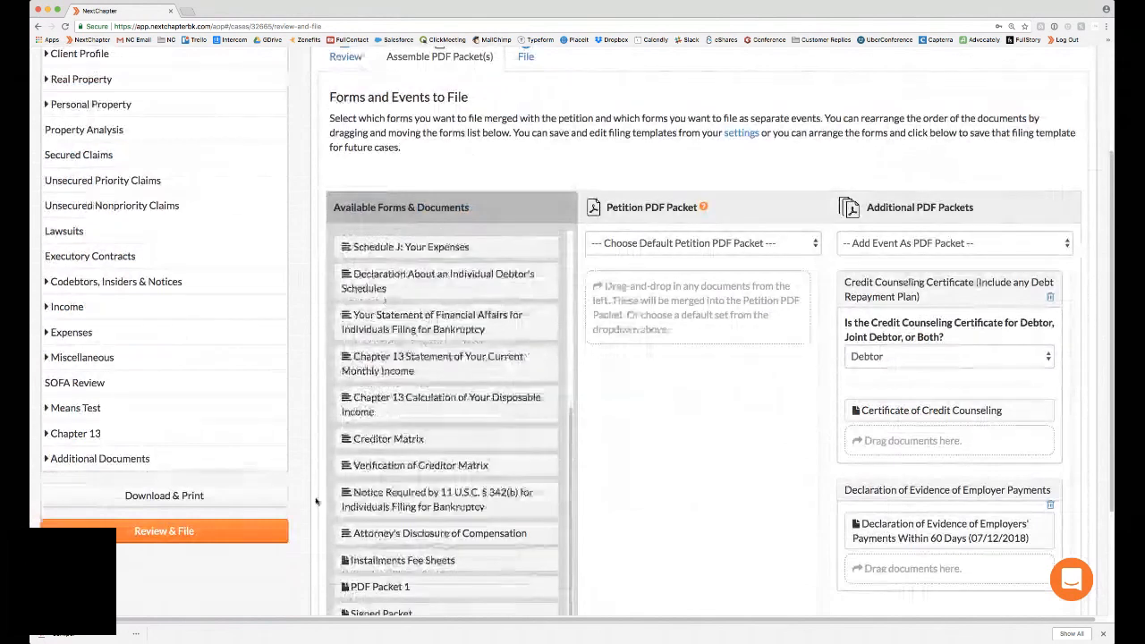
{"action": "scroll", "coordinate": [380, 556], "scroll_direction": "down", "scroll_amount": 2}
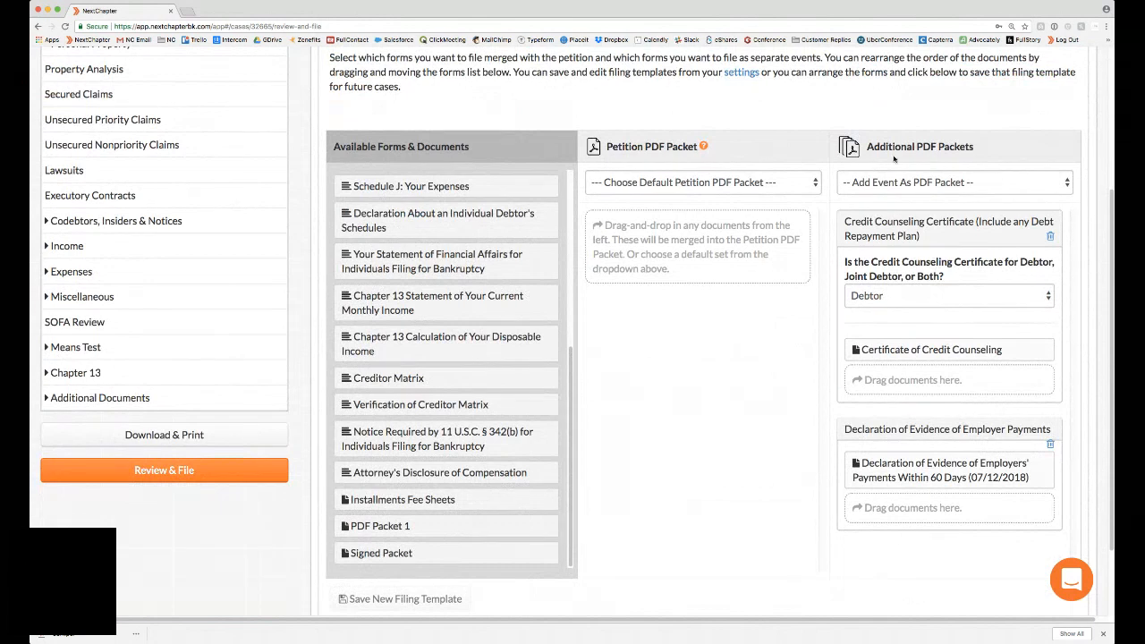
{"action": "scroll", "coordinate": [751, 169], "scroll_direction": "up", "scroll_amount": 1}
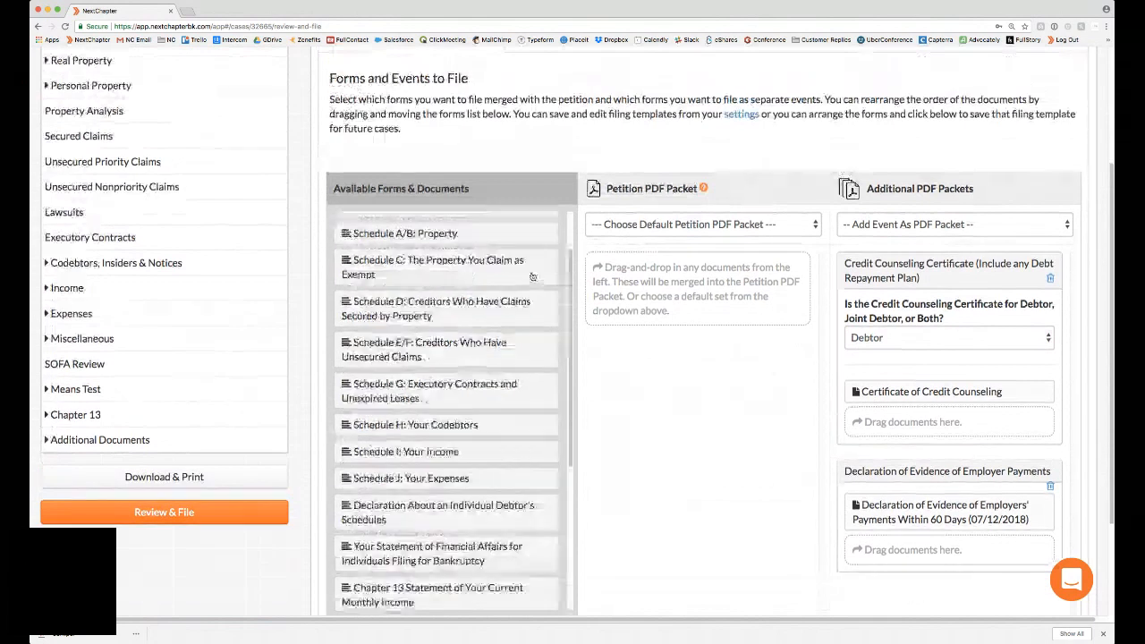
{"action": "scroll", "coordinate": [548, 276], "scroll_direction": "up", "scroll_amount": 4}
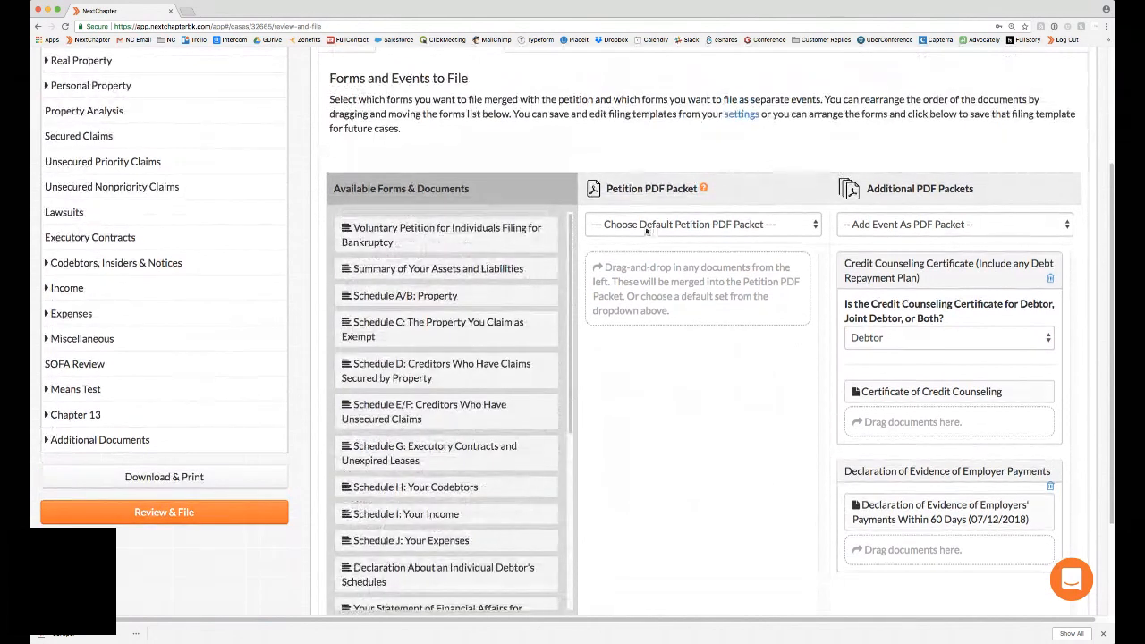
Choose Complete Bankruptcy Petition (all forms and schedules) as the default petition packet and review its forms.
{"action": "left_click", "coordinate": [720, 225]}
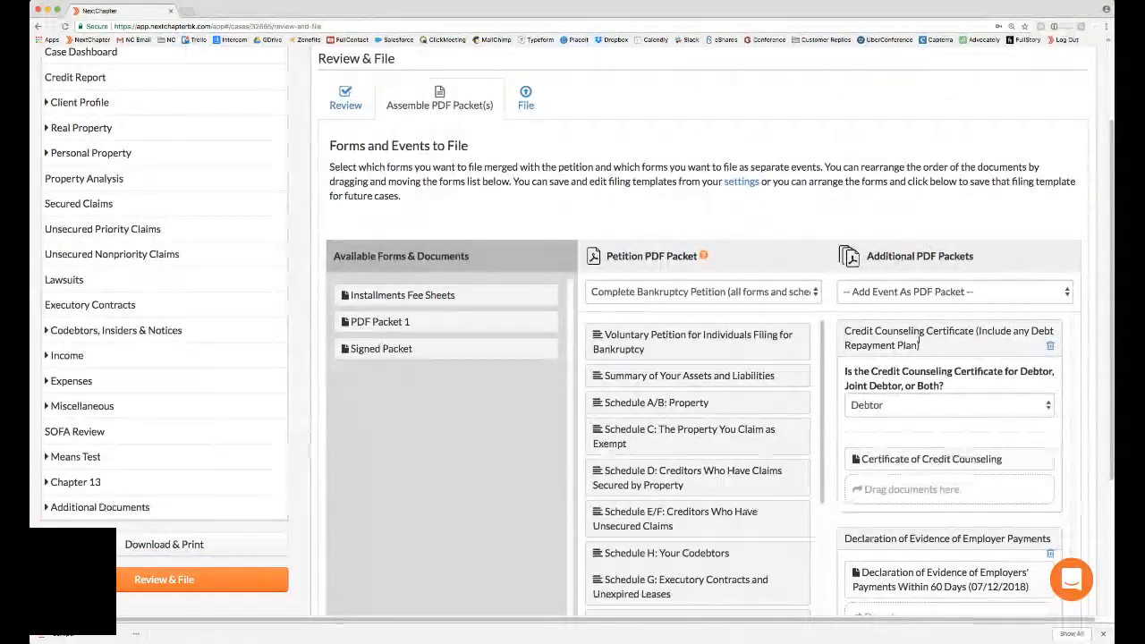
{"action": "scroll", "coordinate": [919, 344], "scroll_direction": "down", "scroll_amount": 1}
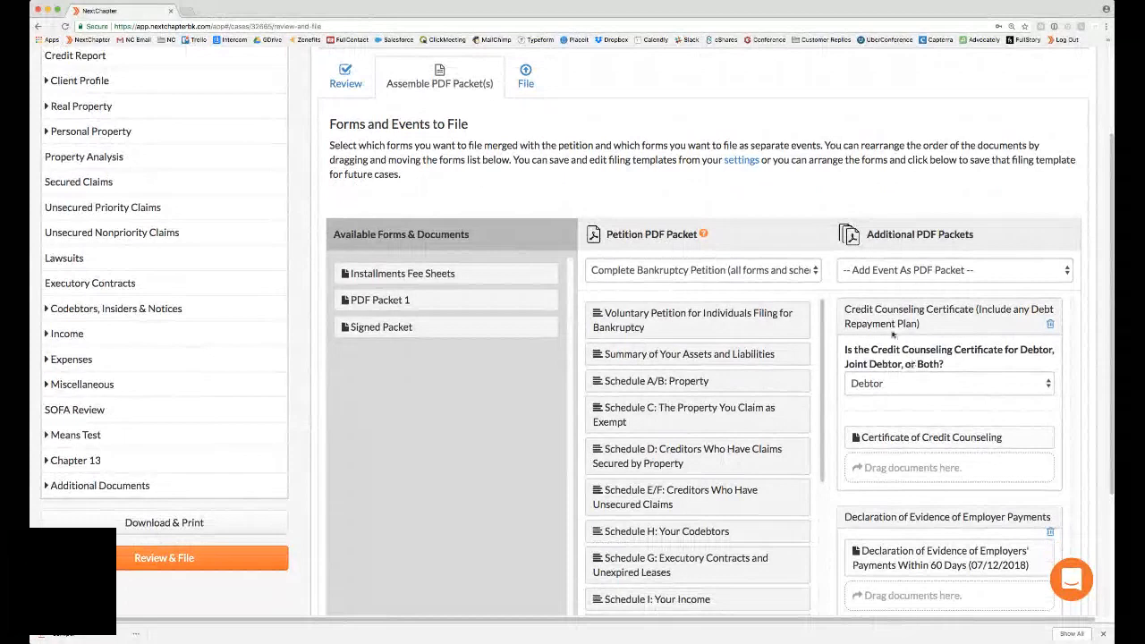
{"action": "scroll", "coordinate": [892, 334], "scroll_direction": "down", "scroll_amount": 1}
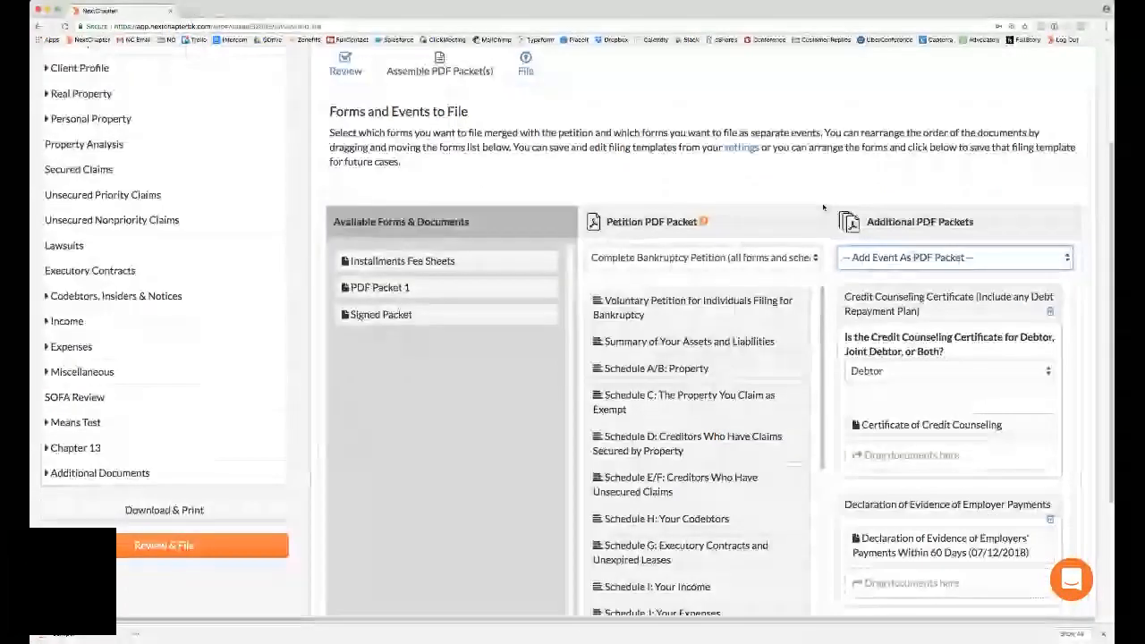
Add a Disclosure of Compensation event and drag Attorney's Disclosure of Compensation into it.
{"action": "left_click", "coordinate": [859, 303]}
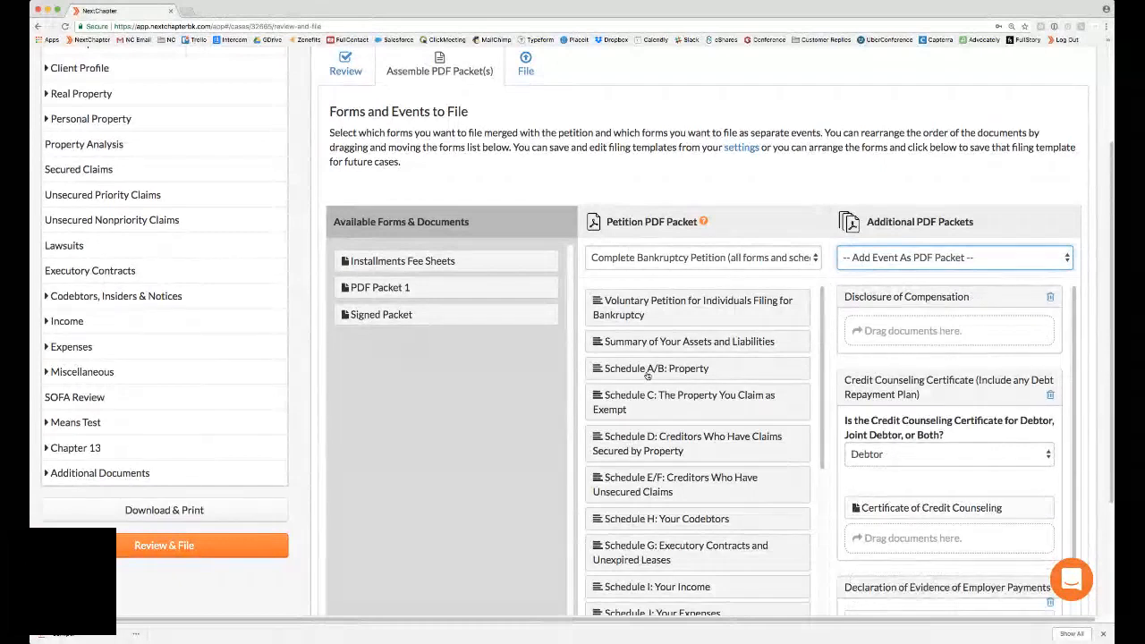
{"action": "scroll", "coordinate": [649, 374], "scroll_direction": "down", "scroll_amount": 3}
{"action": "scroll", "coordinate": [648, 376], "scroll_direction": "down", "scroll_amount": 2}
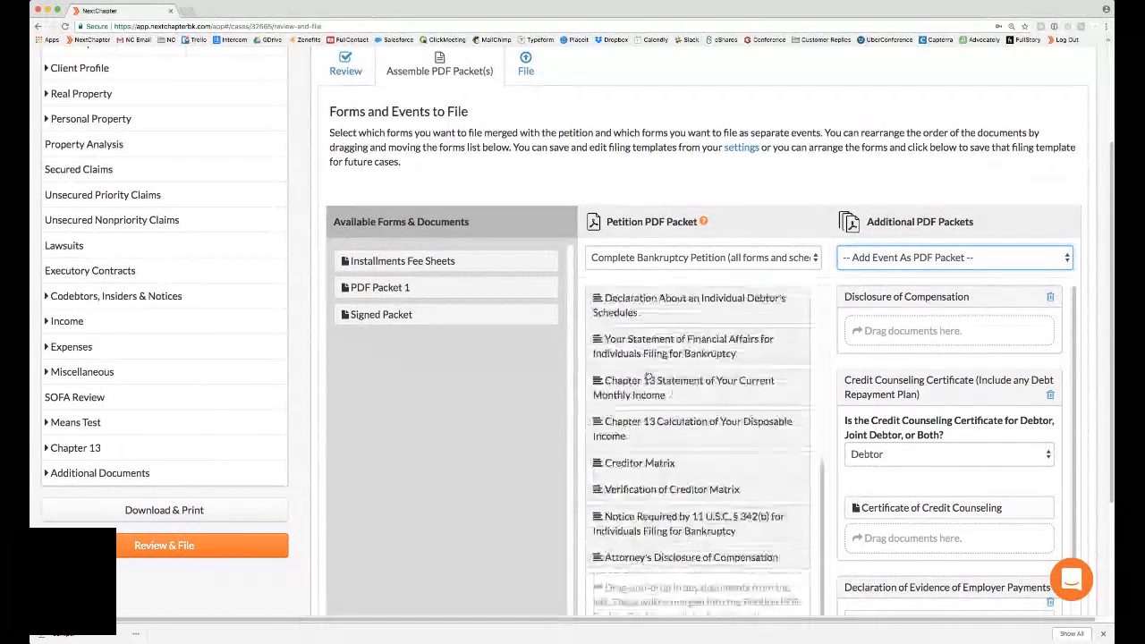
{"action": "left_click_drag", "start_coordinate": [640, 560], "coordinate": [894, 345]}
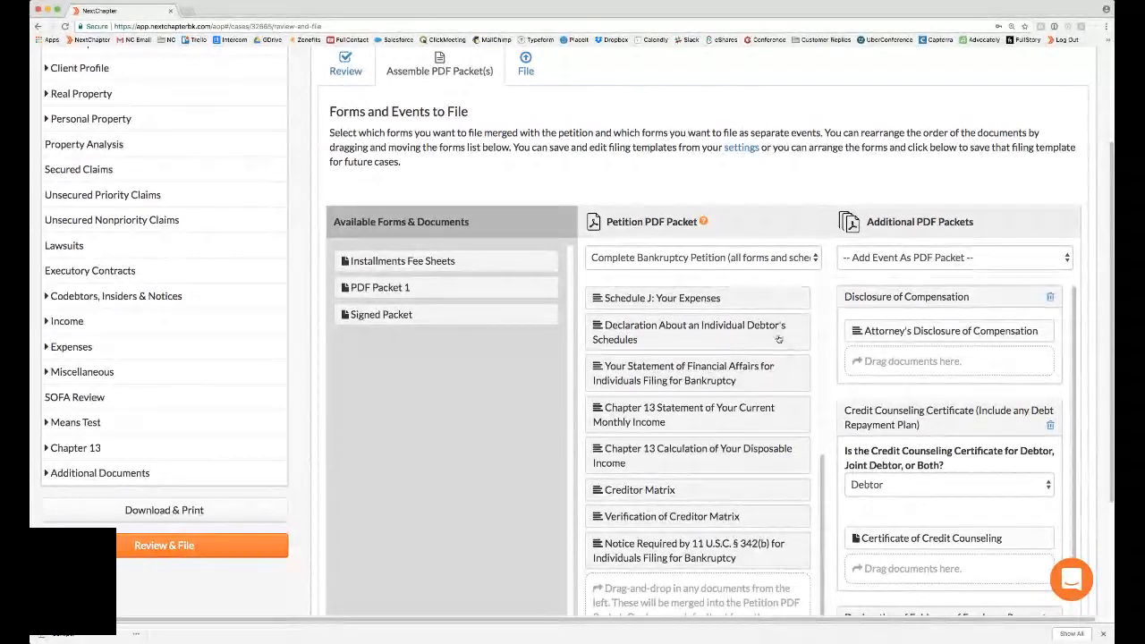
{"action": "scroll", "coordinate": [778, 338], "scroll_direction": "up", "scroll_amount": 3}
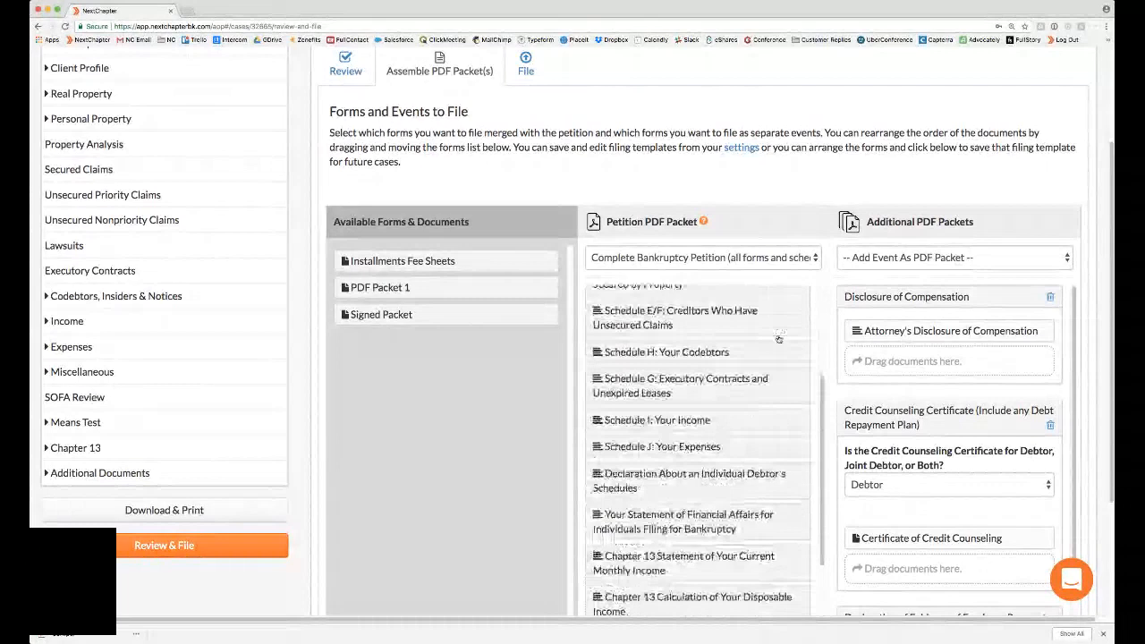
{"action": "scroll", "coordinate": [778, 338], "scroll_direction": "up", "scroll_amount": 4}
{"action": "scroll", "coordinate": [805, 332], "scroll_direction": "up", "scroll_amount": 1}
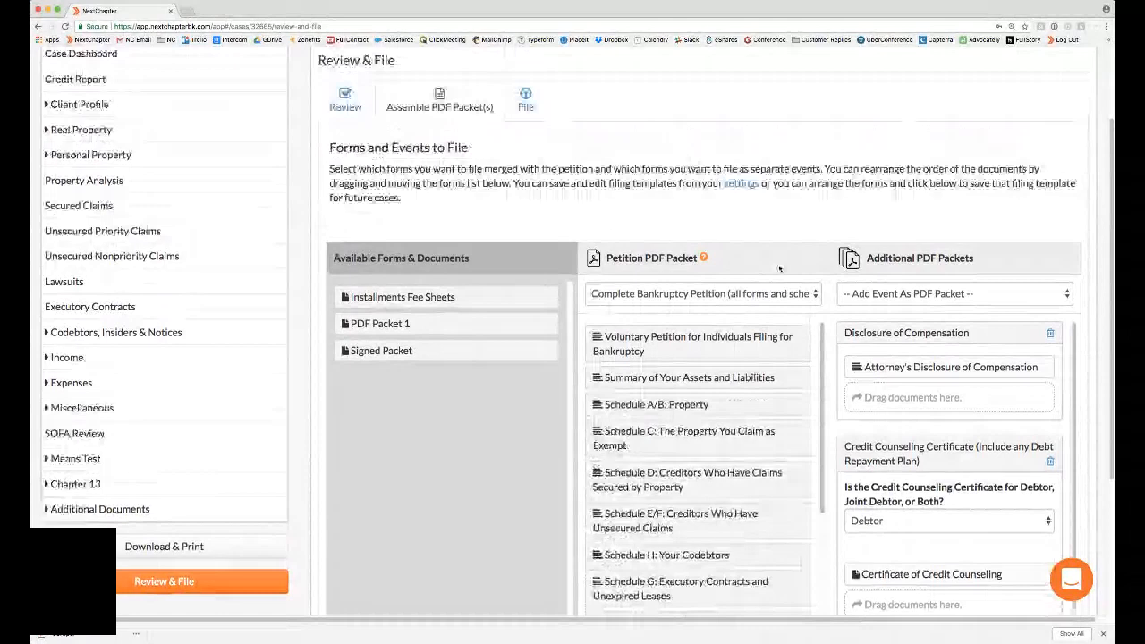
{"action": "scroll", "coordinate": [778, 268], "scroll_direction": "down", "scroll_amount": 4}
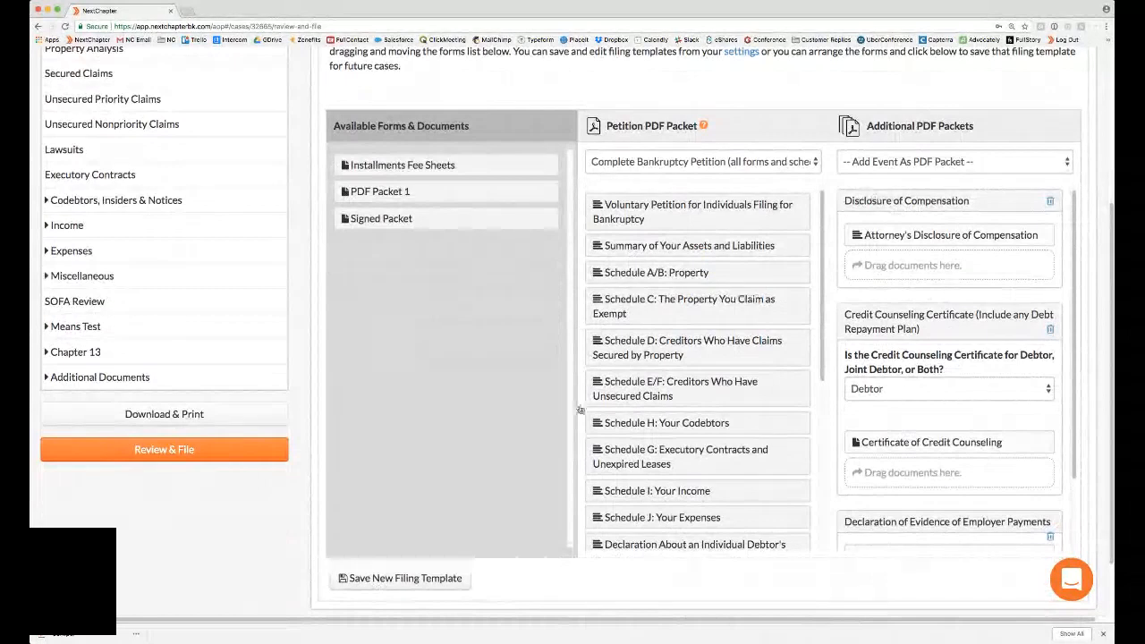
Save the current packet setup as a new filing template titled 'r'.
{"action": "left_click", "coordinate": [413, 577]}
{"action": "type", "text": "r"}
{"action": "key", "text": "Tab"}
{"action": "key", "text": "Return"}
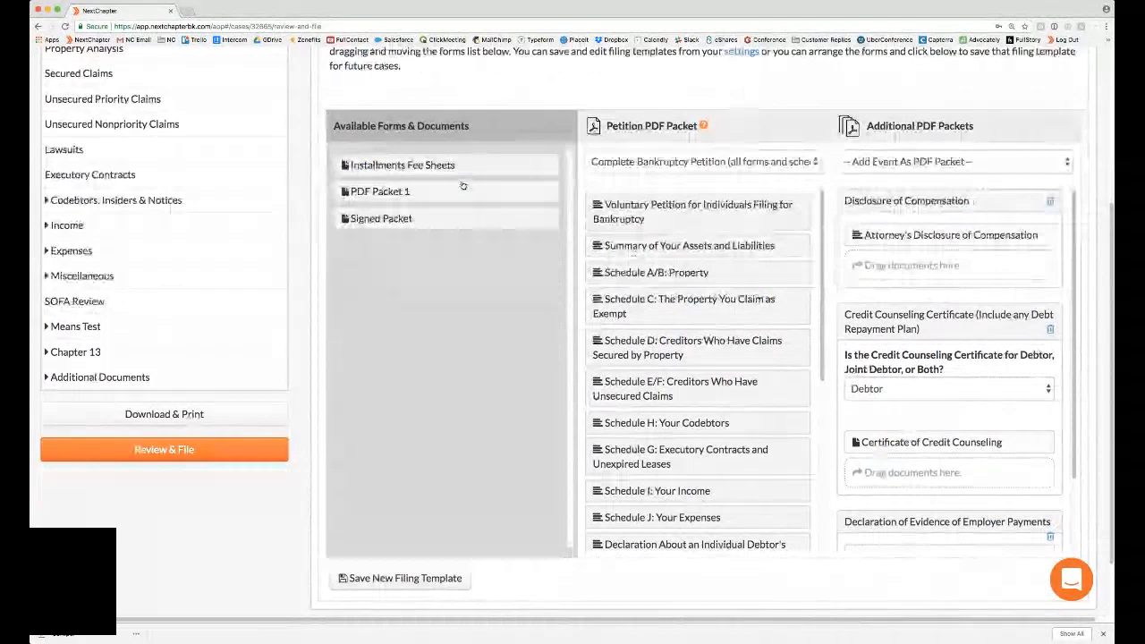
Try the Template and tax filing templates, then return the petition packet to Complete Bankruptcy Petition.
{"action": "left_click", "coordinate": [675, 195]}
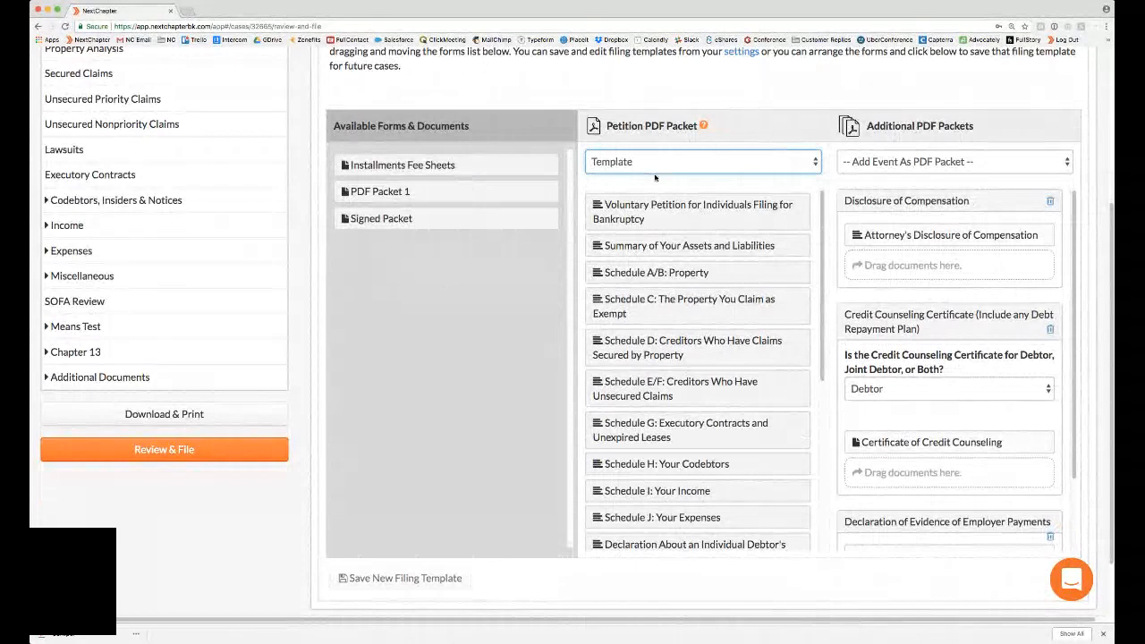
{"action": "left_click", "coordinate": [655, 178]}
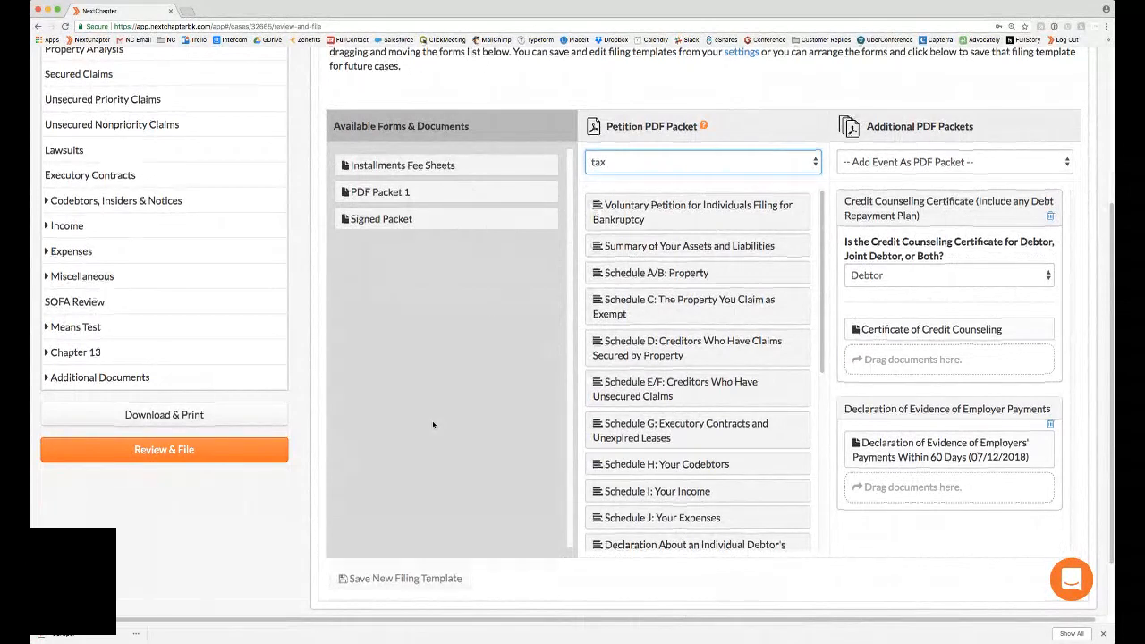
{"action": "scroll", "coordinate": [433, 424], "scroll_direction": "up", "scroll_amount": 1}
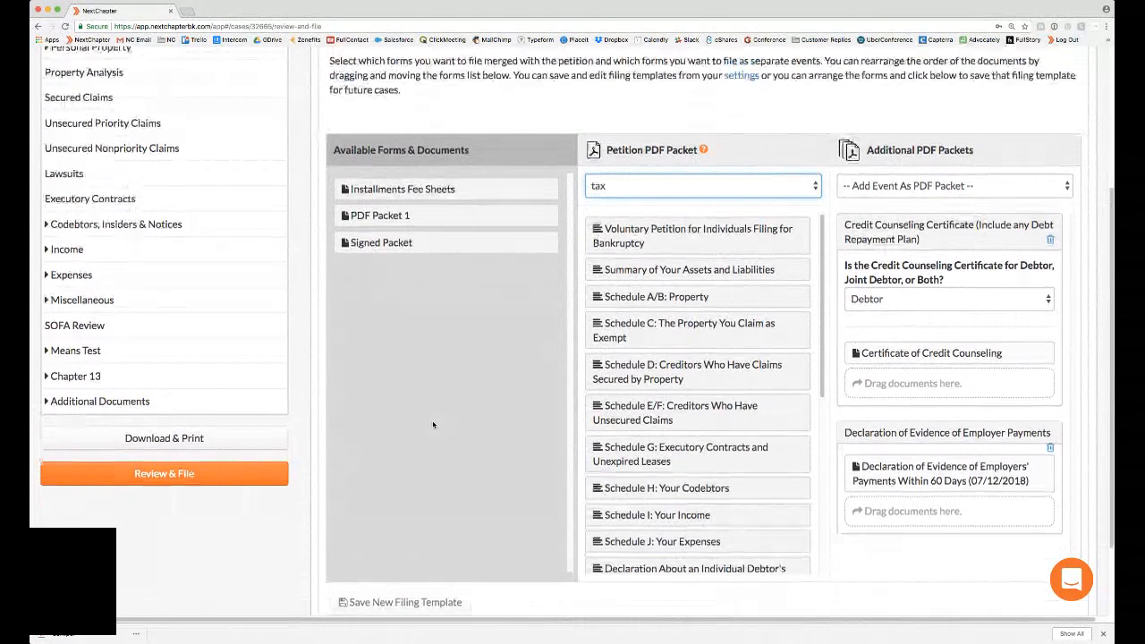
{"action": "scroll", "coordinate": [433, 424], "scroll_direction": "up", "scroll_amount": 5}
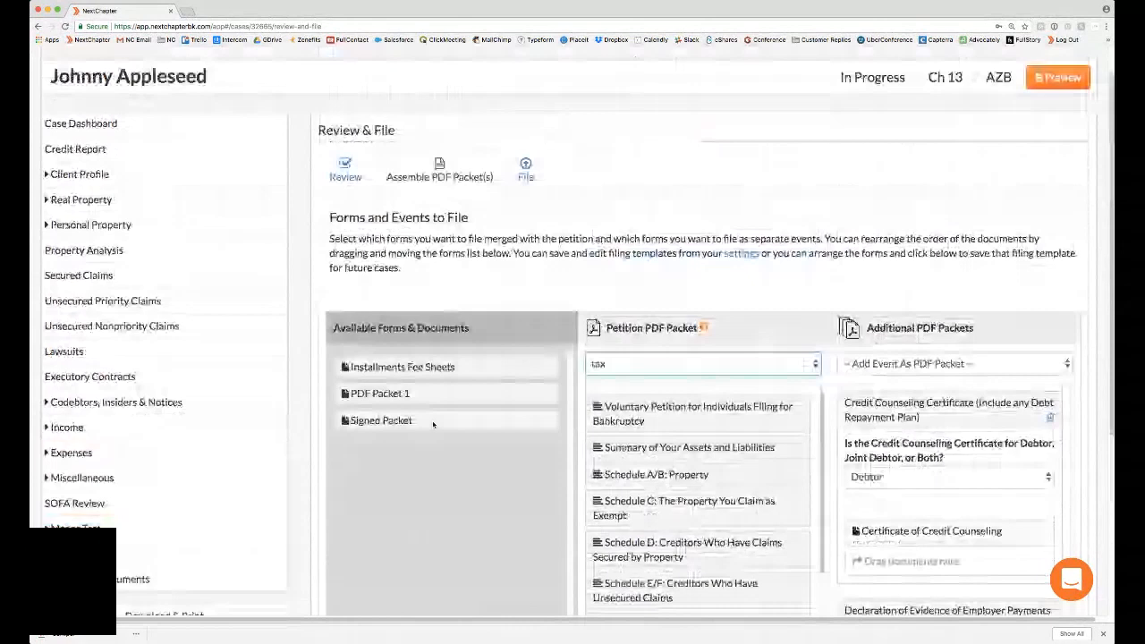
{"action": "scroll", "coordinate": [433, 423], "scroll_direction": "down", "scroll_amount": 5}
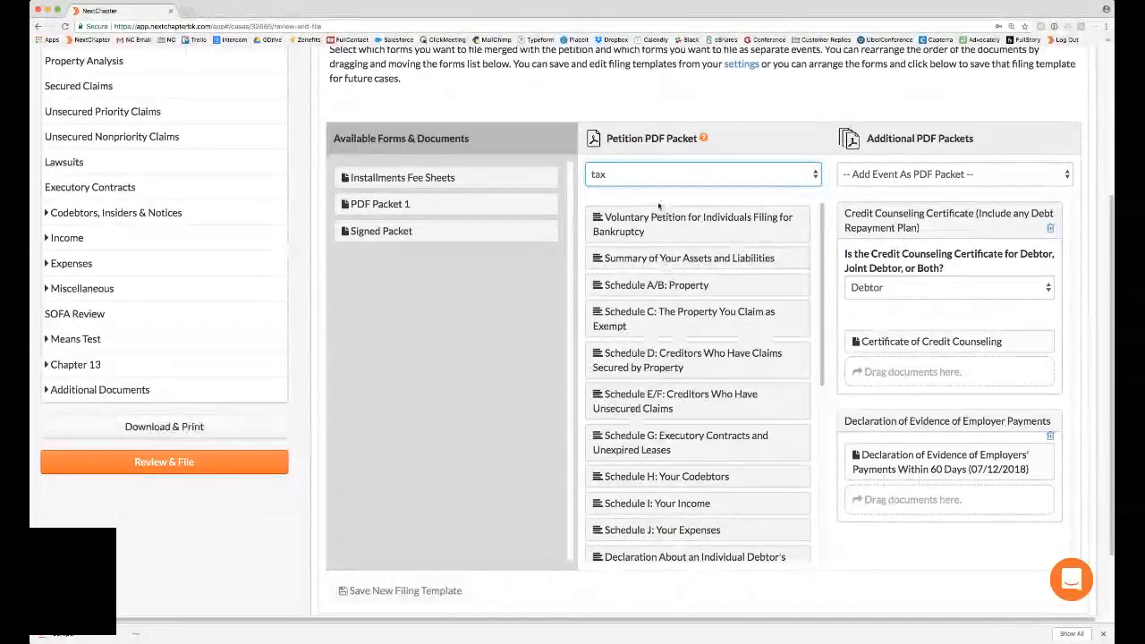
{"action": "left_click", "coordinate": [669, 136]}
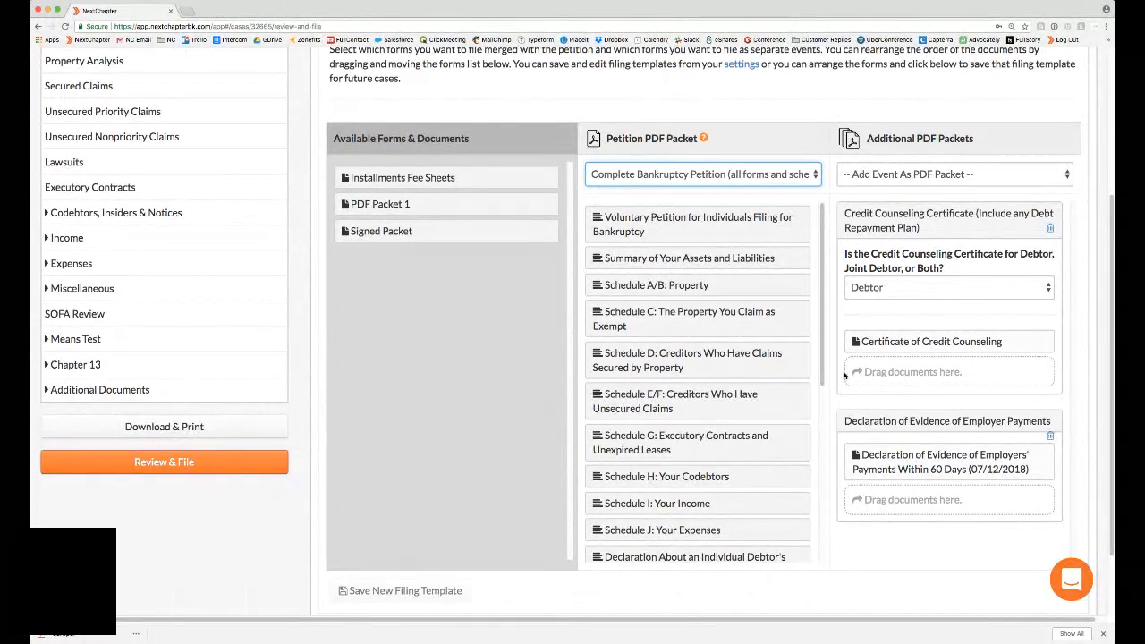
{"action": "left_click", "coordinate": [969, 182]}
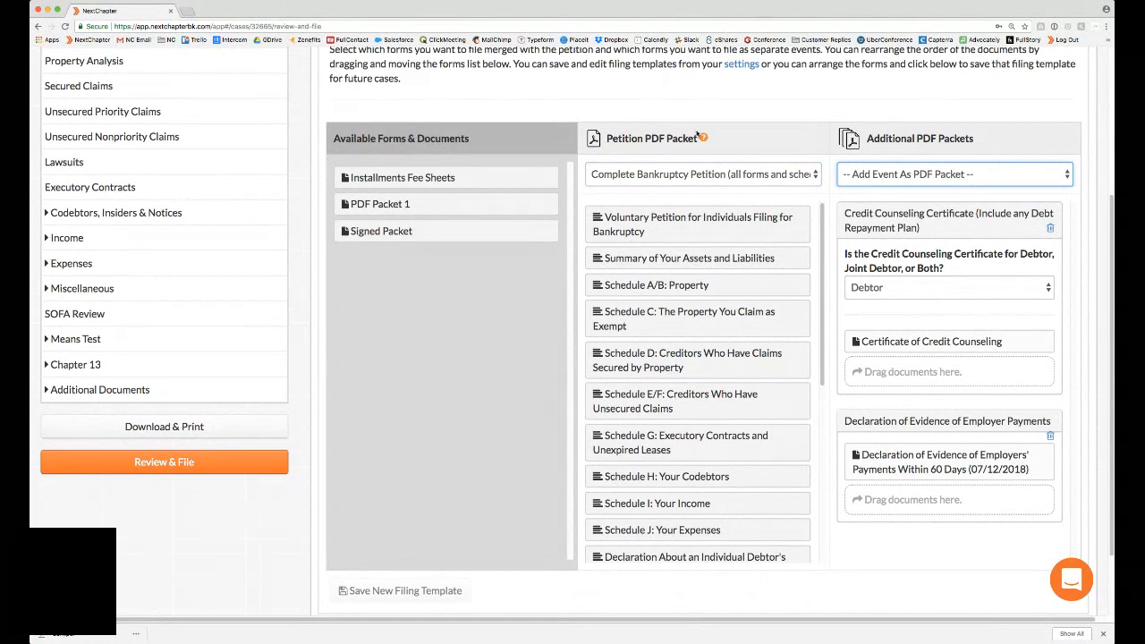
{"action": "scroll", "coordinate": [299, 178], "scroll_direction": "up", "scroll_amount": 5}
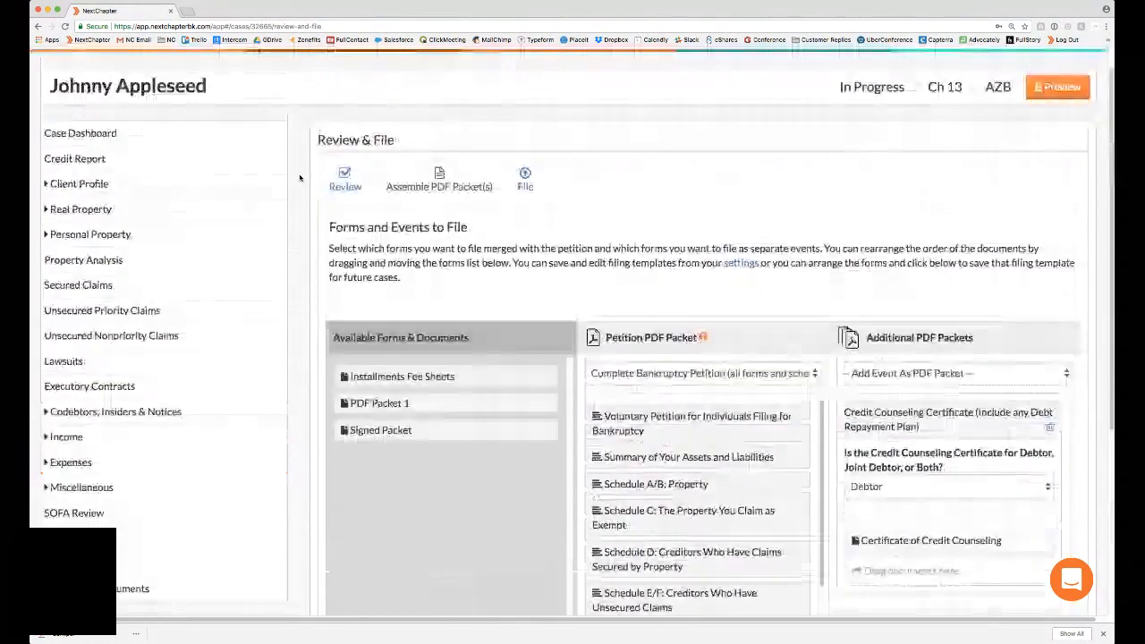
In Client Profile's Filing Information, set District to Colorado, reload, and return to Review & File.
{"action": "left_click", "coordinate": [133, 215]}
{"action": "left_click", "coordinate": [116, 241]}
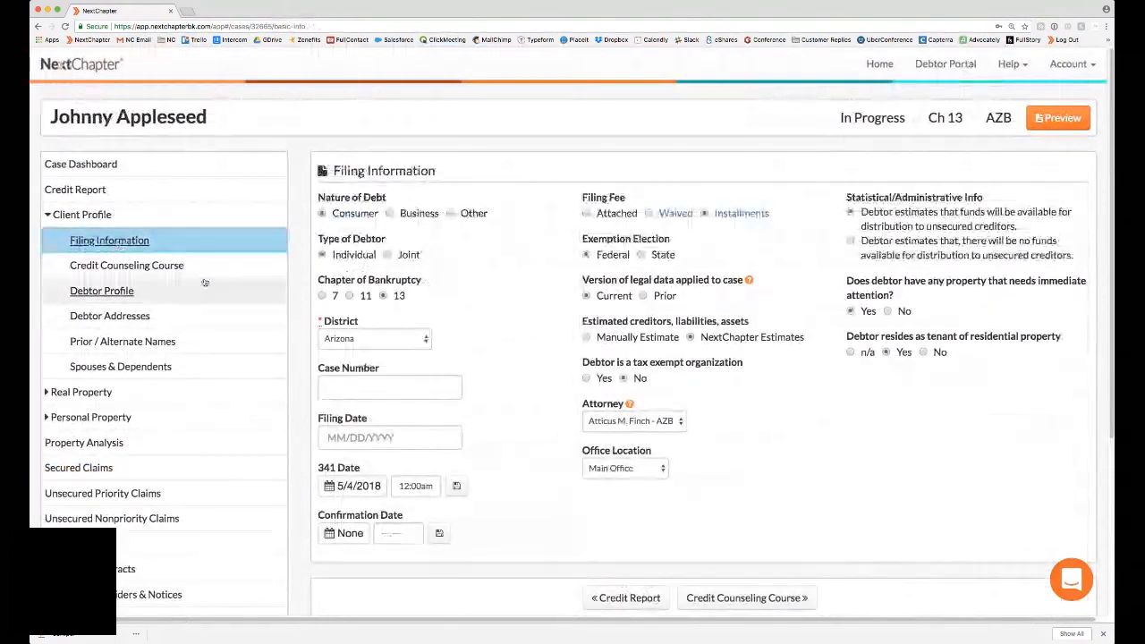
{"action": "left_click", "coordinate": [357, 341]}
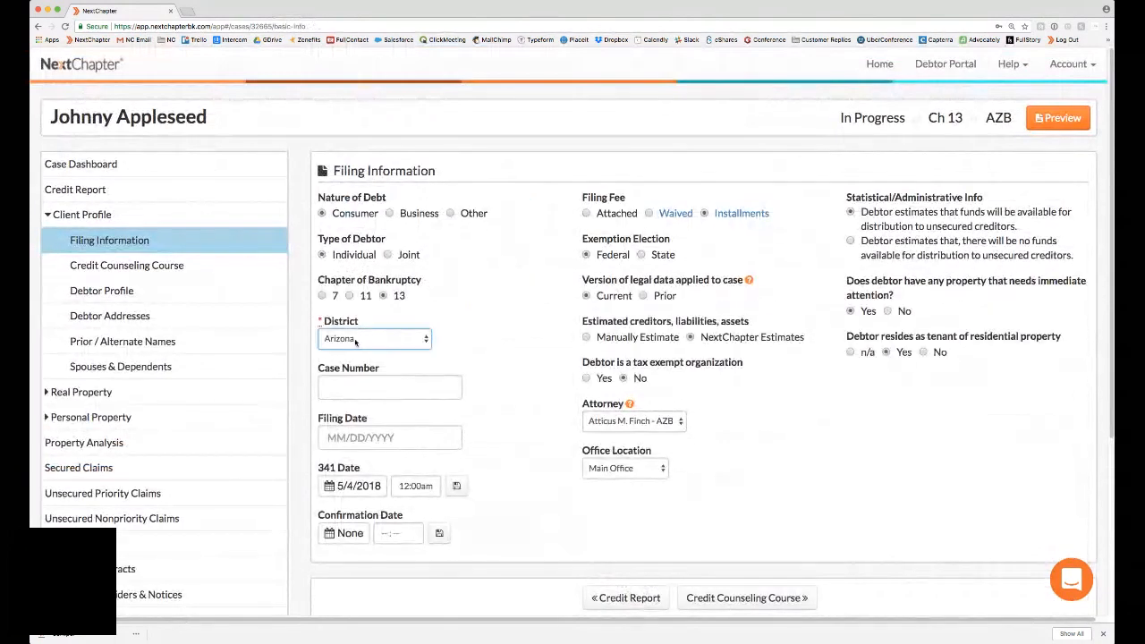
{"action": "left_click", "coordinate": [365, 417]}
{"action": "left_click", "coordinate": [65, 27]}
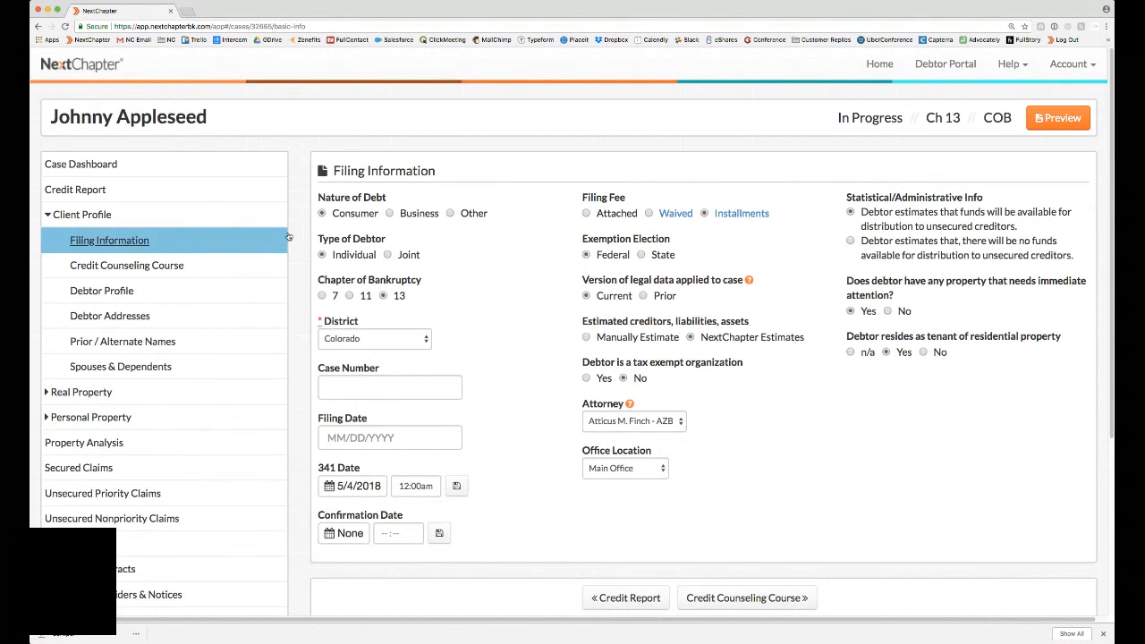
{"action": "scroll", "coordinate": [289, 237], "scroll_direction": "down", "scroll_amount": 5}
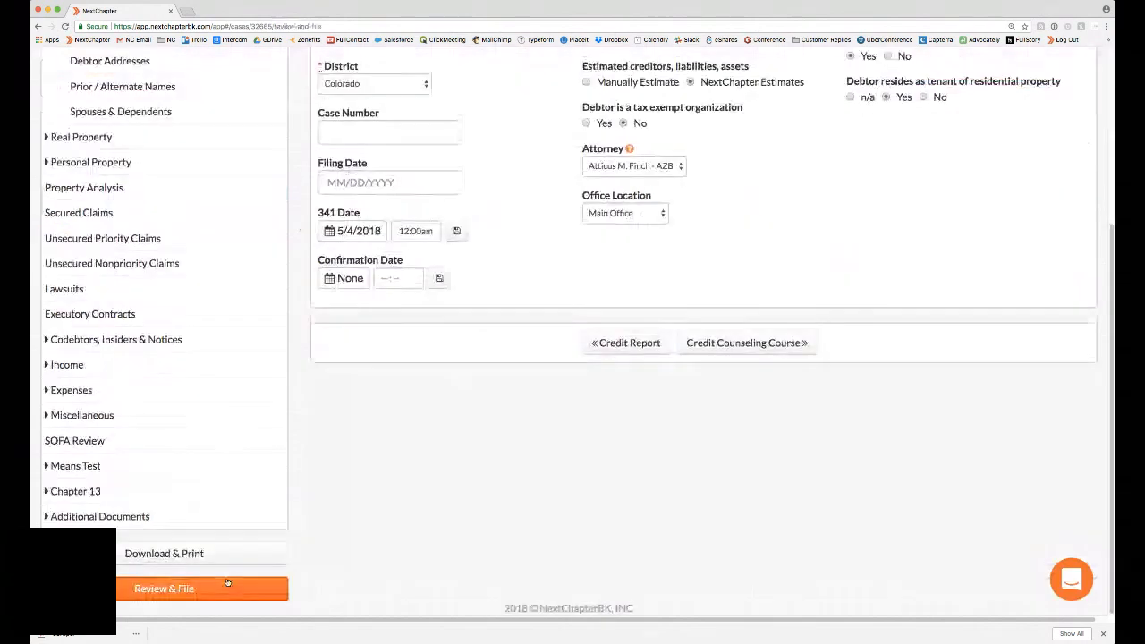
{"action": "left_click", "coordinate": [229, 582]}
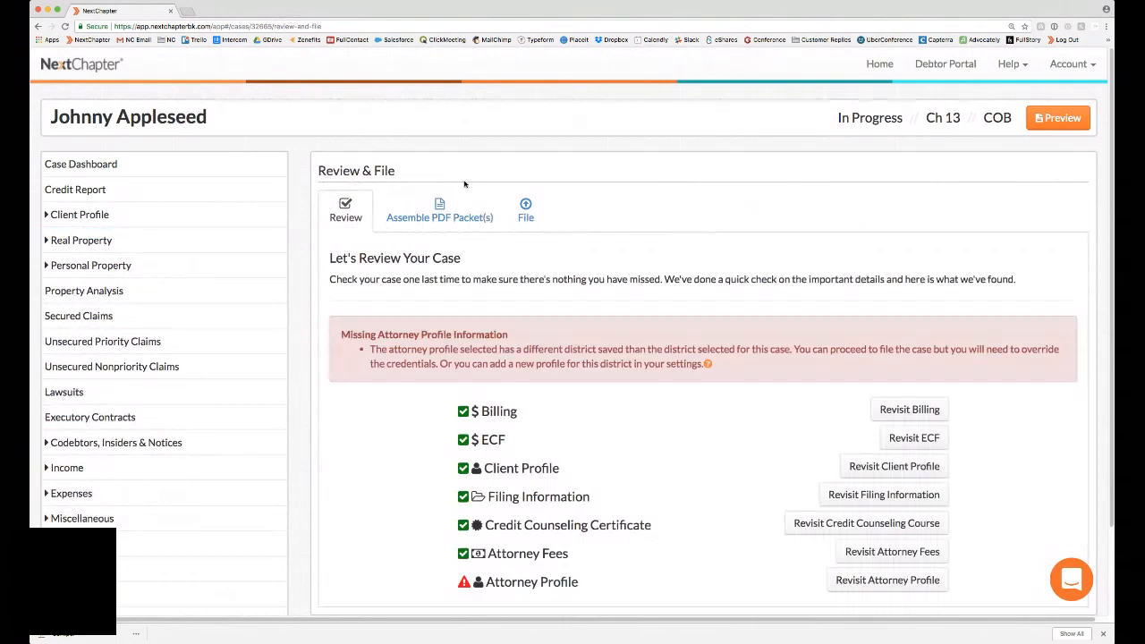
On Assemble PDF Packet(s), apply the Chapter 13 Template to the petition packet.
{"action": "left_click", "coordinate": [456, 210]}
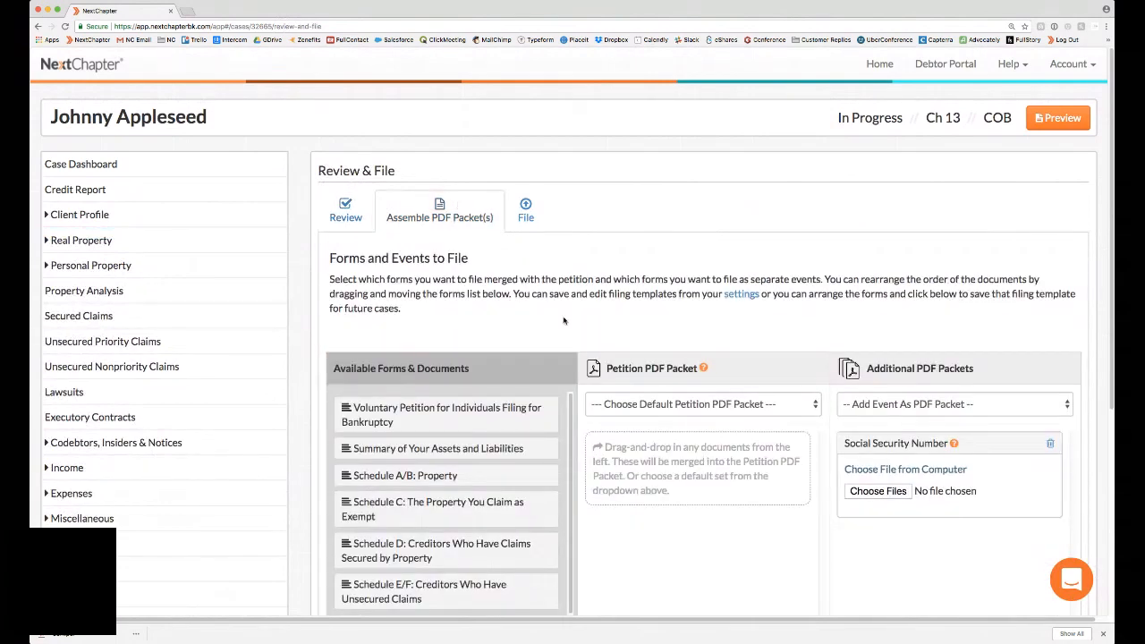
{"action": "scroll", "coordinate": [634, 325], "scroll_direction": "down", "scroll_amount": 2}
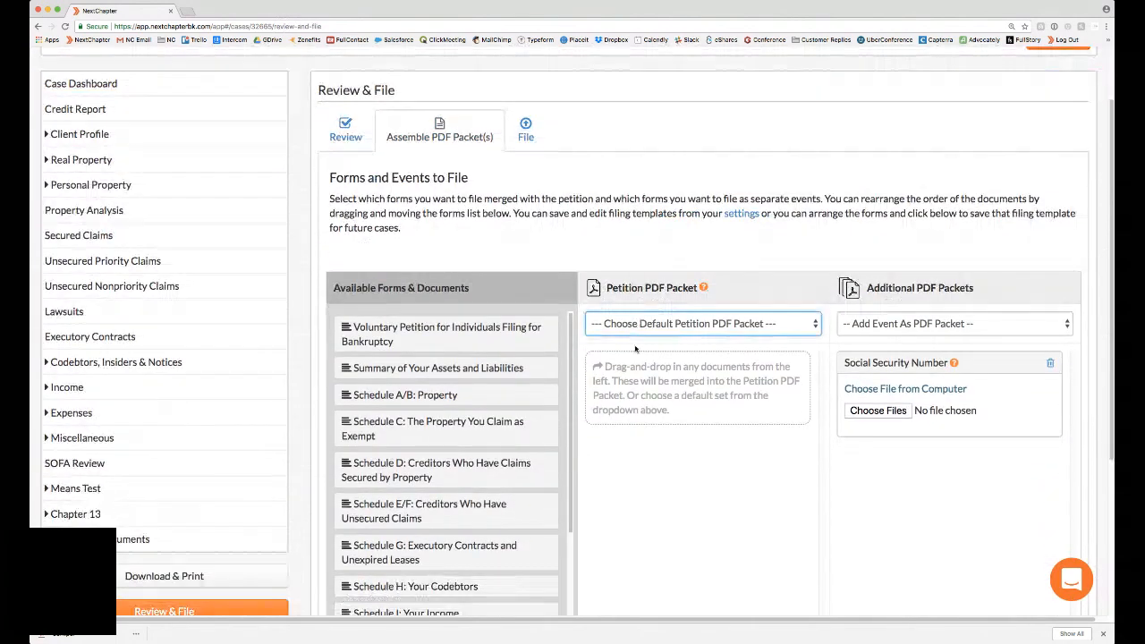
{"action": "left_click", "coordinate": [627, 398]}
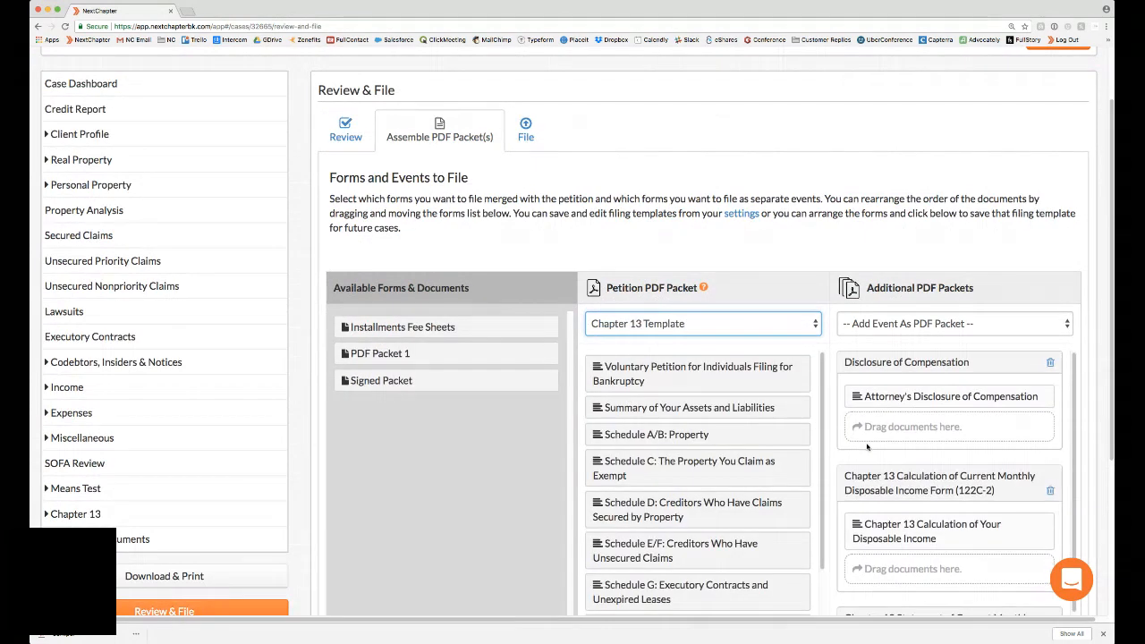
{"action": "scroll", "coordinate": [867, 447], "scroll_direction": "down", "scroll_amount": 3}
{"action": "scroll", "coordinate": [867, 446], "scroll_direction": "up", "scroll_amount": 4}
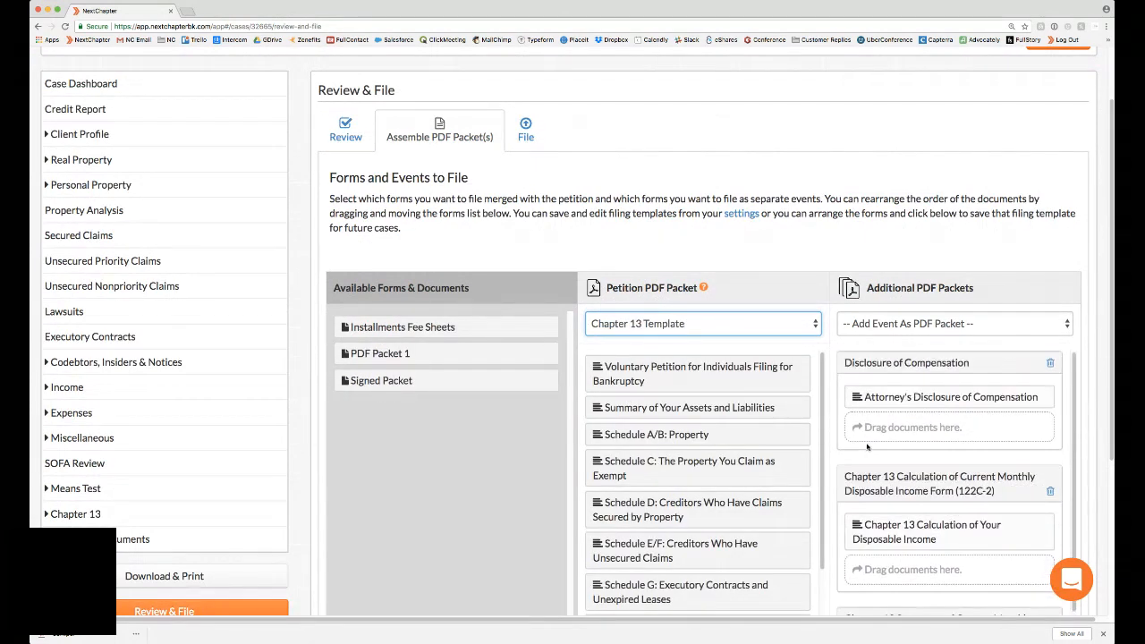
{"action": "left_click", "coordinate": [911, 328]}
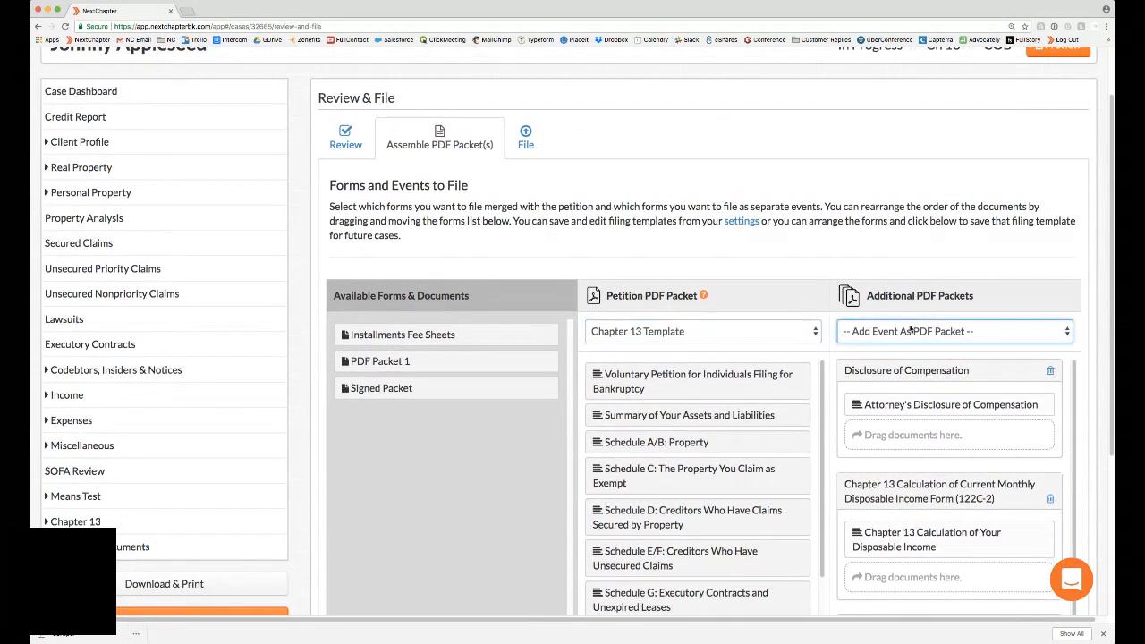
Add a Social Security Number event with SSN-pdf uploaded, and move Voluntary Petition below Summary of Assets.
{"action": "left_click", "coordinate": [869, 417]}
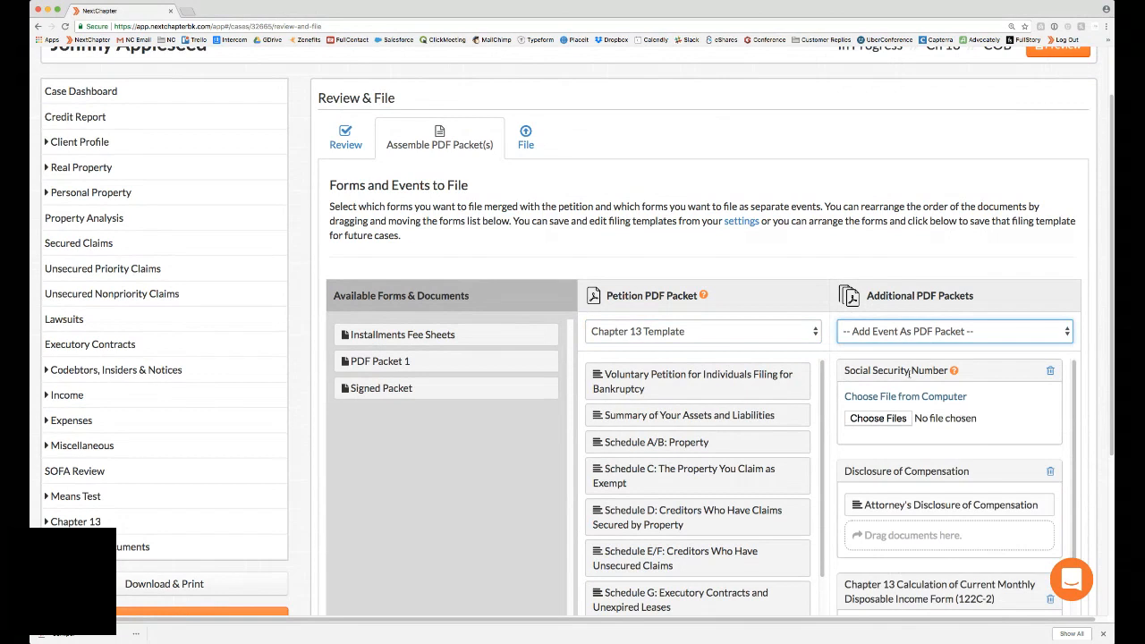
{"action": "left_click_drag", "start_coordinate": [645, 376], "coordinate": [668, 396]}
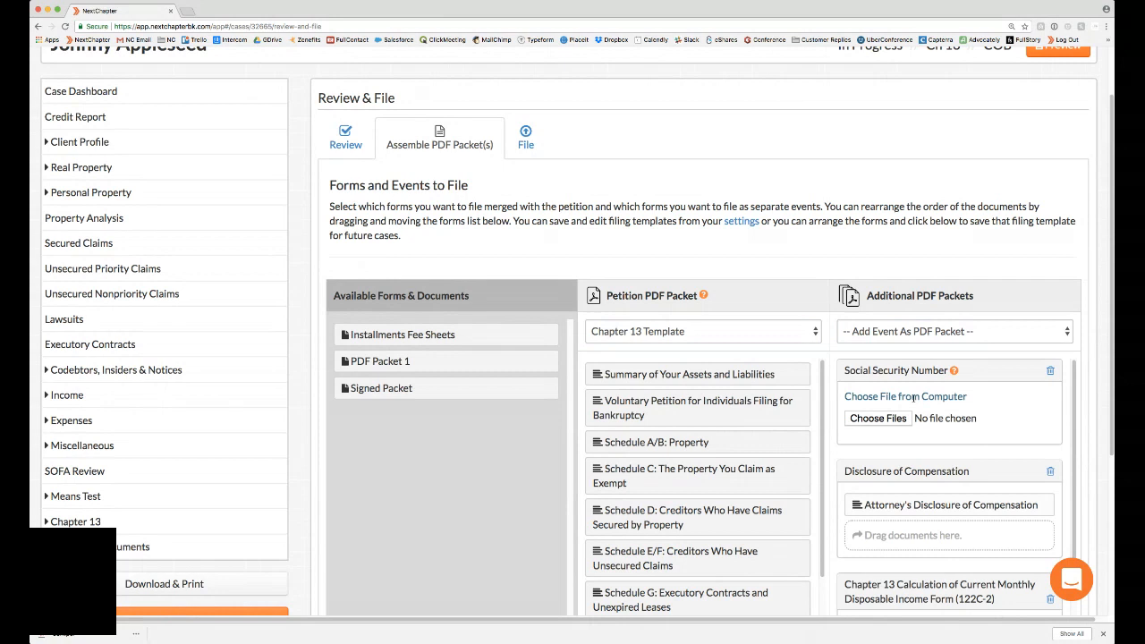
{"action": "left_click", "coordinate": [870, 420]}
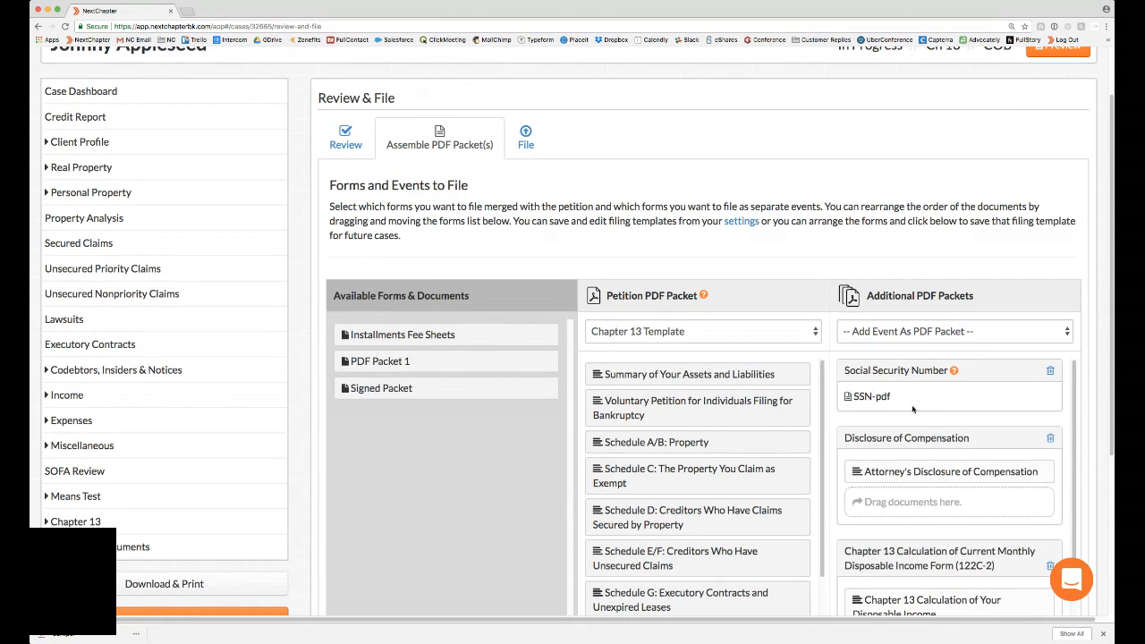
{"action": "scroll", "coordinate": [913, 408], "scroll_direction": "down", "scroll_amount": 5}
{"action": "scroll", "coordinate": [913, 409], "scroll_direction": "up", "scroll_amount": 5}
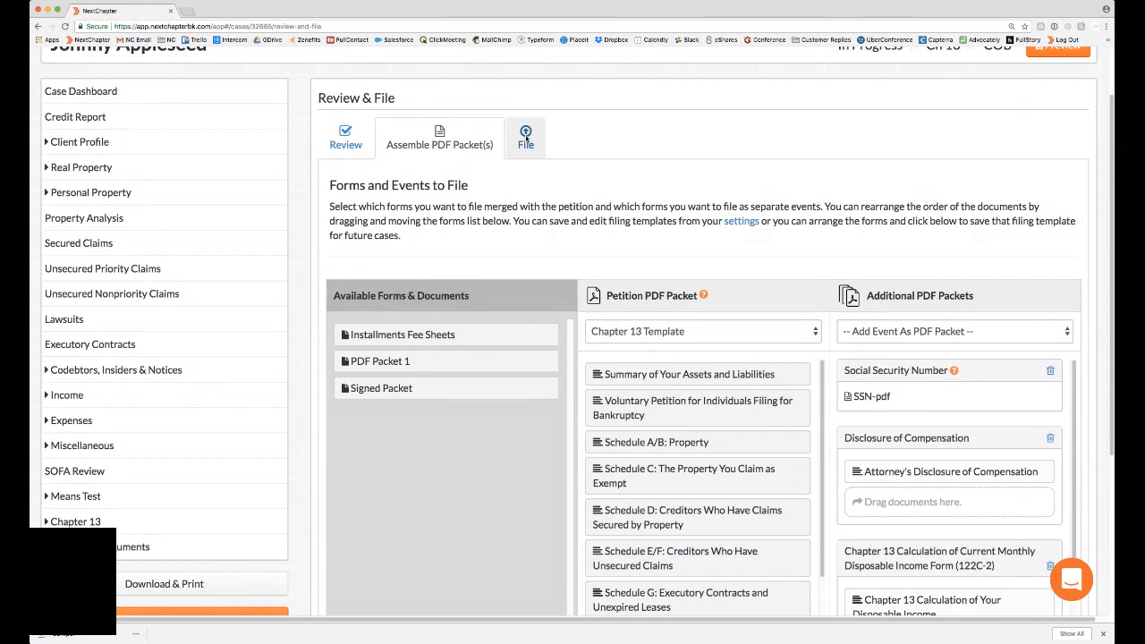
On the File tab, confirm the packet, choose Denver divisional court, enter the debtor's full SSN, and preview.
{"action": "left_click", "coordinate": [526, 136]}
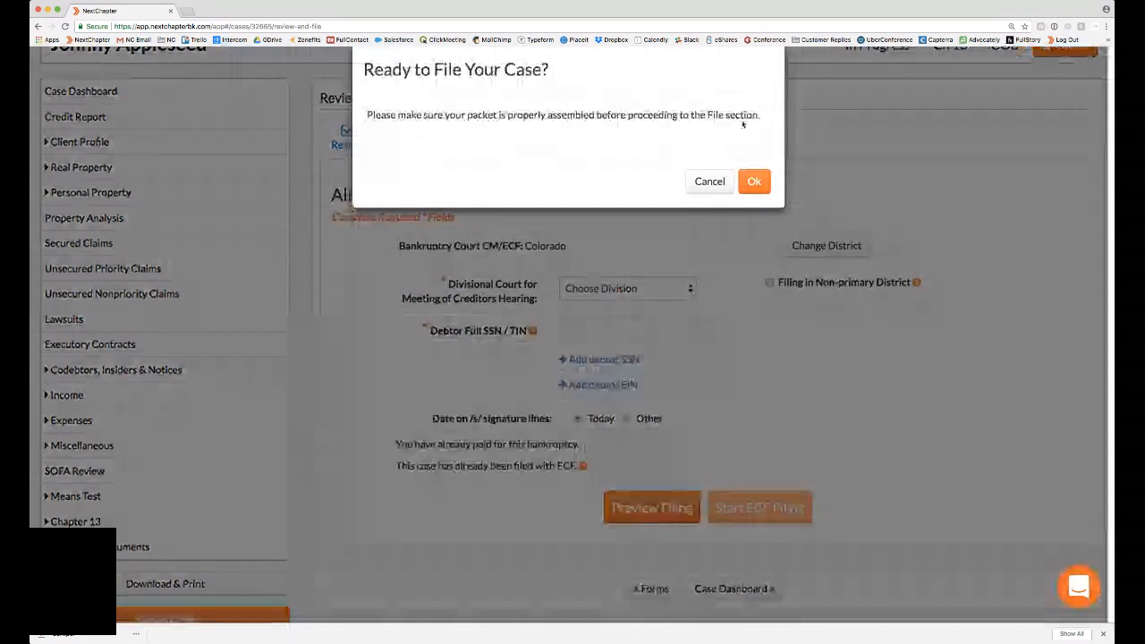
{"action": "left_click", "coordinate": [754, 181]}
{"action": "scroll", "coordinate": [464, 253], "scroll_direction": "down", "scroll_amount": 1}
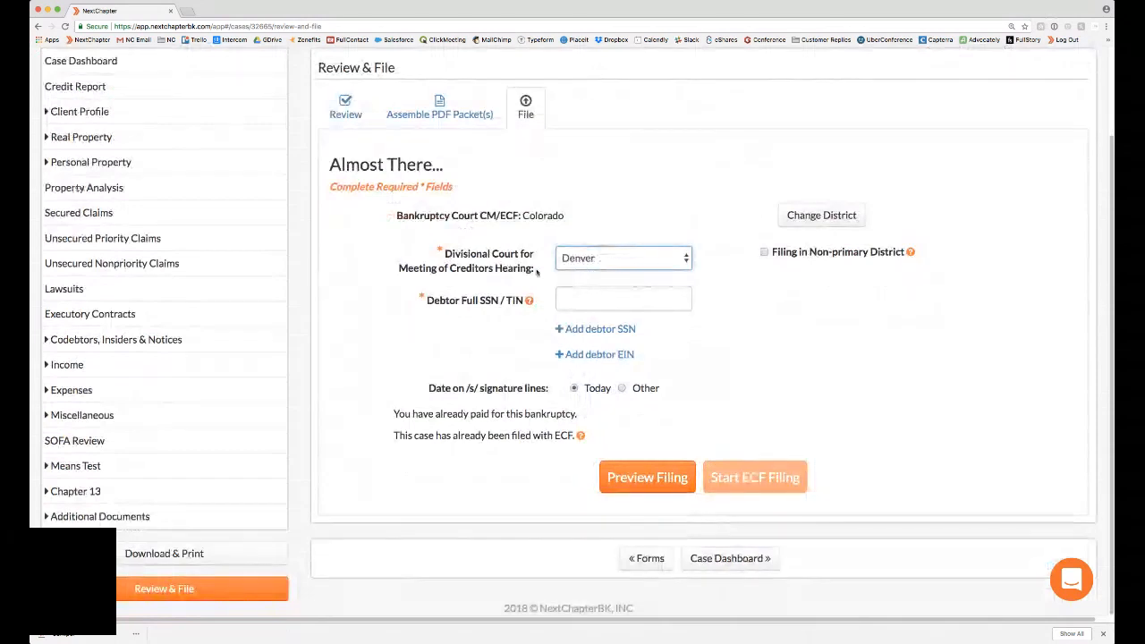
{"action": "left_click", "coordinate": [602, 302]}
{"action": "type", "text": "565-55-6667"}
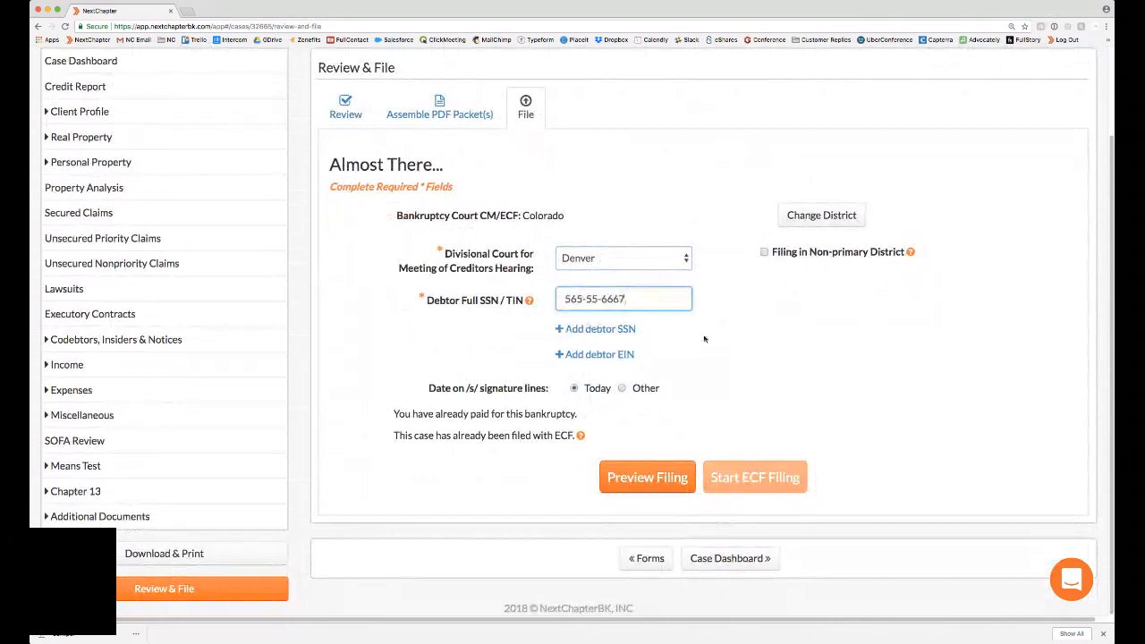
{"action": "left_click", "coordinate": [704, 338]}
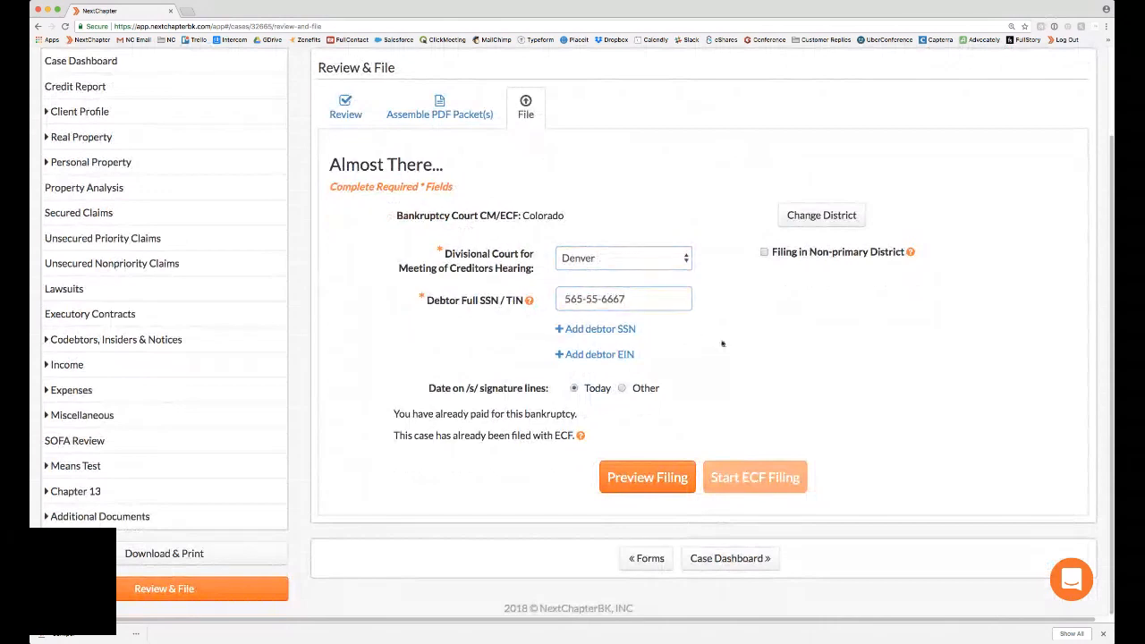
{"action": "left_click", "coordinate": [641, 480]}
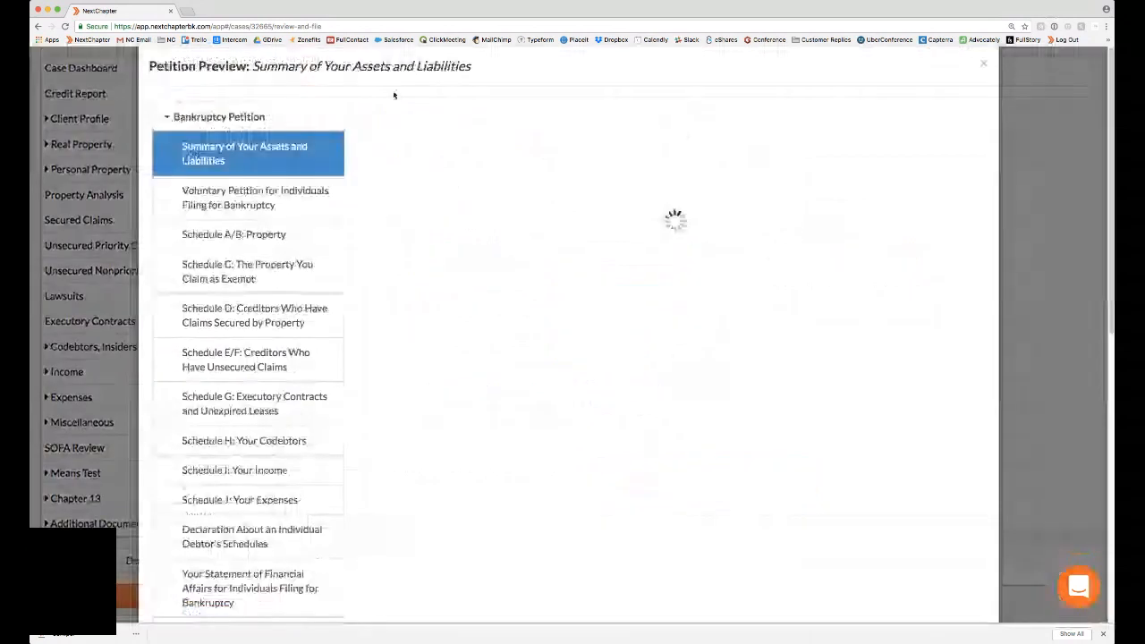
Collapse the preview's form sections, view the uploaded SSN-pdf, then close the Petition Preview.
{"action": "left_click", "coordinate": [167, 120]}
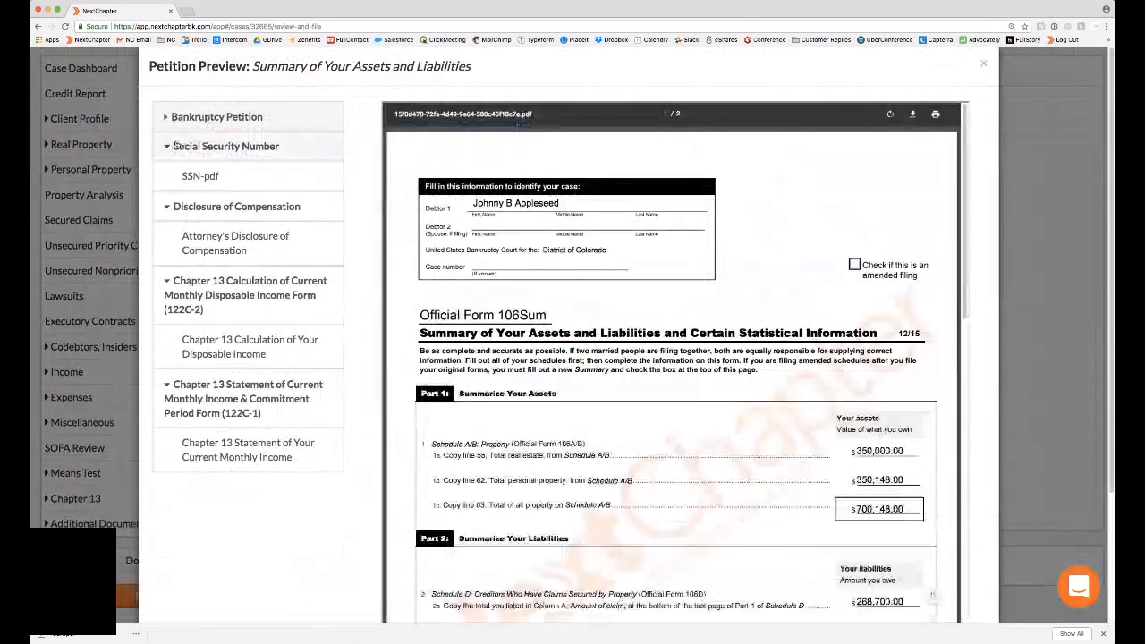
{"action": "left_click", "coordinate": [293, 124]}
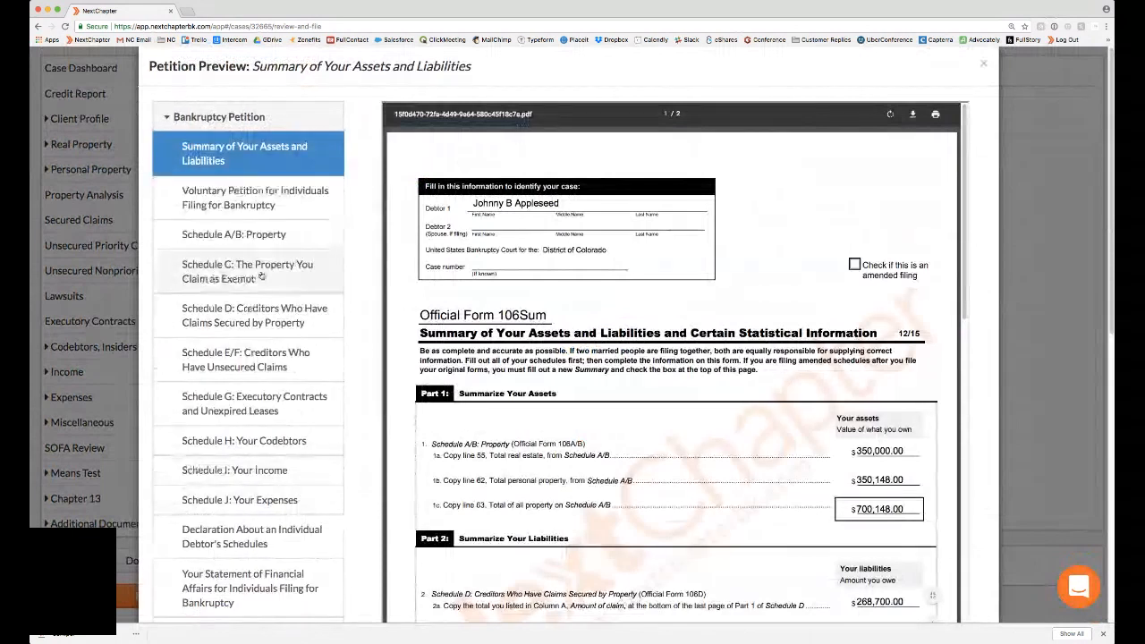
{"action": "left_click", "coordinate": [274, 121]}
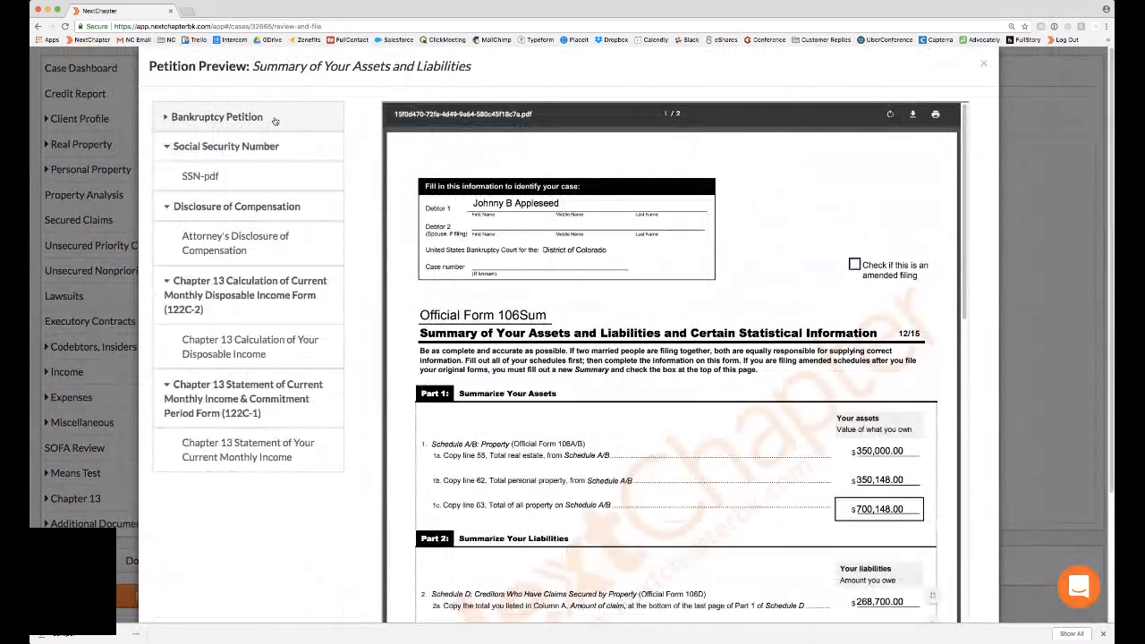
{"action": "left_click", "coordinate": [231, 149]}
{"action": "left_click", "coordinate": [230, 149]}
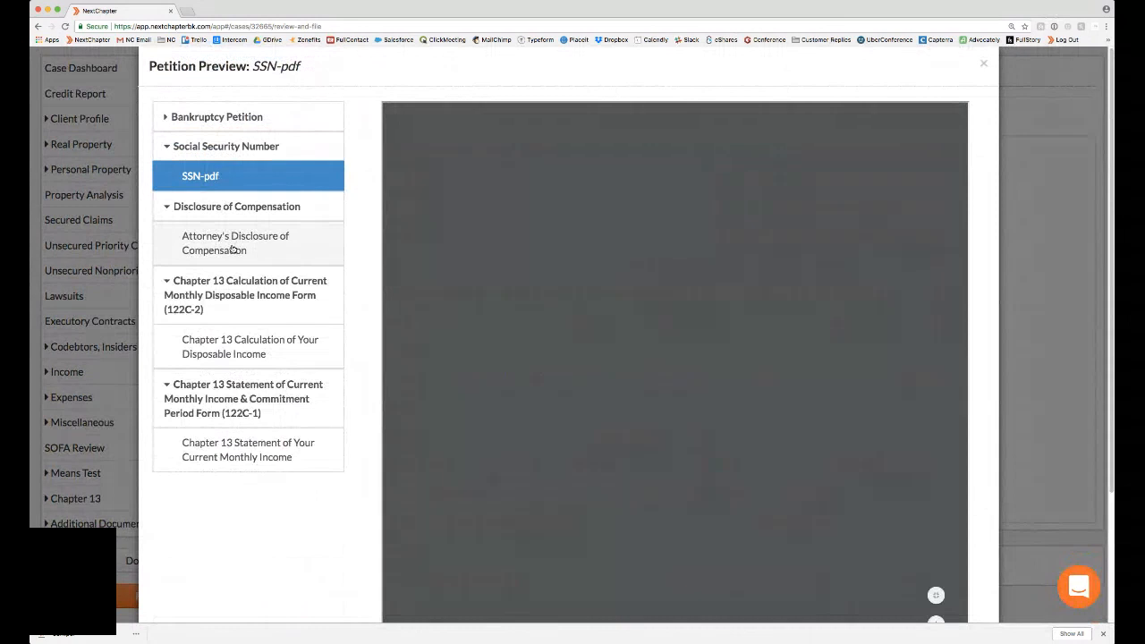
{"action": "left_click", "coordinate": [231, 208]}
{"action": "left_click", "coordinate": [224, 237]}
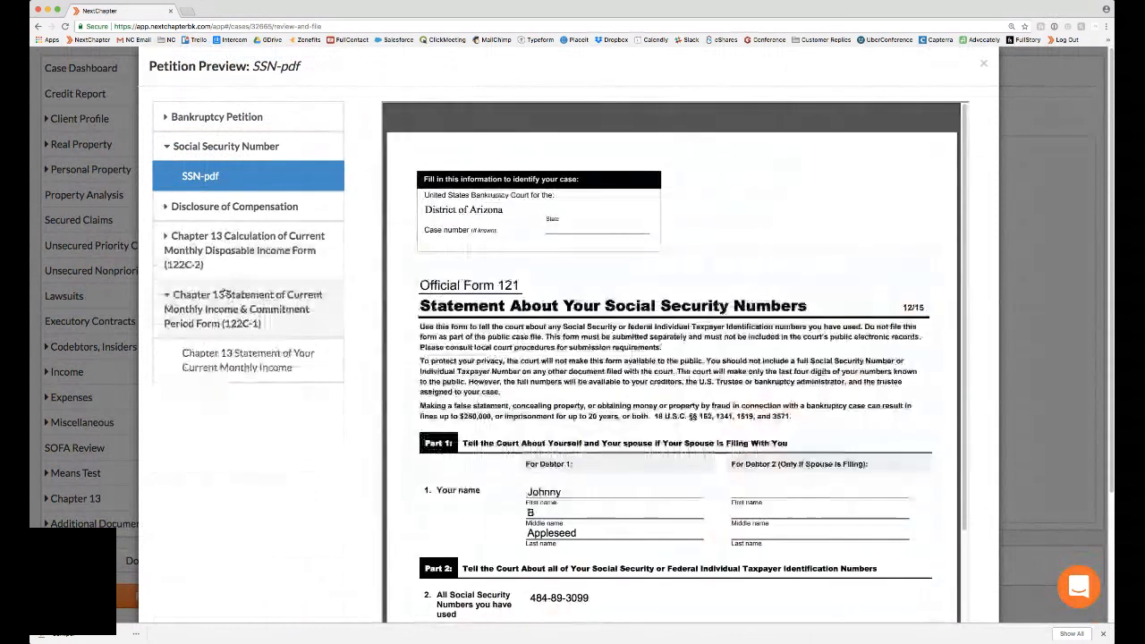
{"action": "left_click", "coordinate": [168, 296]}
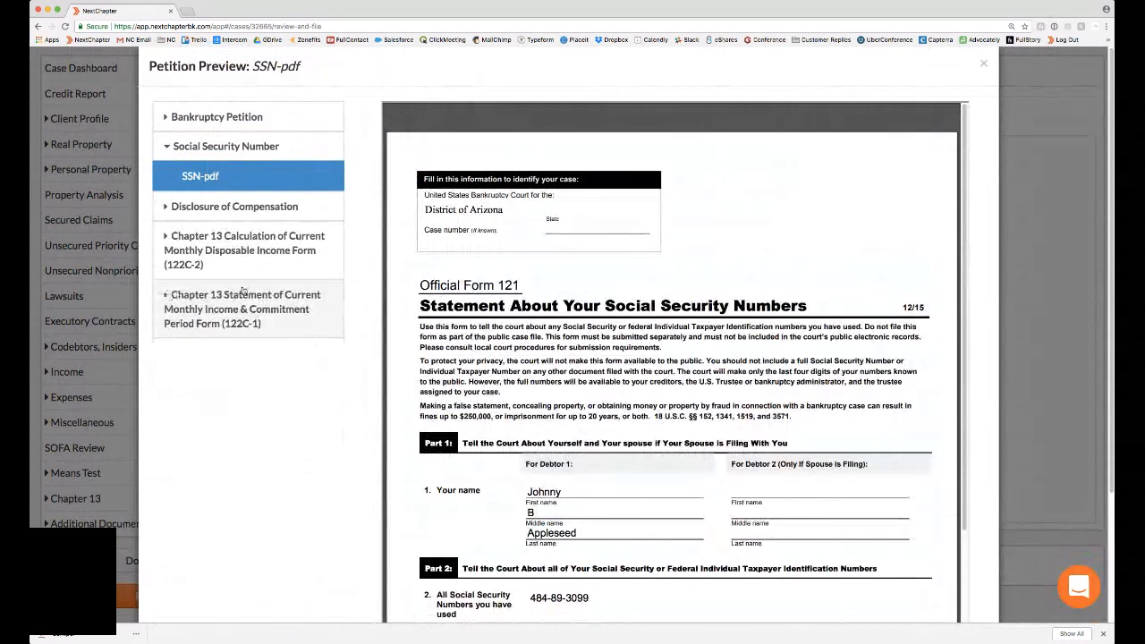
{"action": "key", "text": "Escape"}
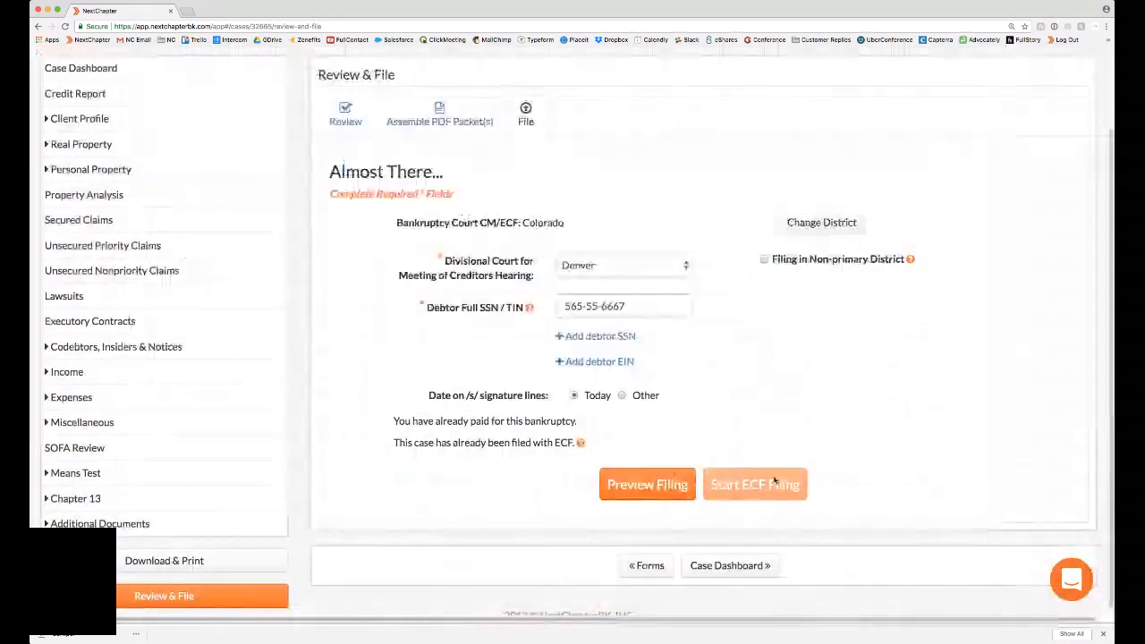
{"action": "scroll", "coordinate": [776, 473], "scroll_direction": "up", "scroll_amount": 1}
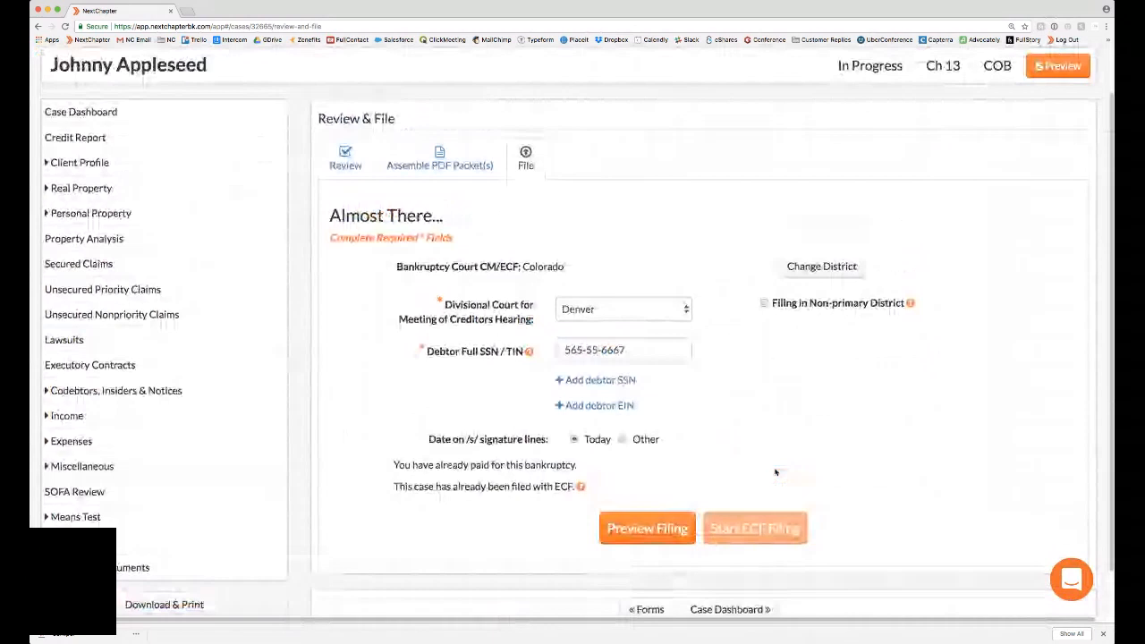
{"action": "scroll", "coordinate": [775, 473], "scroll_direction": "up", "scroll_amount": 1}
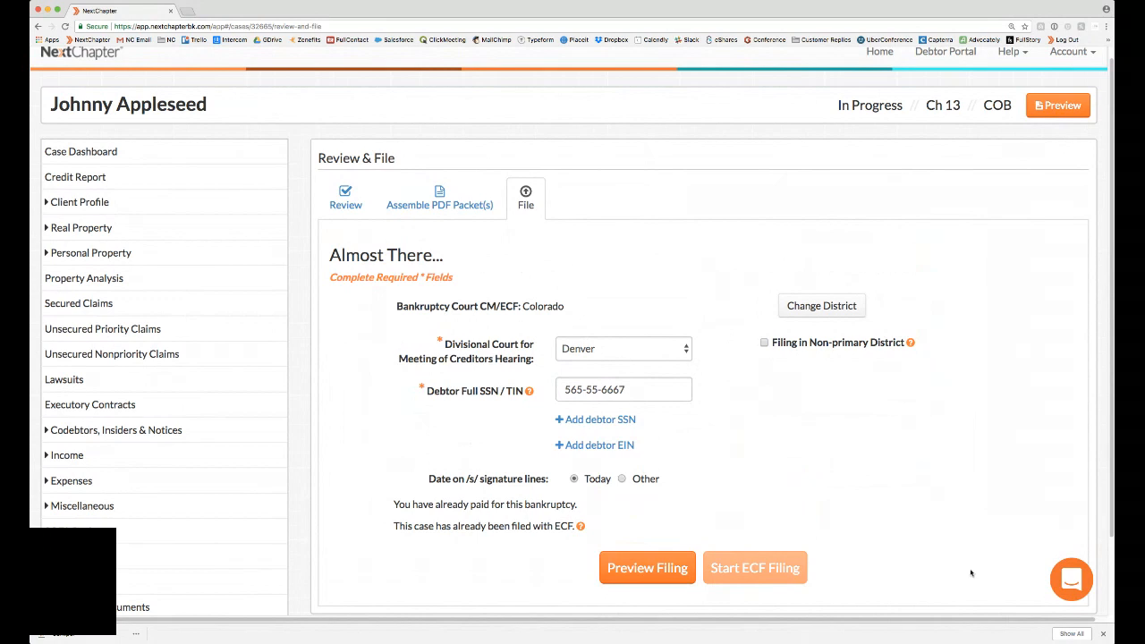
Open the support chat and begin a new conversation, then open Help Center in a new tab.
{"action": "left_click", "coordinate": [1075, 581]}
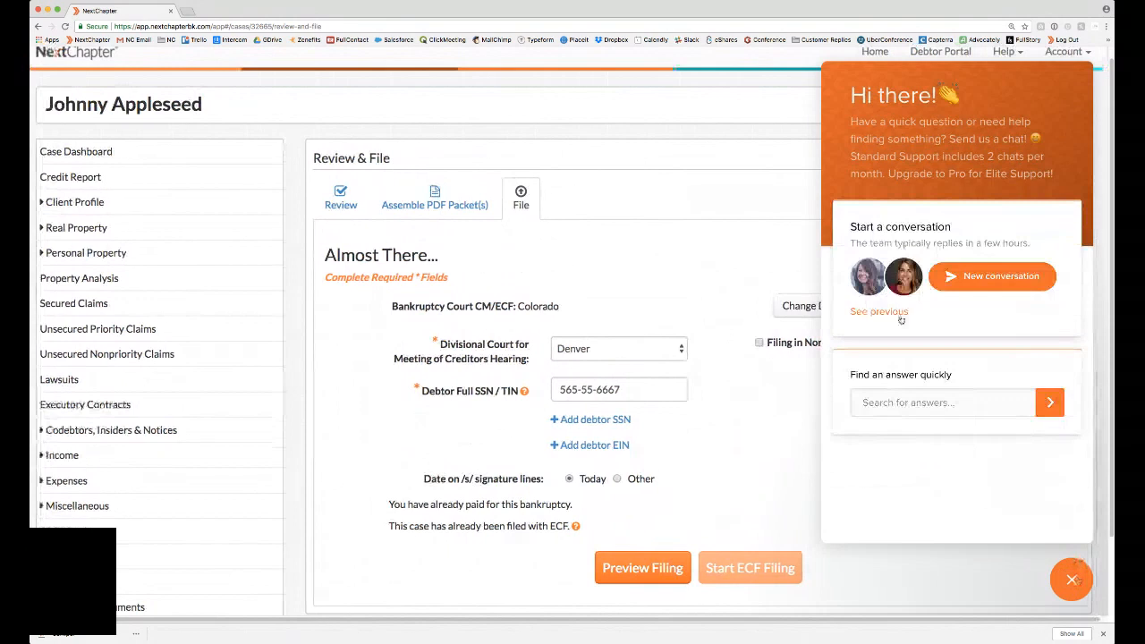
{"action": "left_click", "coordinate": [888, 409]}
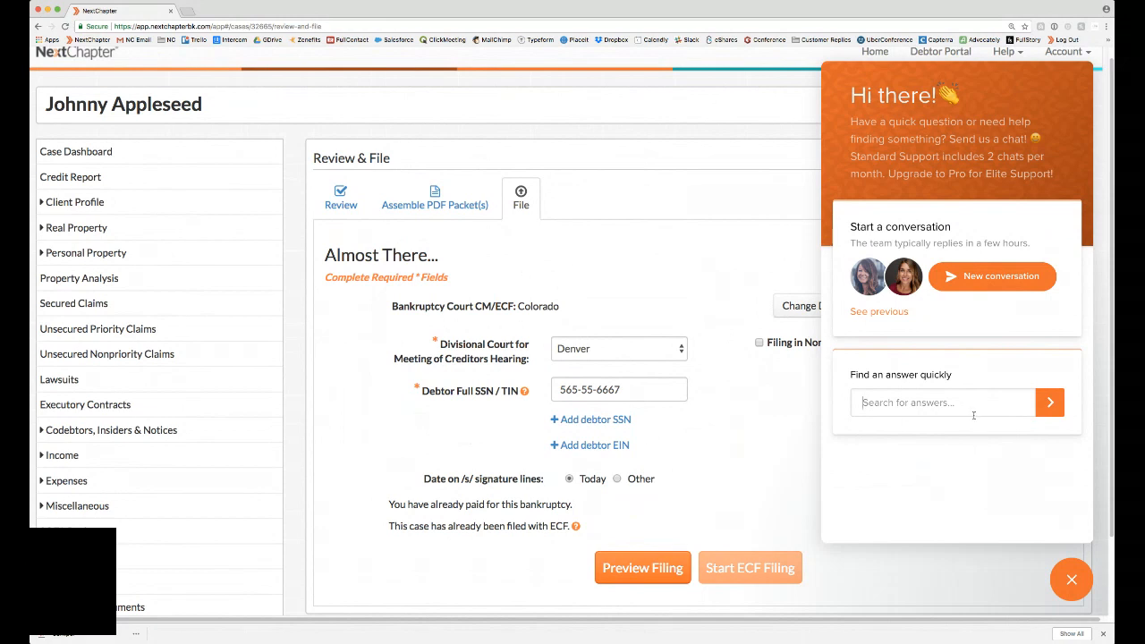
{"action": "left_click", "coordinate": [1026, 288]}
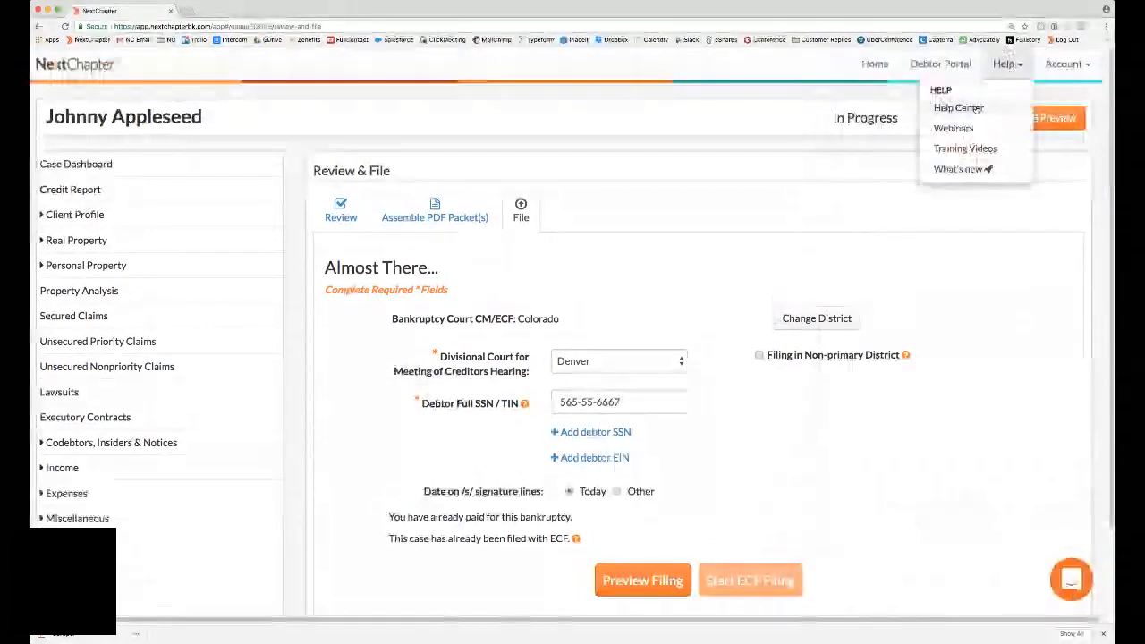
{"action": "left_click", "coordinate": [975, 109]}
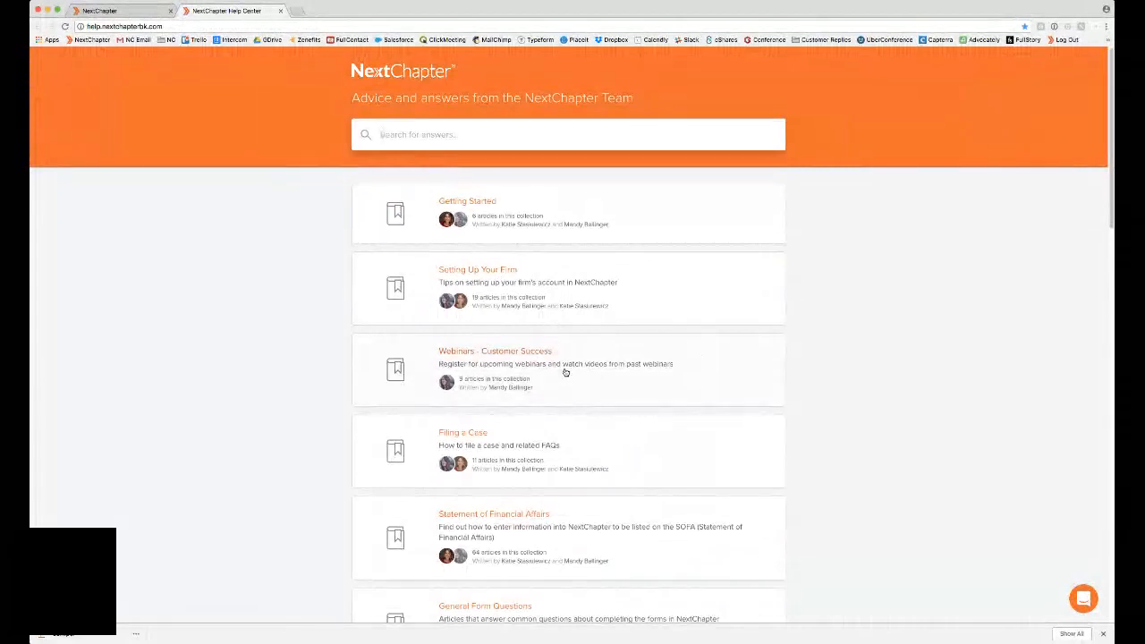
Browse the Help Center article collections, then return to the NextChapter case page.
{"action": "scroll", "coordinate": [566, 372], "scroll_direction": "down", "scroll_amount": 5}
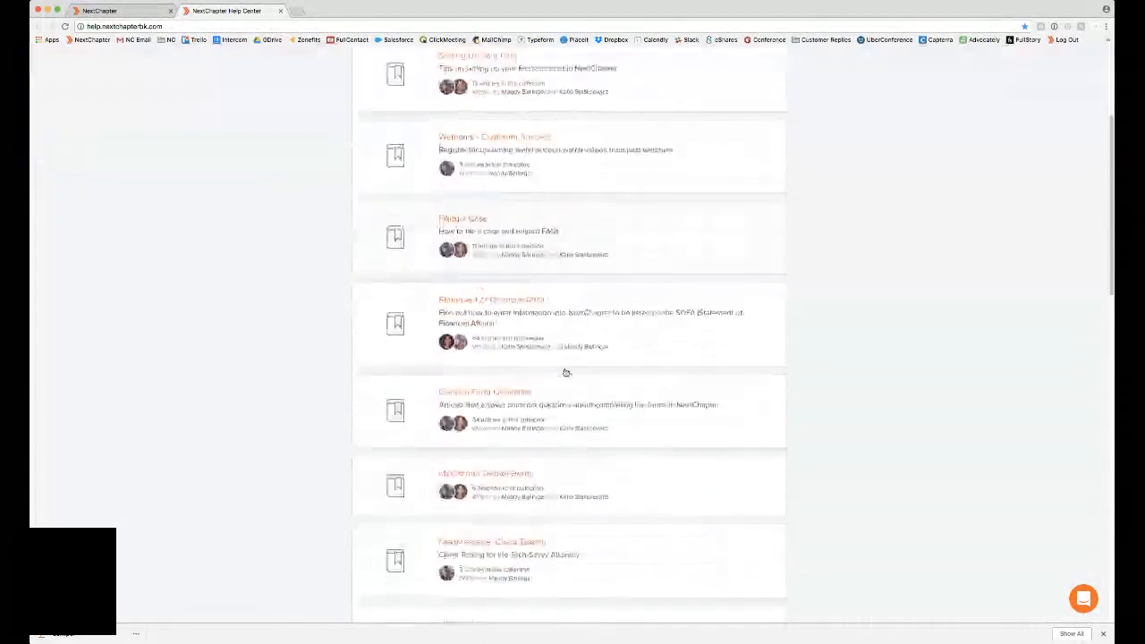
{"action": "scroll", "coordinate": [621, 427], "scroll_direction": "down", "scroll_amount": 2}
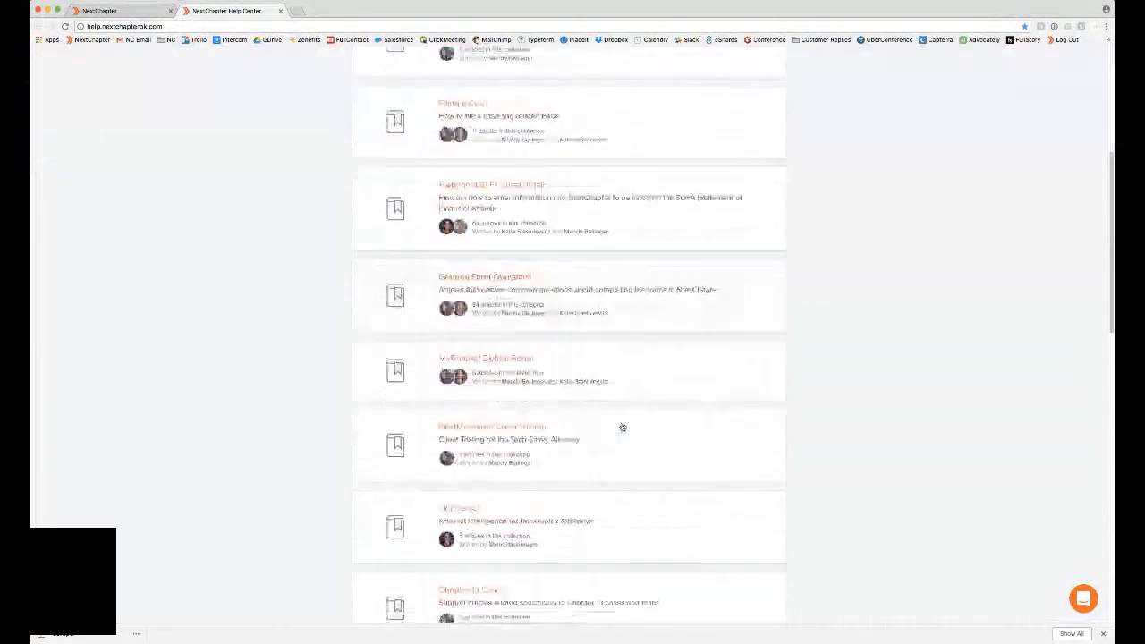
{"action": "scroll", "coordinate": [622, 428], "scroll_direction": "up", "scroll_amount": 7}
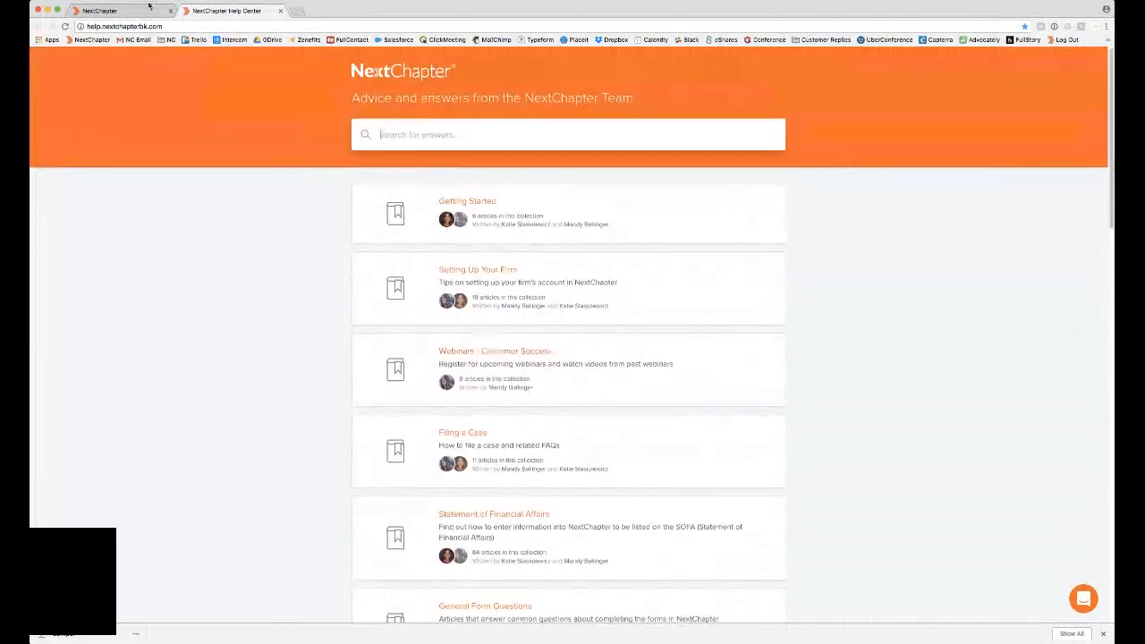
{"action": "left_click", "coordinate": [135, 10]}
View the Help > Webinars page, close it, and reopen the Help resources list.
{"action": "left_click", "coordinate": [1003, 63]}
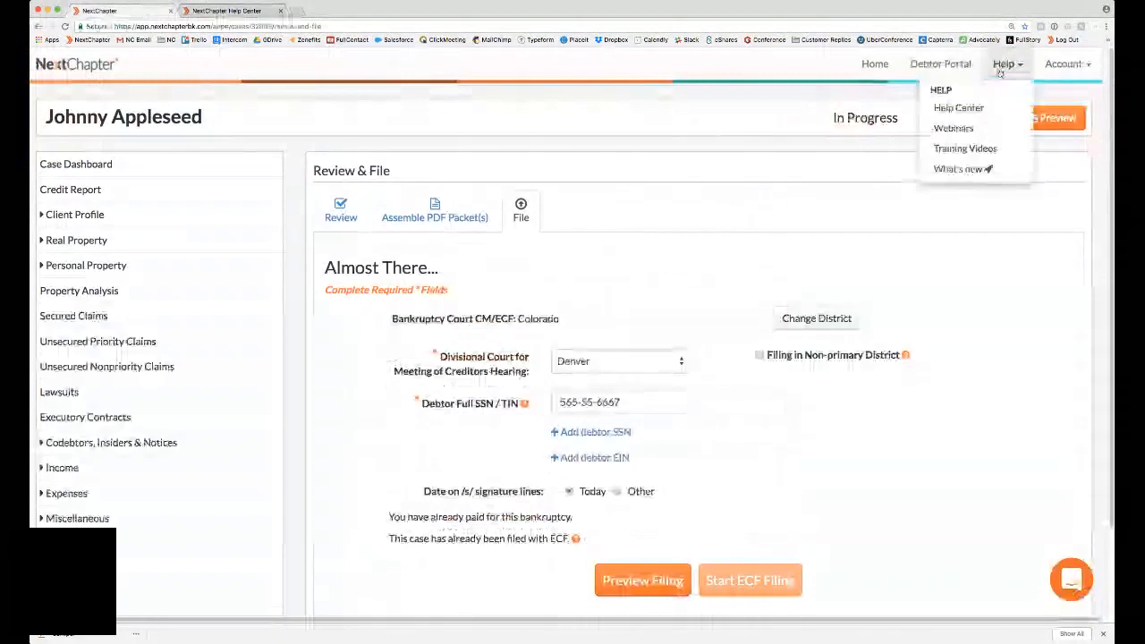
{"action": "left_click", "coordinate": [953, 130]}
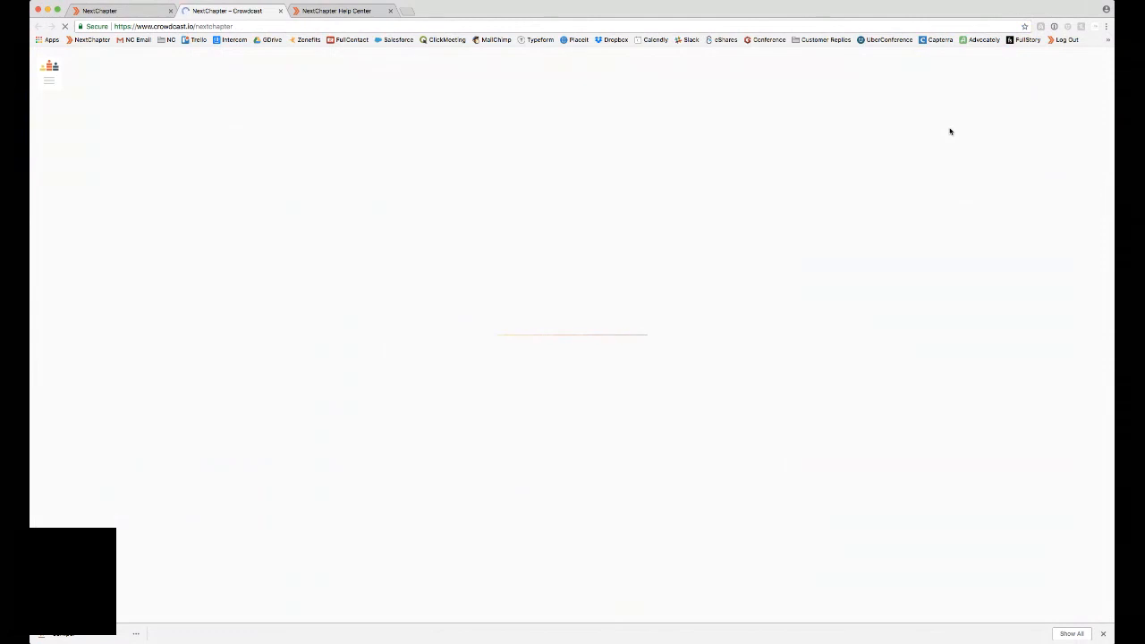
{"action": "left_click", "coordinate": [280, 10]}
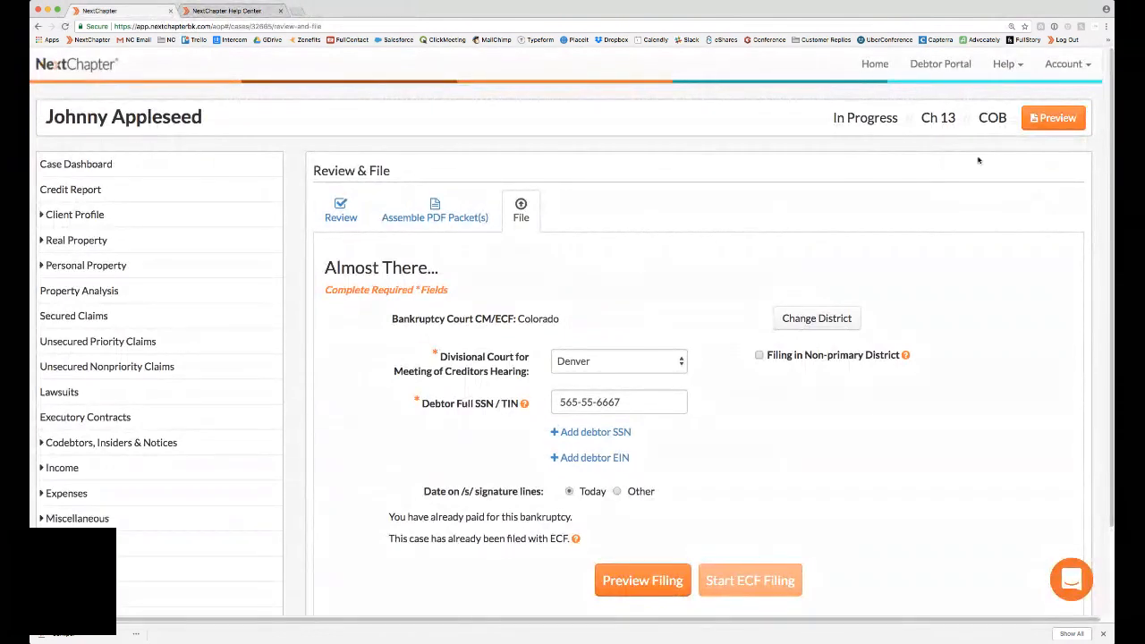
{"action": "left_click", "coordinate": [1003, 71]}
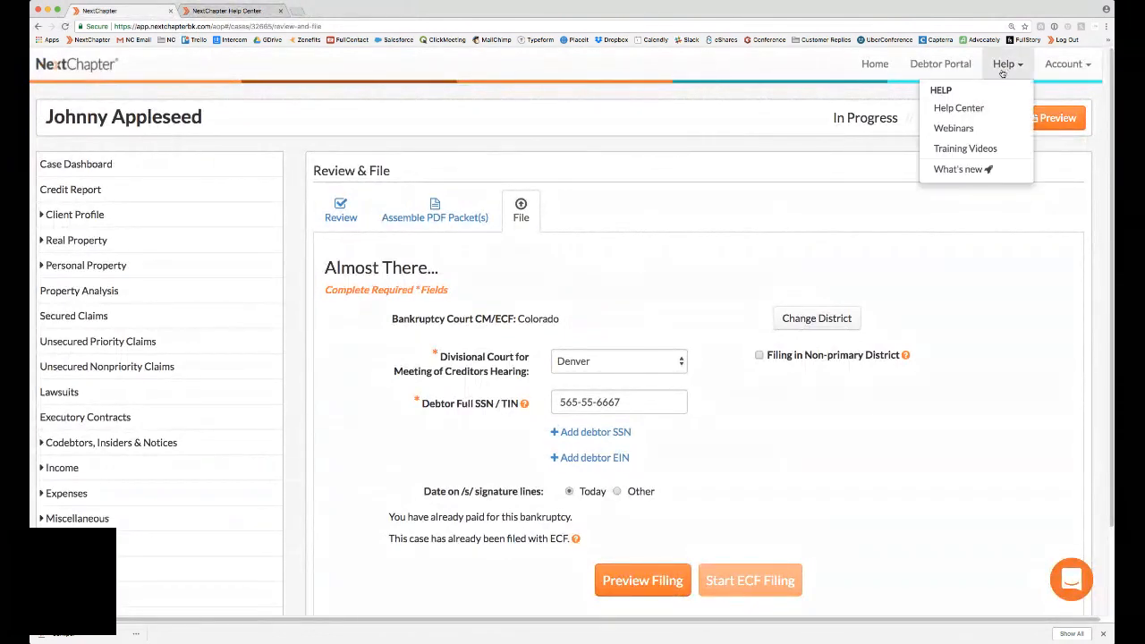
View the NextChapter Training Videos playlist on YouTube, then close it and the Help Center.
{"action": "left_click", "coordinate": [970, 149]}
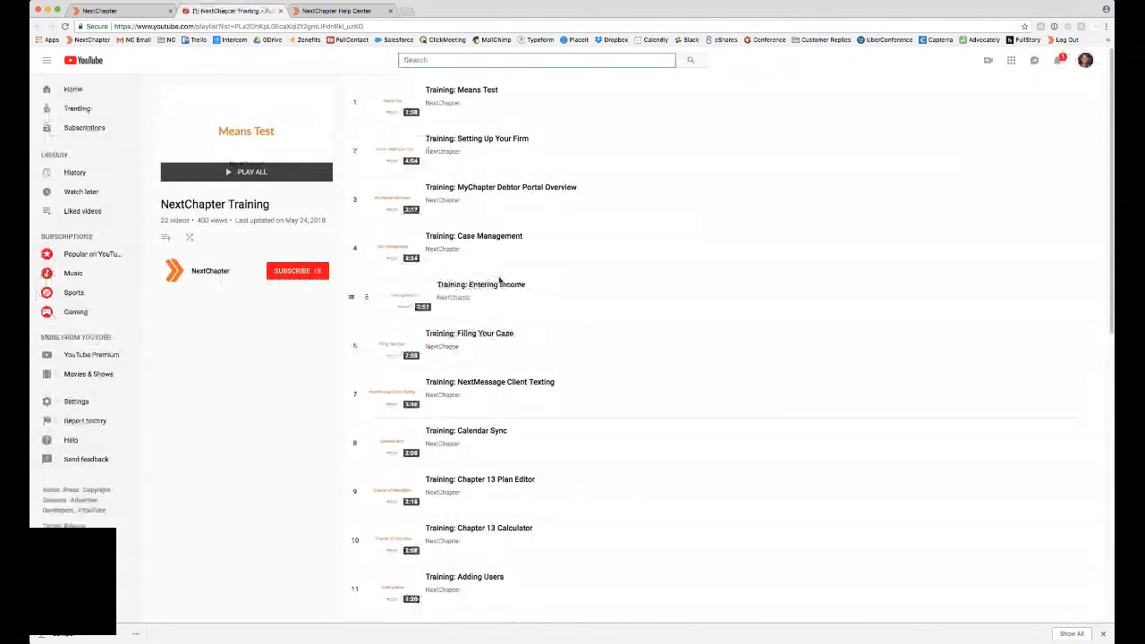
{"action": "left_click", "coordinate": [280, 11]}
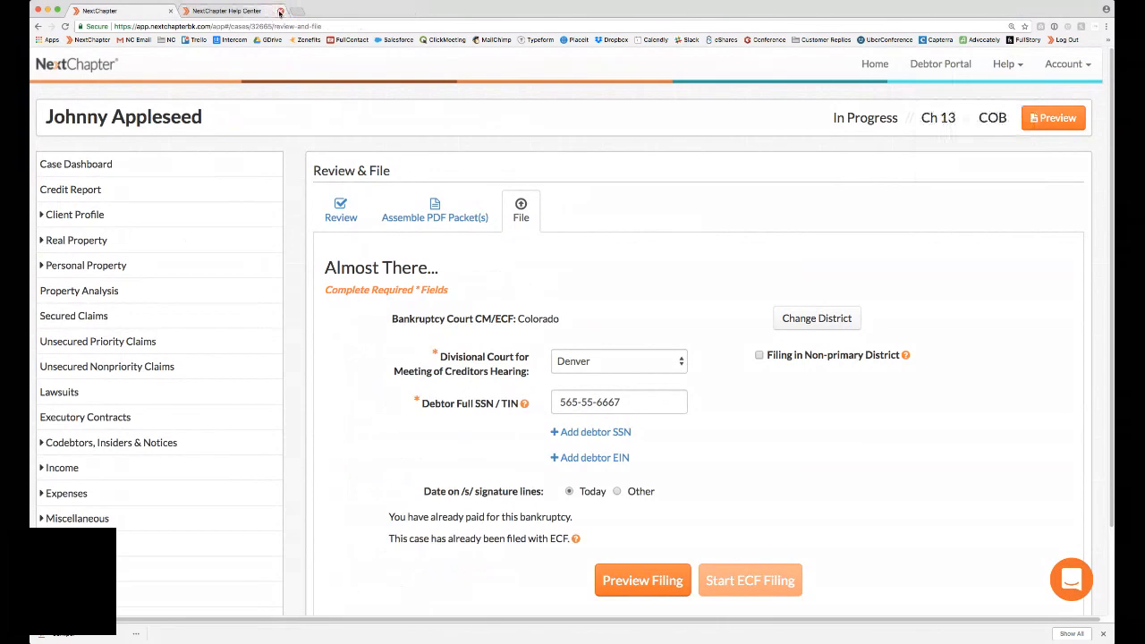
{"action": "left_click", "coordinate": [280, 11]}
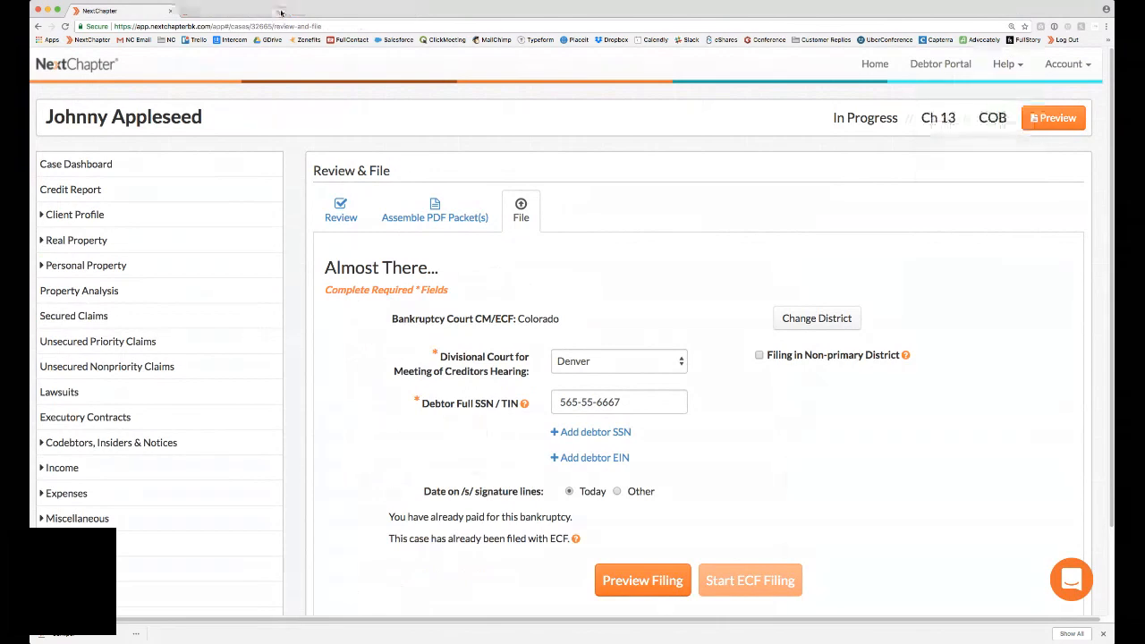